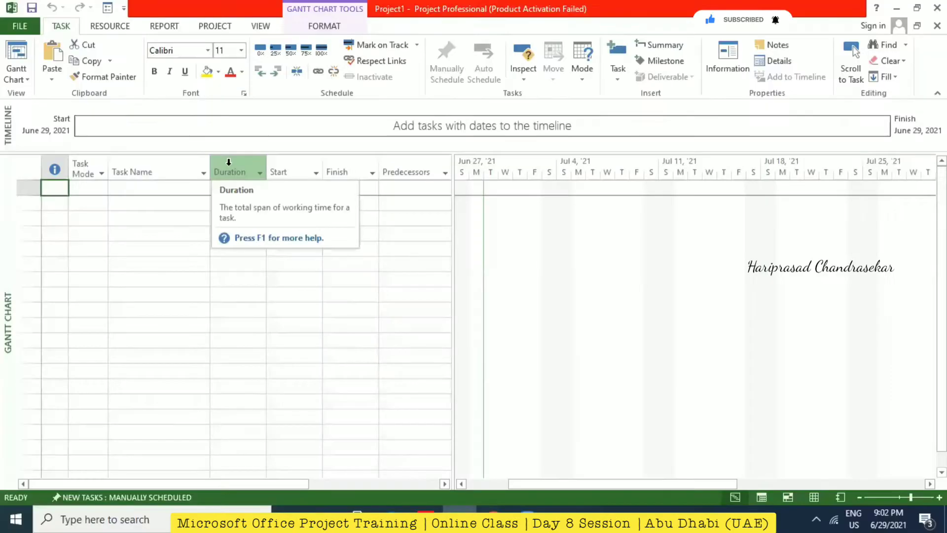
# Open the recent project file Baseline (28.06.2021).mpp and show its baseline cost and cost columns.
pyautogui.click(25, 29)
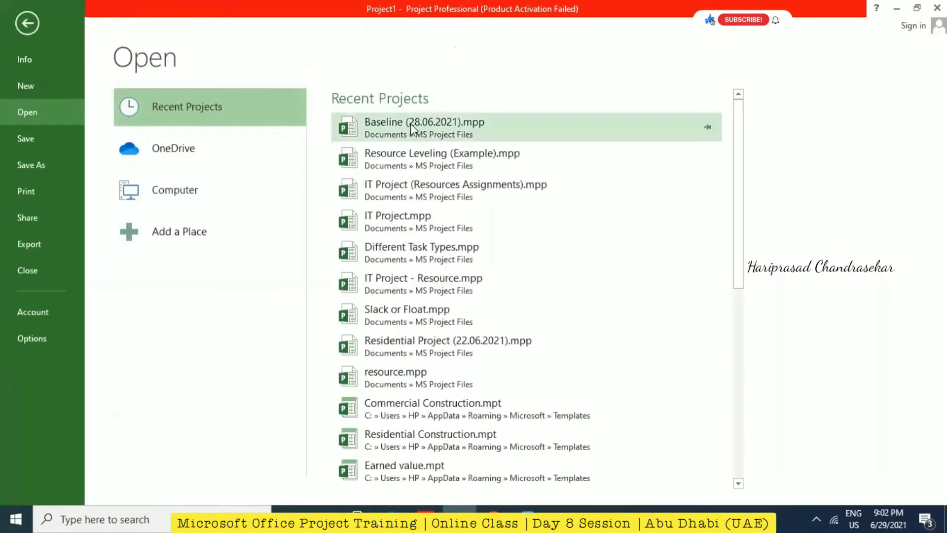
pyautogui.click(413, 128)
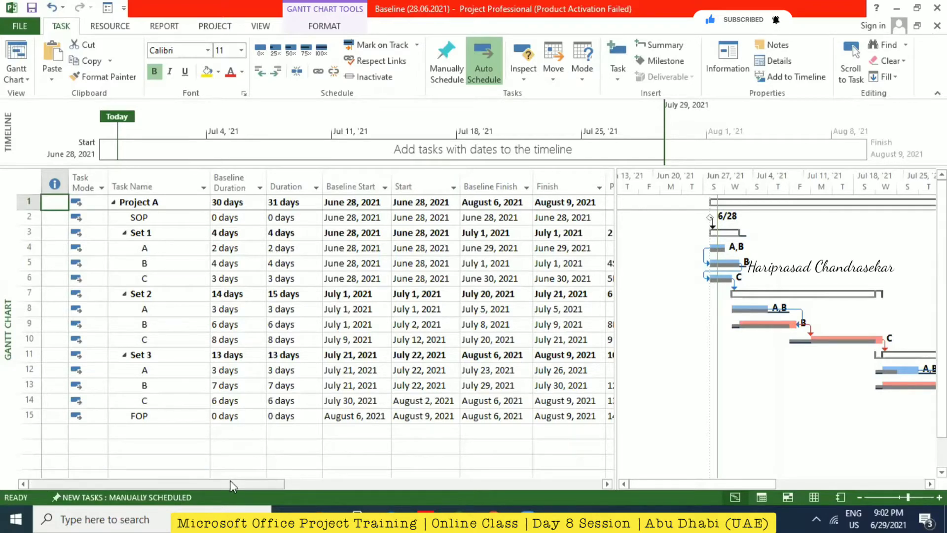
pyautogui.moveTo(232, 486); pyautogui.dragTo(518, 486)
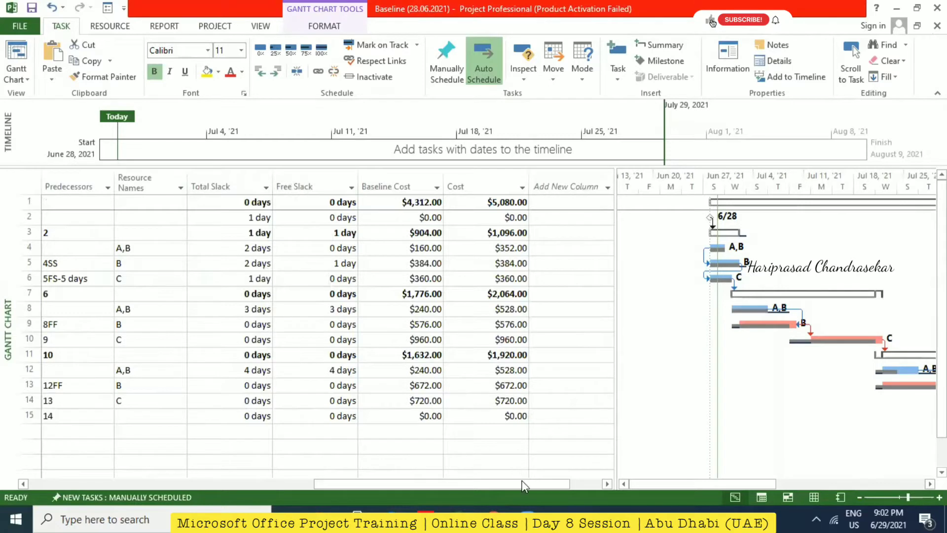
pyautogui.moveTo(524, 486); pyautogui.dragTo(556, 485)
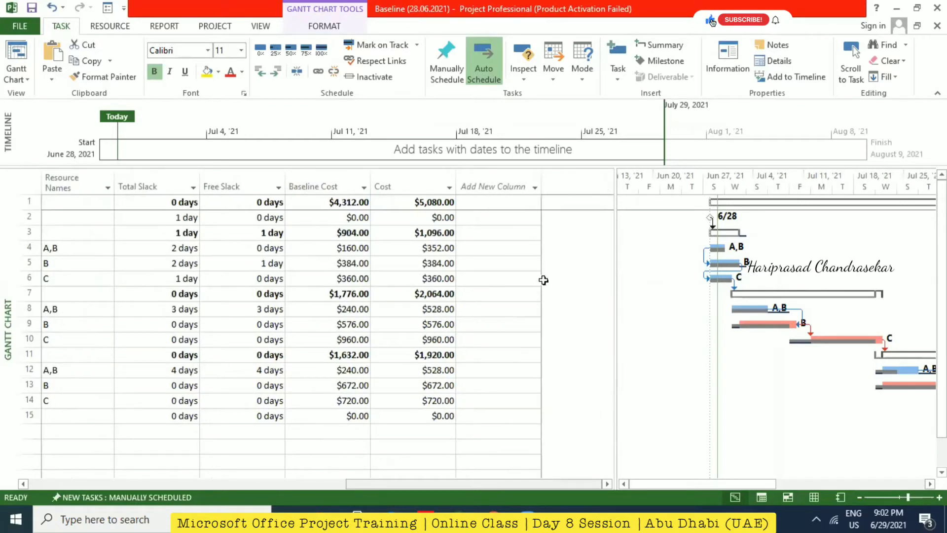
pyautogui.rightClick(492, 180)
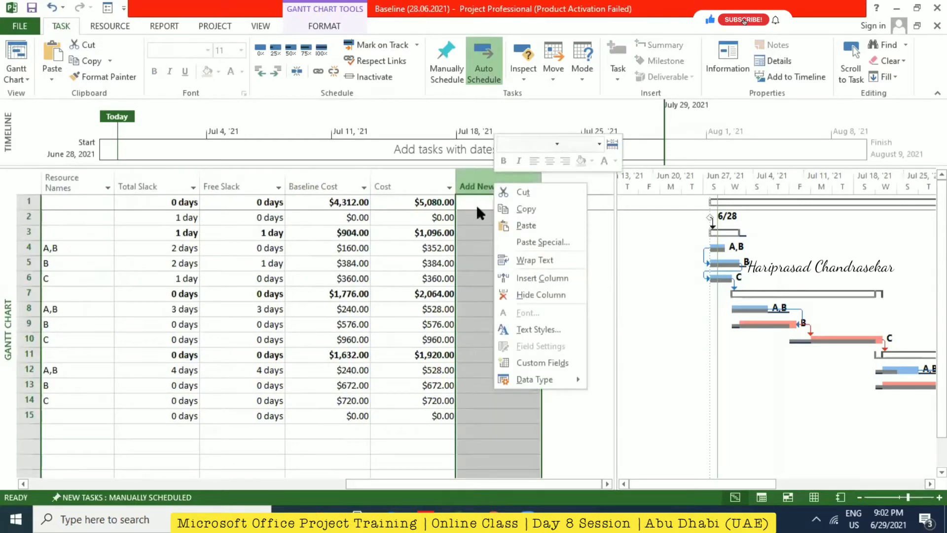
pyautogui.click(477, 211)
pyautogui.click(481, 204)
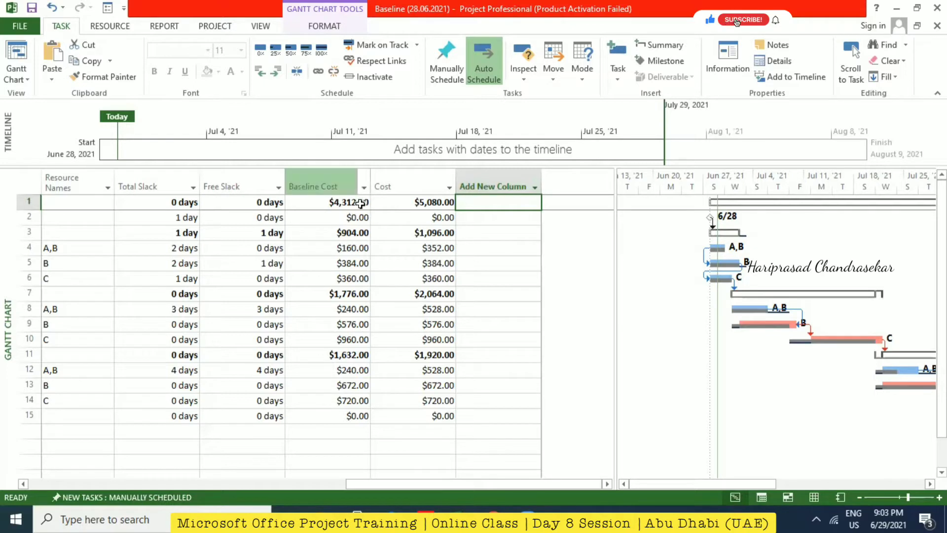
# Open the custom fields settings from the empty new column and set the task field type to Cost.
pyautogui.rightClick(498, 184)
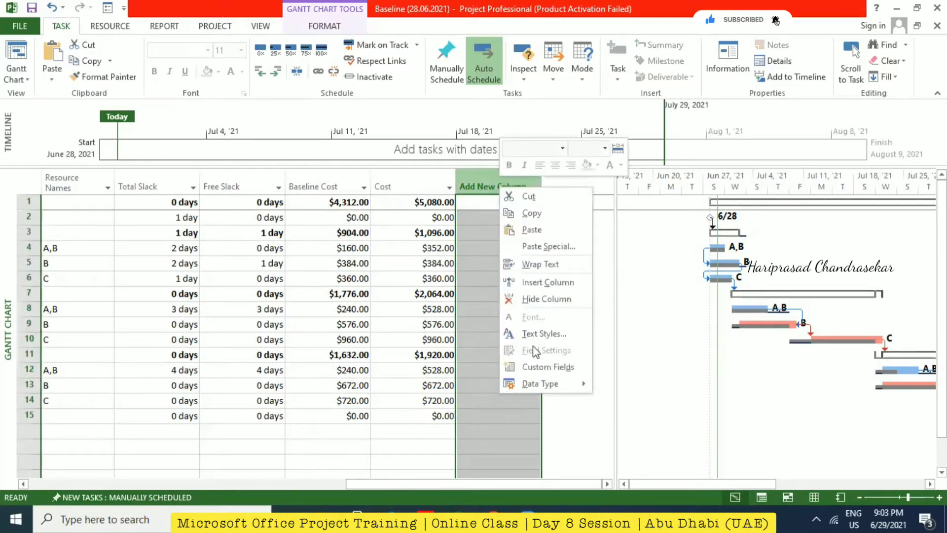
pyautogui.click(554, 365)
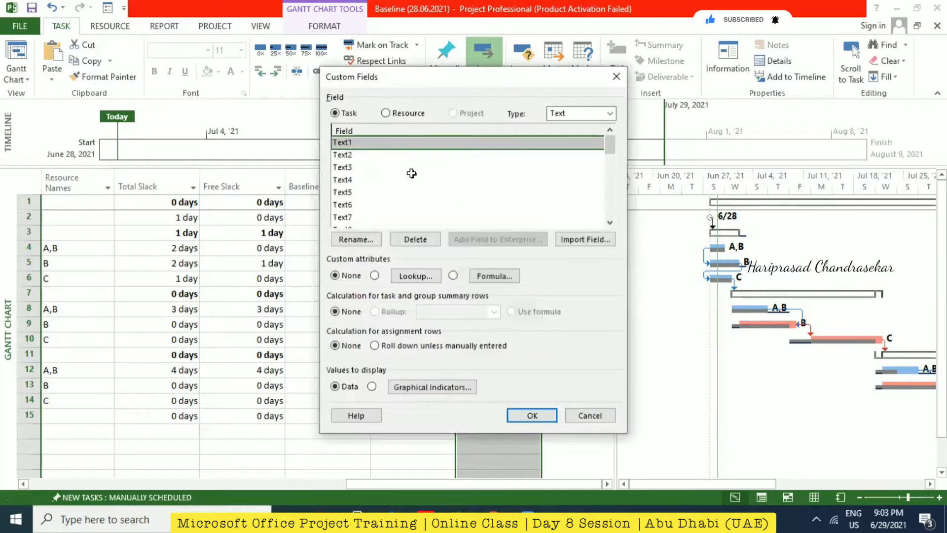
pyautogui.click(606, 116)
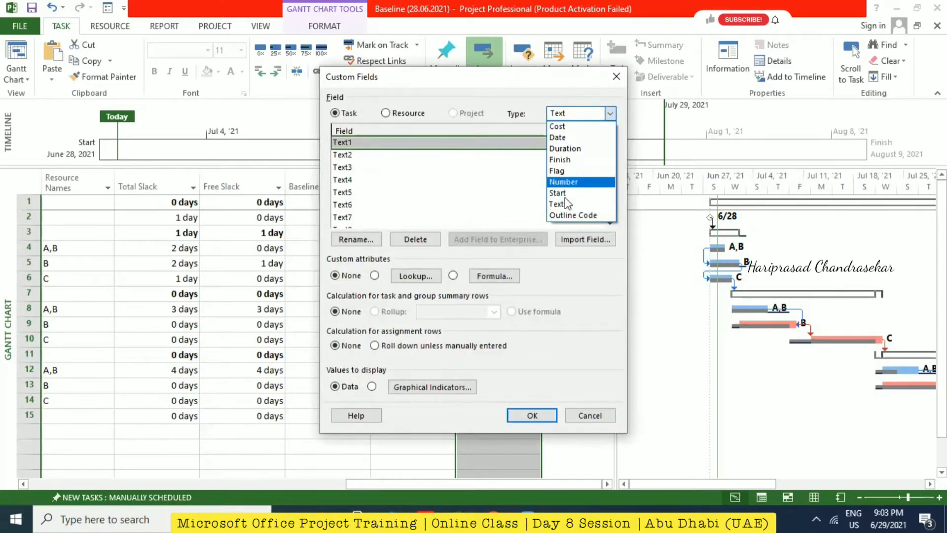
pyautogui.click(568, 129)
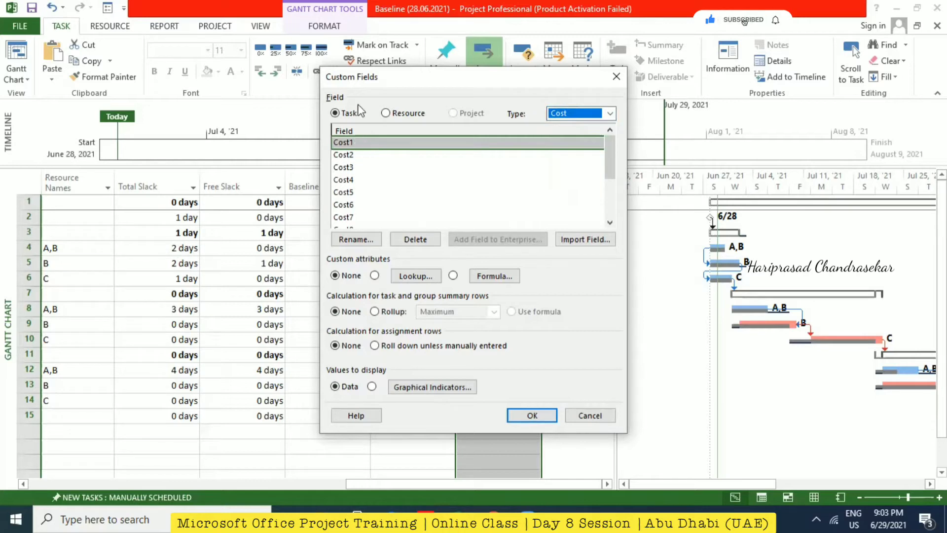
# Rename the Cost1 field to "Baseline Cost Increased ?" and open its formula editor.
pyautogui.moveTo(399, 80); pyautogui.dragTo(560, 75)
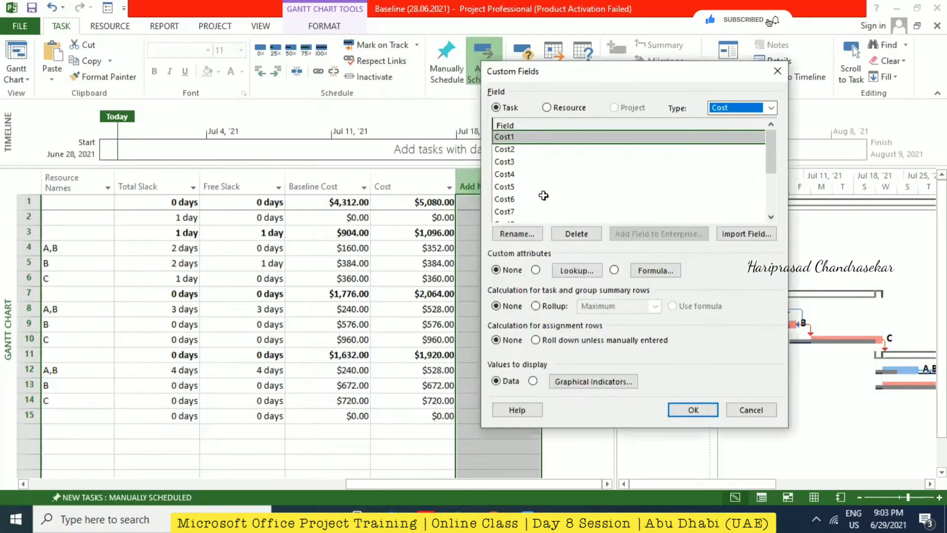
pyautogui.click(531, 235)
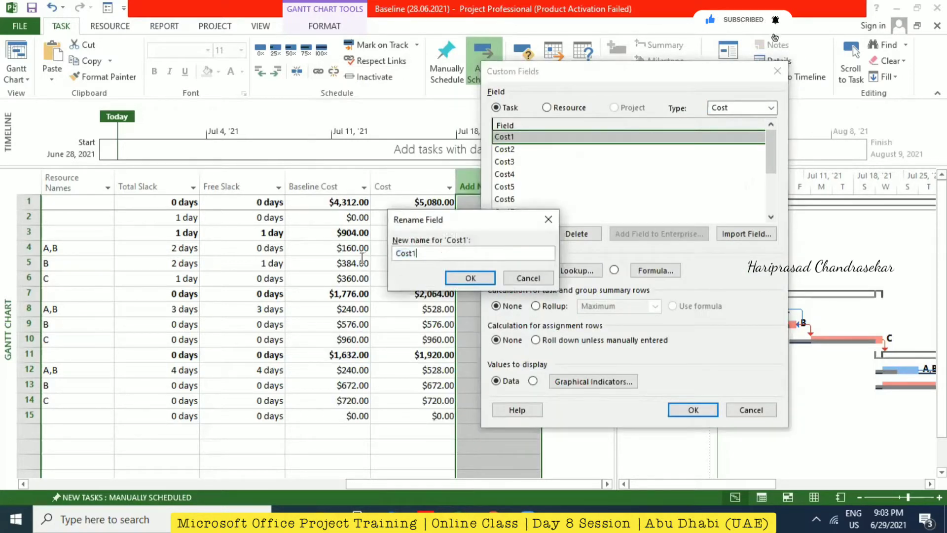
pyautogui.write('Baseline Cost')
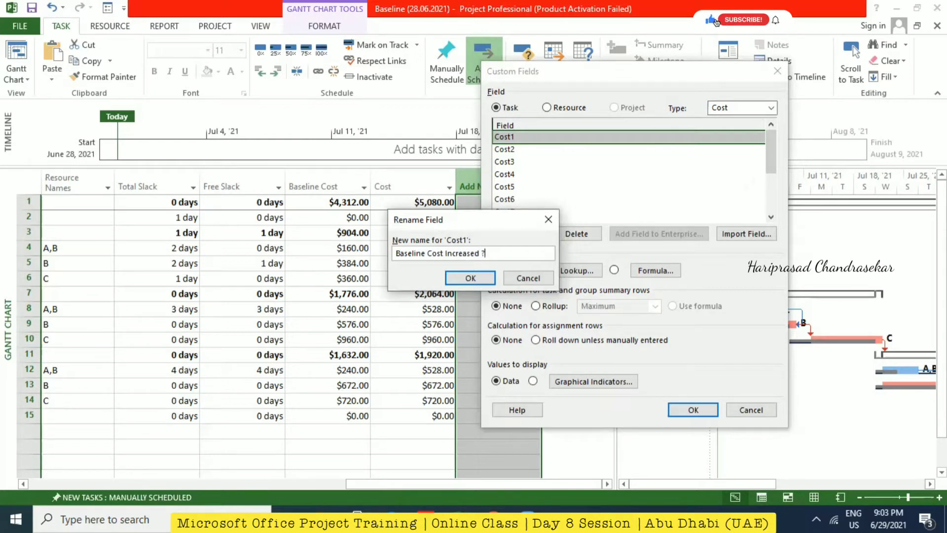
pyautogui.click(471, 278)
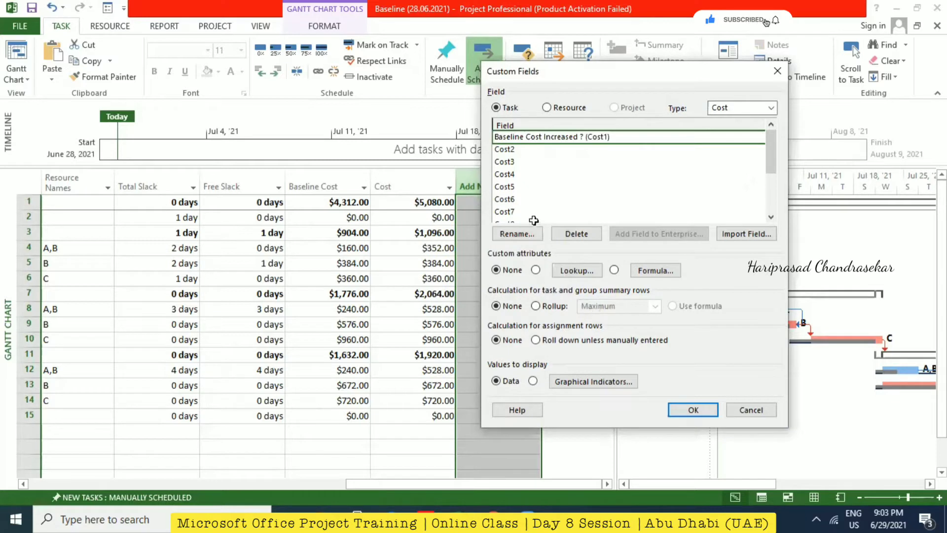
pyautogui.click(659, 271)
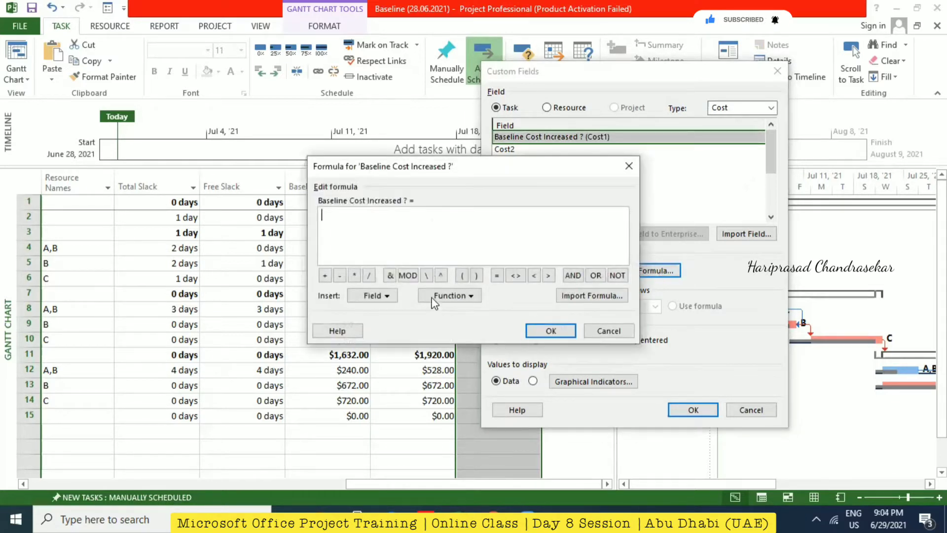
pyautogui.click(389, 291)
pyautogui.moveTo(401, 316)
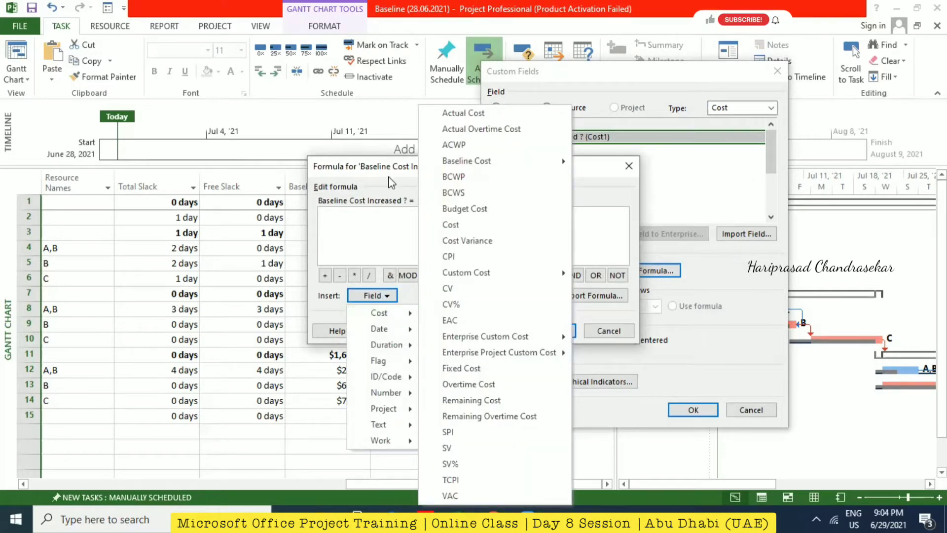
pyautogui.click(465, 209)
pyautogui.moveTo(393, 184); pyautogui.dragTo(579, 183)
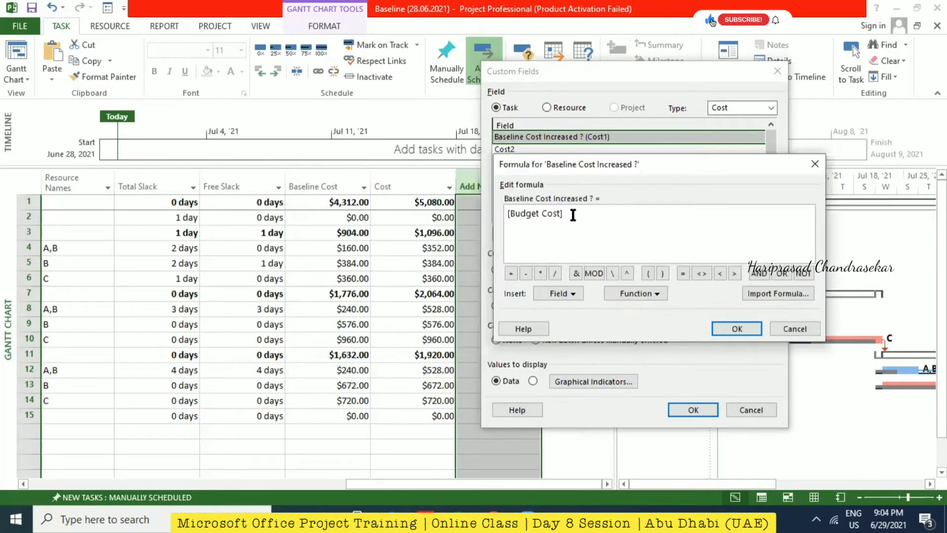
pyautogui.moveTo(573, 215); pyautogui.dragTo(507, 214)
pyautogui.press('Delete')
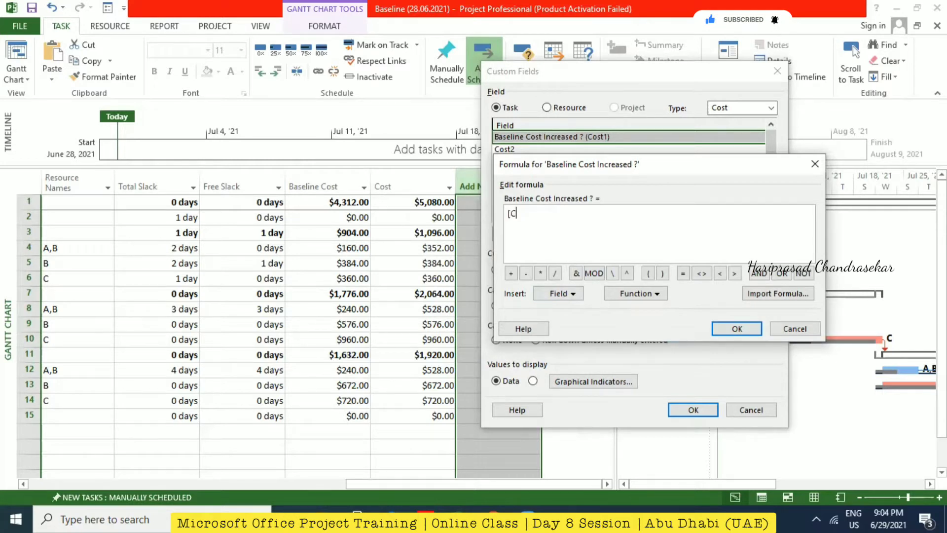
# Enter the formula [Cost]-[Baseline Cost] for the custom field and accept replacing its existing data with calculated values.
pyautogui.write('[Cost]-[')
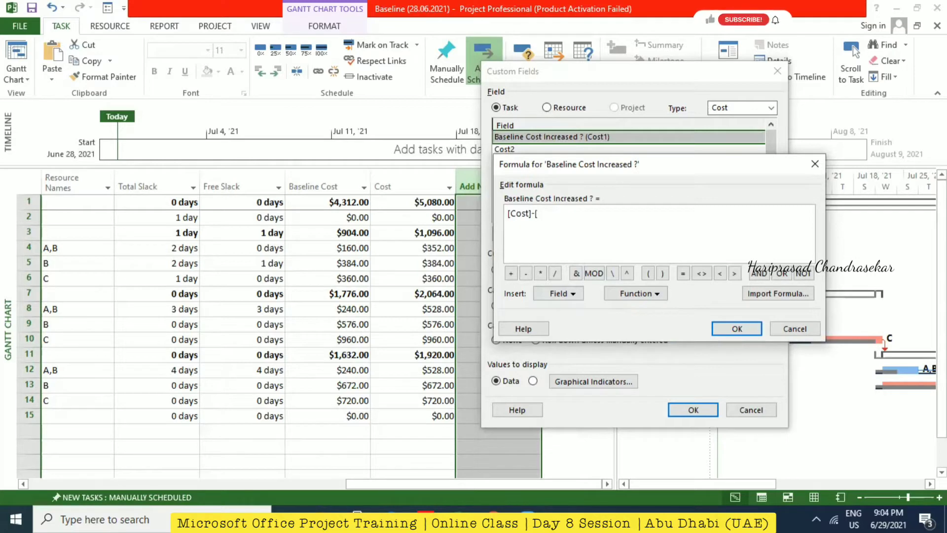
pyautogui.write('Baseline Cost')
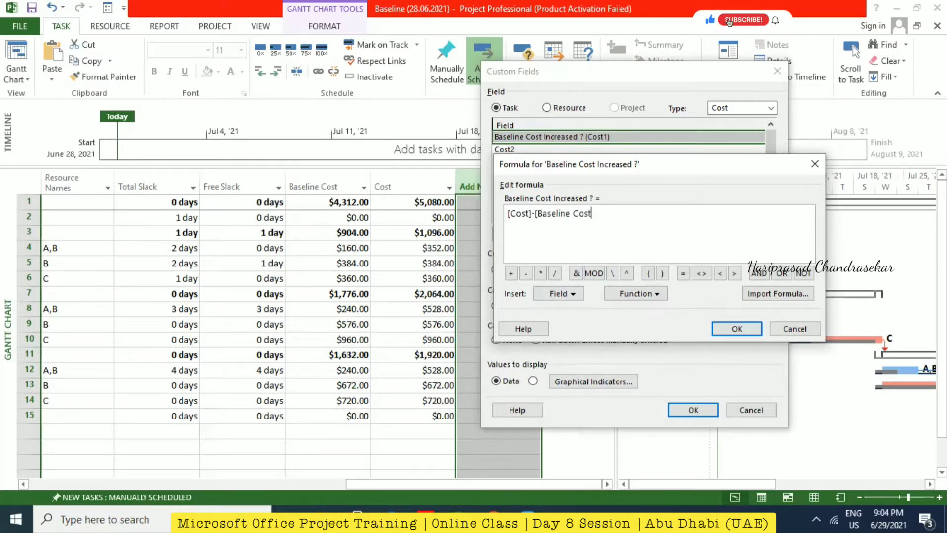
pyautogui.click(736, 329)
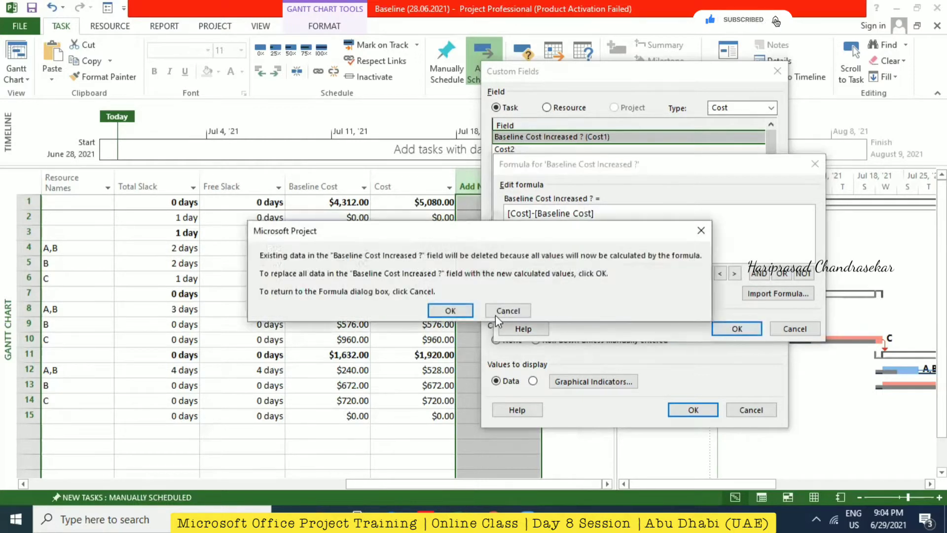
pyautogui.click(450, 311)
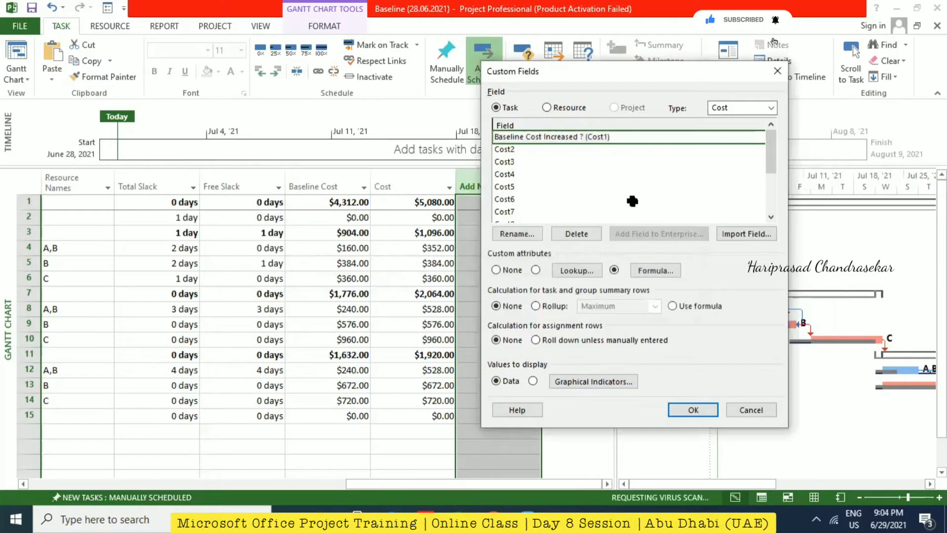
# Add a graphical indicator test for nonsummary rows that equals 0.
pyautogui.click(593, 381)
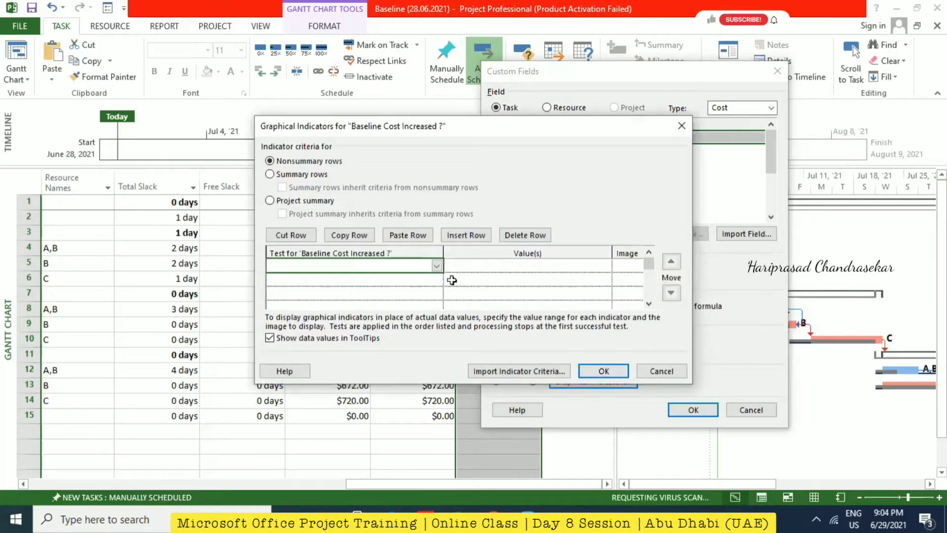
pyautogui.click(680, 126)
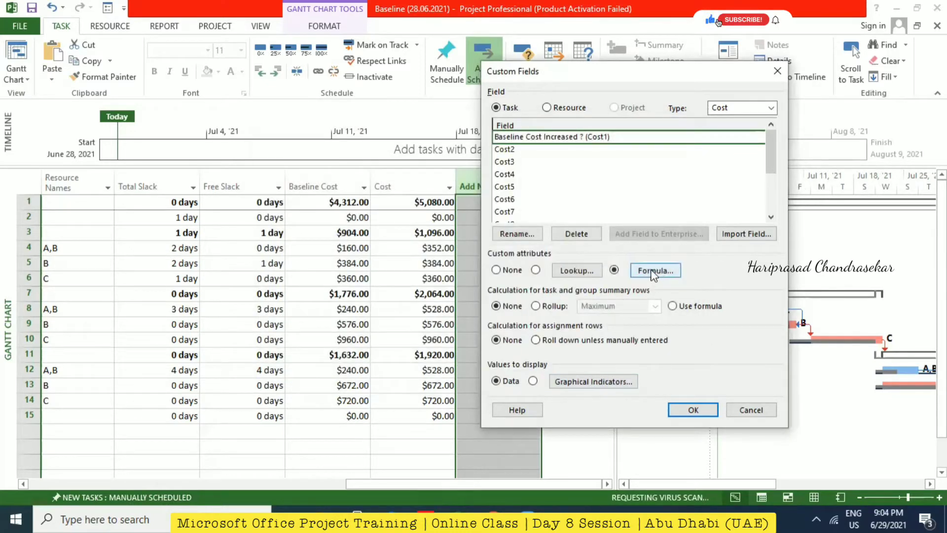
pyautogui.click(582, 381)
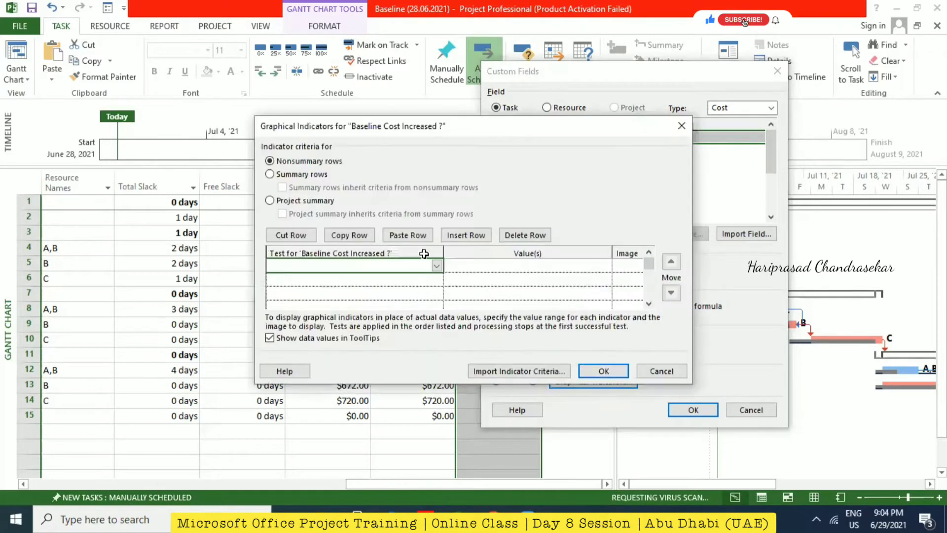
pyautogui.click(436, 265)
pyautogui.click(288, 276)
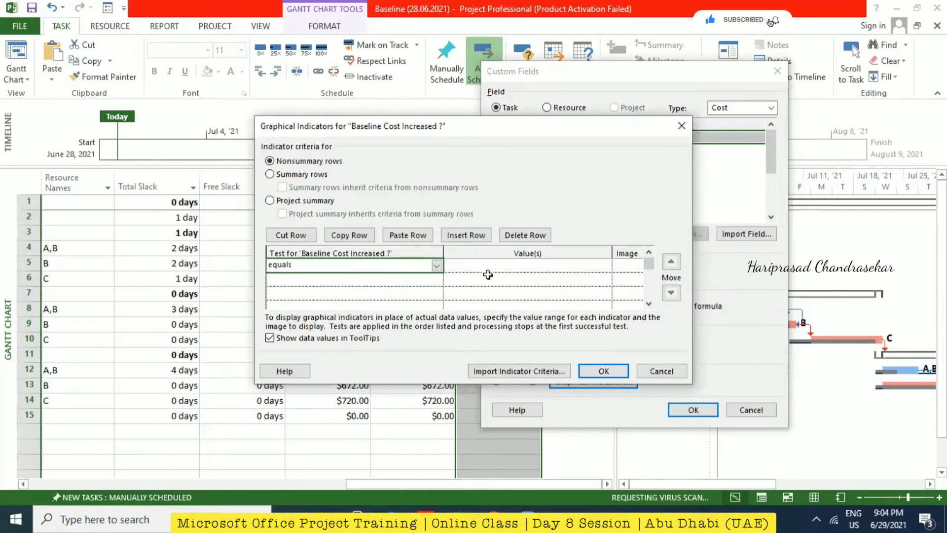
pyautogui.click(485, 266)
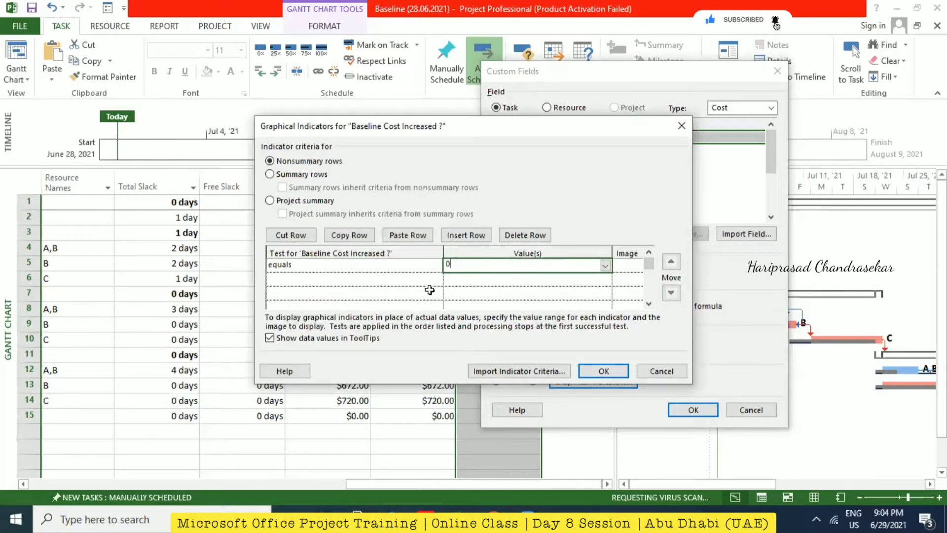
# Set the second indicator test to "is greater than or equal to" and the third to "is greater than".
pyautogui.click(367, 279)
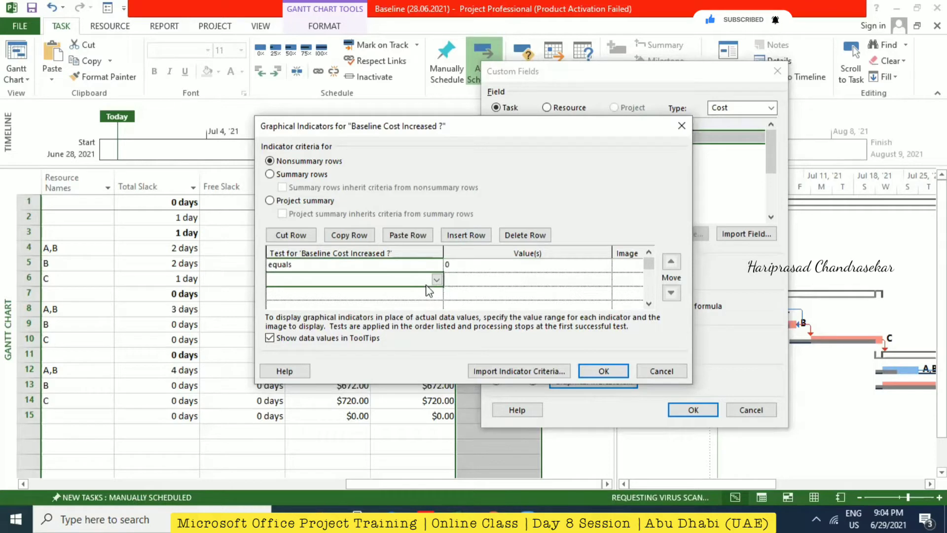
pyautogui.click(437, 279)
pyautogui.click(321, 320)
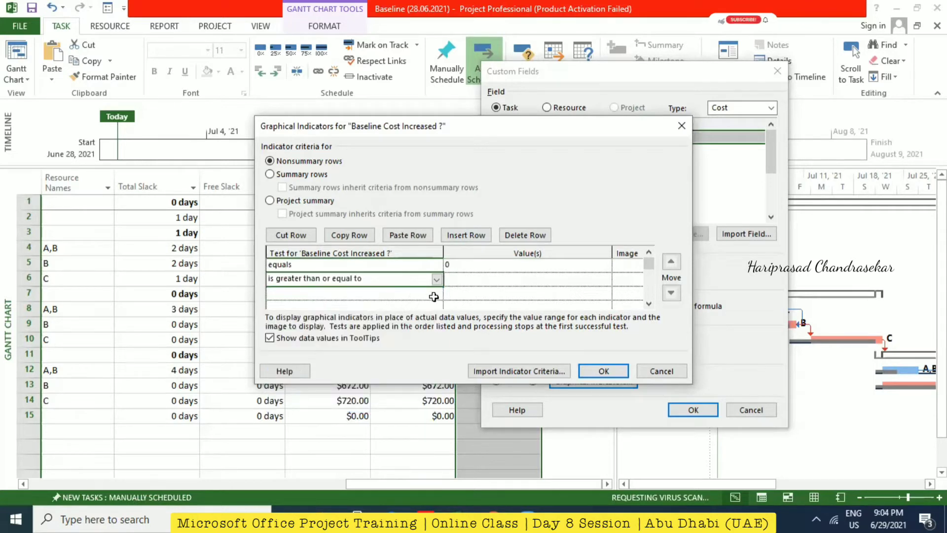
pyautogui.click(433, 297)
pyautogui.click(434, 294)
pyautogui.click(324, 327)
# Set the comparison value of both greater-than indicator tests to 0.
pyautogui.click(490, 281)
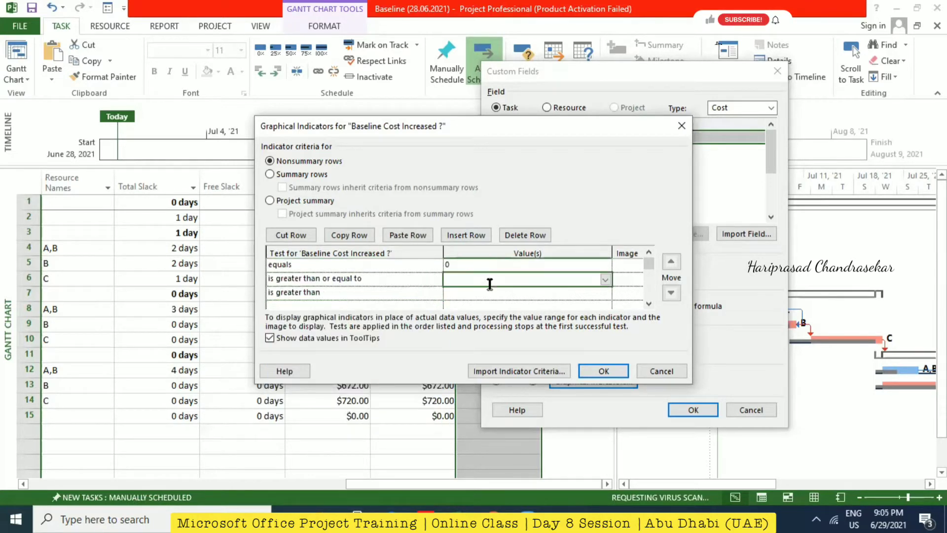
pyautogui.write('0')
pyautogui.click(462, 291)
pyautogui.write('0')
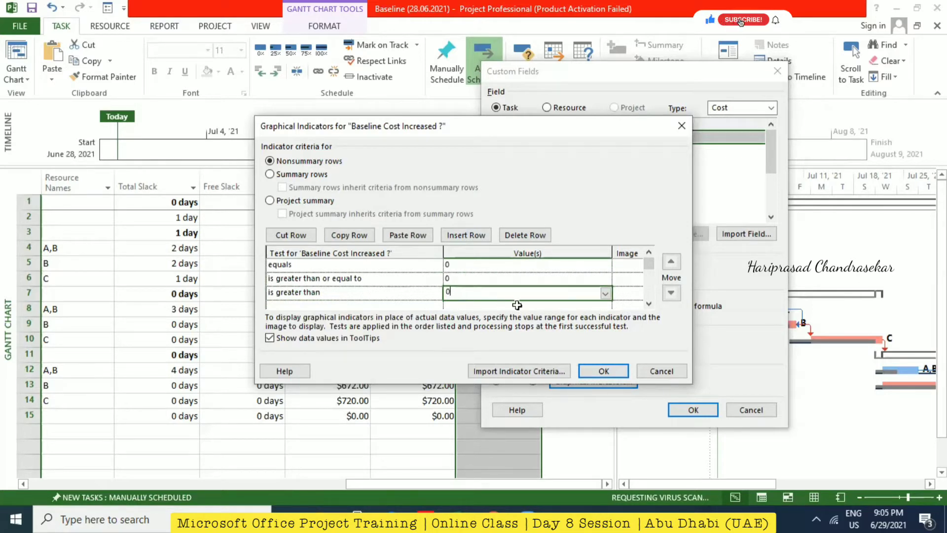
# Assign the check mark image to the "equals" indicator test.
pyautogui.click(628, 265)
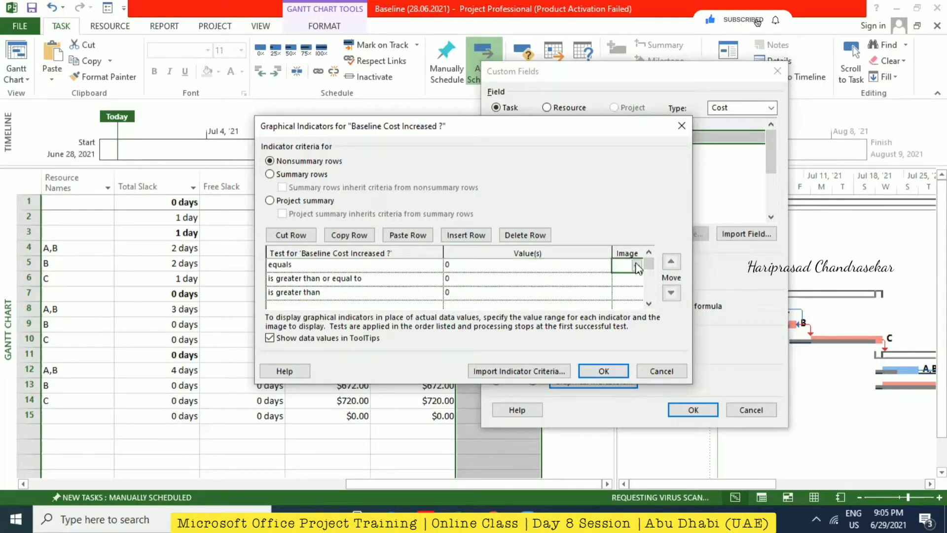
pyautogui.click(636, 265)
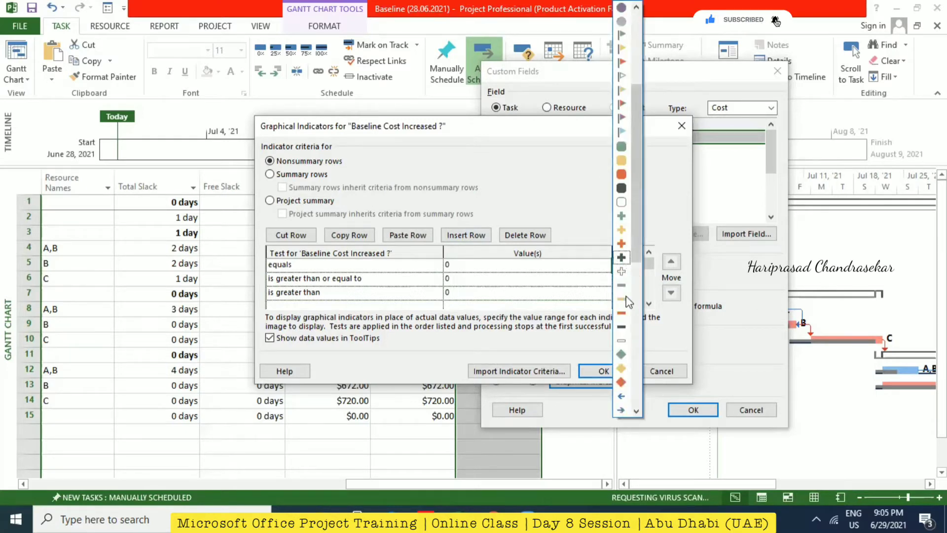
pyautogui.scroll(-5, 625, 305)
pyautogui.click(625, 339)
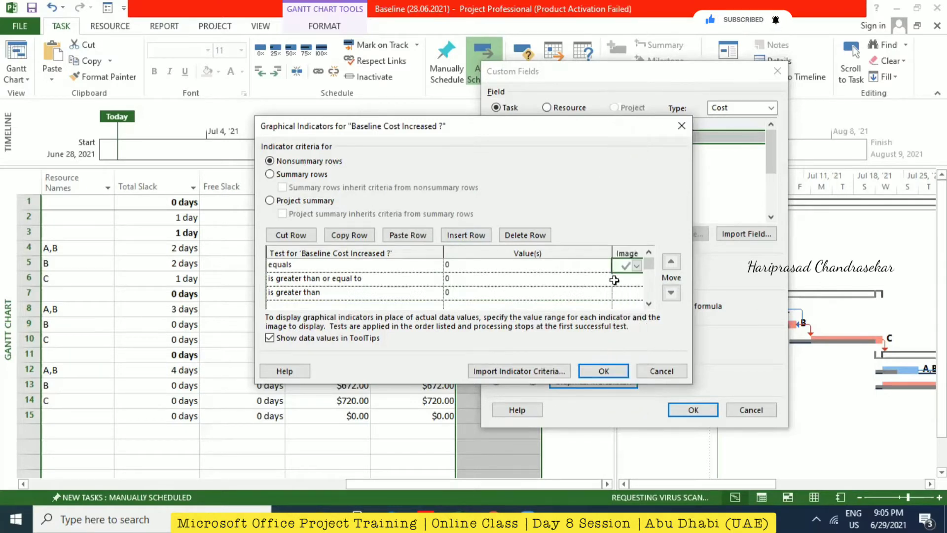
# Assign the blue flag image to the "is greater than or equal to" indicator test.
pyautogui.click(614, 280)
pyautogui.click(635, 278)
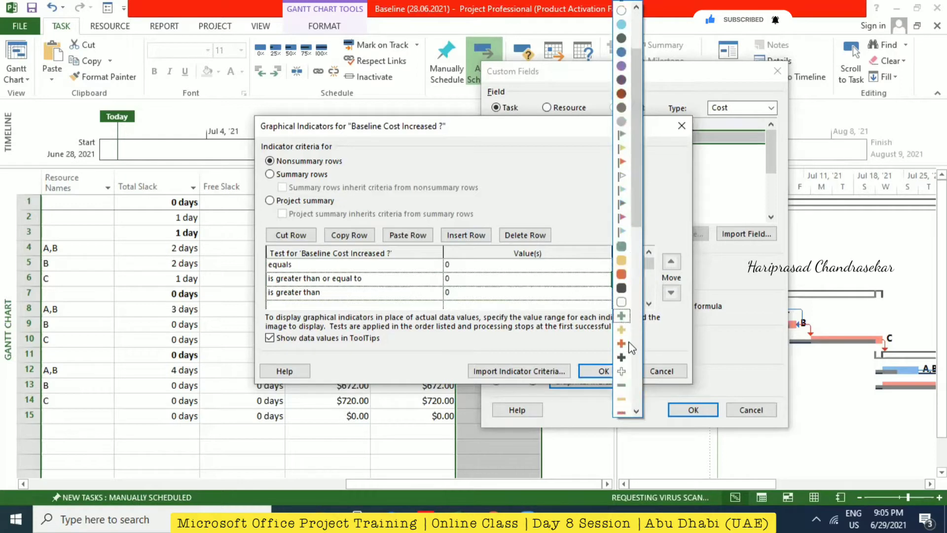
pyautogui.click(408, 276)
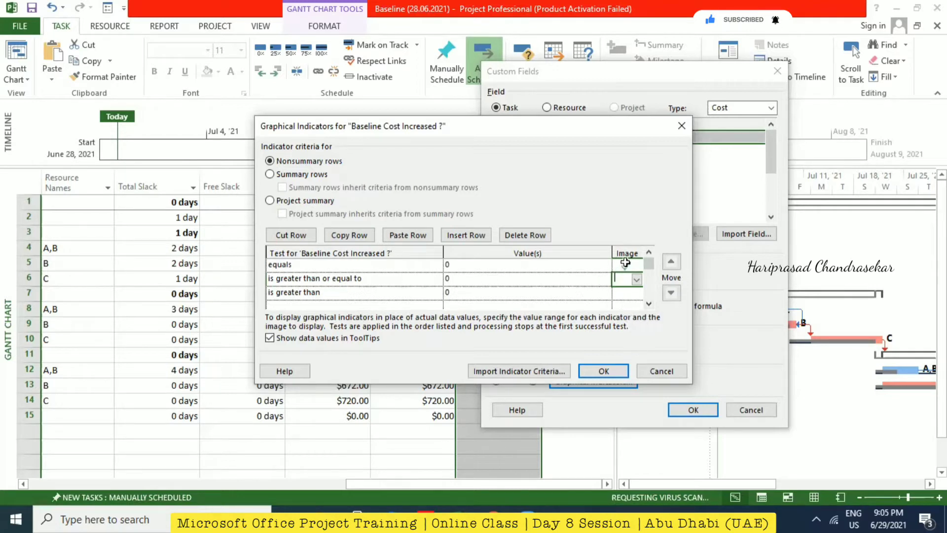
pyautogui.click(637, 280)
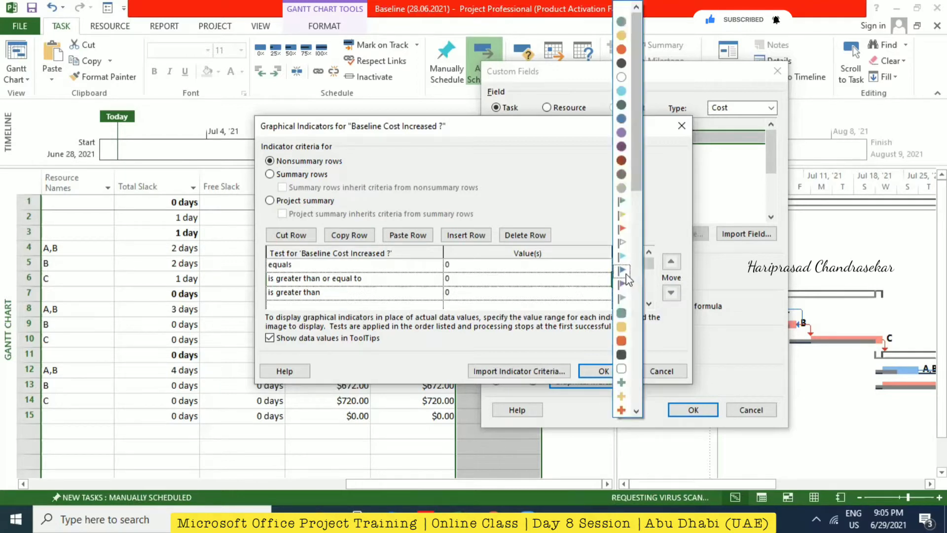
pyautogui.click(636, 277)
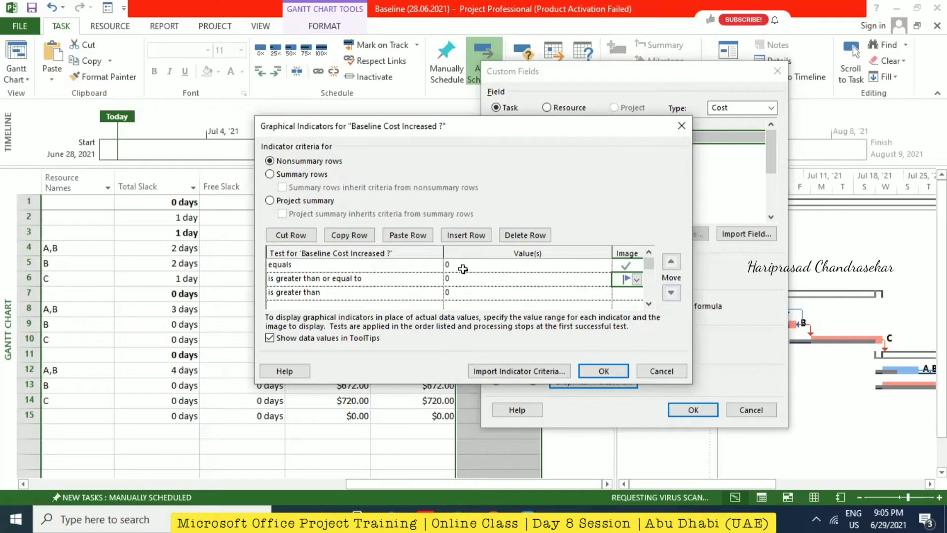
# Change the second indicator test to "is less than" and assign it the blue down arrow image.
pyautogui.click(437, 280)
pyautogui.click(437, 280)
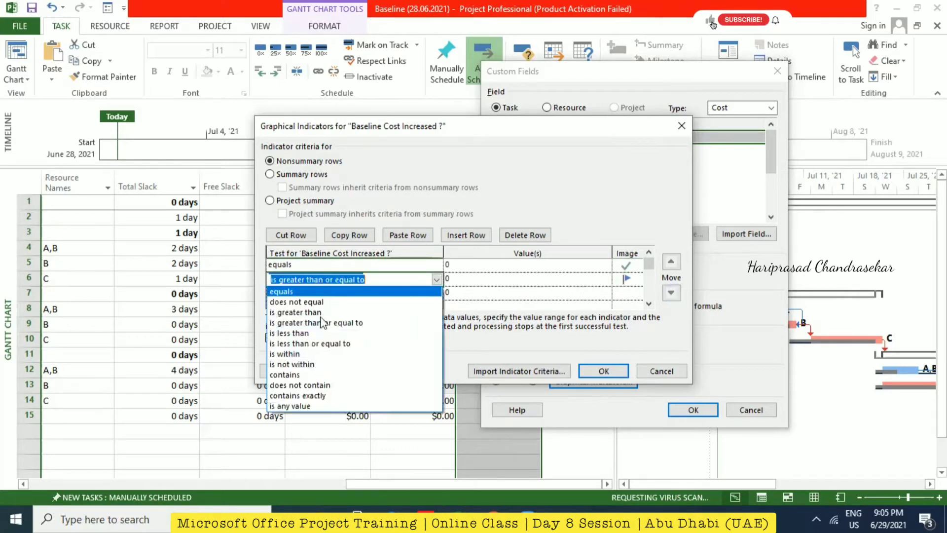
pyautogui.click(306, 334)
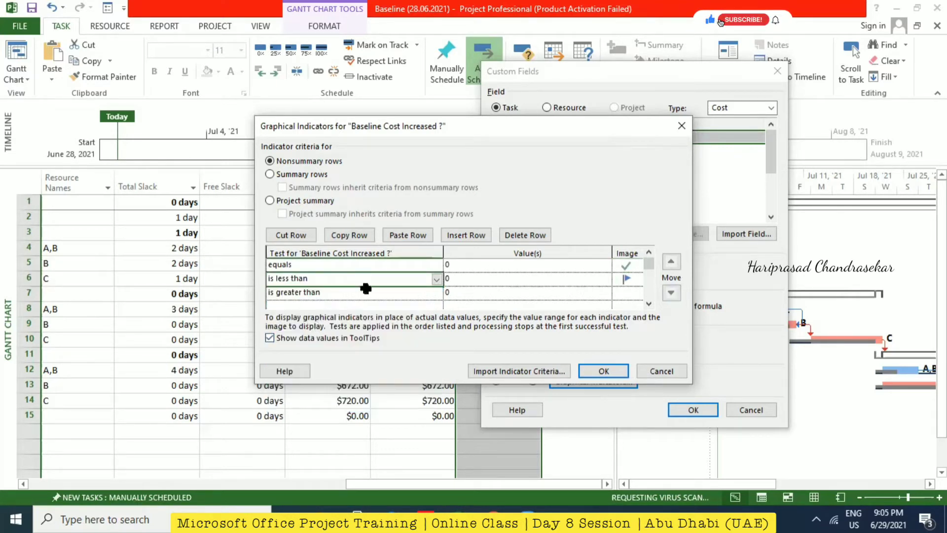
pyautogui.click(636, 280)
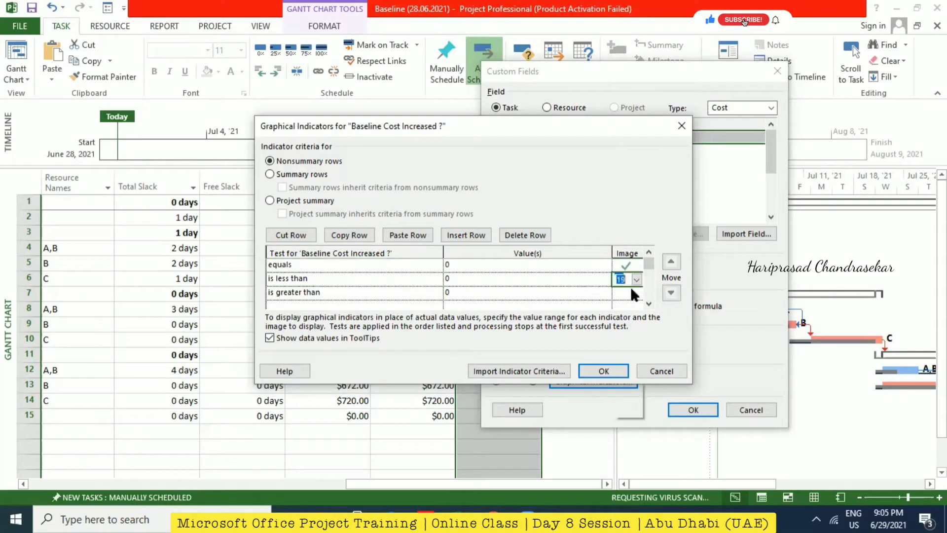
pyautogui.click(636, 280)
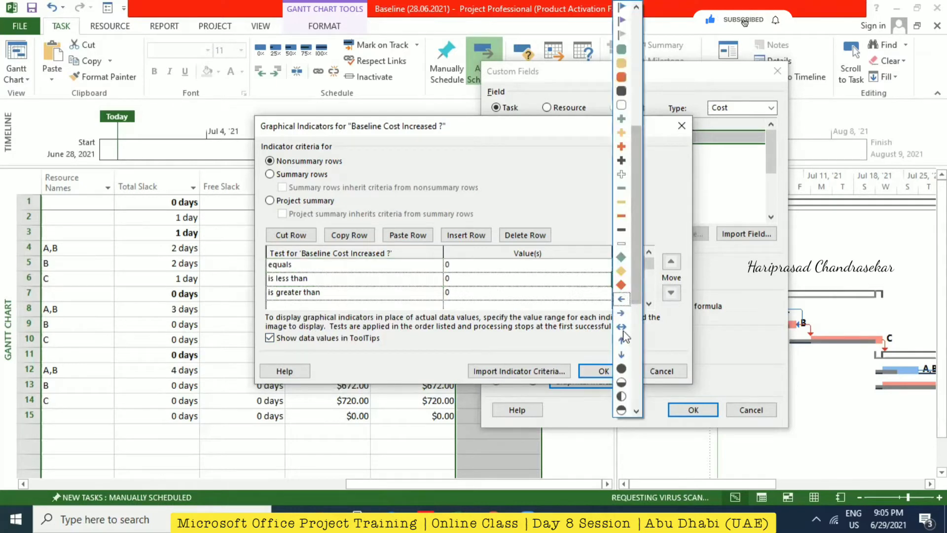
pyautogui.click(623, 356)
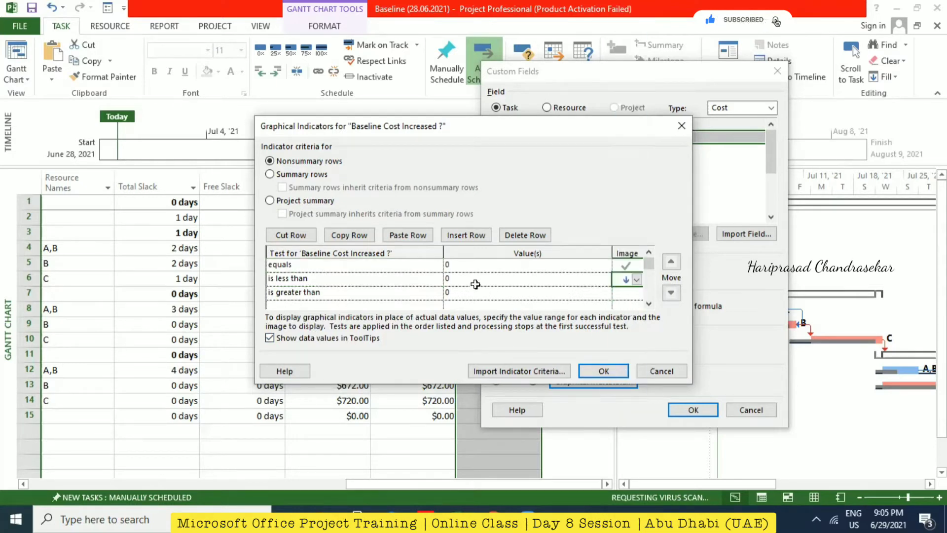
# Assign the blue up arrow image to the "is greater than" test and accept the indicator and custom field settings.
pyautogui.click(638, 294)
pyautogui.click(636, 294)
pyautogui.scroll(-8, 626, 326)
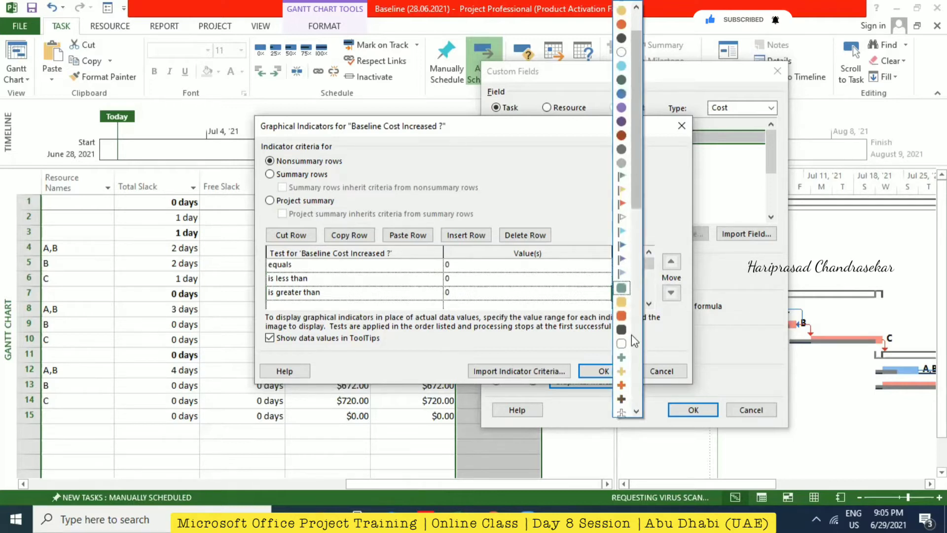
pyautogui.click(622, 271)
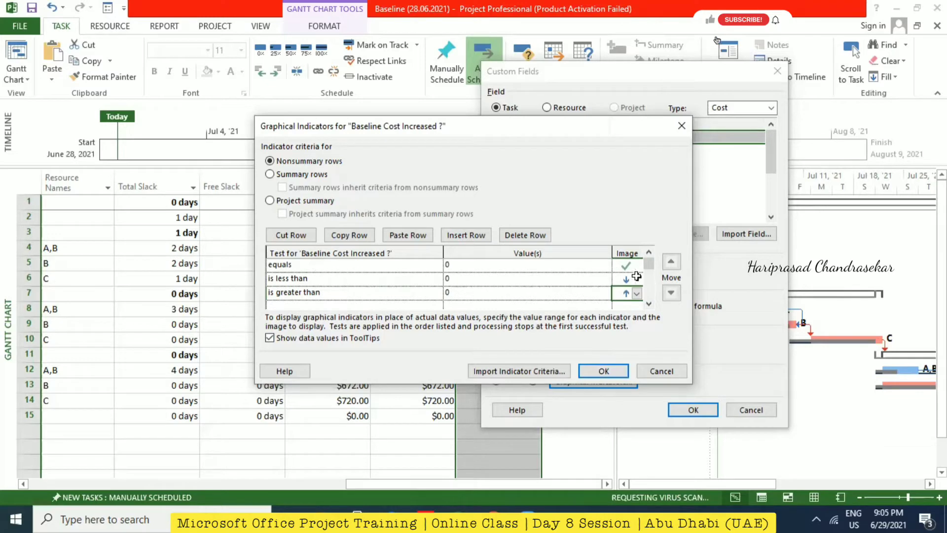
pyautogui.click(604, 370)
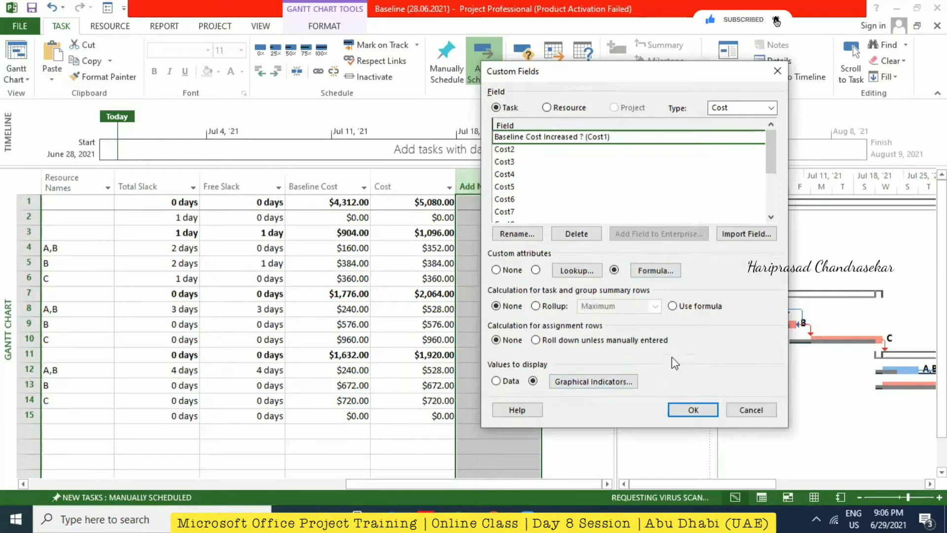
pyautogui.click(694, 407)
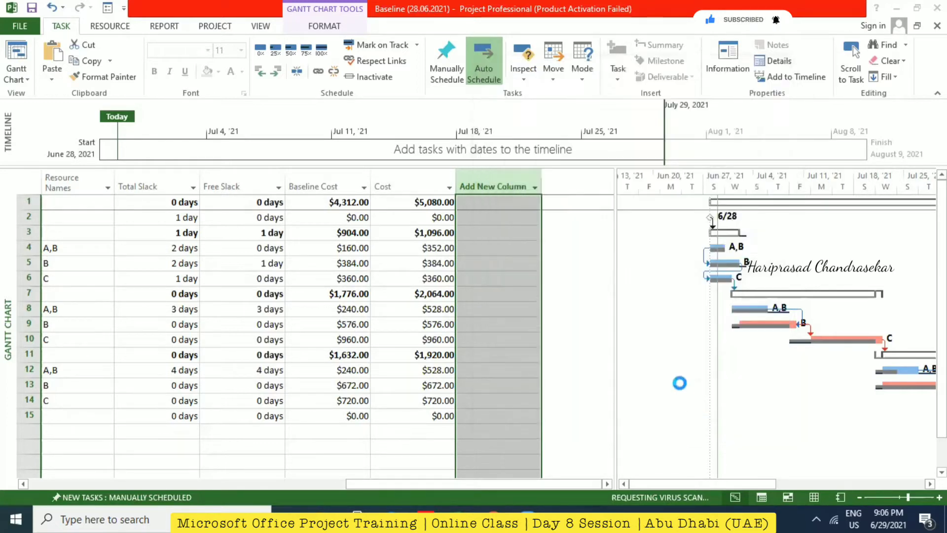
# Add the custom field "Baseline Cost Increased ? (Cost1)" as a new column after Cost.
pyautogui.click(511, 185)
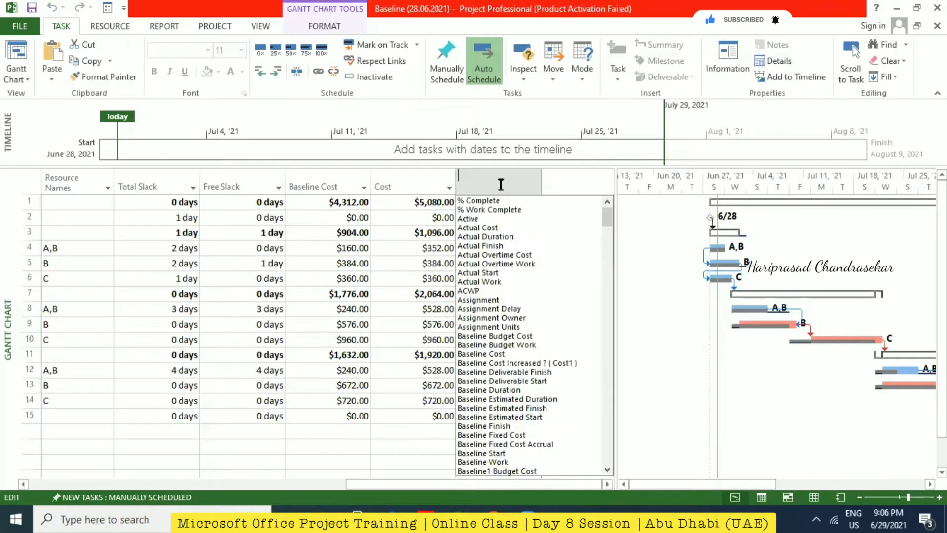
pyautogui.write('Bas')
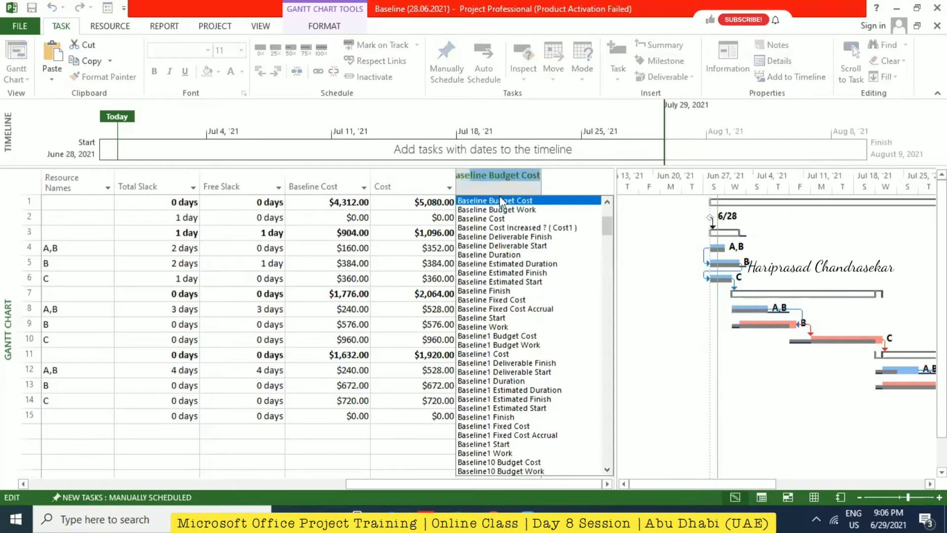
pyautogui.click(510, 228)
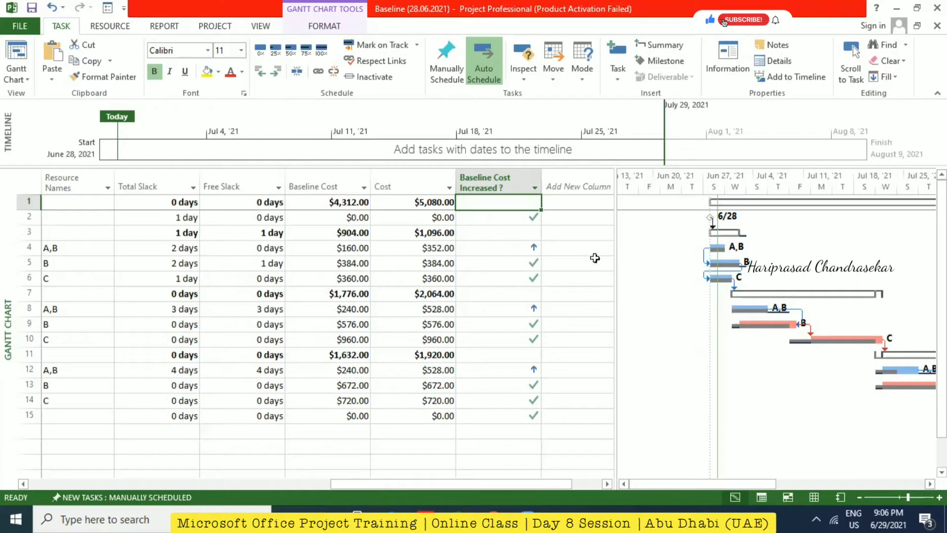
# Try a cost of $250 for the task in row 5 and undo the change.
pyautogui.click(516, 202)
pyautogui.click(437, 264)
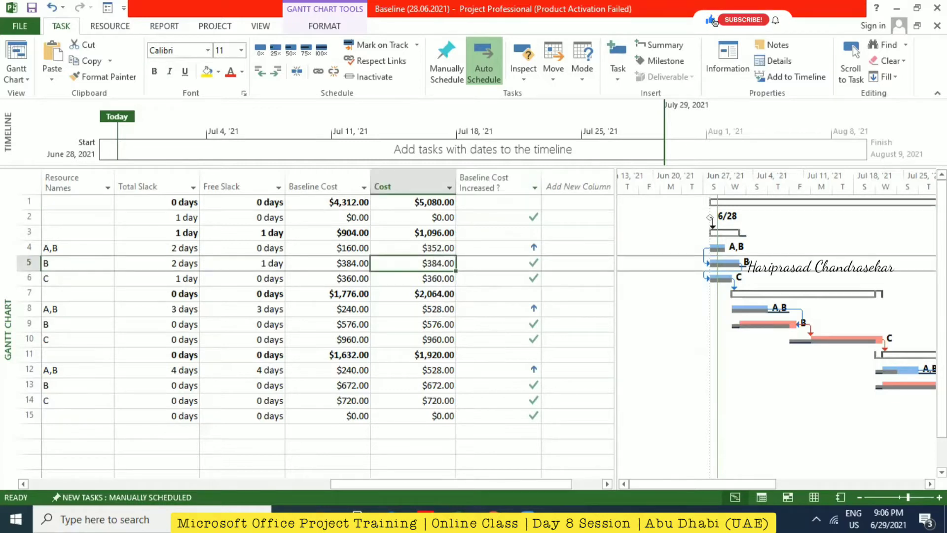
pyautogui.write('250')
pyautogui.press('Return')
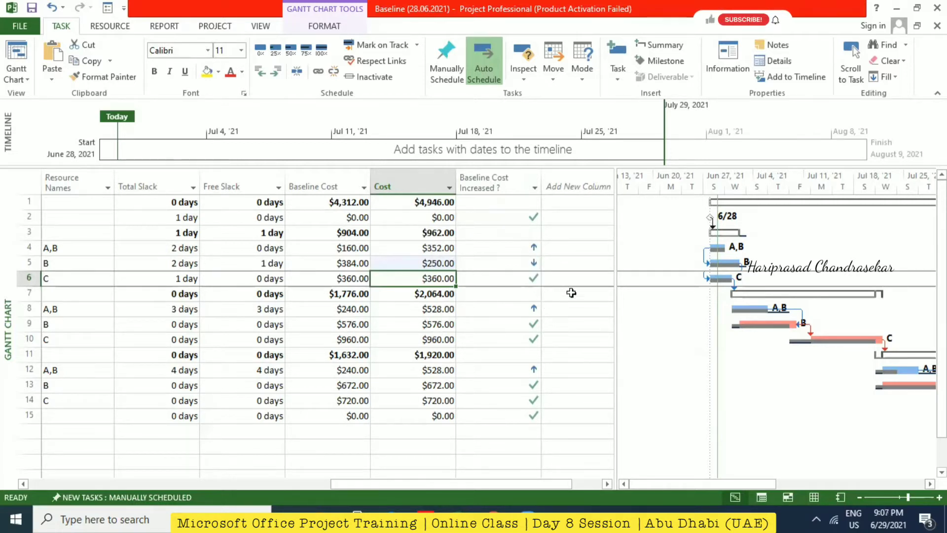
pyautogui.click(51, 7)
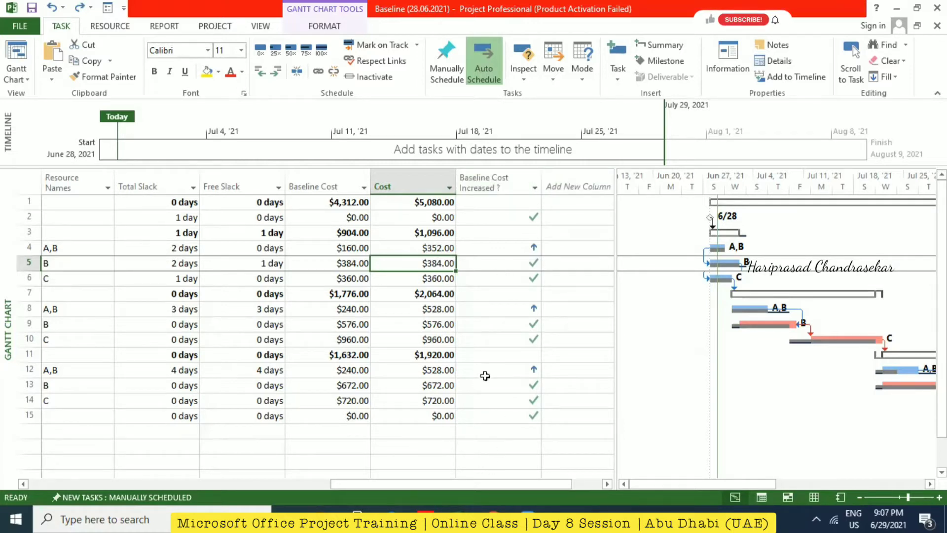
# Narrow the "Baseline Cost Increased ?" column slightly.
pyautogui.moveTo(541, 186); pyautogui.dragTo(529, 186)
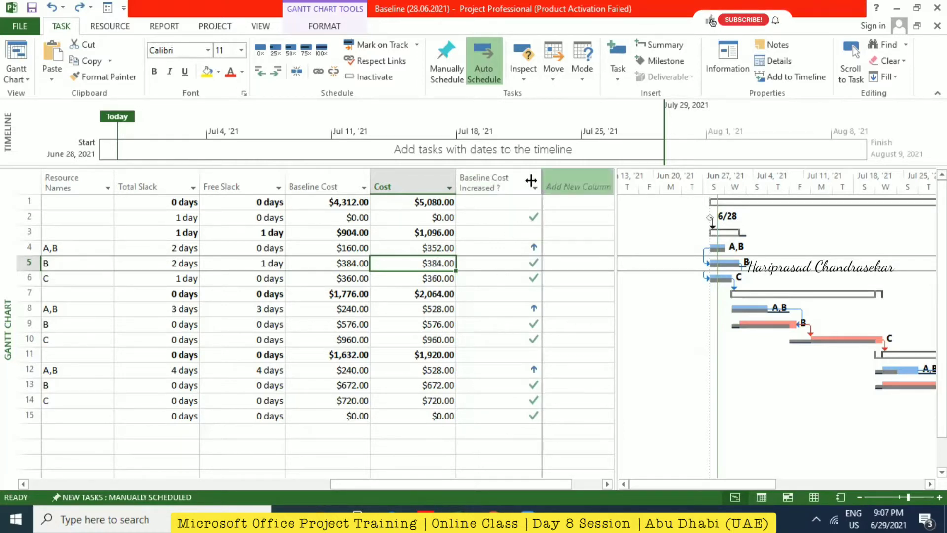
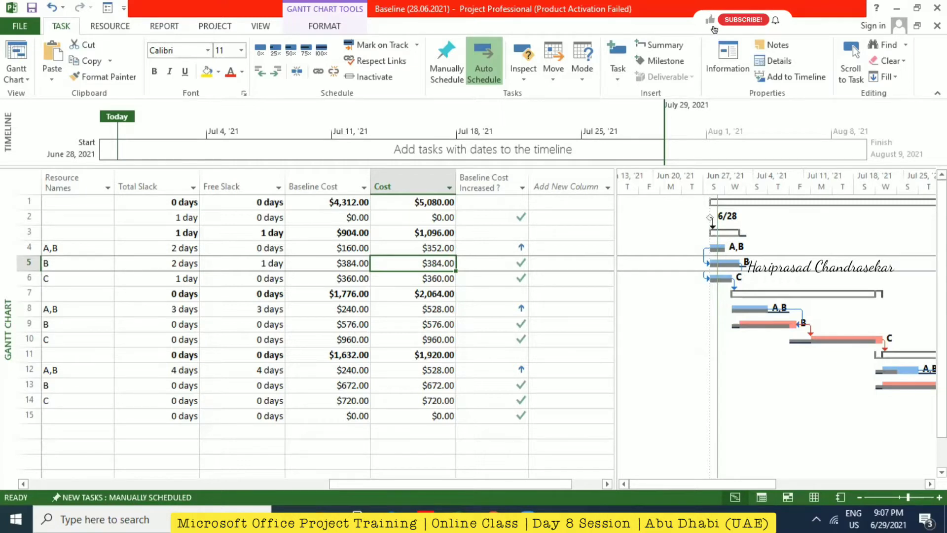
pyautogui.click(504, 204)
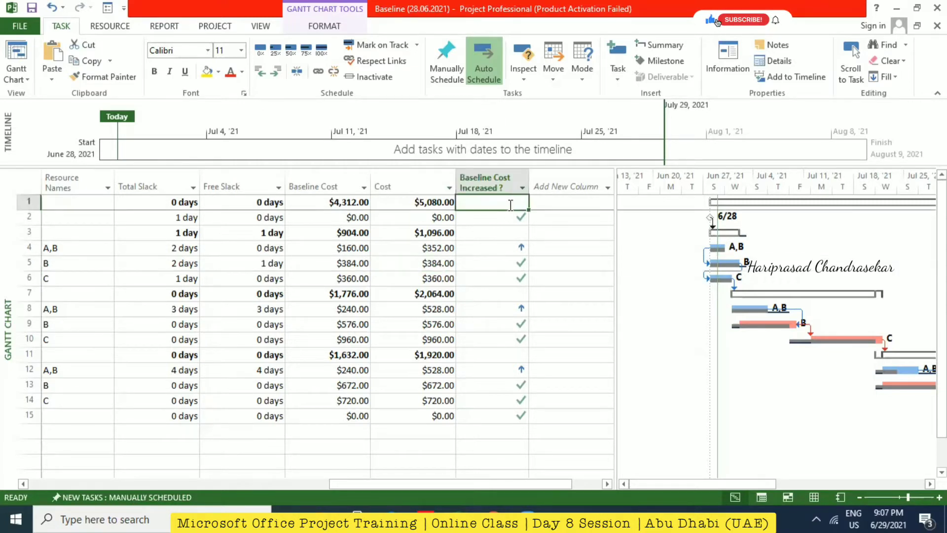
pyautogui.click(563, 218)
pyautogui.click(502, 204)
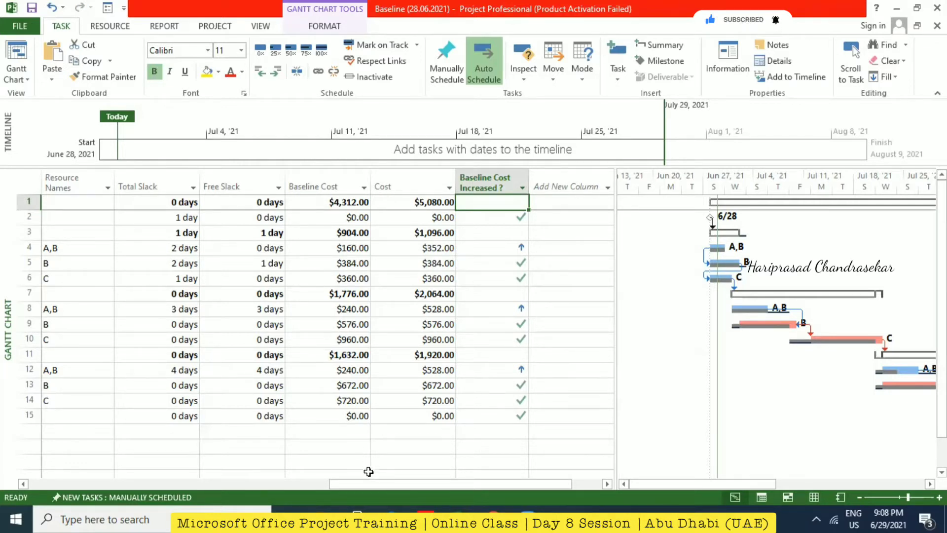
pyautogui.moveTo(369, 484); pyautogui.dragTo(62, 488)
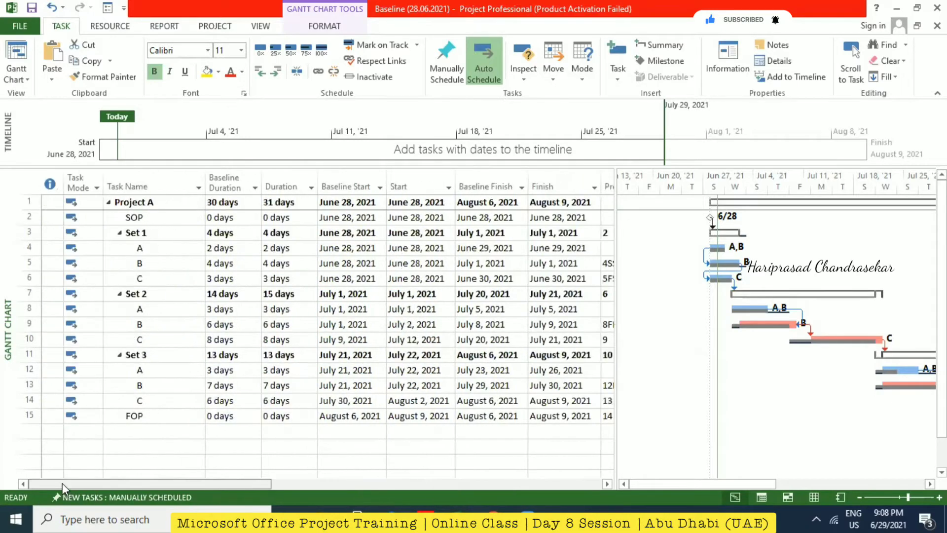
pyautogui.click(109, 203)
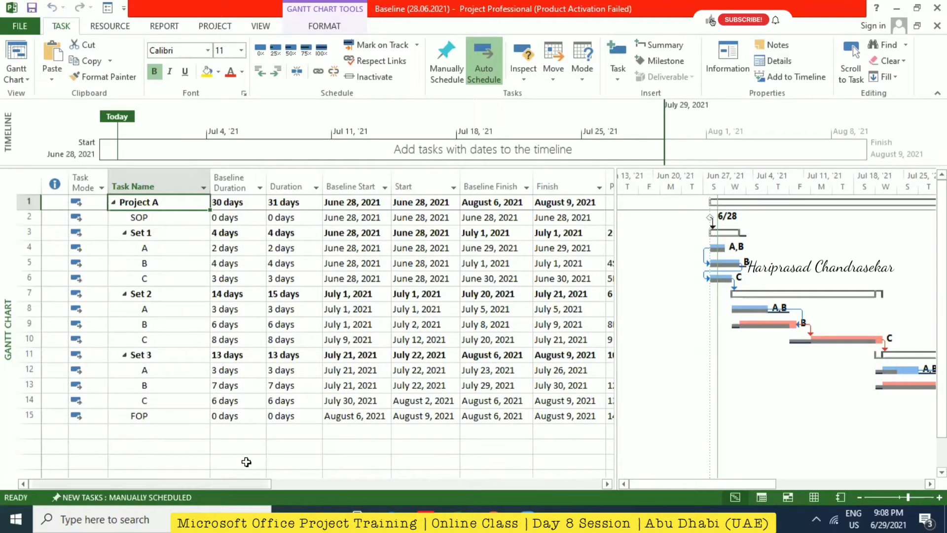
pyautogui.hscroll(10, 246, 461)
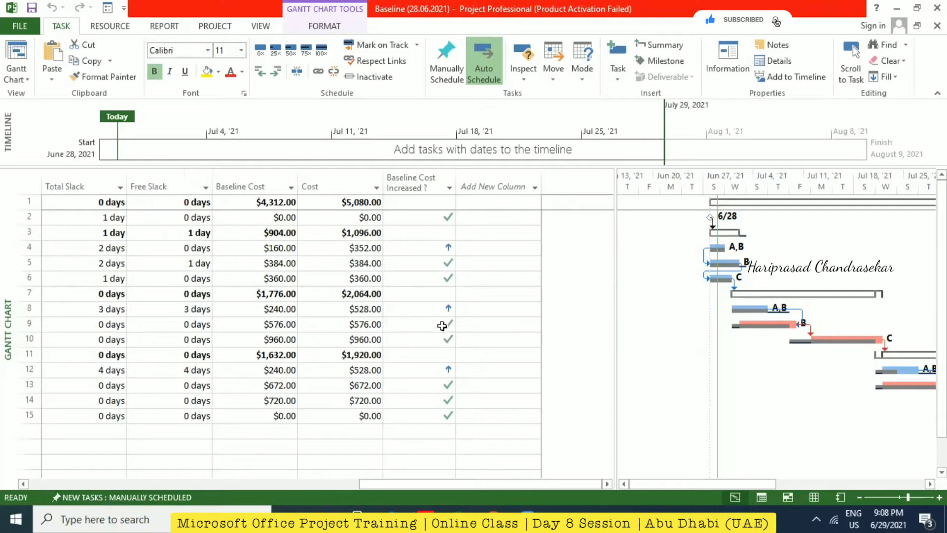
# Set an interim plan for the entire project, copying Baseline into Start1/Finish1.
pyautogui.click(226, 27)
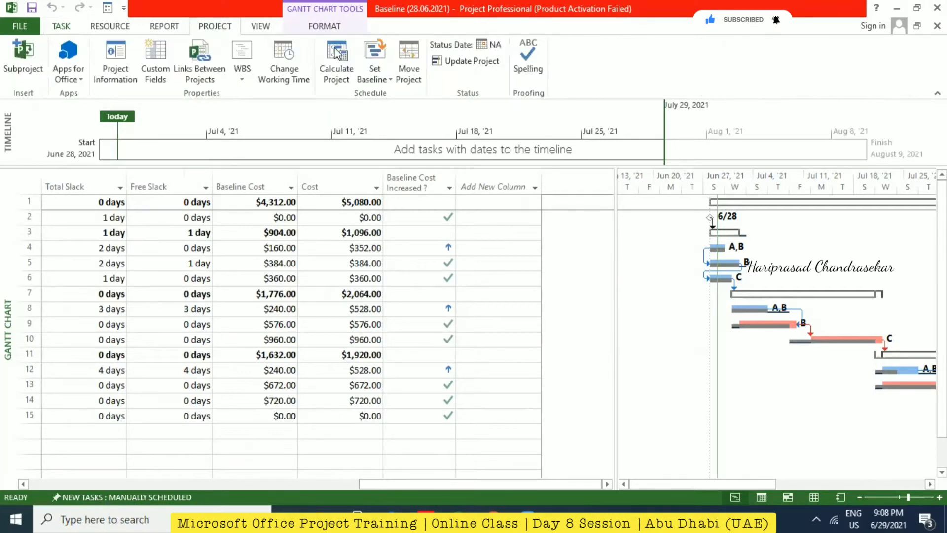
pyautogui.click(387, 86)
pyautogui.click(395, 94)
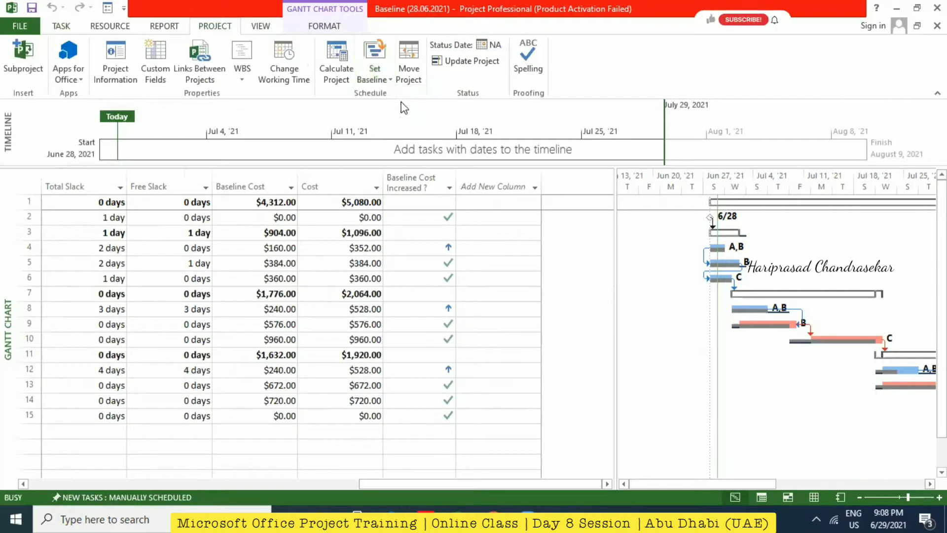
pyautogui.click(381, 191)
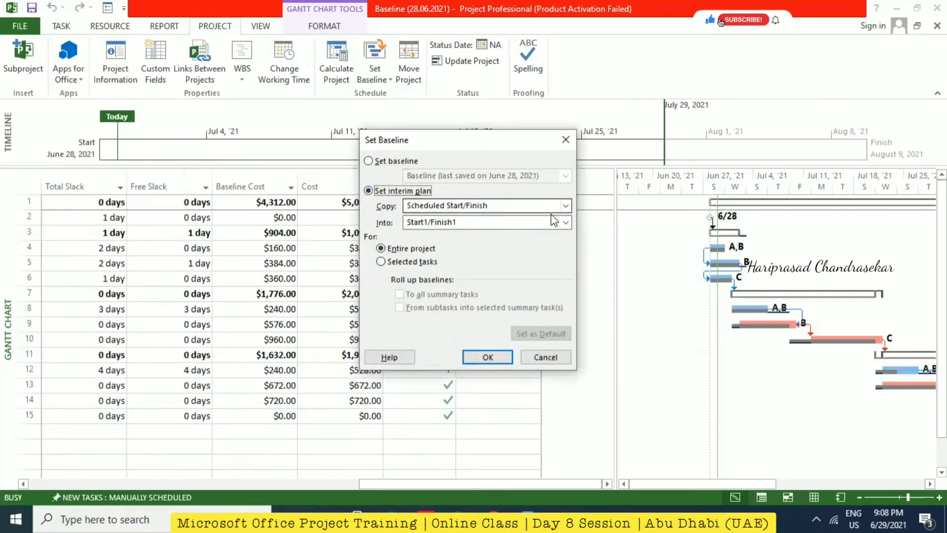
pyautogui.click(566, 205)
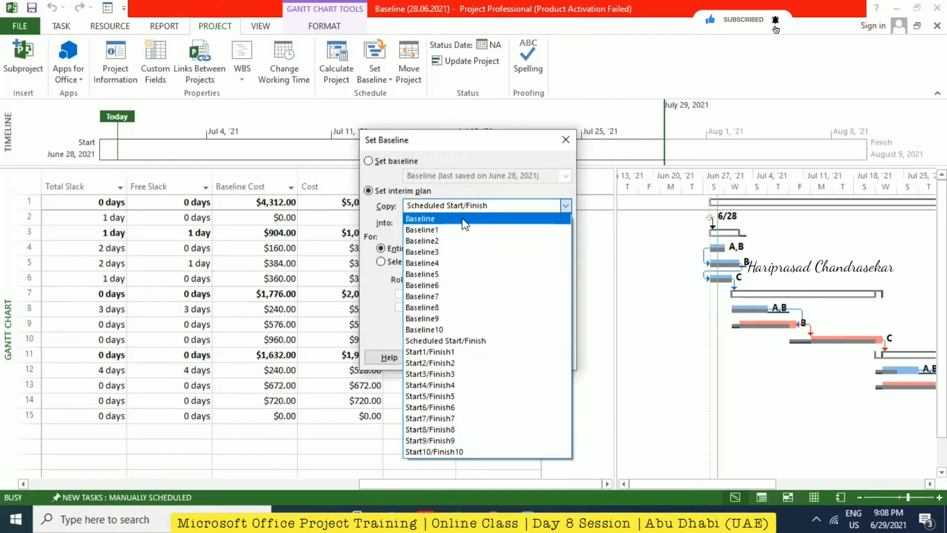
pyautogui.click(463, 219)
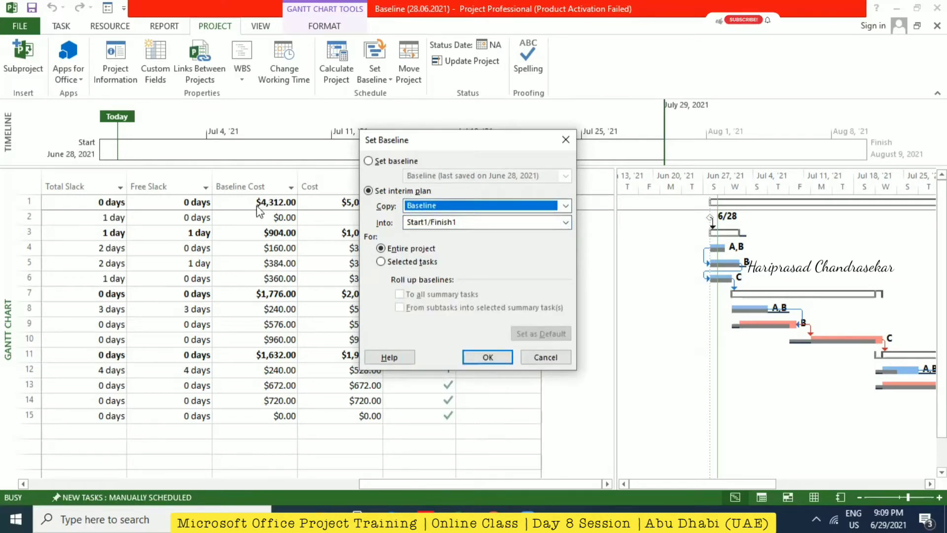
pyautogui.click(498, 357)
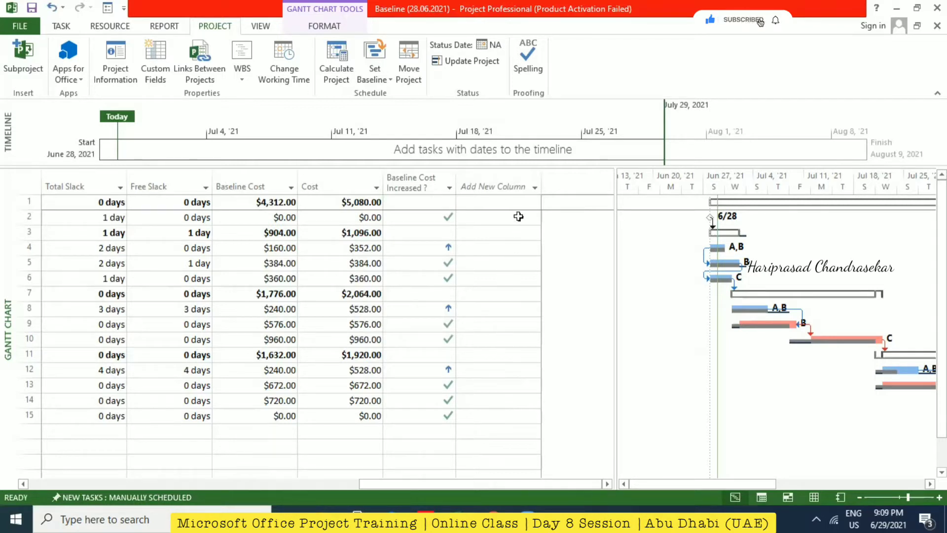
pyautogui.click(514, 183)
pyautogui.rightClick(508, 187)
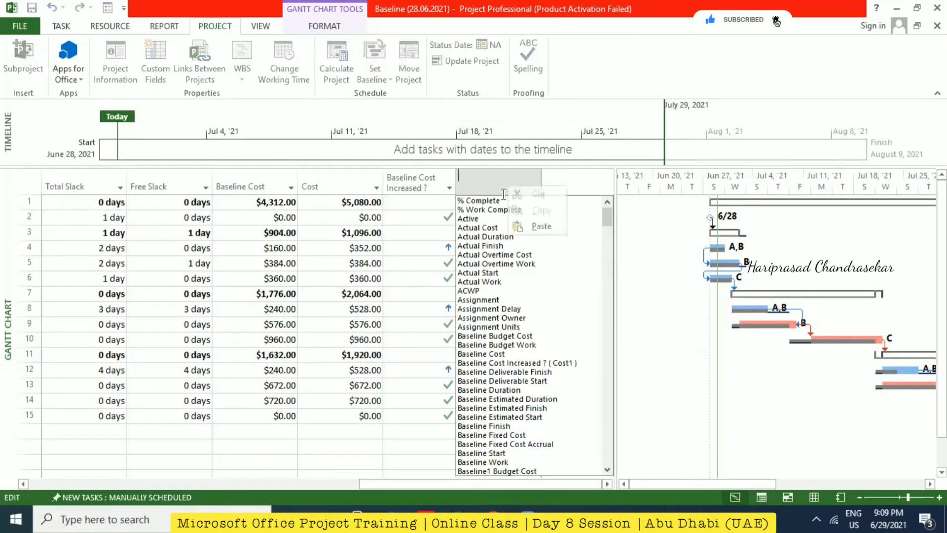
pyautogui.click(574, 179)
# Rename the task custom date field Date1 as "Baseline Finish Date Changed ?".
pyautogui.rightClick(499, 188)
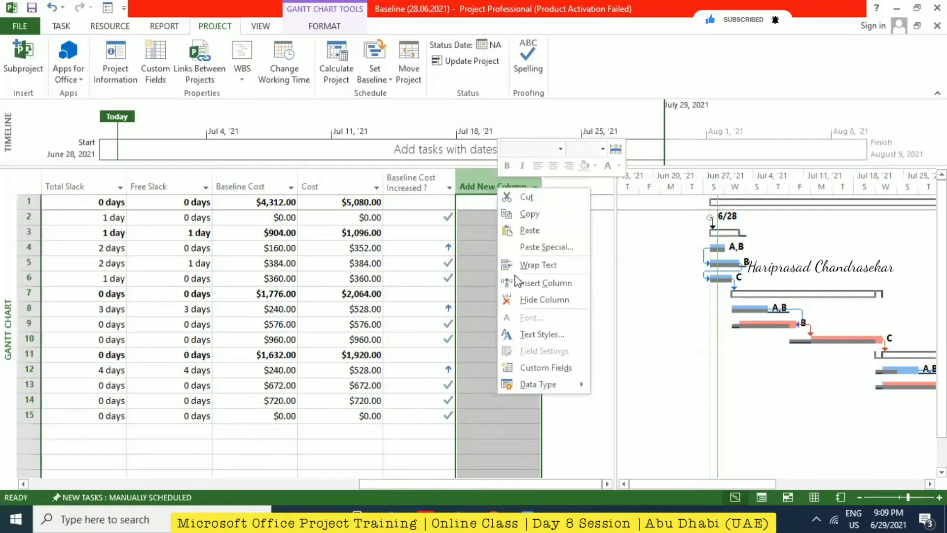
pyautogui.click(545, 368)
pyautogui.click(610, 113)
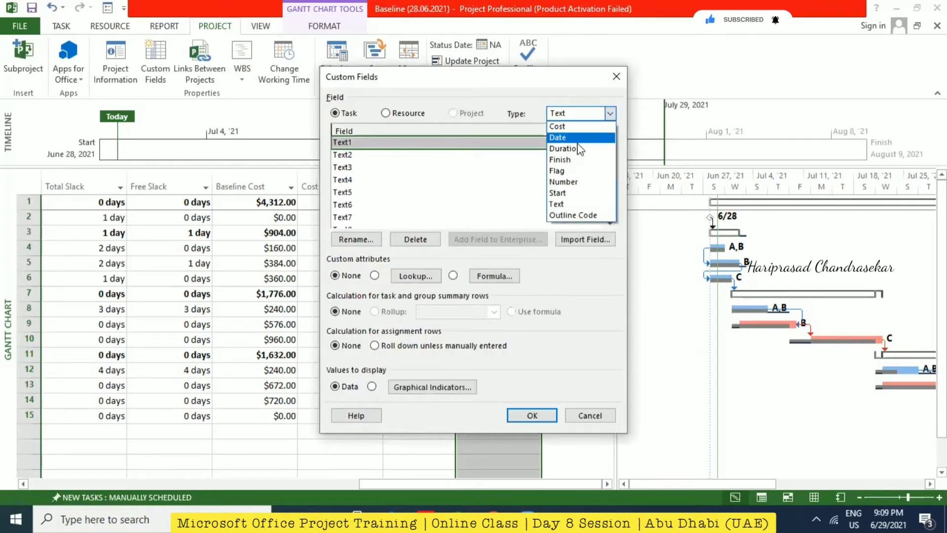
pyautogui.click(577, 137)
pyautogui.click(360, 238)
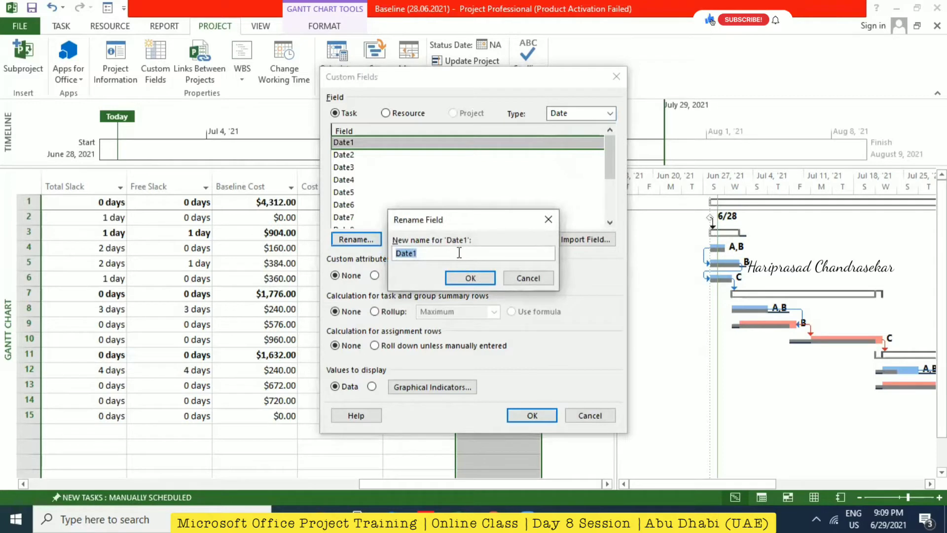
pyautogui.write('Baseline Finish ')
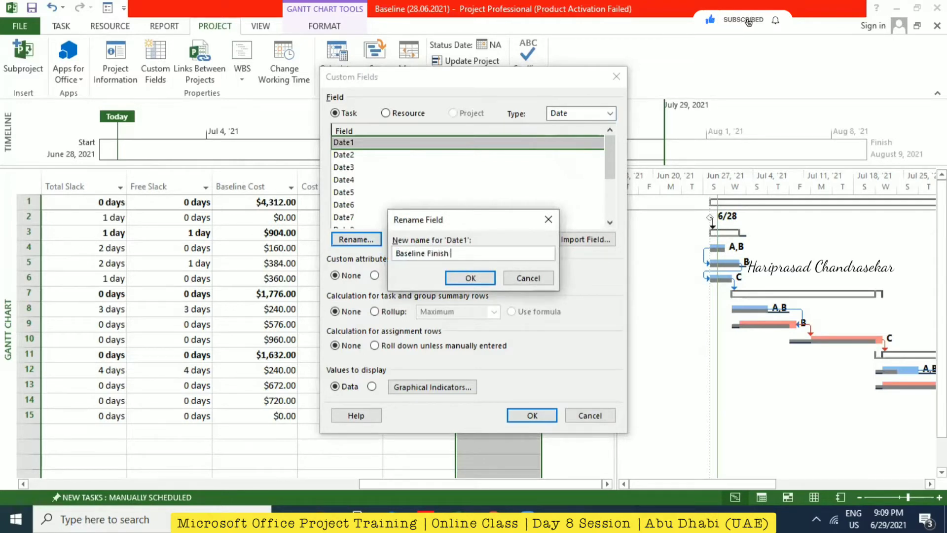
pyautogui.write('Date Changed ?')
pyautogui.click(470, 278)
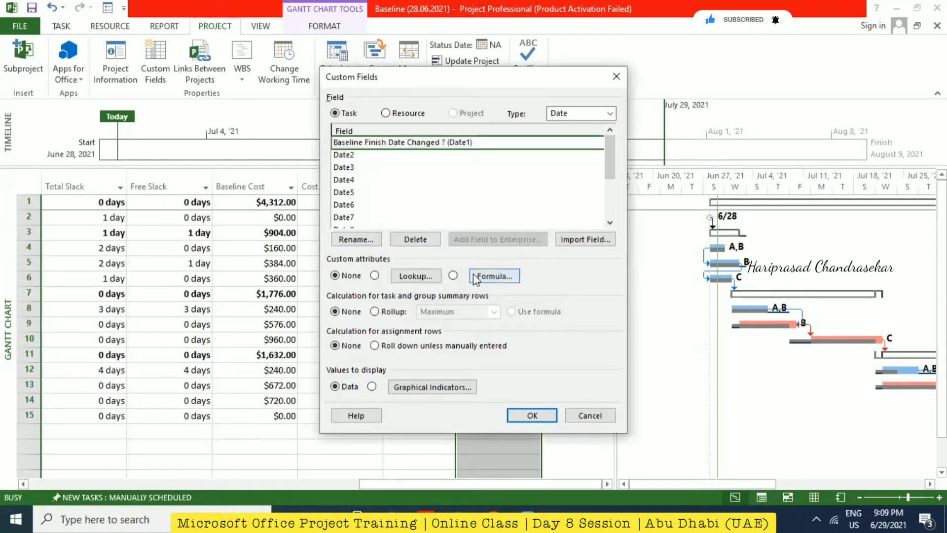
# Begin the formula for "Baseline Finish Date Changed ?" with the [Baseline Finish] field followed by a minus sign.
pyautogui.click(493, 276)
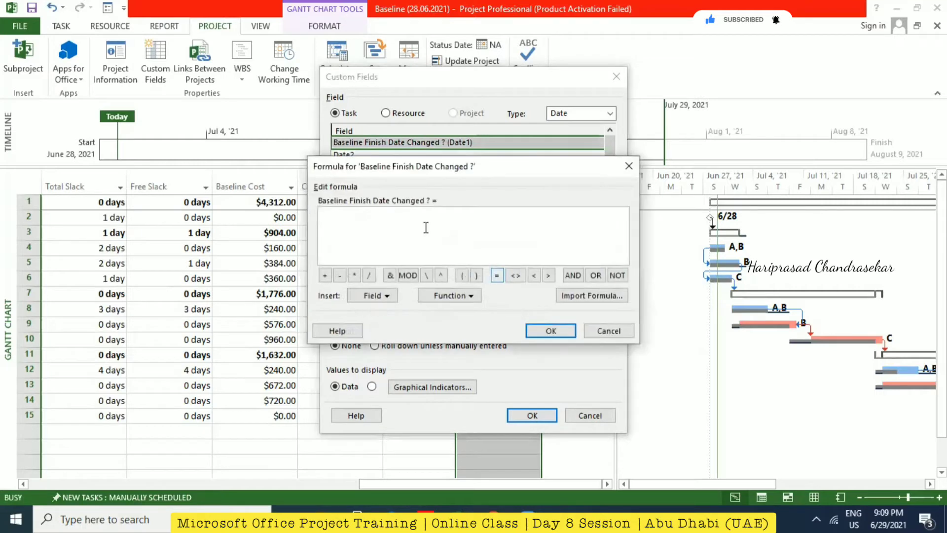
pyautogui.click(628, 166)
pyautogui.moveTo(404, 199); pyautogui.dragTo(553, 196)
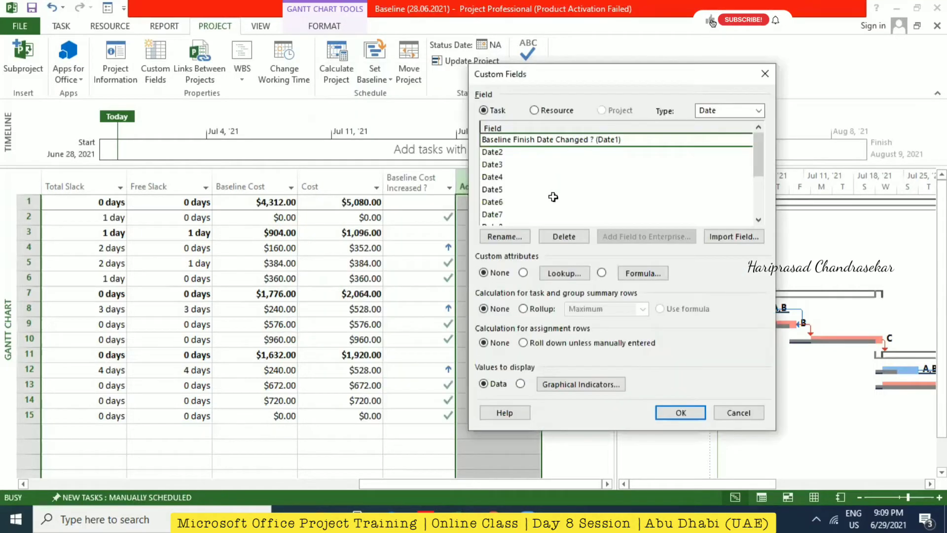
pyautogui.click(643, 273)
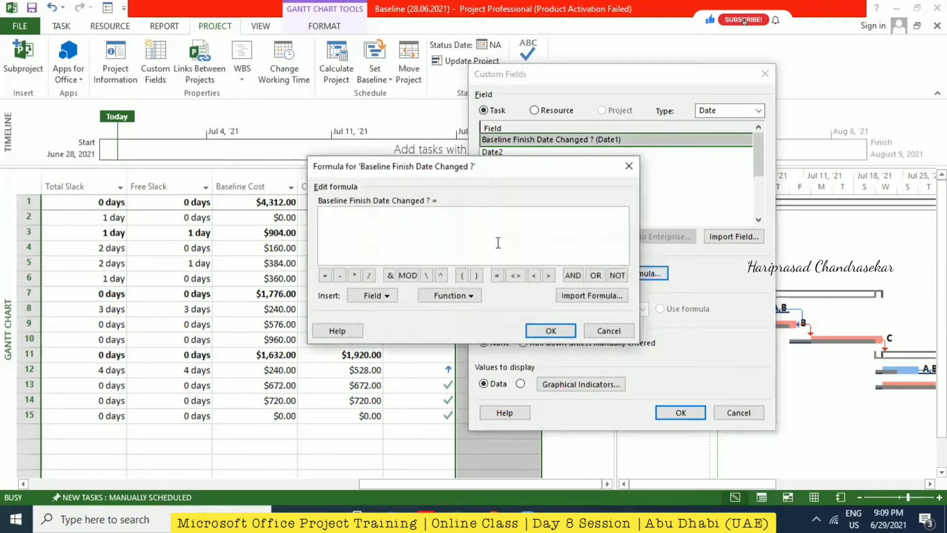
pyautogui.click(384, 295)
pyautogui.moveTo(390, 310)
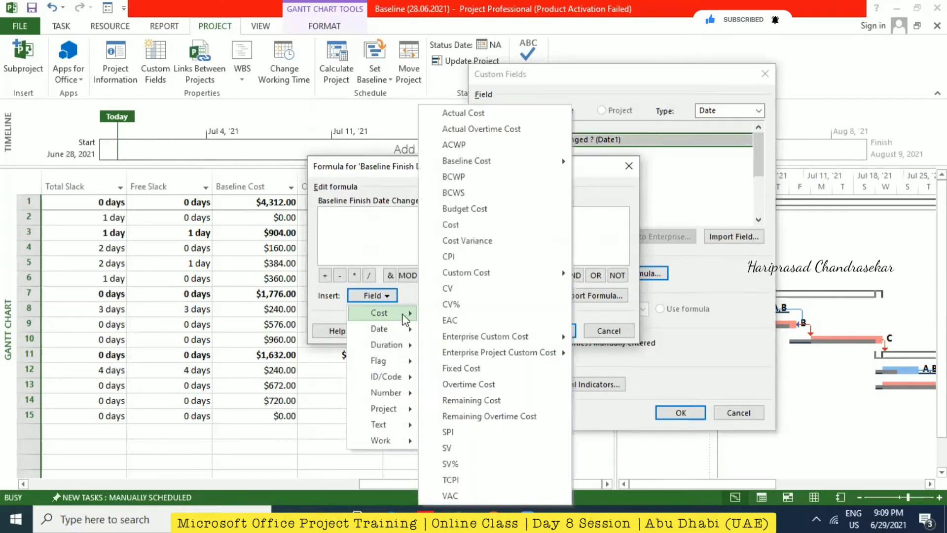
pyautogui.moveTo(404, 329)
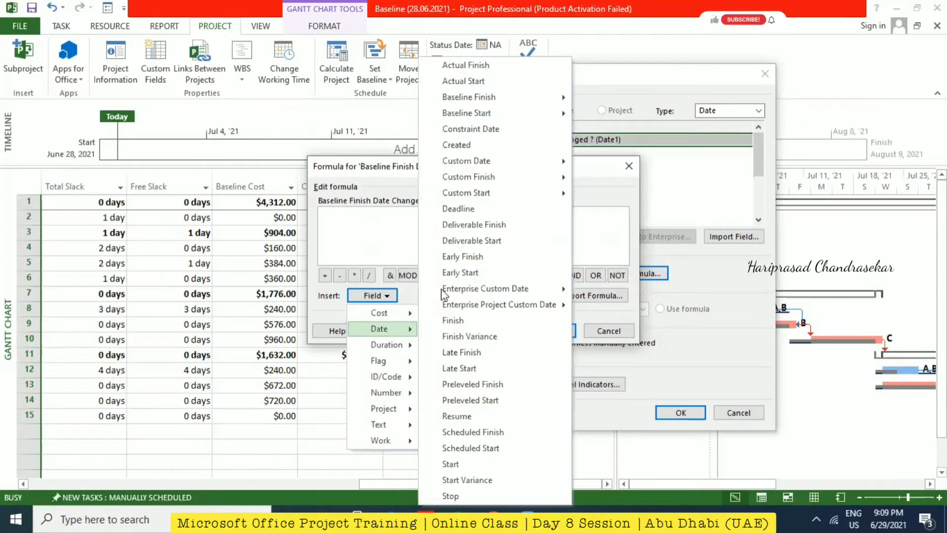
pyautogui.moveTo(486, 98)
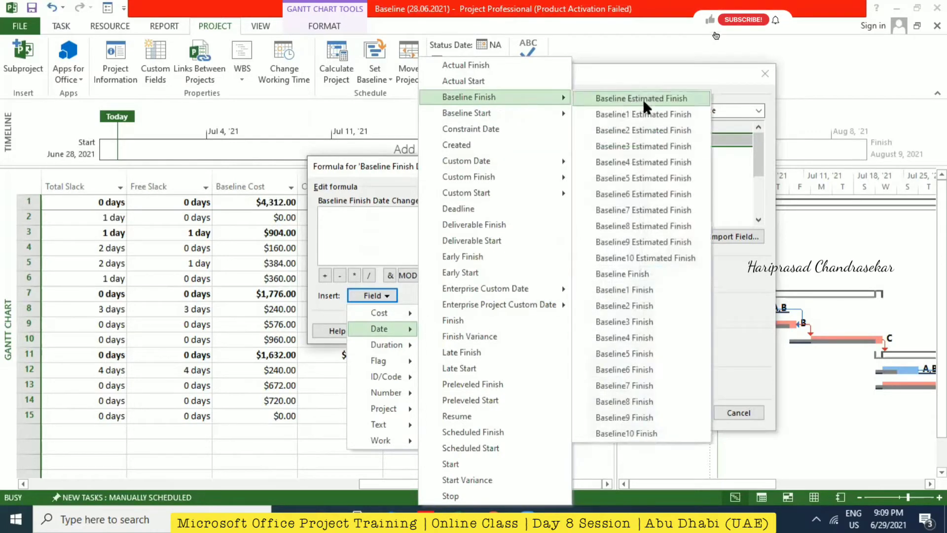
pyautogui.click(649, 278)
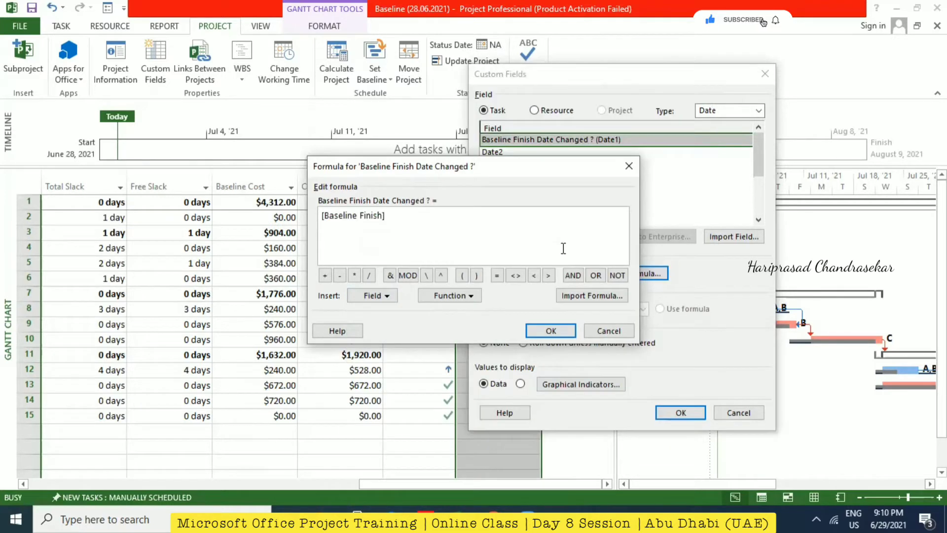
pyautogui.write('-')
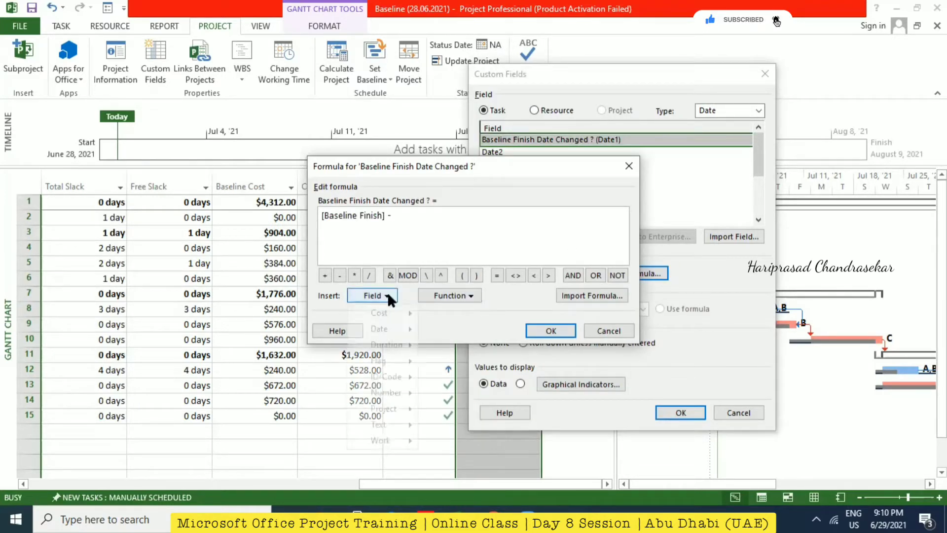
# Try the [Finish] field edited to [Finish1] as the subtracted term, and remove it from the formula.
pyautogui.click(387, 294)
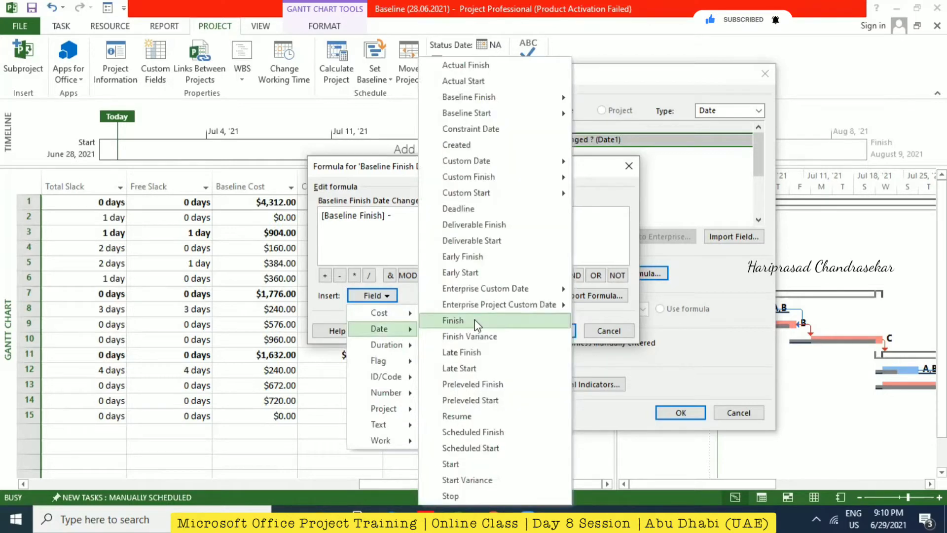
pyautogui.click(475, 319)
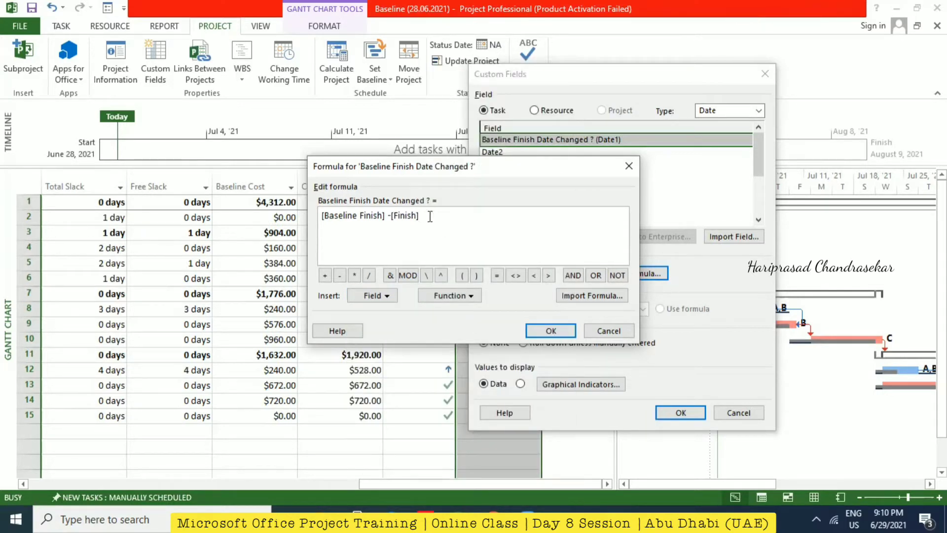
pyautogui.click(430, 216)
pyautogui.press('Left')
pyautogui.write('1')
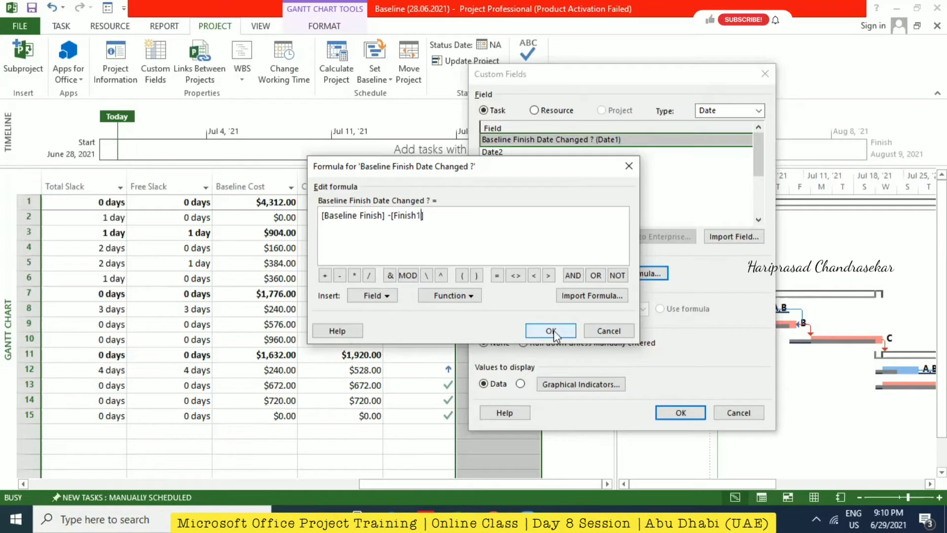
pyautogui.moveTo(429, 216); pyautogui.dragTo(395, 224)
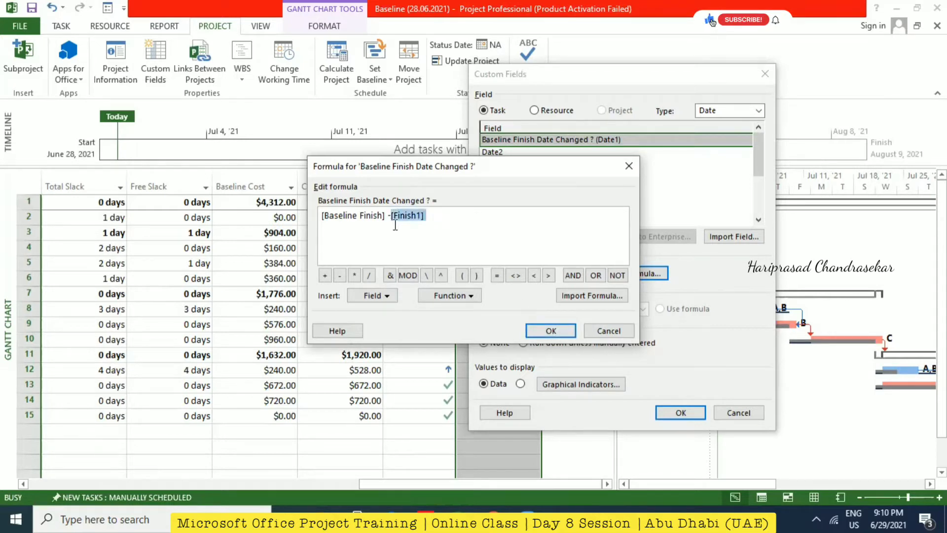
pyautogui.press('BackSpace')
# Complete the formula as [Baseline Finish] -[Finish1] by inserting the custom finish field Finish1, and accept it.
pyautogui.click(389, 291)
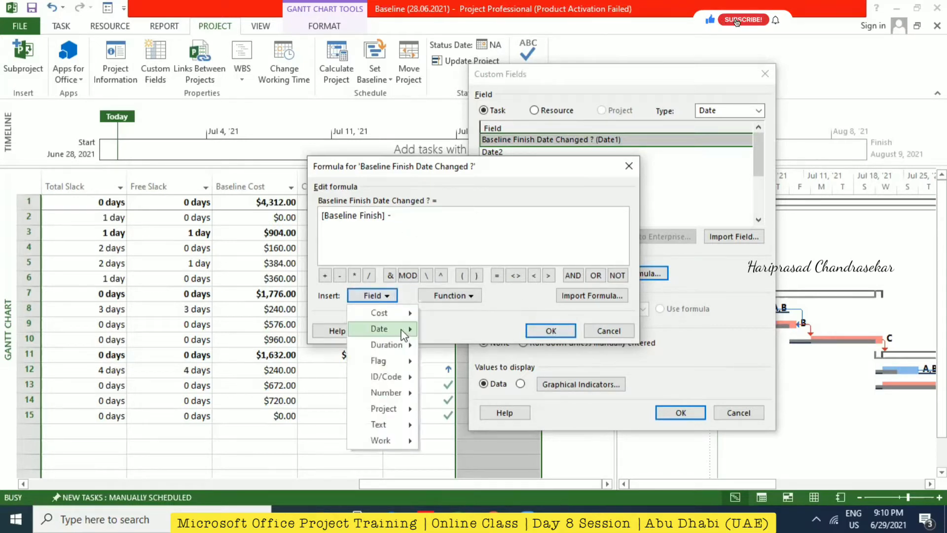
pyautogui.moveTo(403, 331)
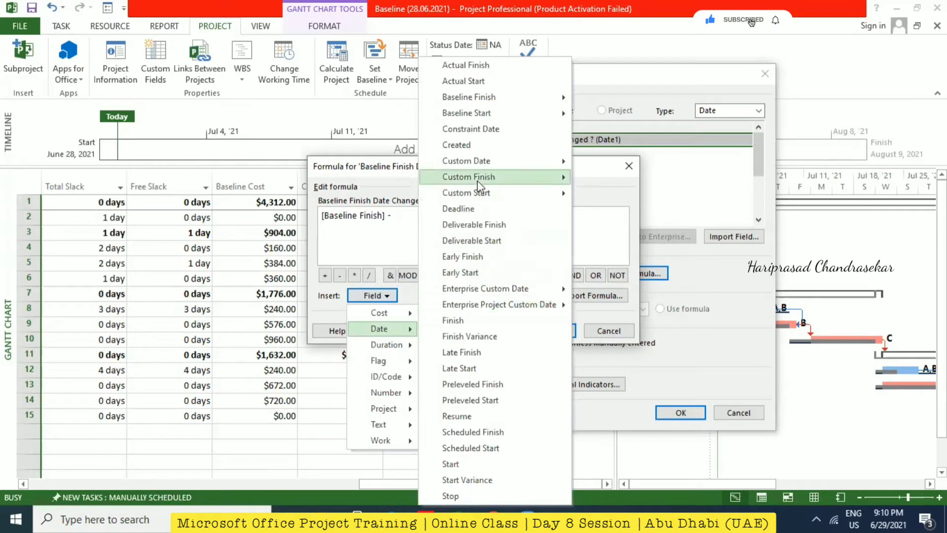
pyautogui.moveTo(478, 180)
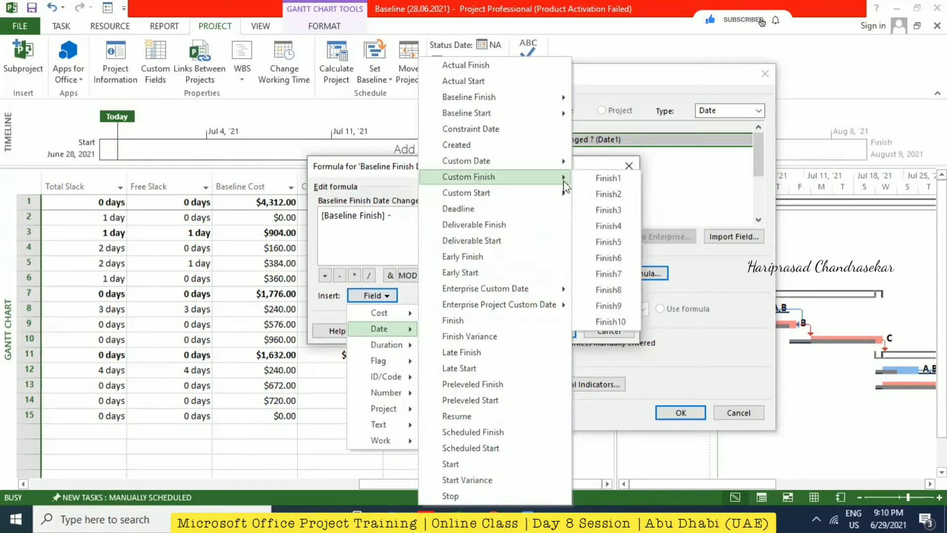
pyautogui.click(614, 178)
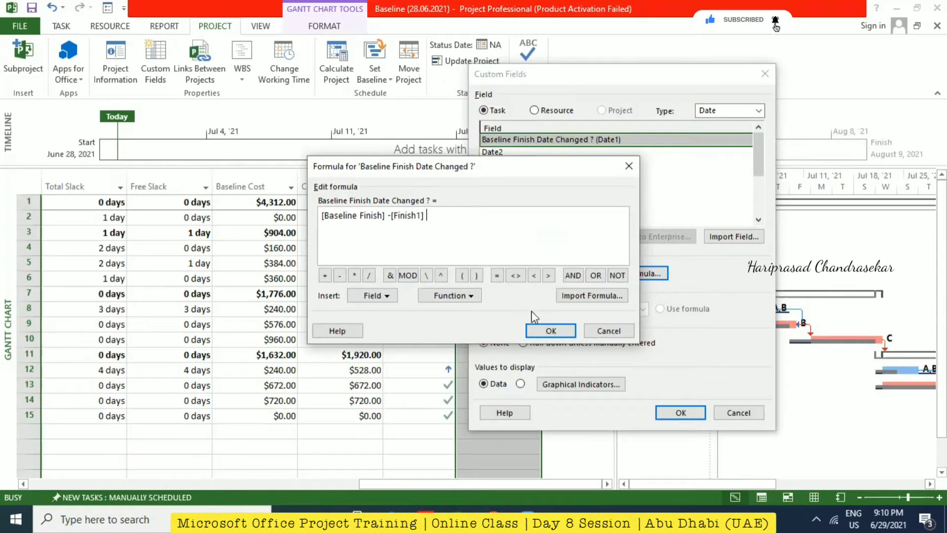
pyautogui.click(557, 330)
pyautogui.click(453, 310)
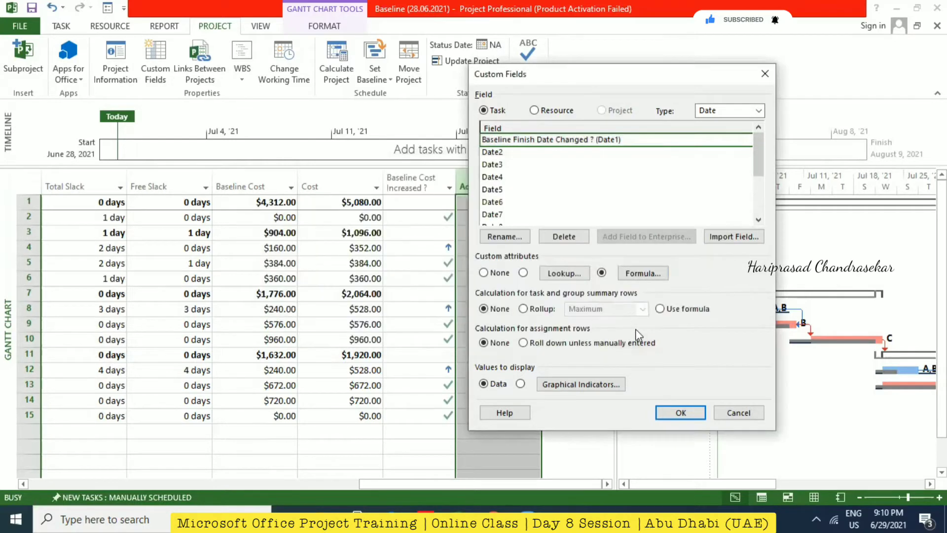
# Add the graphical indicator tests equals, is less than and is greater than for the nonsummary rows of "Baseline Finish Date Changed ?".
pyautogui.click(582, 384)
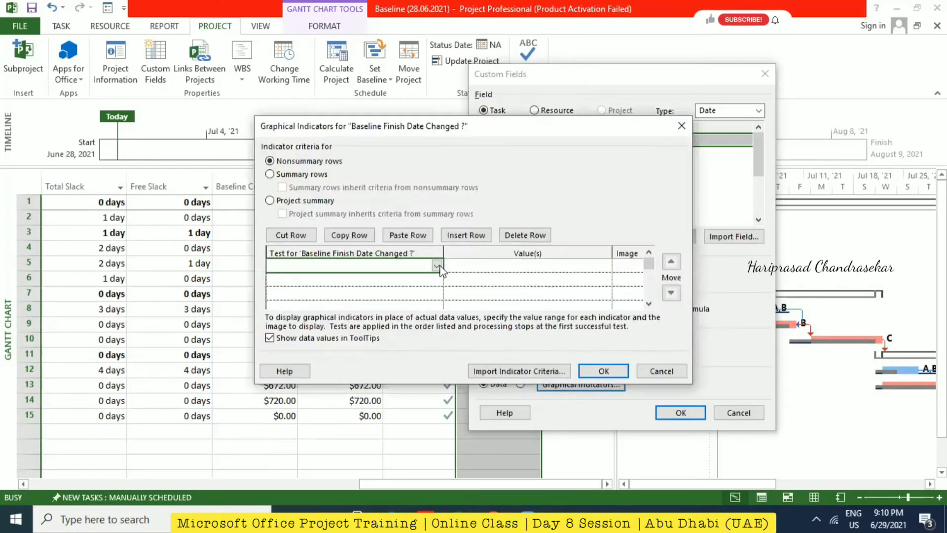
pyautogui.click(439, 268)
pyautogui.click(323, 279)
pyautogui.click(323, 279)
pyautogui.click(436, 279)
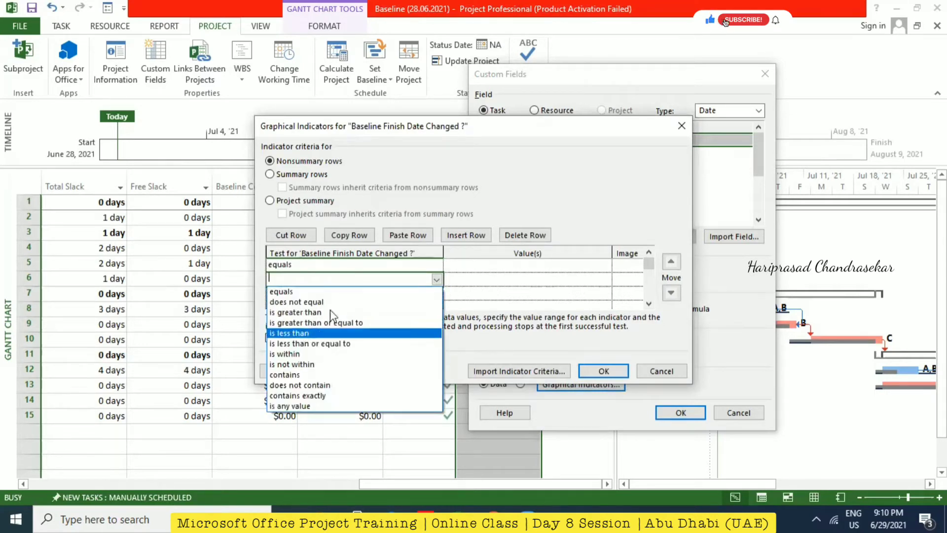
pyautogui.click(305, 333)
pyautogui.click(325, 293)
pyautogui.click(436, 293)
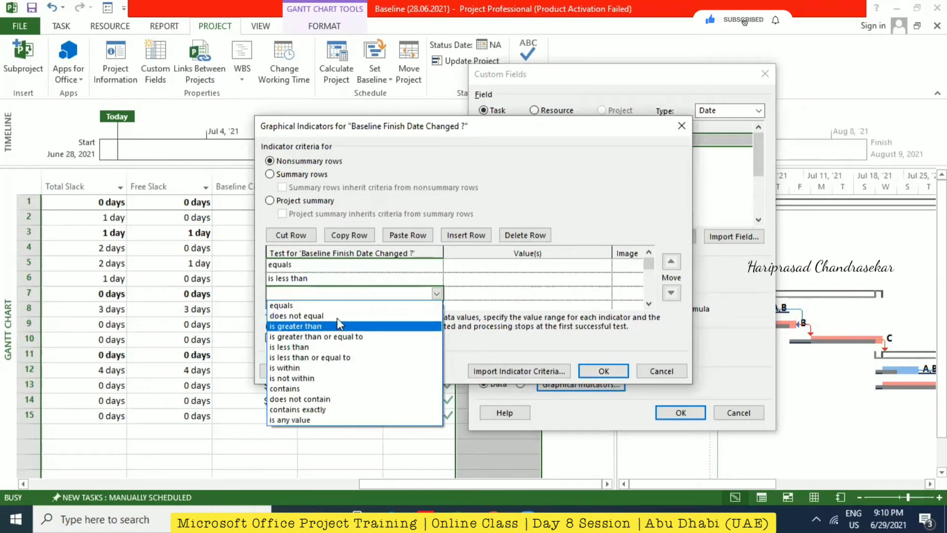
pyautogui.click(338, 326)
# Set the comparison value of all three indicator tests to 0.
pyautogui.click(499, 266)
pyautogui.write('0')
pyautogui.click(488, 280)
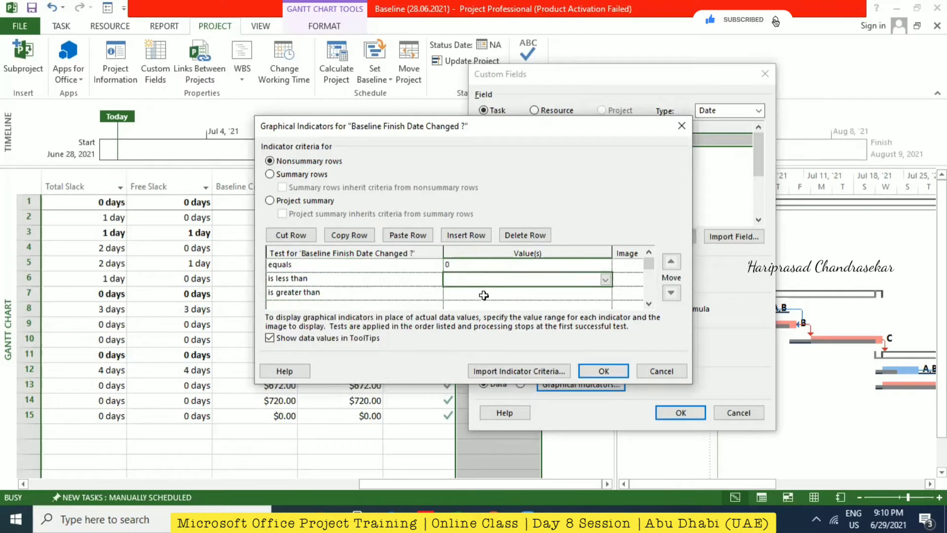
pyautogui.write('0')
pyautogui.click(497, 294)
pyautogui.write('0')
# Assign the check mark image to the "equals" test.
pyautogui.click(634, 269)
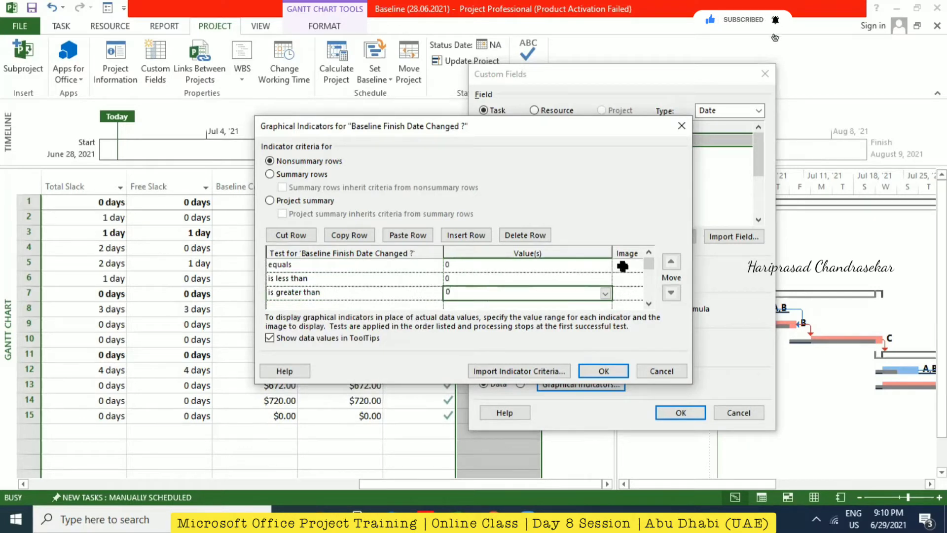
pyautogui.click(636, 269)
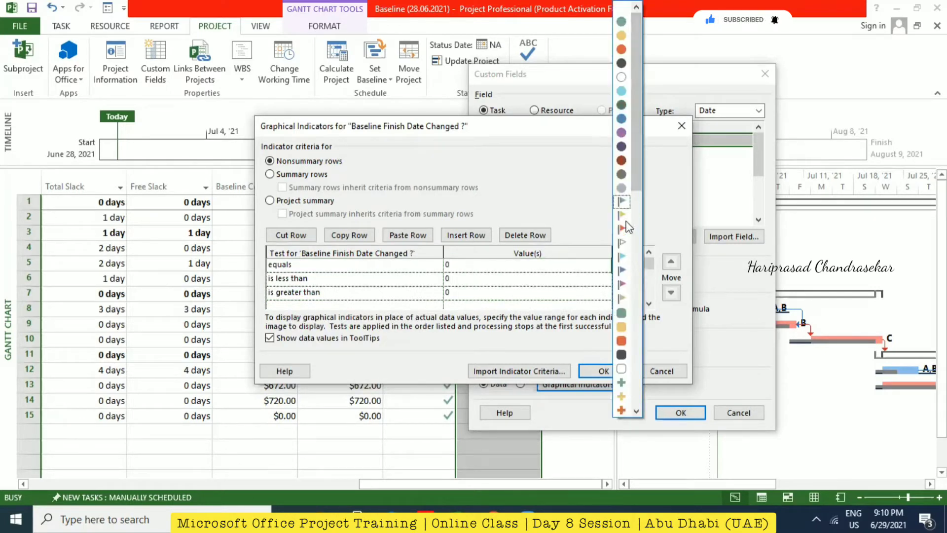
pyautogui.scroll(-3, 629, 256)
pyautogui.scroll(-6, 626, 257)
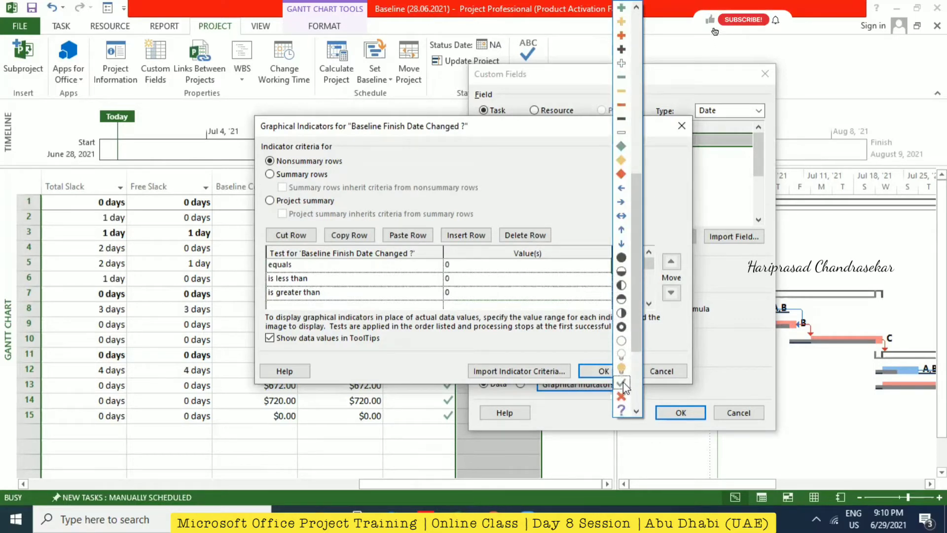
pyautogui.click(623, 382)
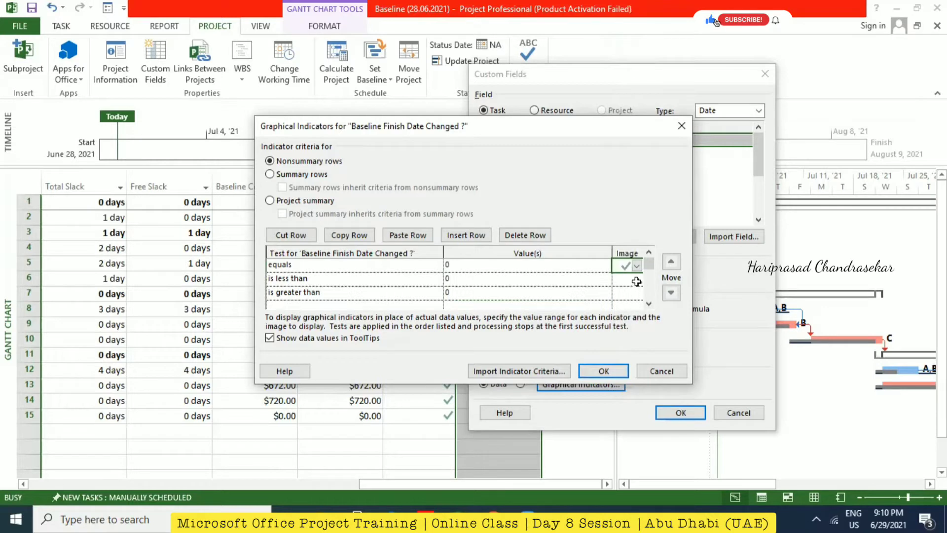
# Assign the blue left arrow image to the "is less than" test.
pyautogui.click(637, 282)
pyautogui.click(637, 282)
pyautogui.scroll(-5, 632, 299)
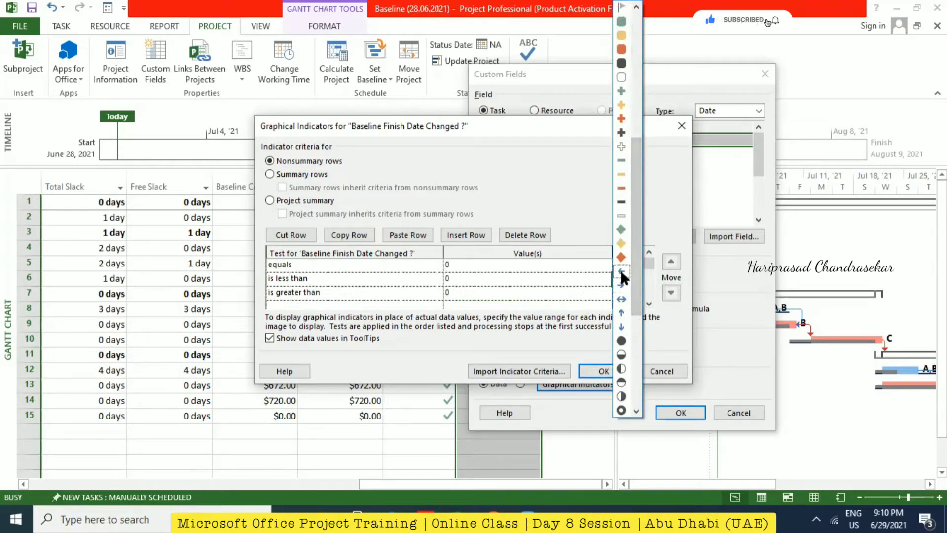
pyautogui.click(622, 271)
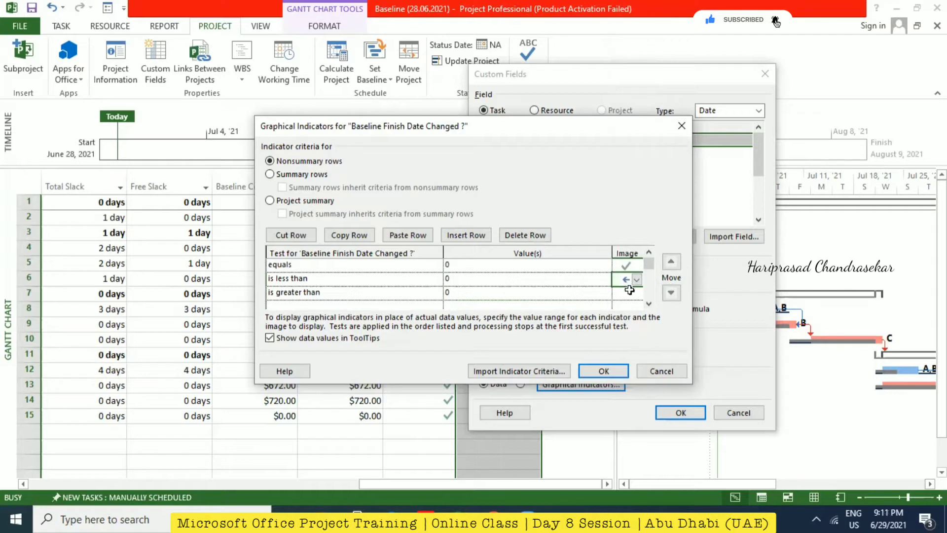
# Assign the blue right arrow image to the "is greater than" test.
pyautogui.click(626, 293)
pyautogui.click(638, 293)
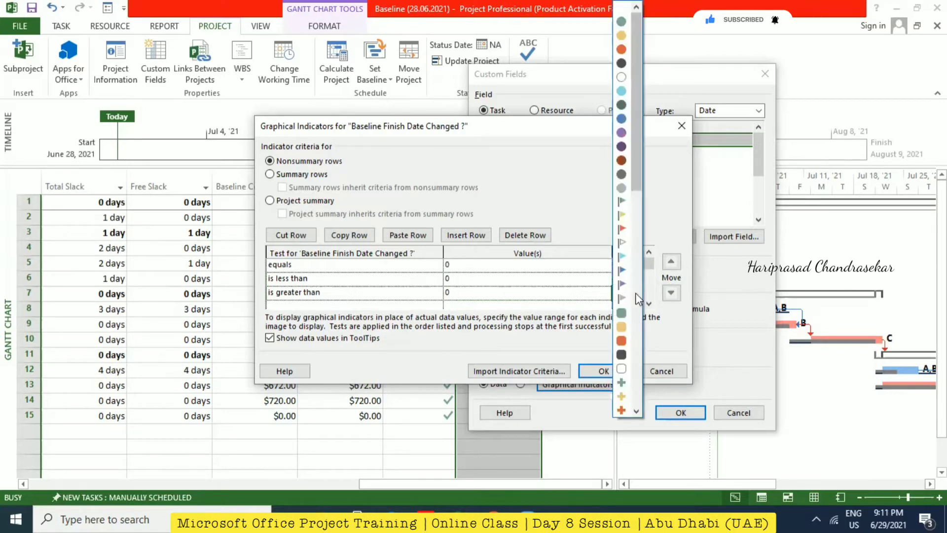
pyautogui.scroll(-5, 630, 304)
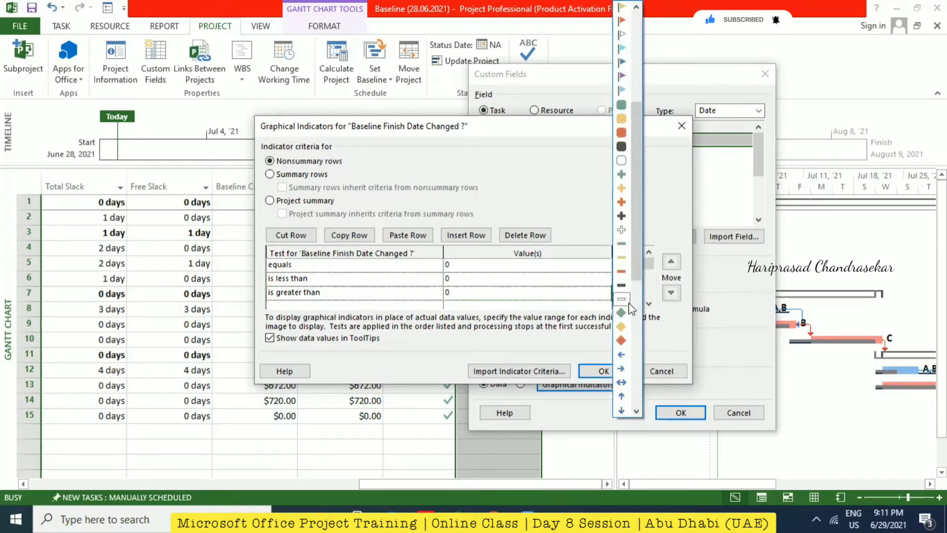
pyautogui.click(622, 368)
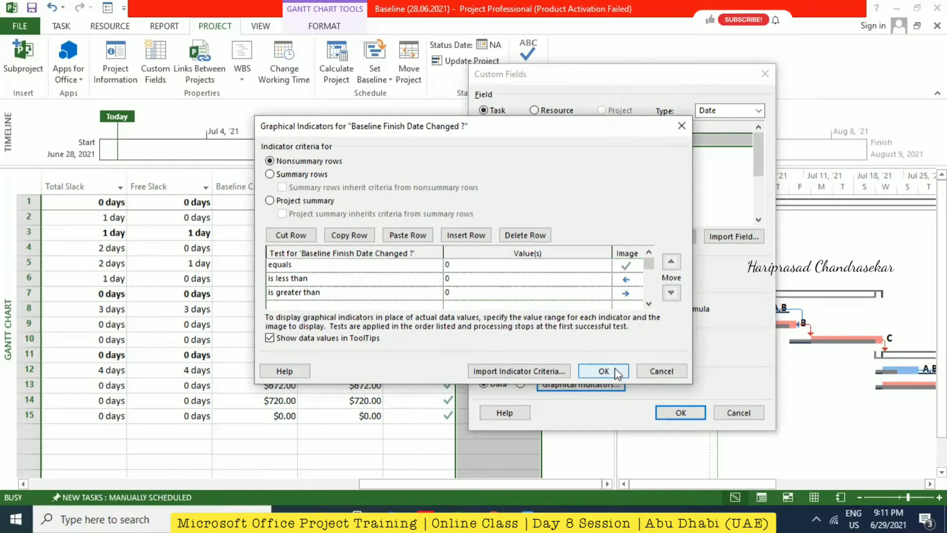
# Try to apply the indicator tests with comparison value 0 and browse the fields available as the "equals" test's value.
pyautogui.click(614, 368)
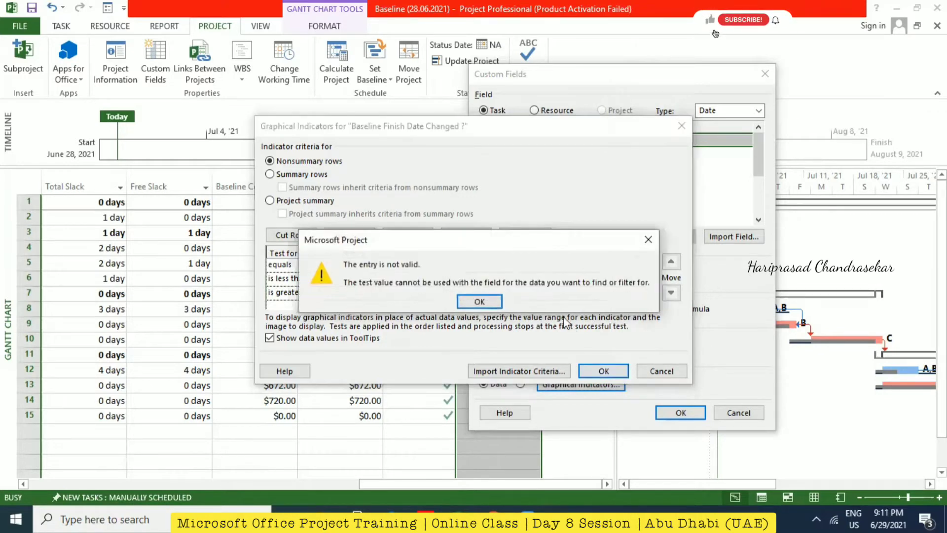
pyautogui.click(481, 301)
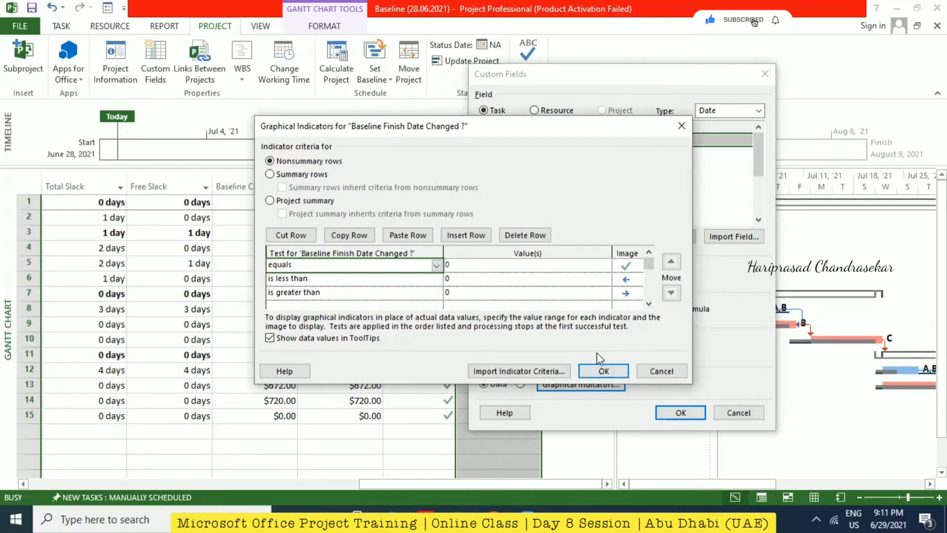
pyautogui.click(602, 369)
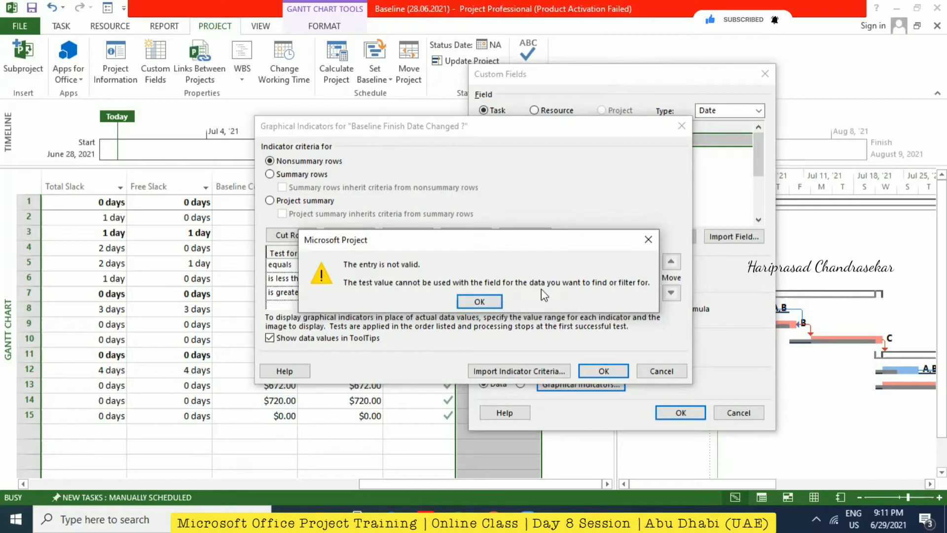
pyautogui.click(479, 301)
pyautogui.click(578, 265)
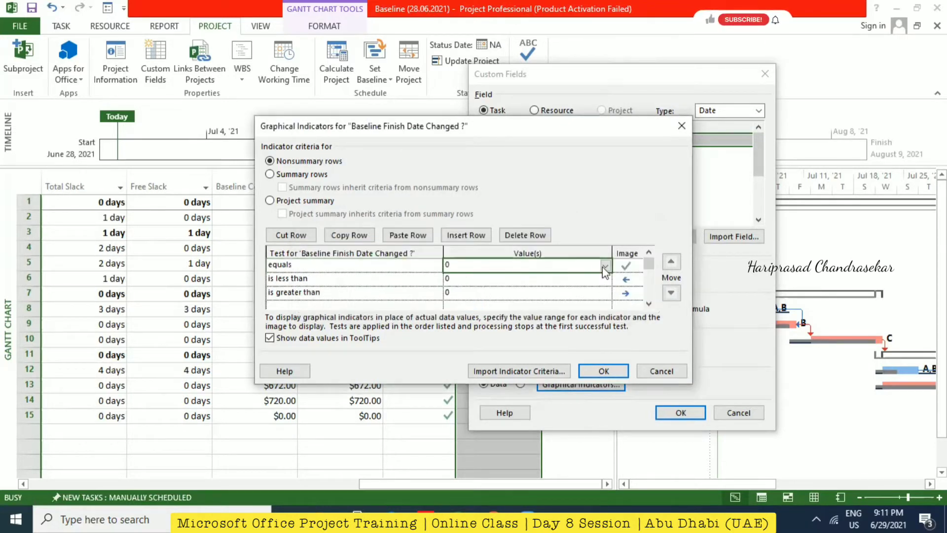
pyautogui.click(605, 265)
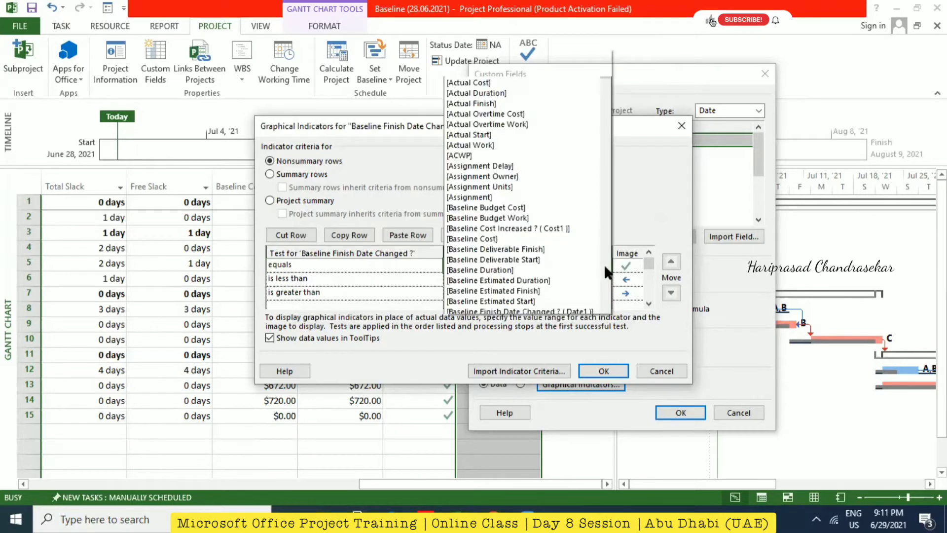
pyautogui.click(638, 219)
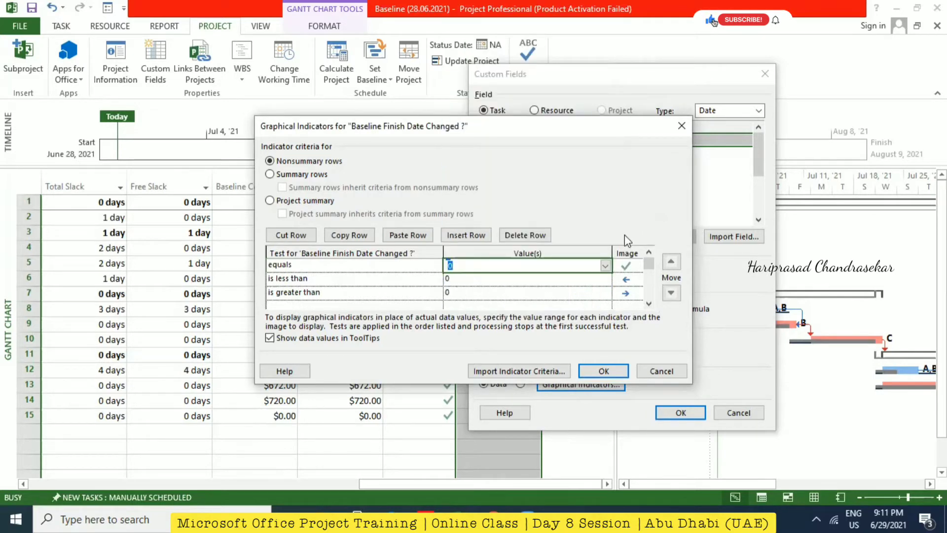
pyautogui.click(605, 265)
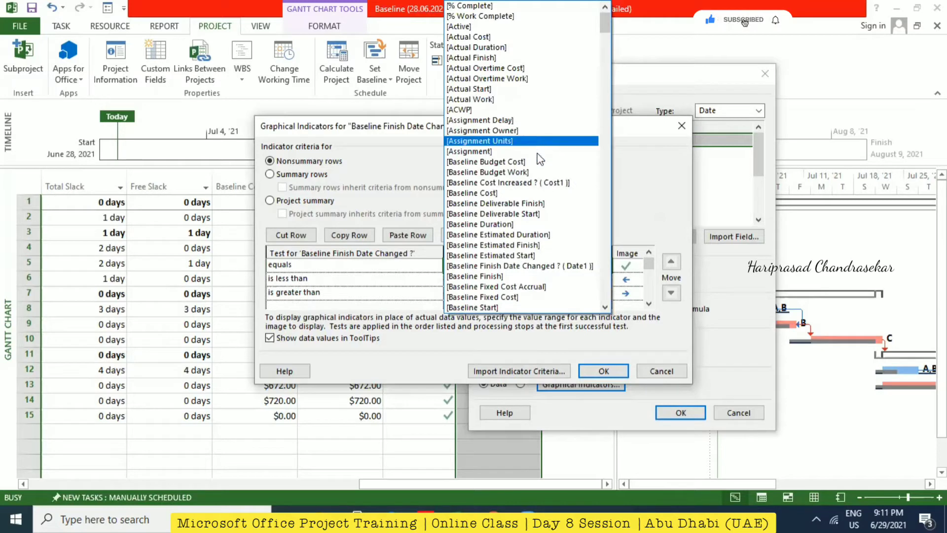
pyautogui.click(638, 181)
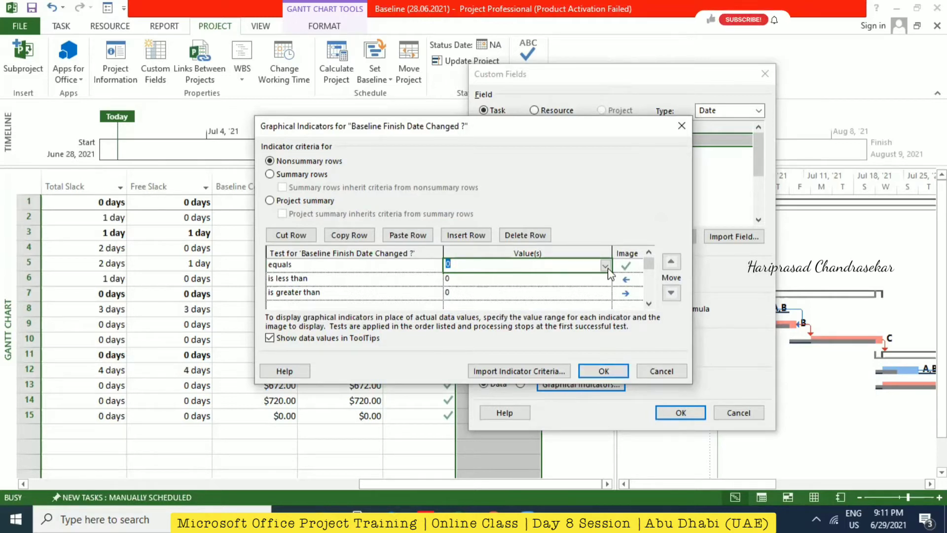
pyautogui.click(603, 370)
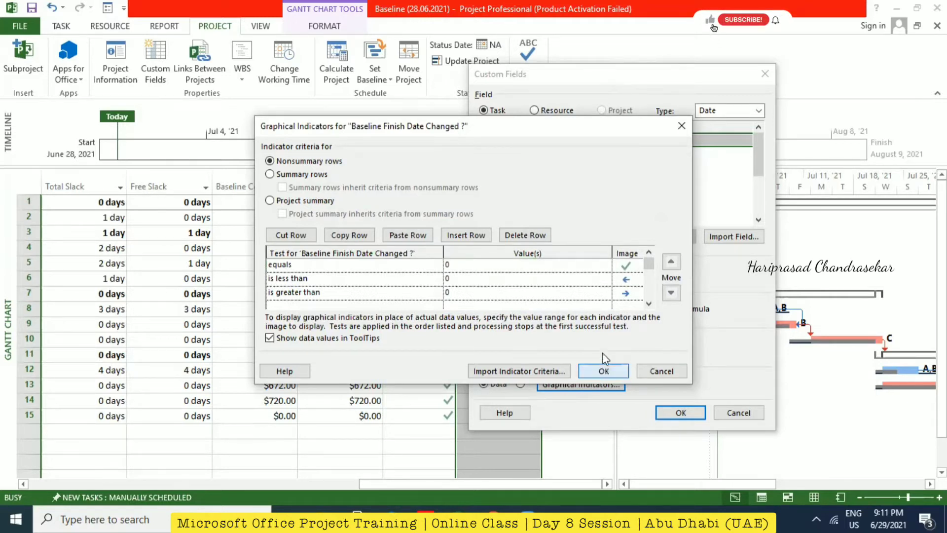
pyautogui.click(474, 300)
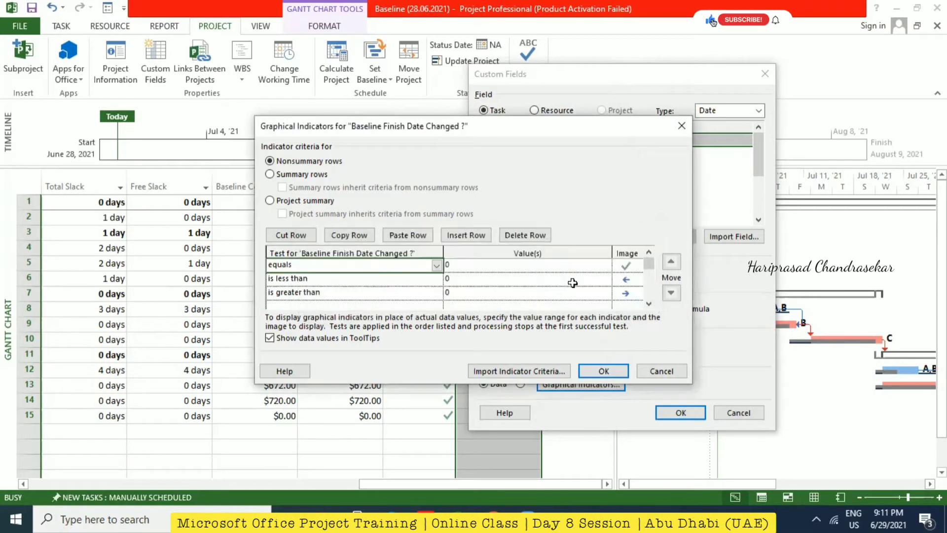
# Set the "equals" test's comparison value to [Baseline Finish] and try to apply the indicator criteria.
pyautogui.click(638, 272)
pyautogui.click(600, 264)
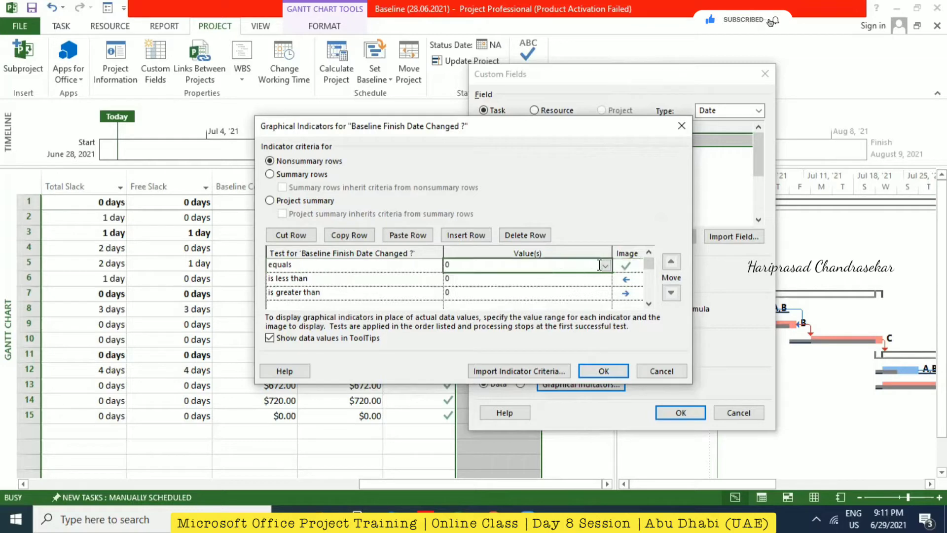
pyautogui.click(606, 265)
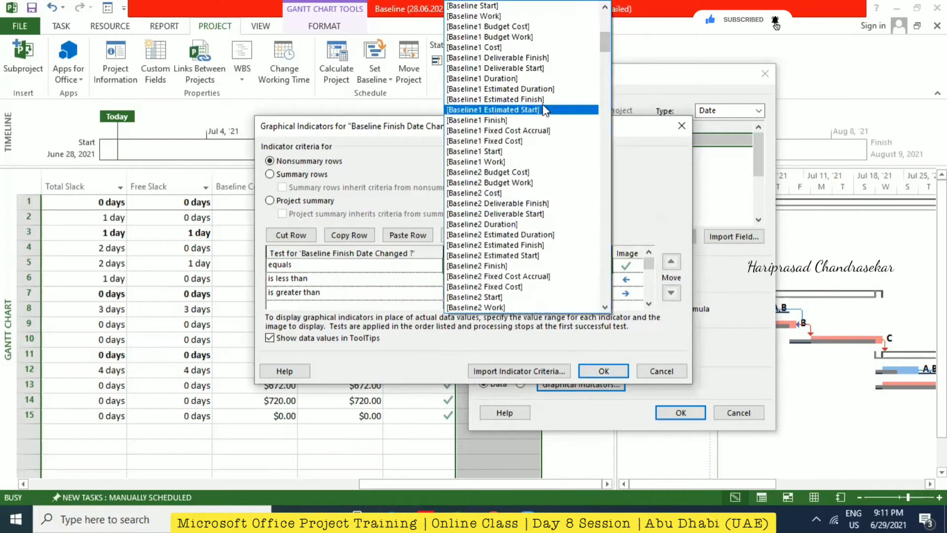
pyautogui.scroll(2, 513, 93)
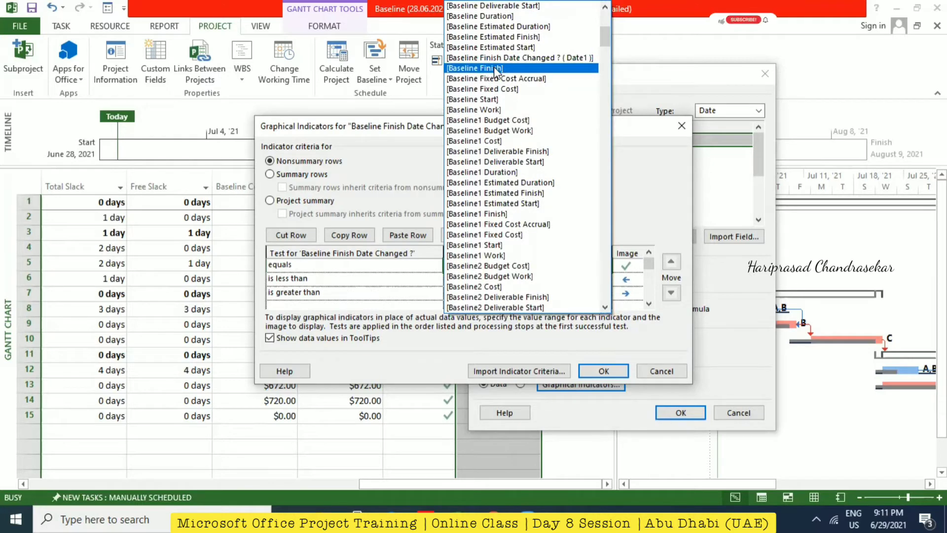
pyautogui.click(497, 68)
pyautogui.click(611, 371)
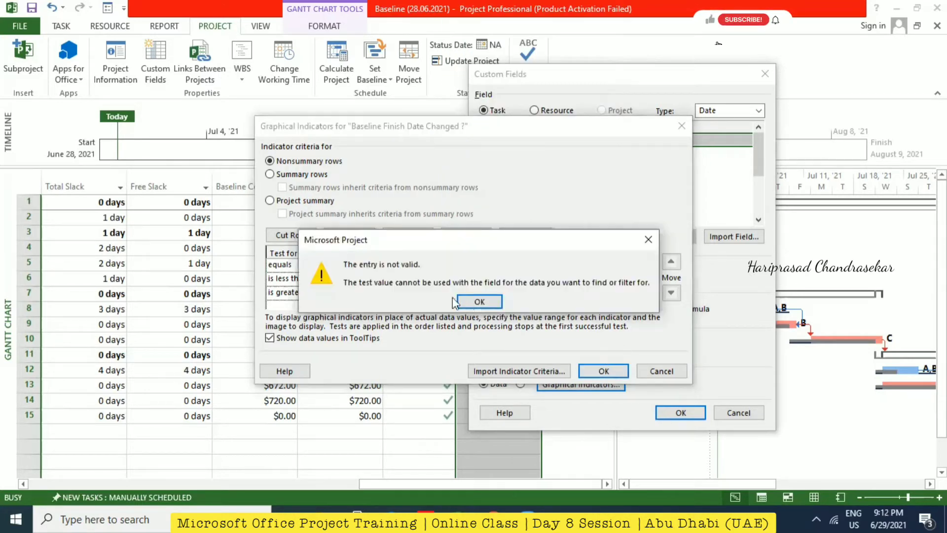
pyautogui.click(478, 305)
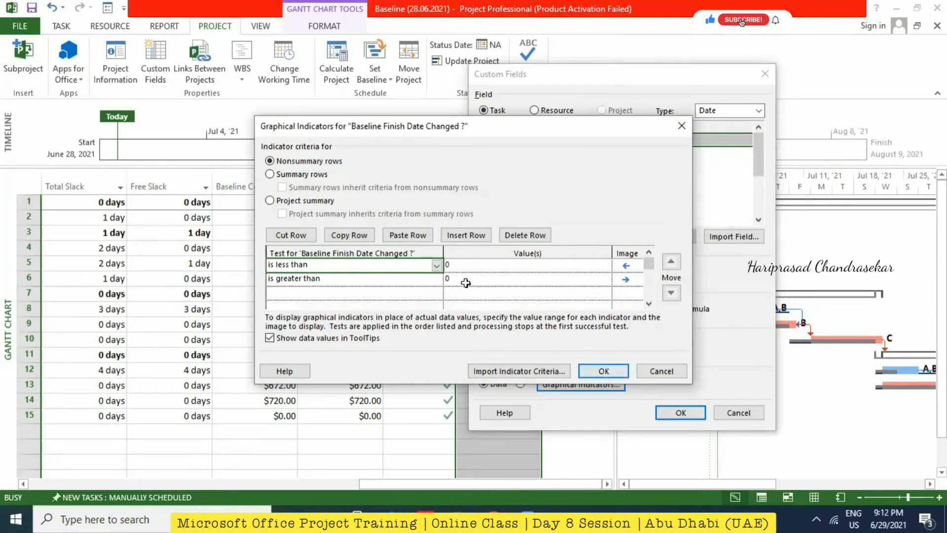
# Add an "equals" test below the "is greater than" test with [Baseline Finish] as its comparison value.
pyautogui.click(547, 270)
pyautogui.click(321, 291)
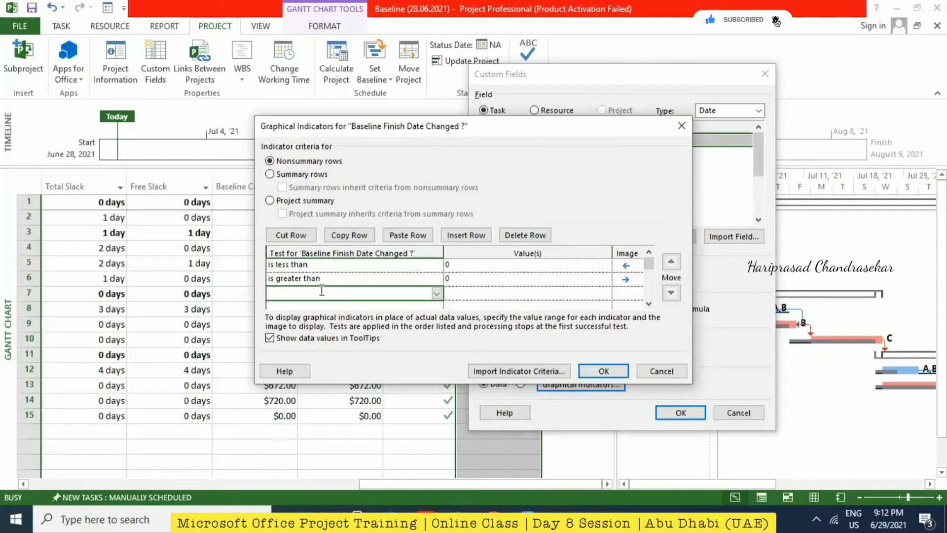
pyautogui.write('equals')
pyautogui.click(498, 296)
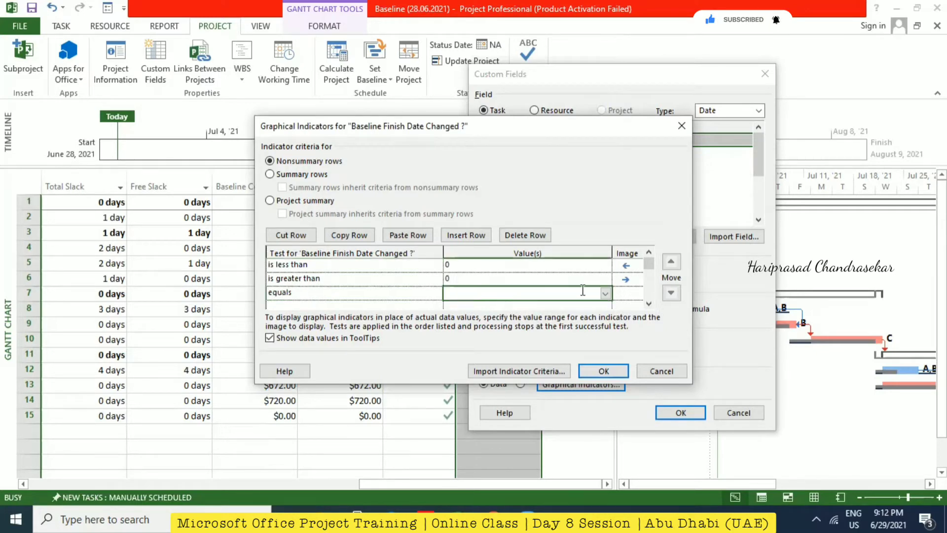
pyautogui.click(606, 296)
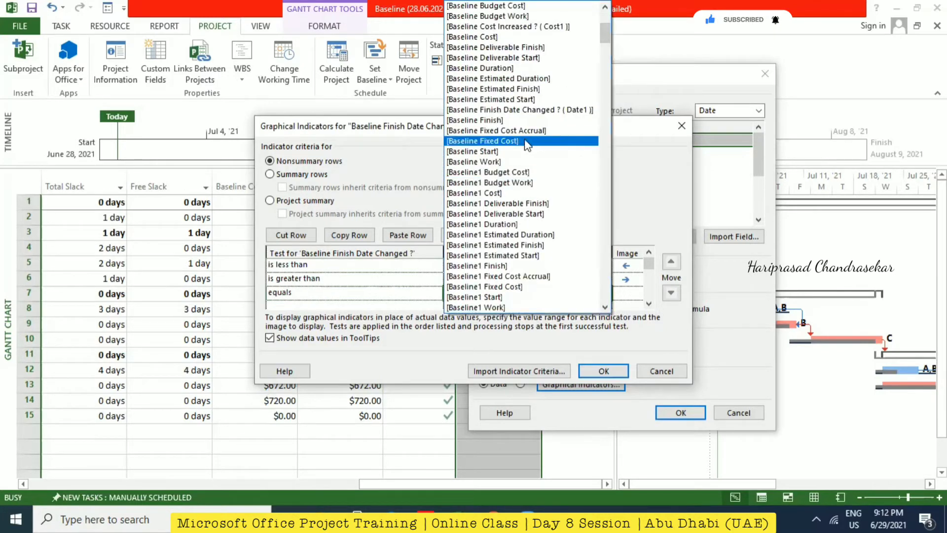
pyautogui.click(506, 121)
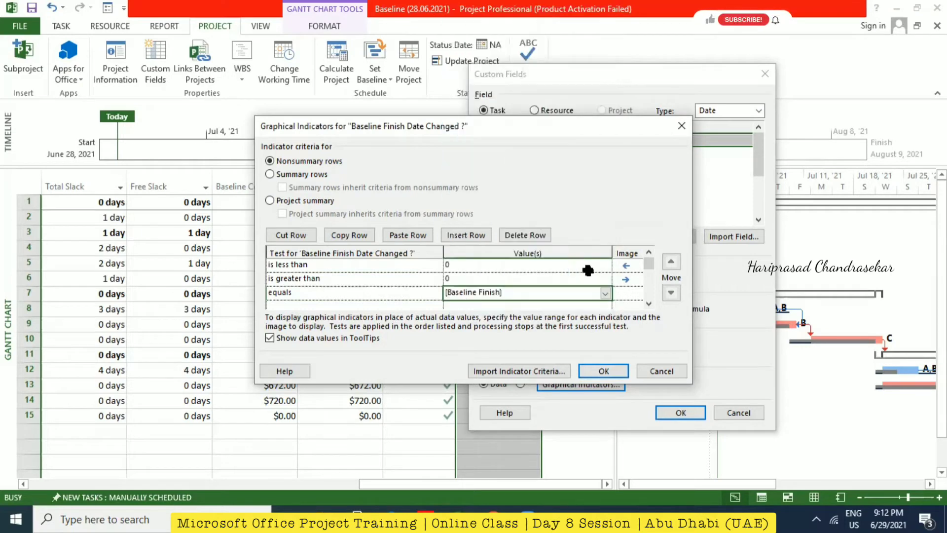
# Set the comparison value to [Baseline Finish] for "is less than" and to [Baseline2 Finish] for "is greater than".
pyautogui.click(601, 265)
pyautogui.click(599, 264)
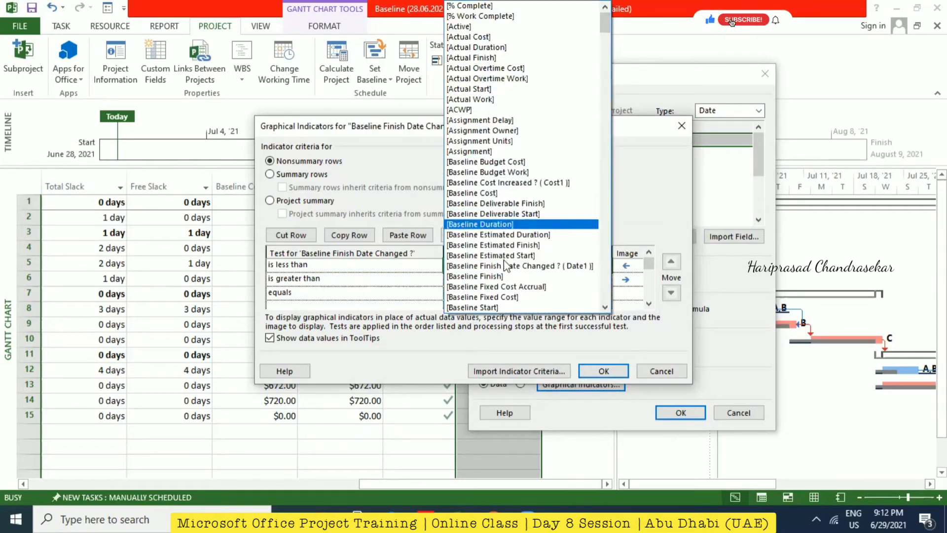
pyautogui.click(502, 275)
pyautogui.click(604, 279)
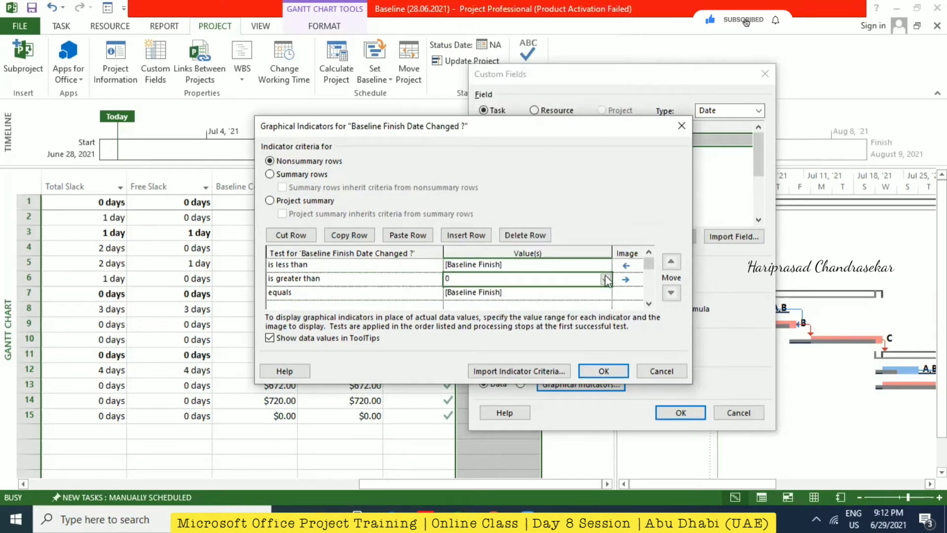
pyautogui.click(605, 279)
pyautogui.click(542, 264)
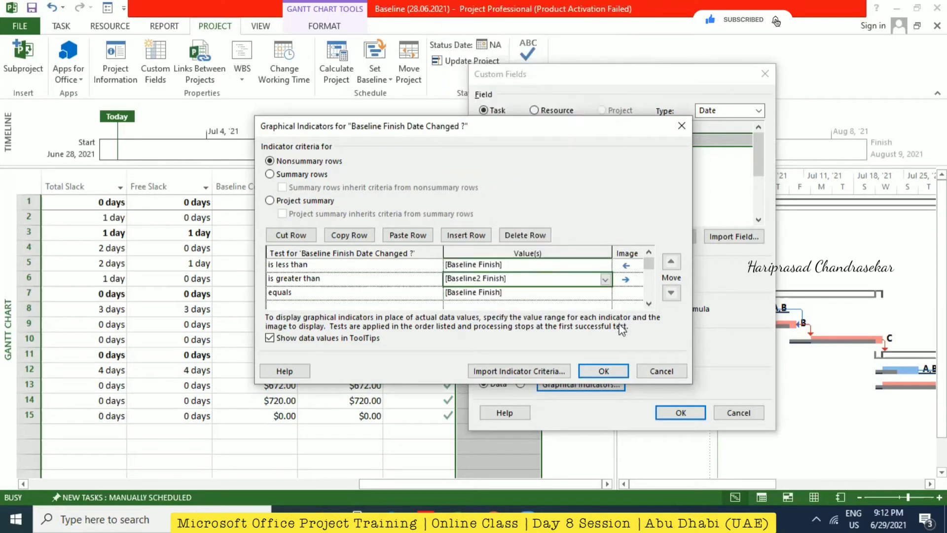
# Assign indicator image 54 to the "equals" test and accept the graphical indicator and custom field settings.
pyautogui.click(635, 293)
pyautogui.click(639, 292)
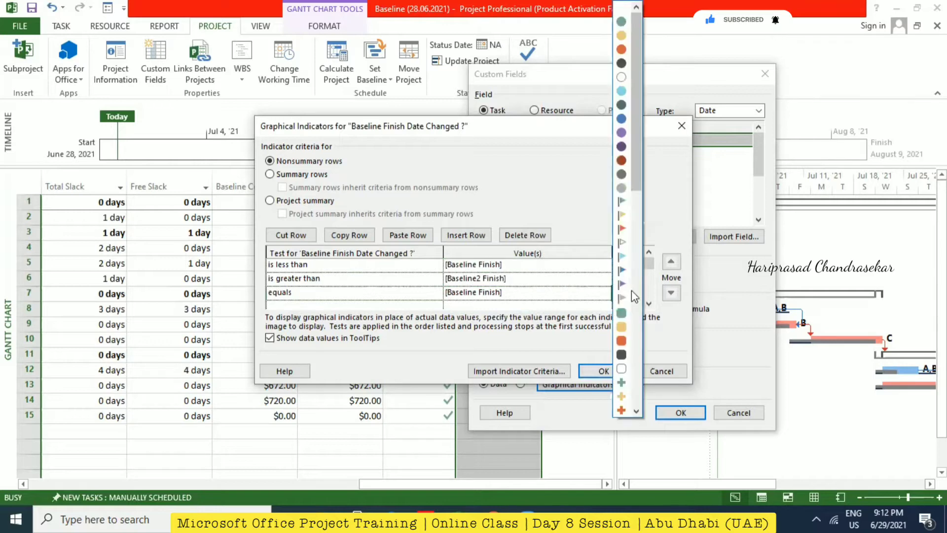
pyautogui.click(624, 336)
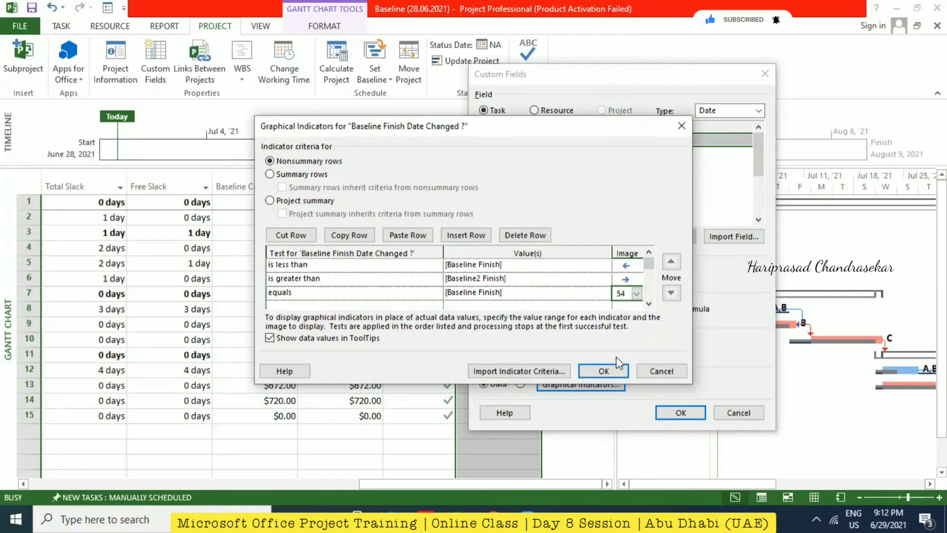
pyautogui.click(605, 369)
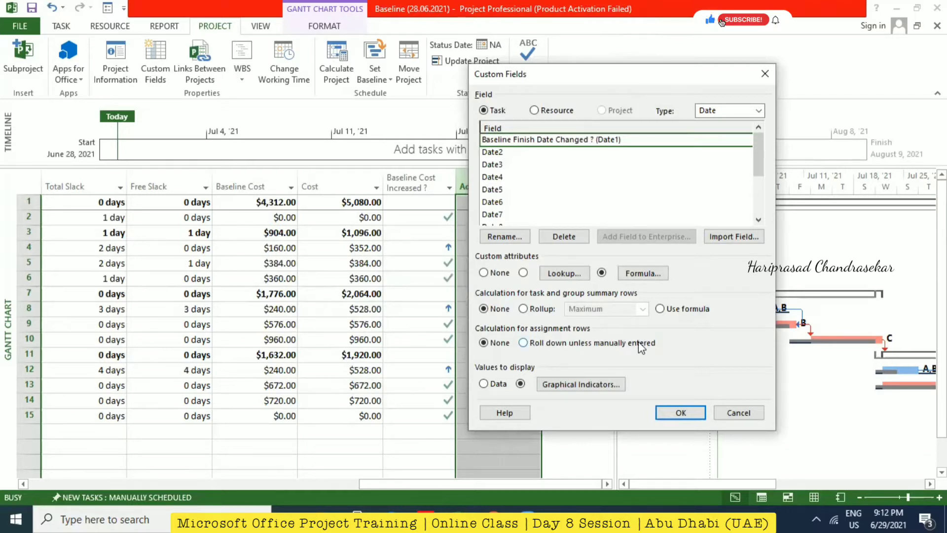
pyautogui.click(682, 411)
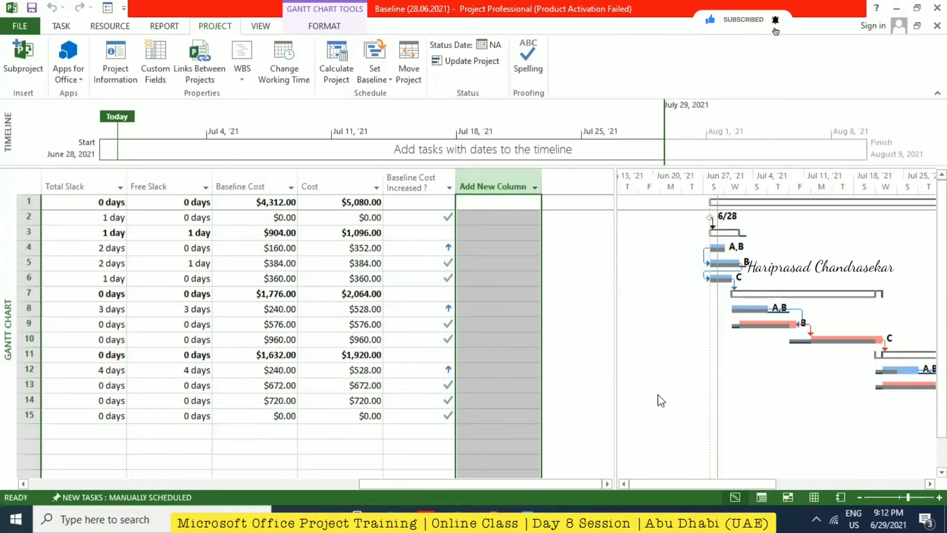
# Add the "Baseline Finish Date Changed ?" (Date1) field as a new column after "Baseline Cost Increased ?".
pyautogui.rightClick(502, 174)
pyautogui.press('Escape')
pyautogui.click(490, 176)
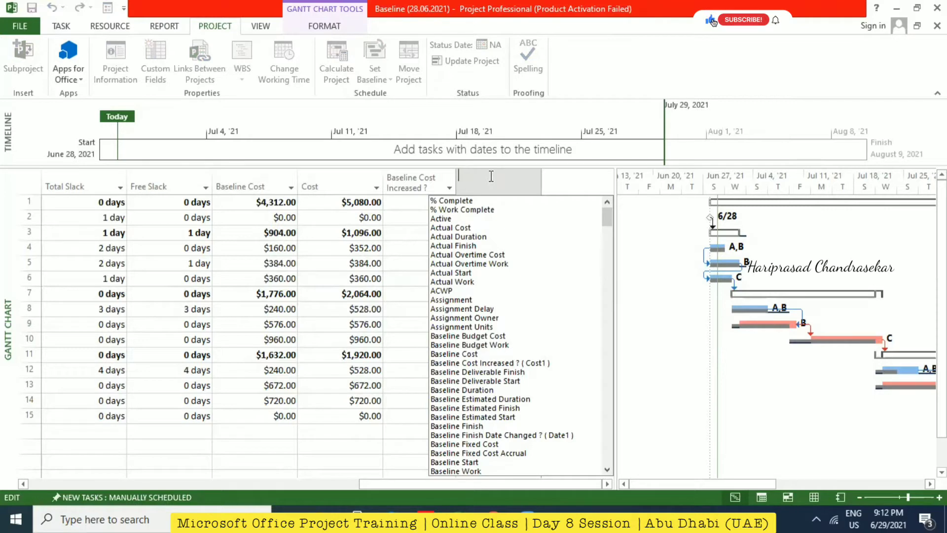
pyautogui.write('B')
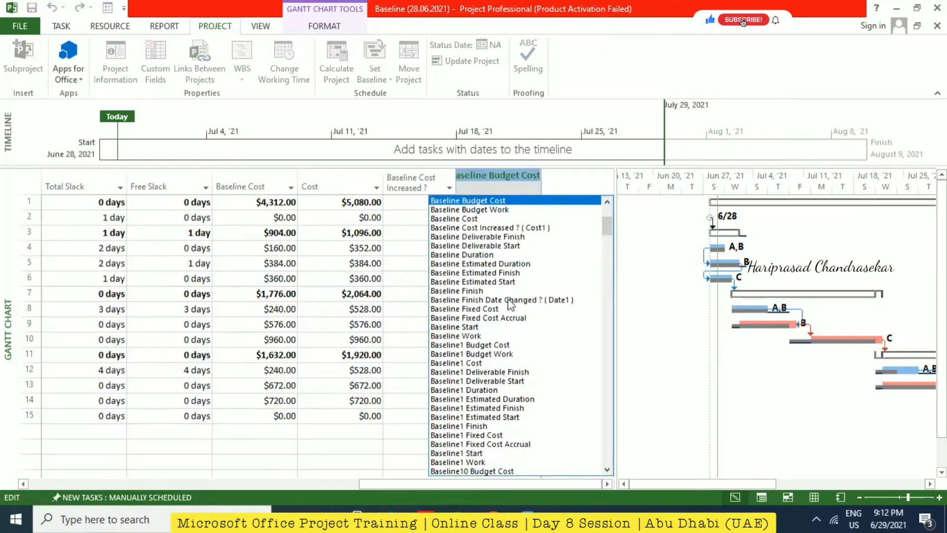
pyautogui.click(509, 300)
pyautogui.click(509, 231)
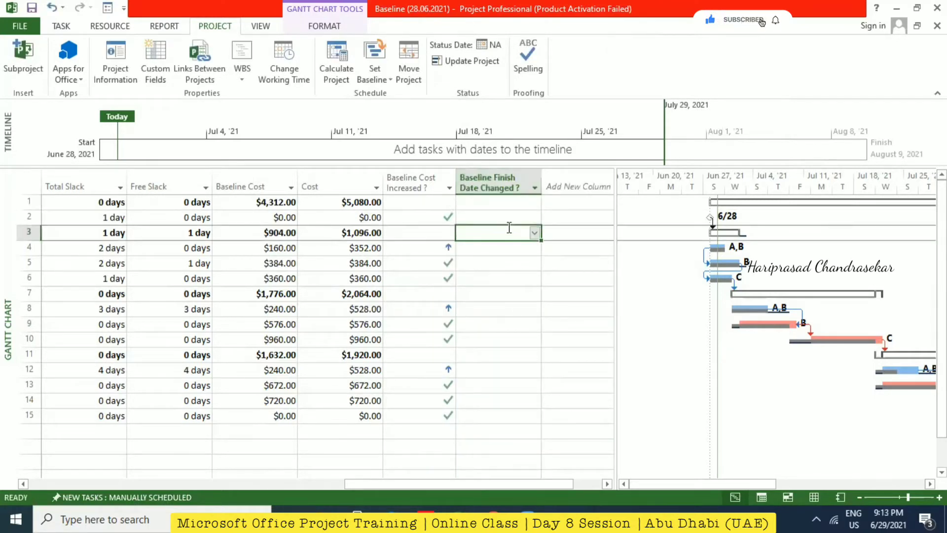
pyautogui.click(503, 219)
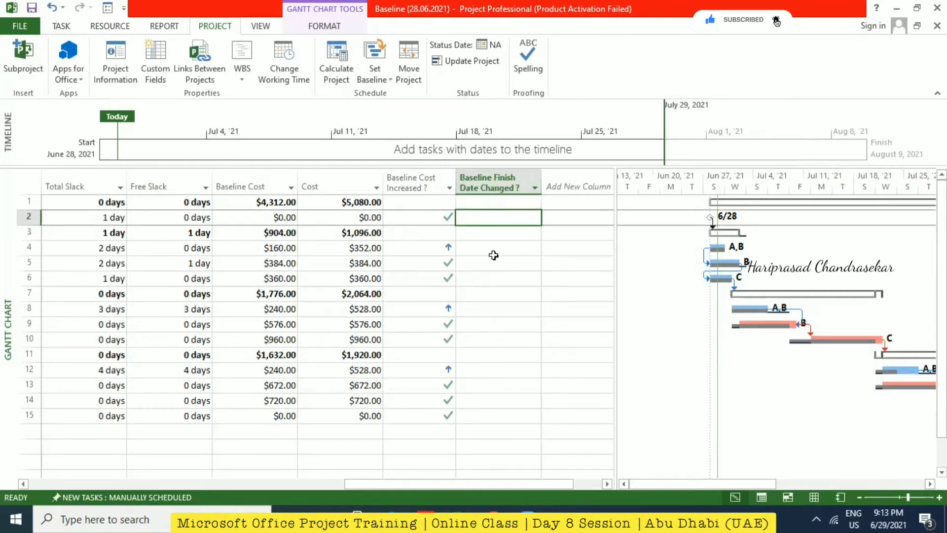
pyautogui.moveTo(429, 483); pyautogui.dragTo(268, 475)
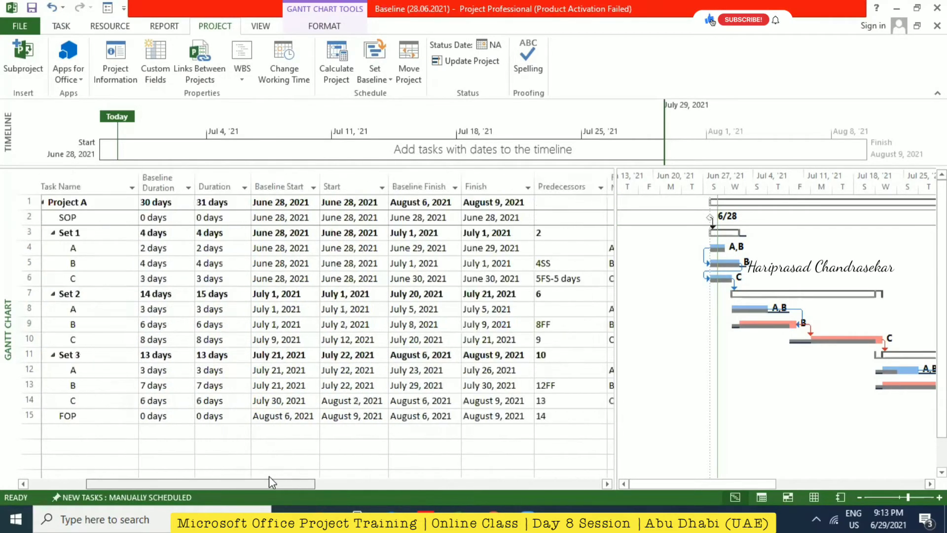
pyautogui.click(125, 251)
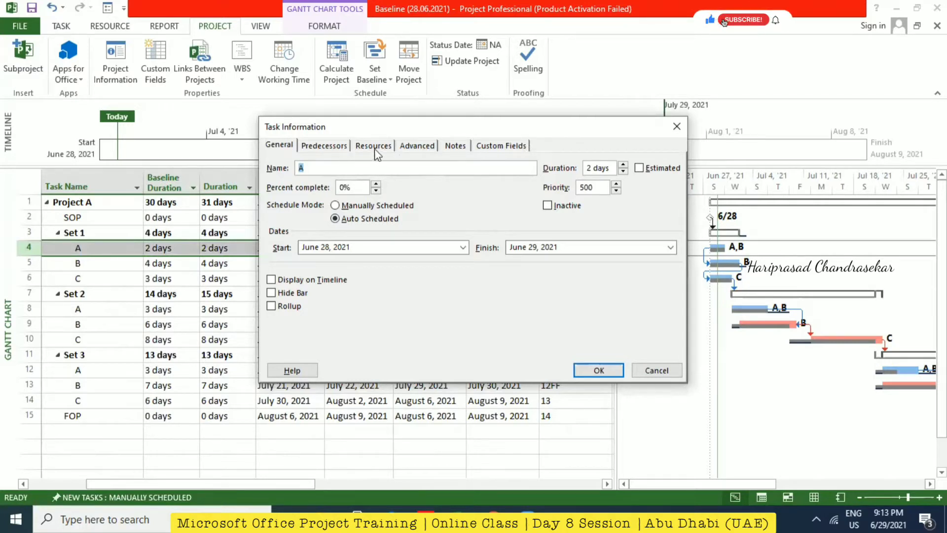
pyautogui.click(652, 369)
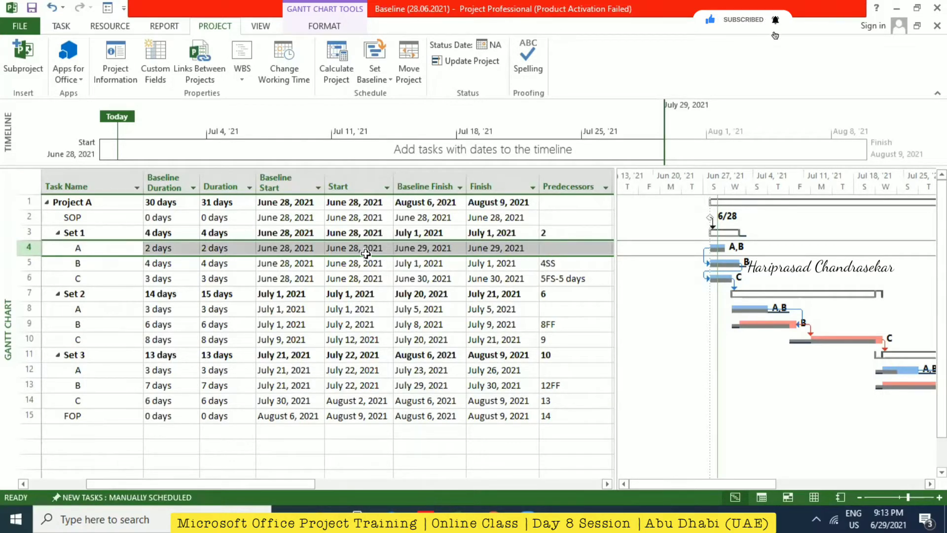
pyautogui.click(572, 267)
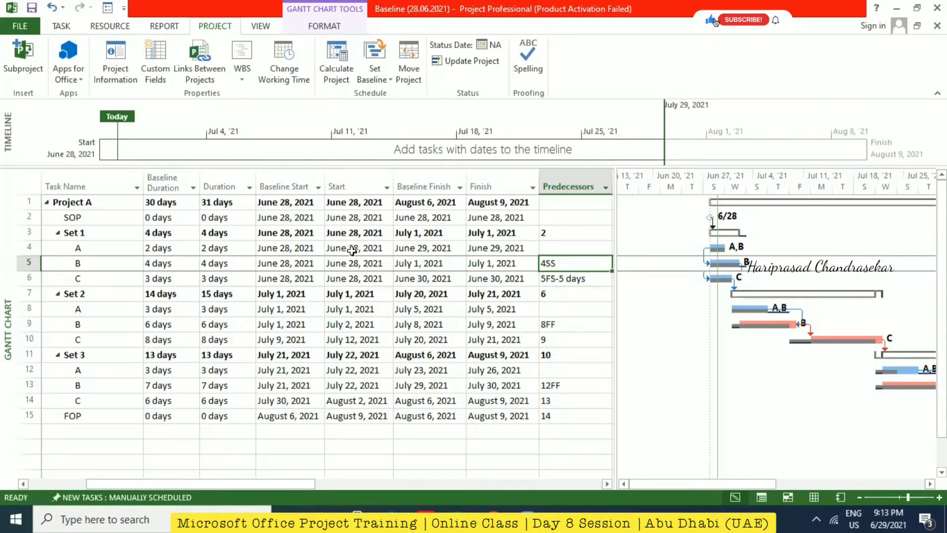
# Set the start date of task B in Set 1 to July 5, 2021.
pyautogui.click(385, 266)
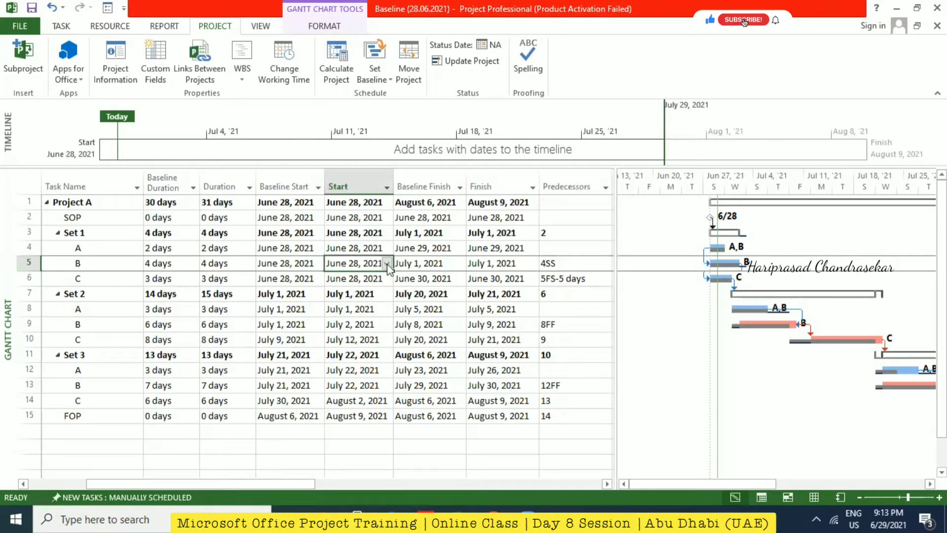
pyautogui.click(387, 266)
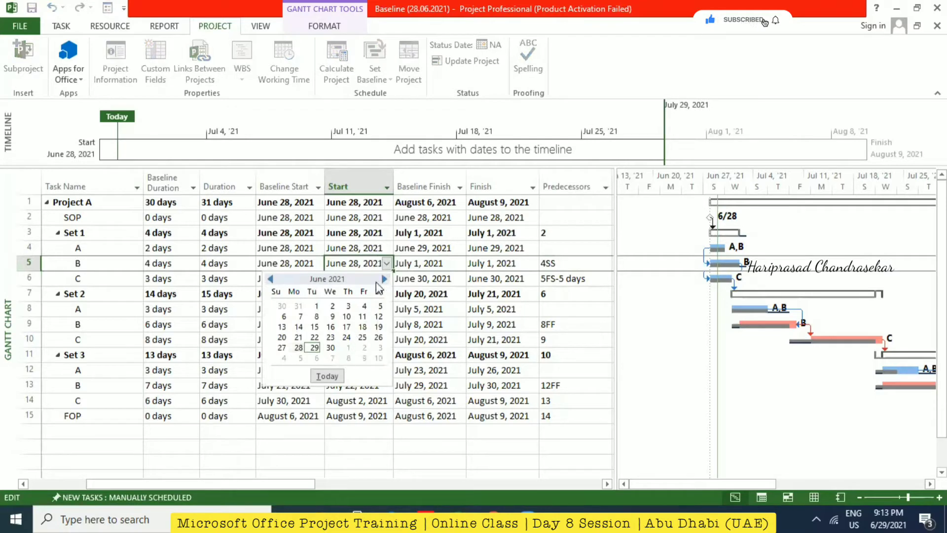
pyautogui.click(384, 278)
pyautogui.click(300, 316)
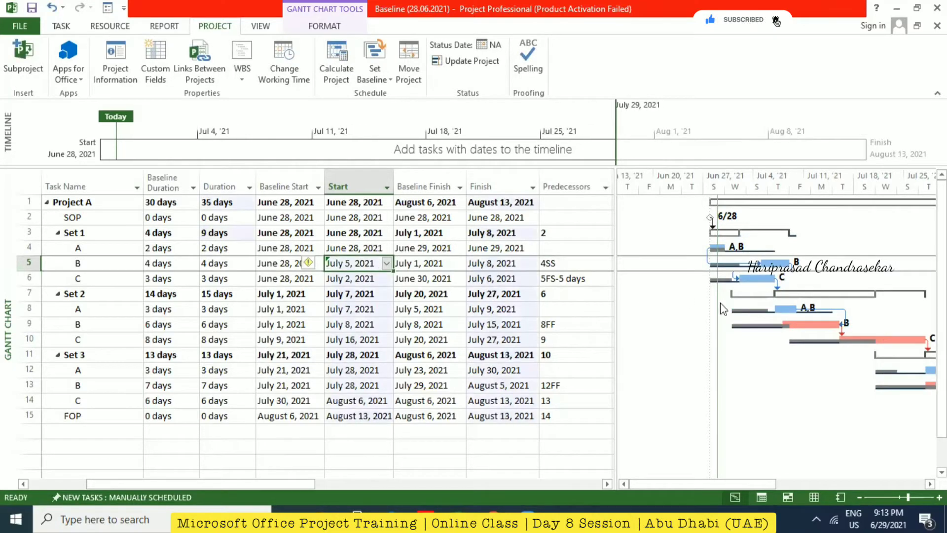
# Check the "Baseline Finish Date Changed ?" column against the date columns and undo the start date change of task B.
pyautogui.moveTo(301, 483); pyautogui.dragTo(572, 454)
pyautogui.click(516, 211)
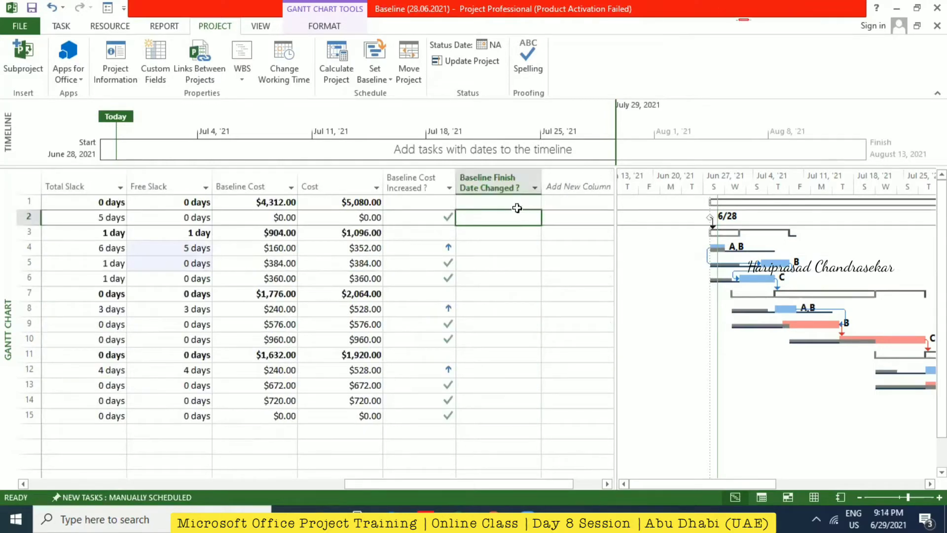
pyautogui.click(223, 482)
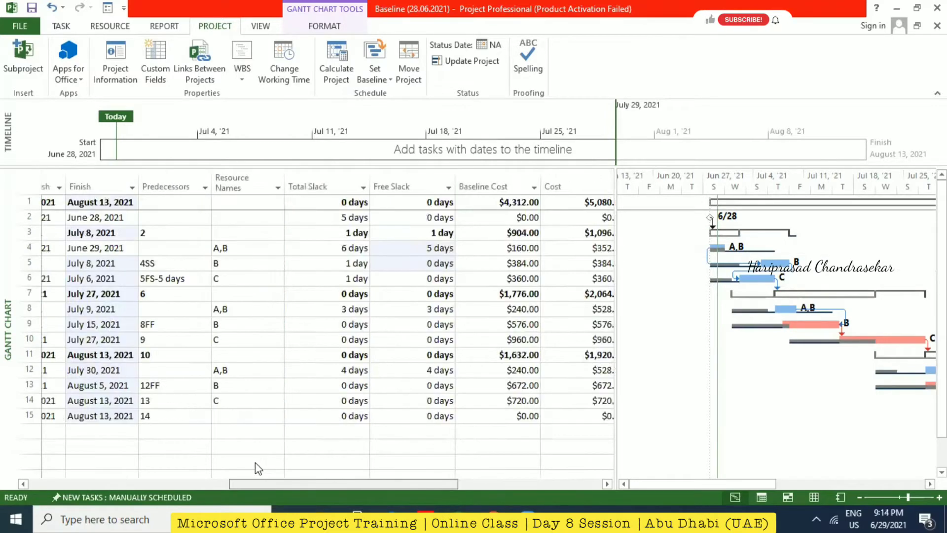
pyautogui.hscroll(-3, 252, 466)
pyautogui.hscroll(-2, 257, 464)
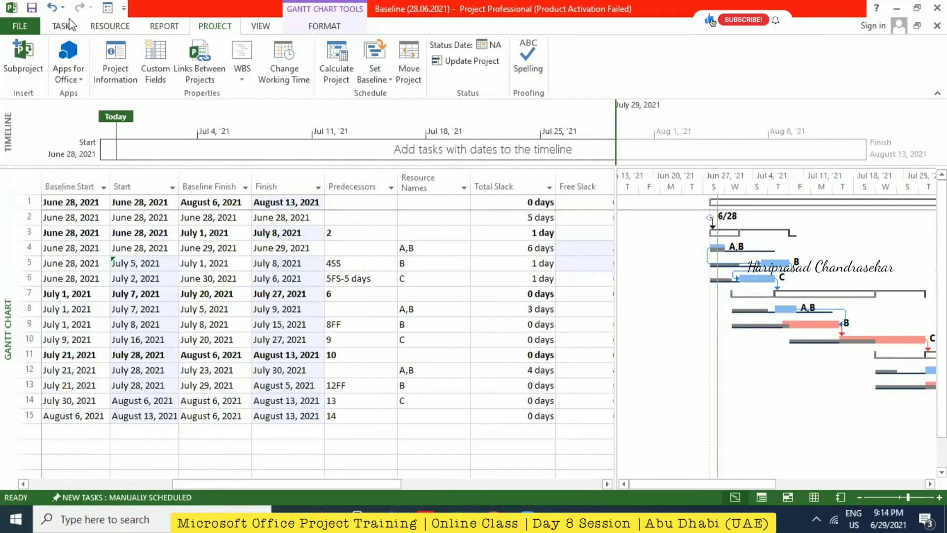
pyautogui.click(52, 7)
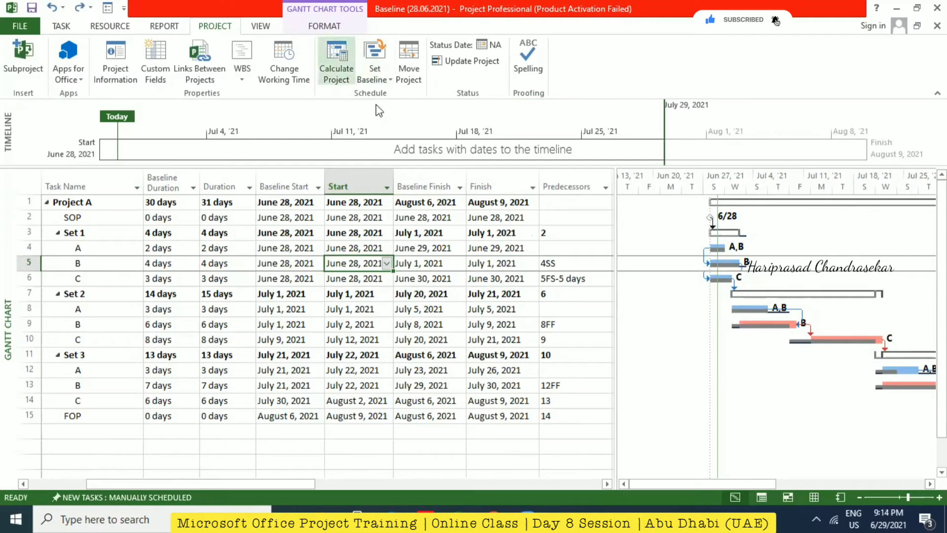
# Display the Tracking table and the Work table of the Gantt chart to examine their columns.
pyautogui.click(260, 26)
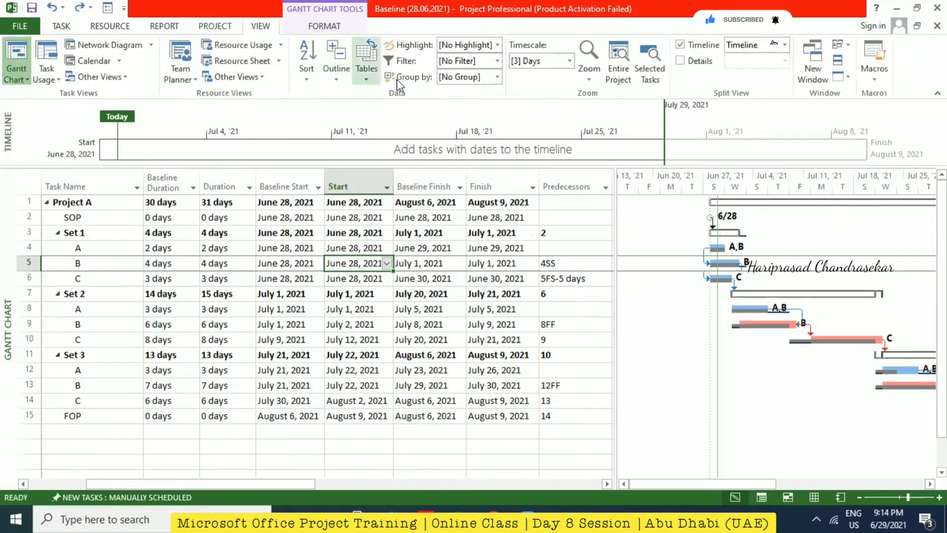
pyautogui.click(366, 62)
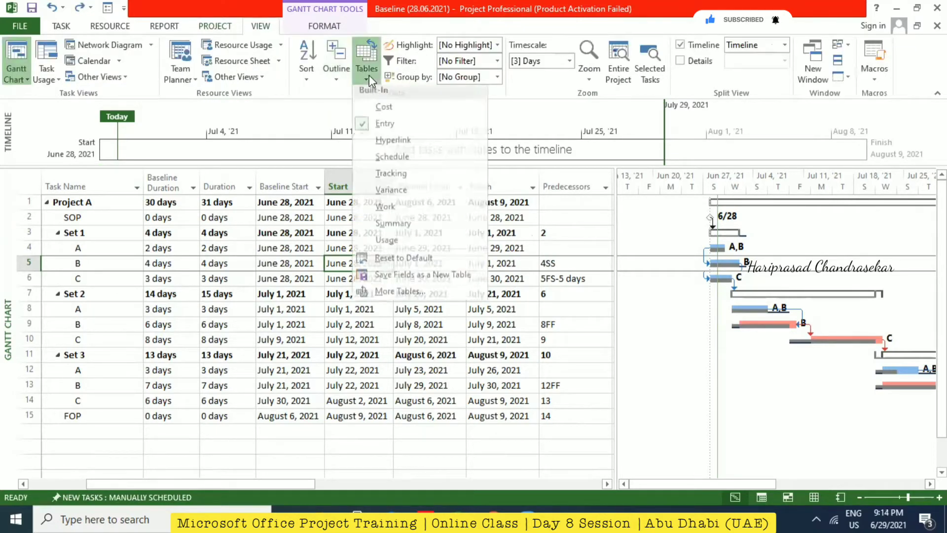
pyautogui.click(398, 176)
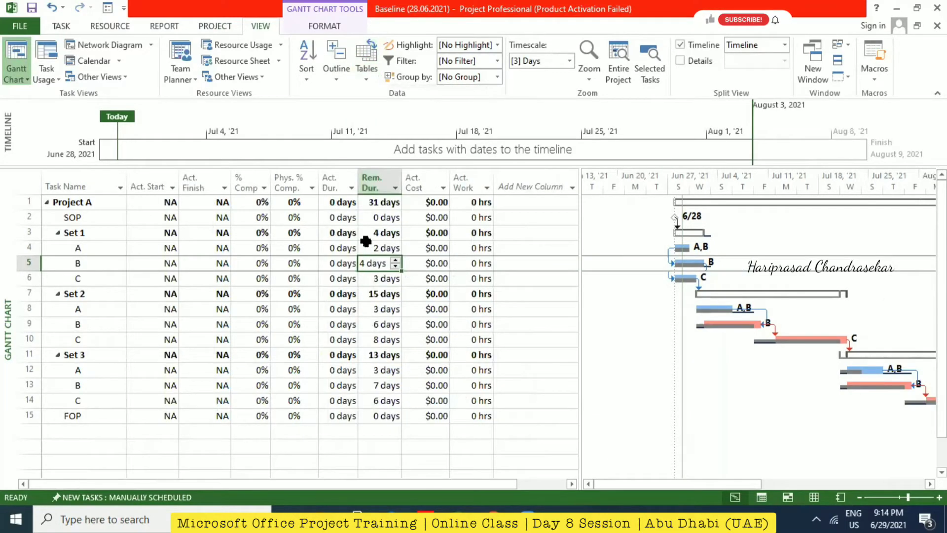
pyautogui.click(369, 76)
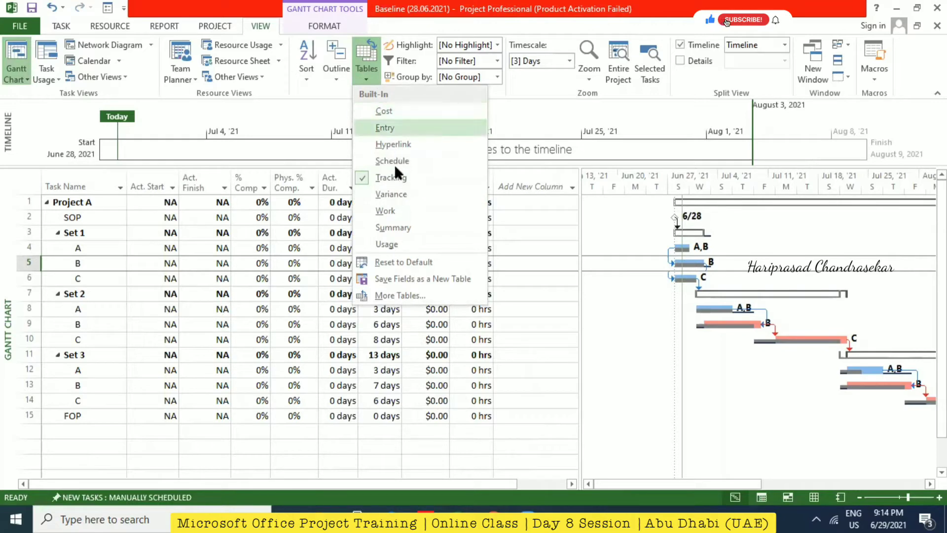
pyautogui.click(393, 211)
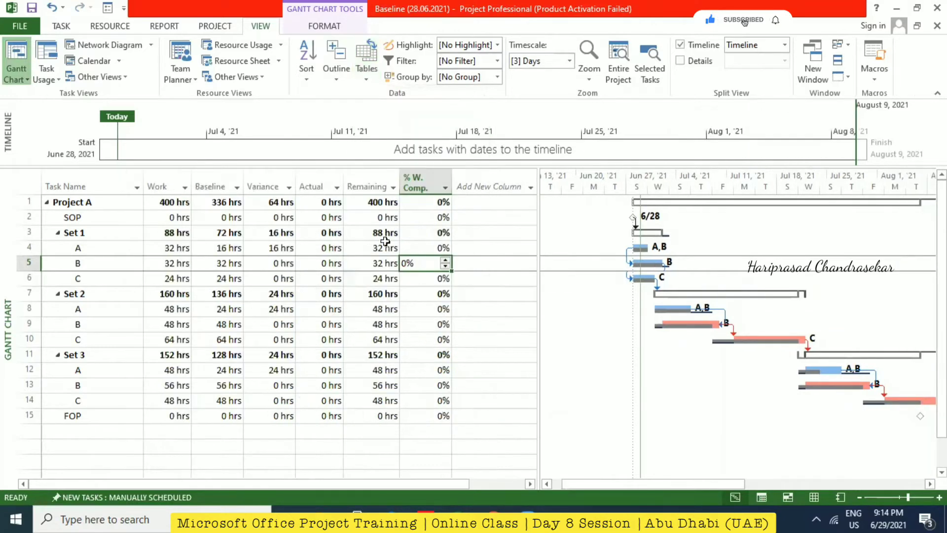
# Display the Schedule table and the Usage table to examine their slack, work and date columns.
pyautogui.click(369, 72)
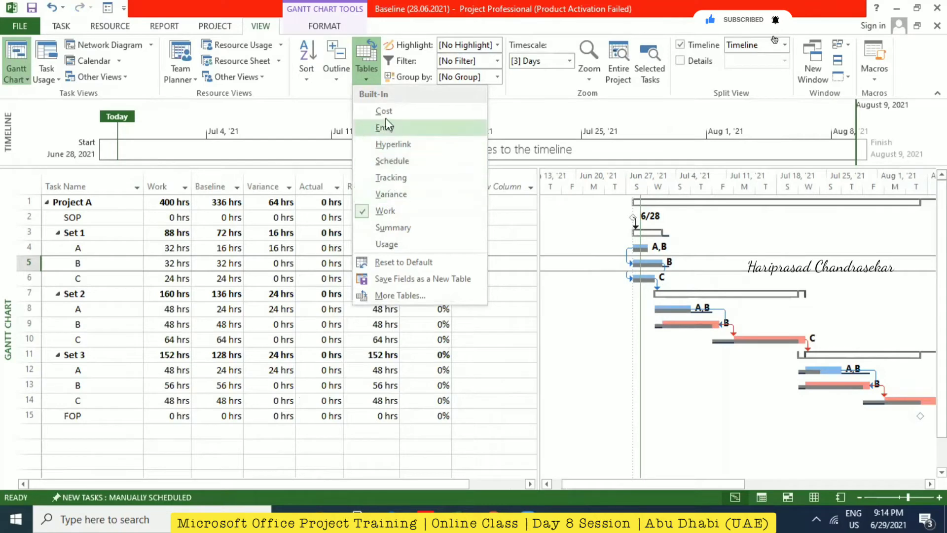
pyautogui.click(398, 159)
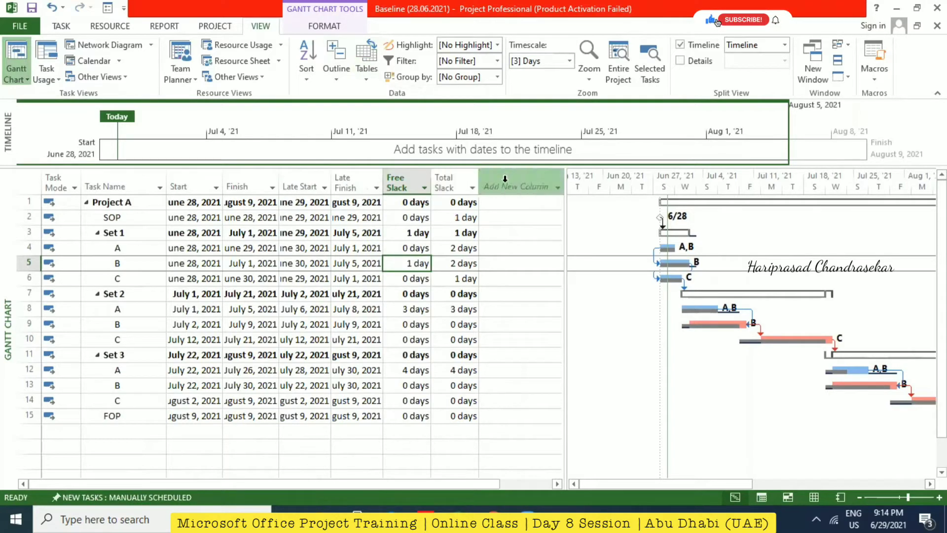
pyautogui.click(368, 80)
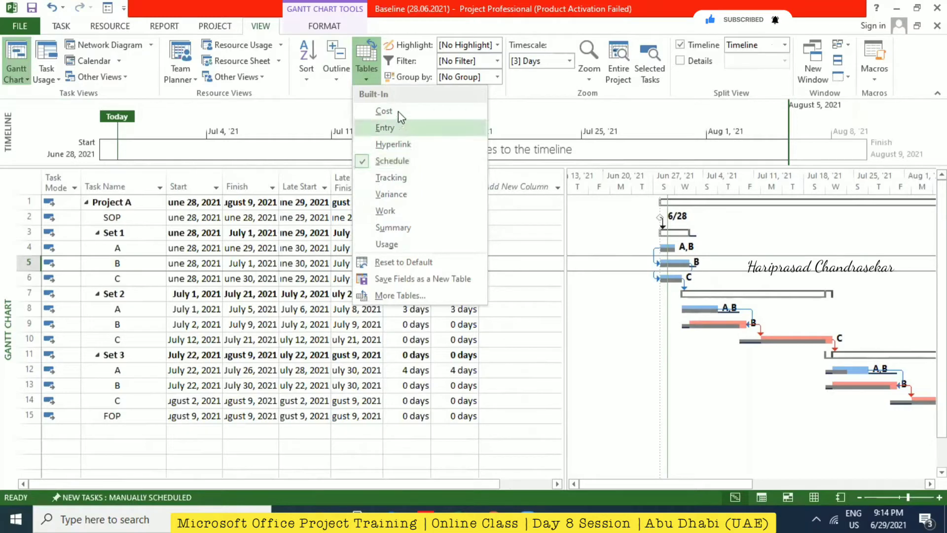
pyautogui.click(387, 244)
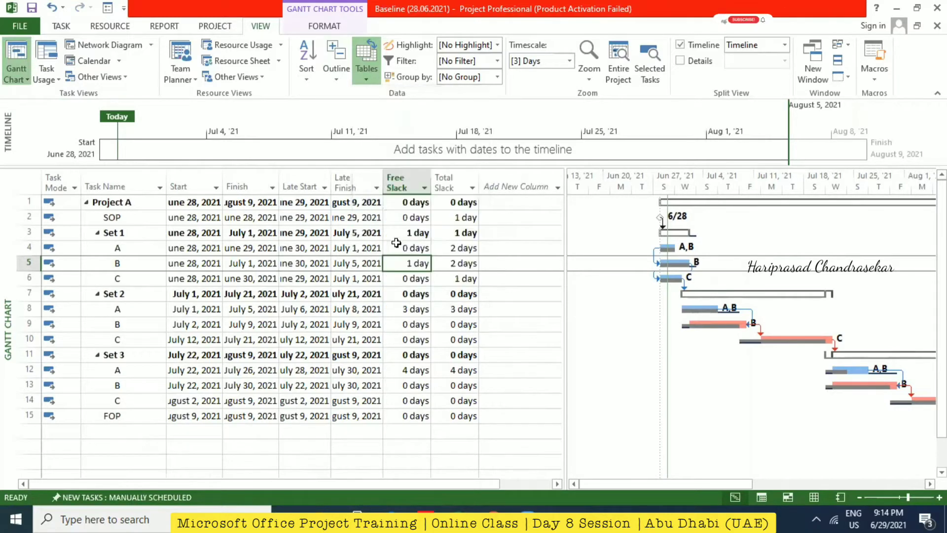
# Examine the actual and remaining columns of the Tracking table and return to the Entry table.
pyautogui.click(362, 82)
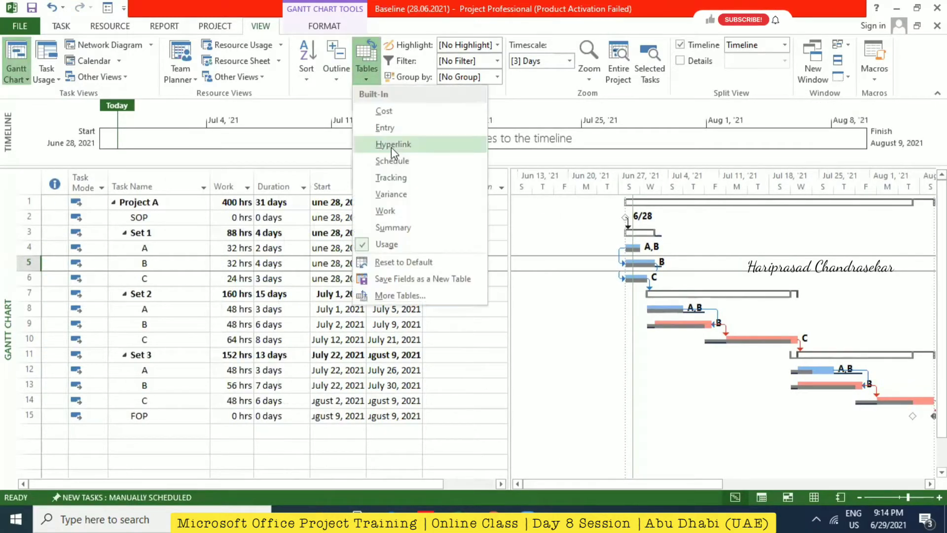
pyautogui.click(393, 177)
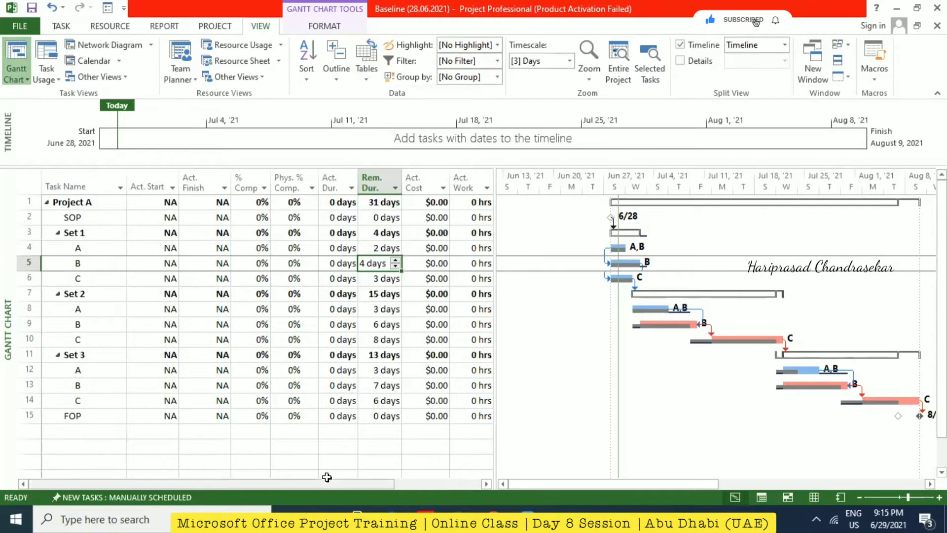
pyautogui.moveTo(327, 484); pyautogui.dragTo(298, 481)
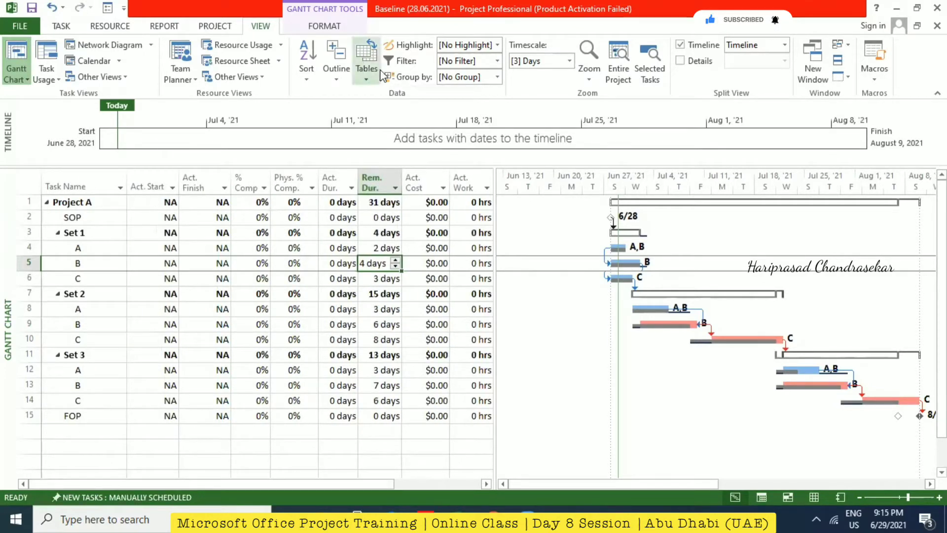
pyautogui.click(365, 66)
pyautogui.click(389, 128)
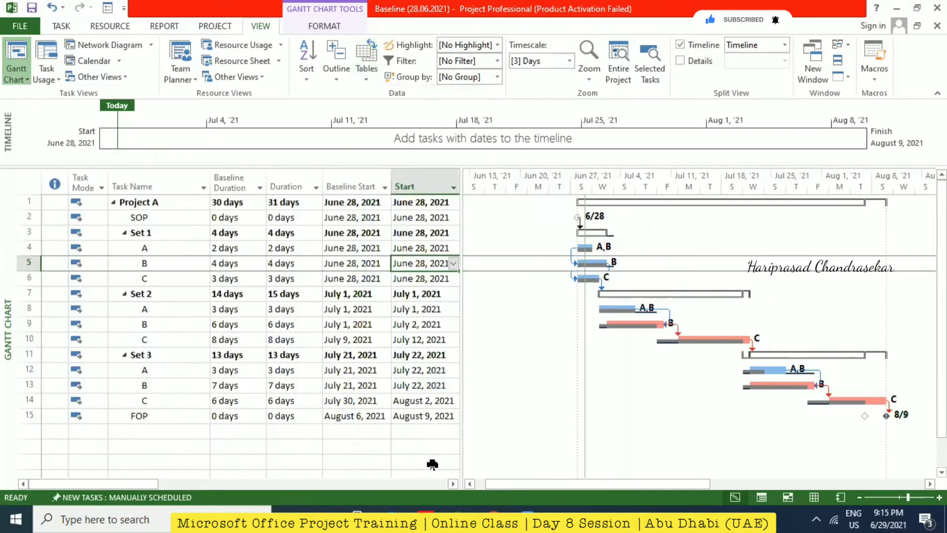
# Insert a column with the Start10 field before the Baseline Finish column.
pyautogui.moveTo(140, 483); pyautogui.dragTo(429, 483)
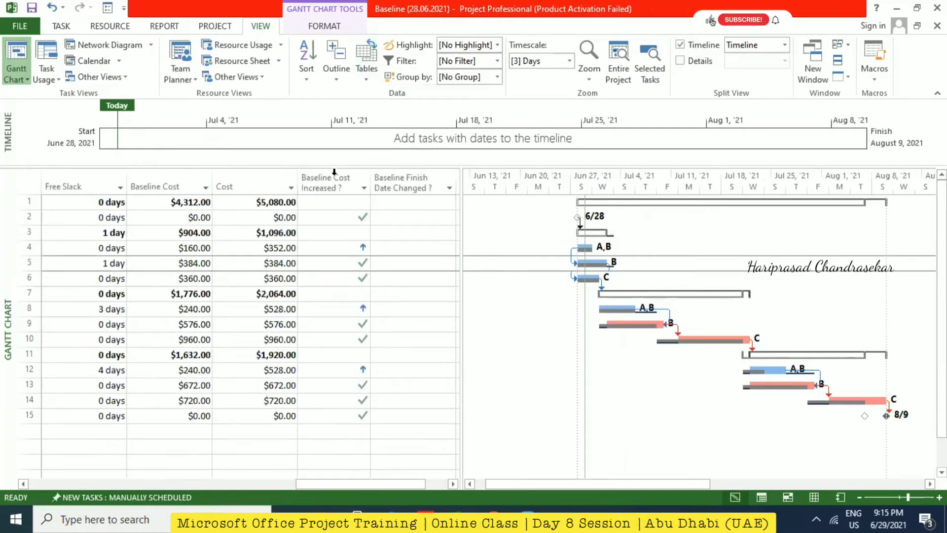
pyautogui.click(333, 173)
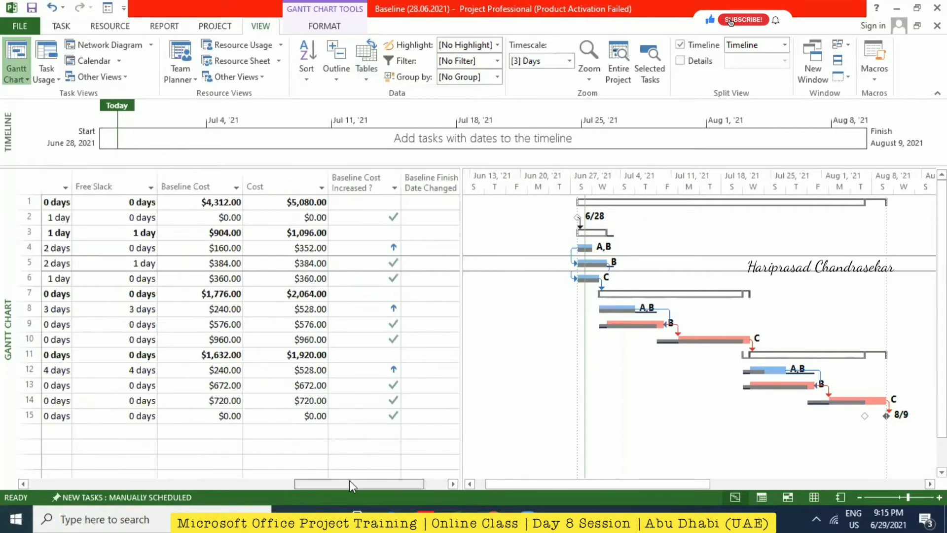
pyautogui.moveTo(350, 483); pyautogui.dragTo(187, 485)
pyautogui.click(255, 189)
pyautogui.rightClick(255, 190)
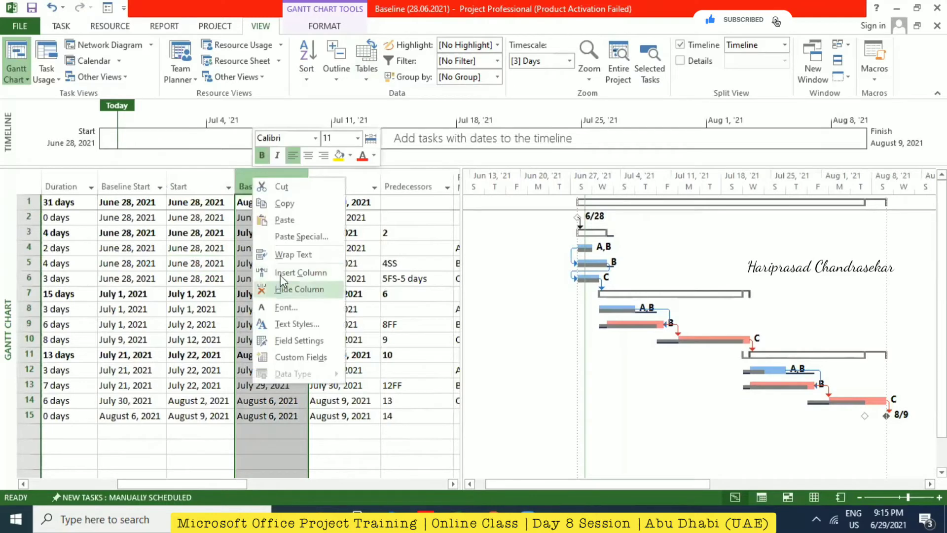
pyautogui.click(286, 271)
pyautogui.write('sya')
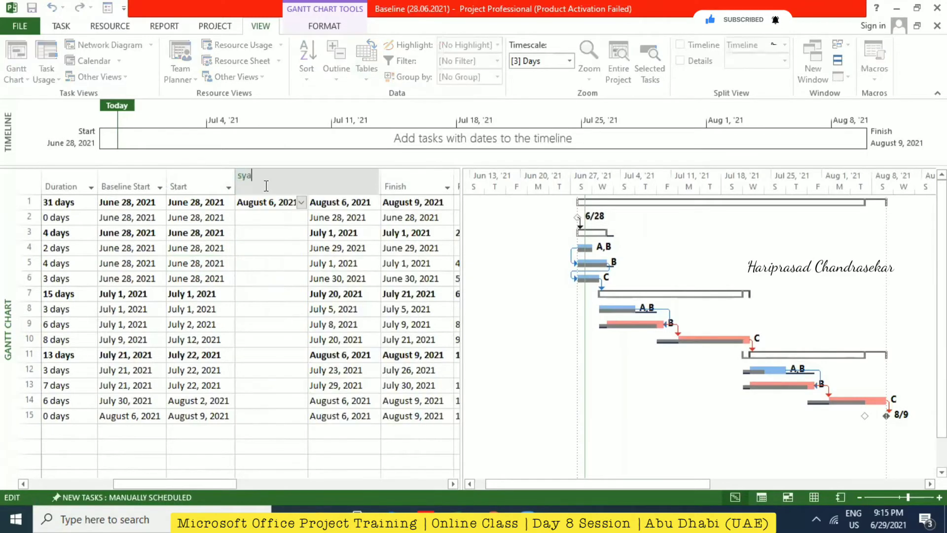
pyautogui.write('tart')
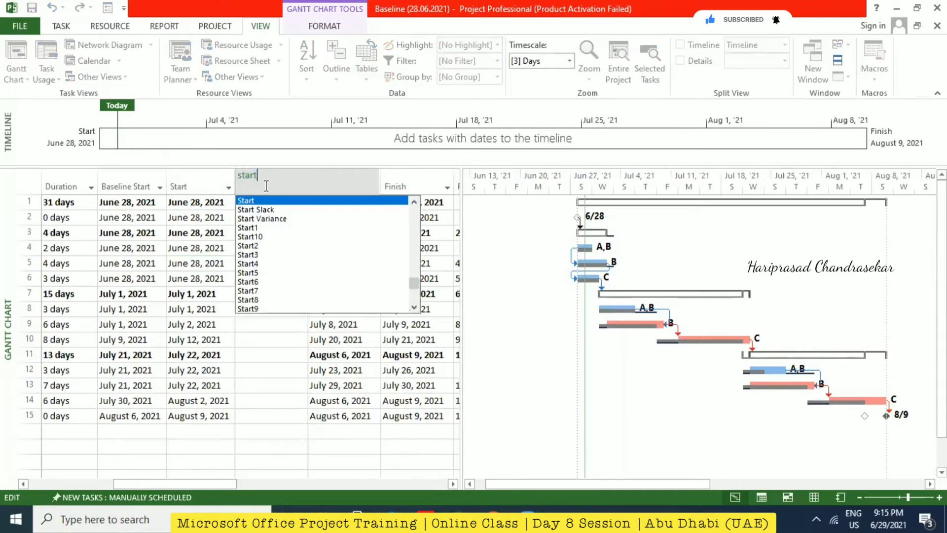
pyautogui.click(271, 236)
# Change the field of the inserted Start10 column to Start1.
pyautogui.click(295, 186)
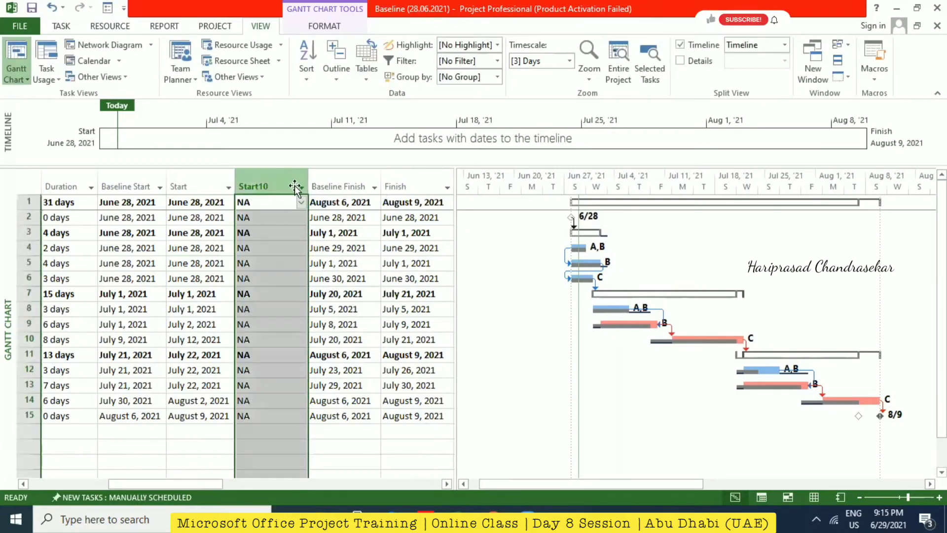
pyautogui.click(300, 187)
pyautogui.click(274, 187)
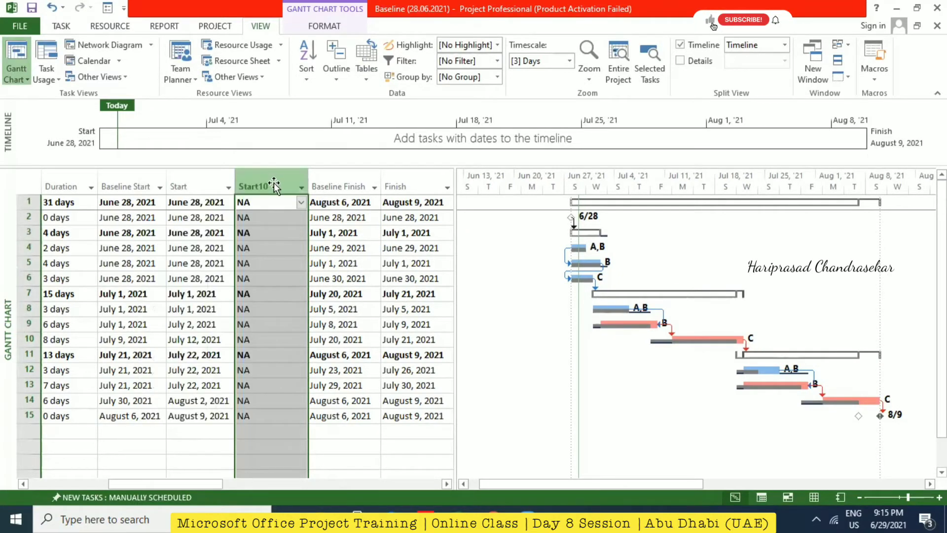
pyautogui.click(273, 187)
pyautogui.write('start')
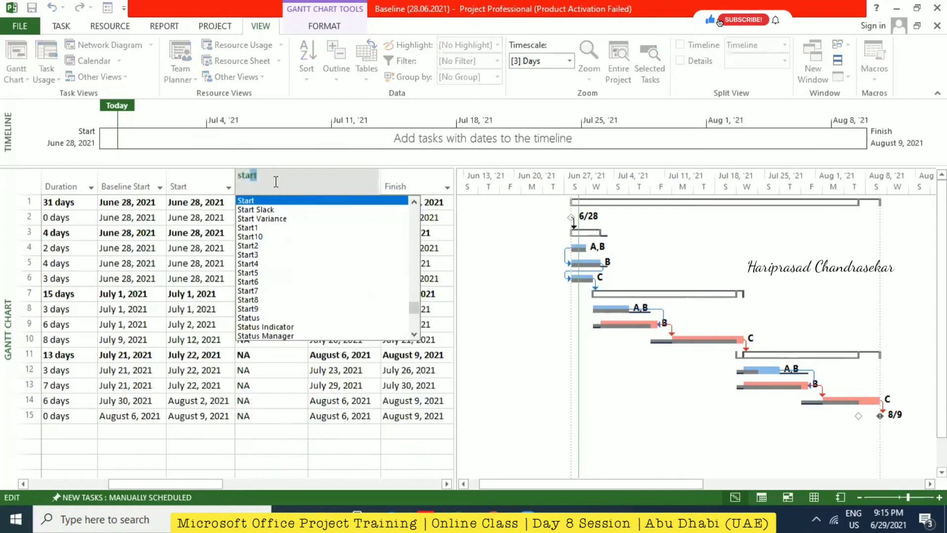
pyautogui.click(256, 228)
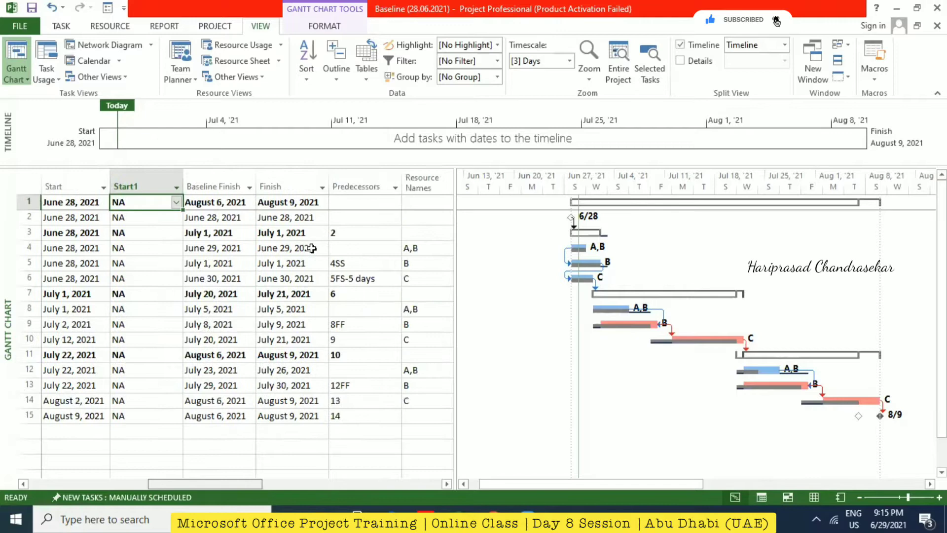
# Insert a column with the Finish1 field before the Predecessors column.
pyautogui.rightClick(363, 186)
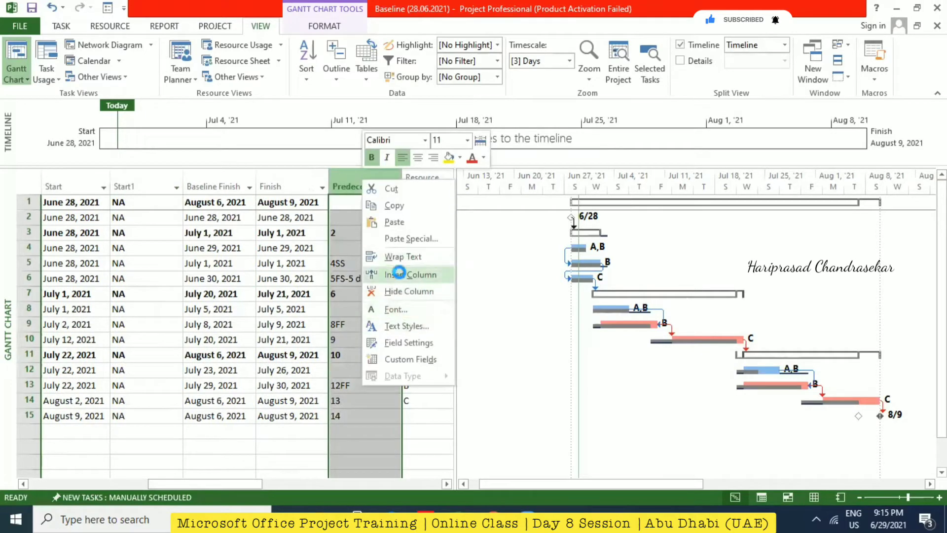
pyautogui.click(399, 272)
pyautogui.write('finish')
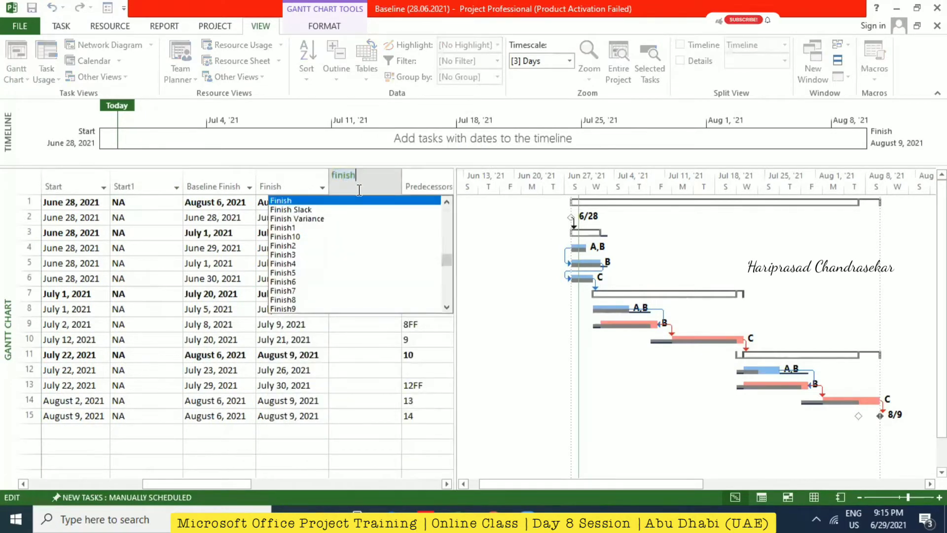
pyautogui.write('1')
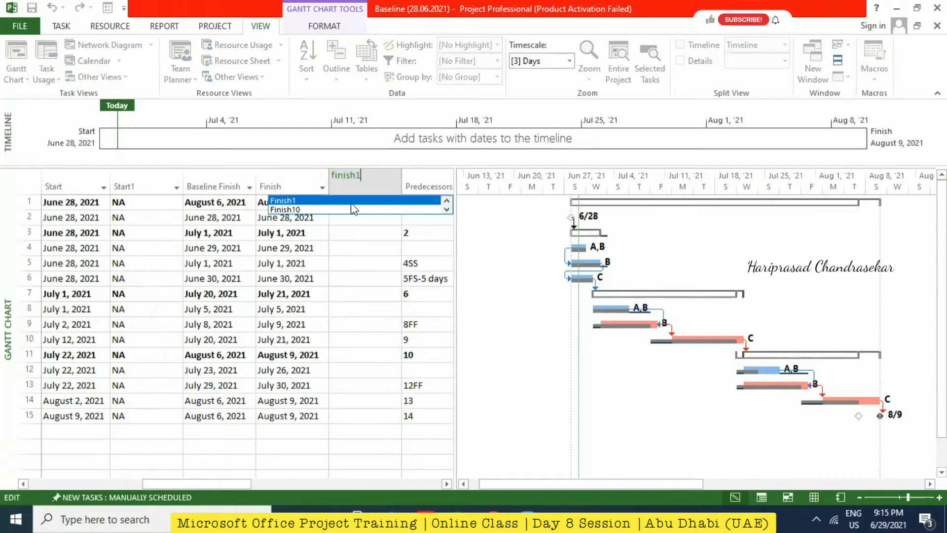
pyautogui.click(303, 201)
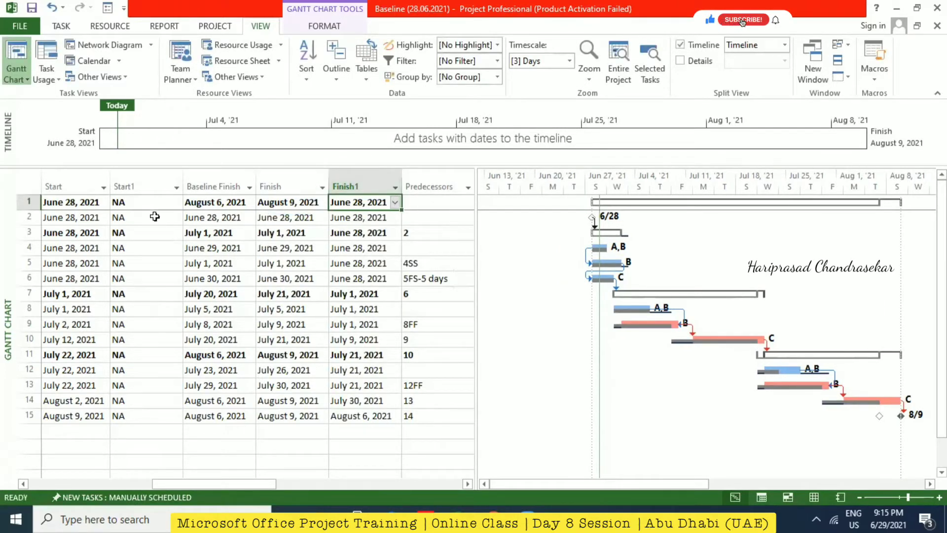
# Examine the formula of the Baseline Finish Date Changed ? custom field and close its dialogs without editing it.
pyautogui.hscroll(-1, 269, 478)
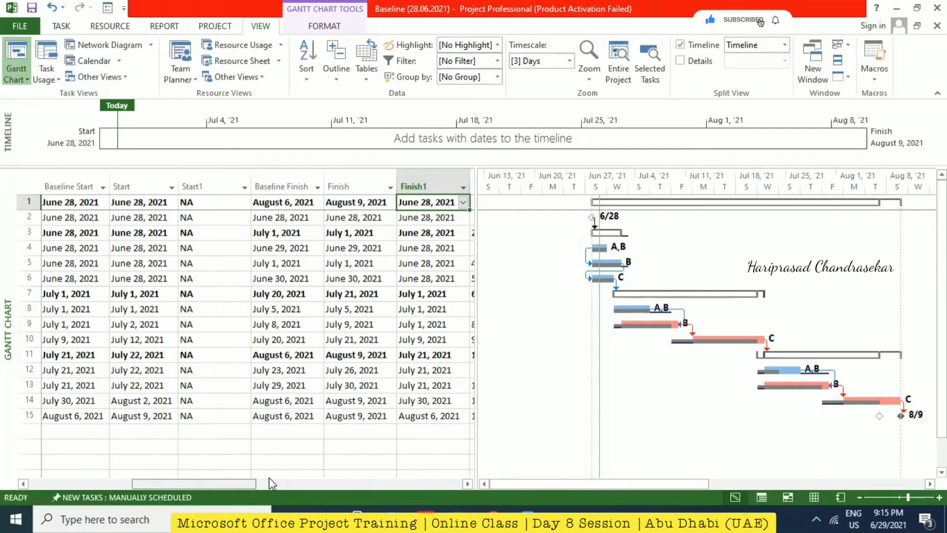
pyautogui.hscroll(-1, 268, 478)
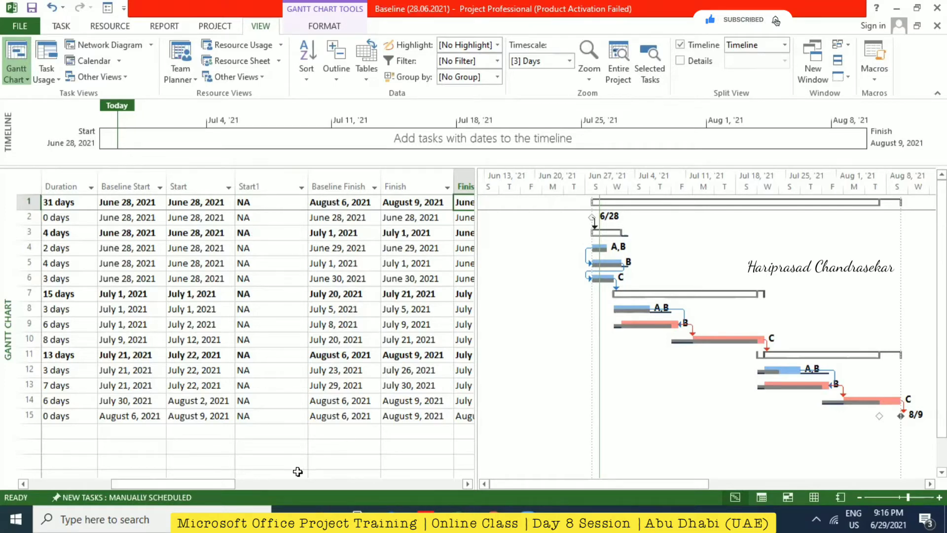
pyautogui.moveTo(226, 484); pyautogui.dragTo(450, 467)
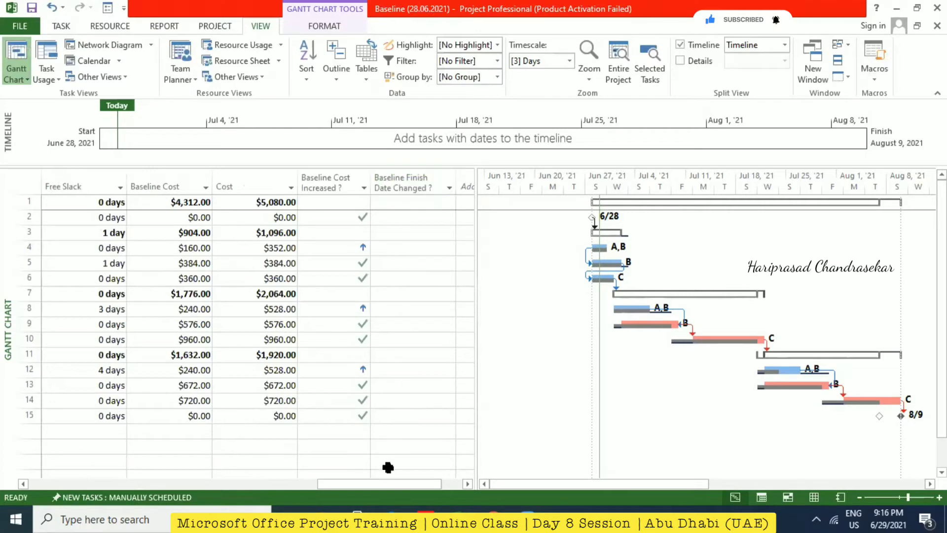
pyautogui.moveTo(380, 483); pyautogui.dragTo(262, 472)
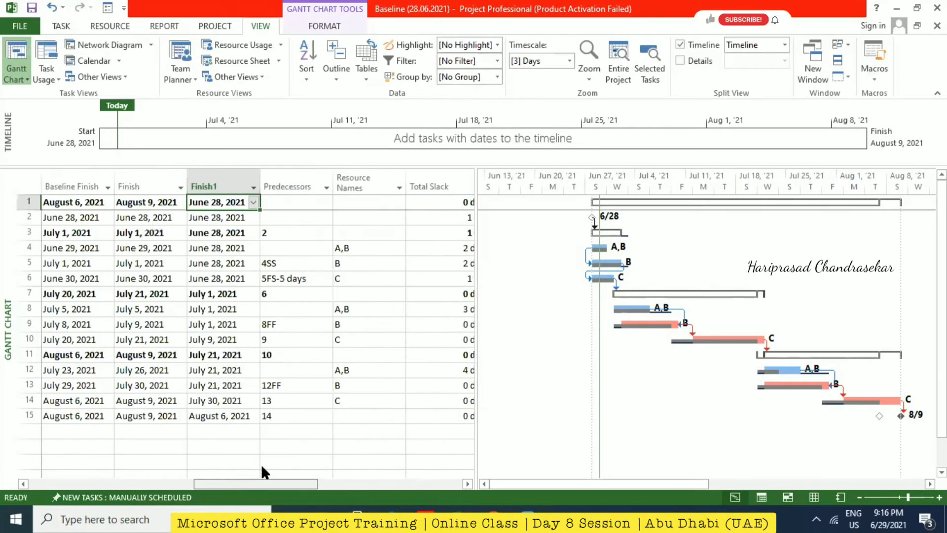
pyautogui.hscroll(5, 262, 465)
pyautogui.hscroll(-6, 342, 455)
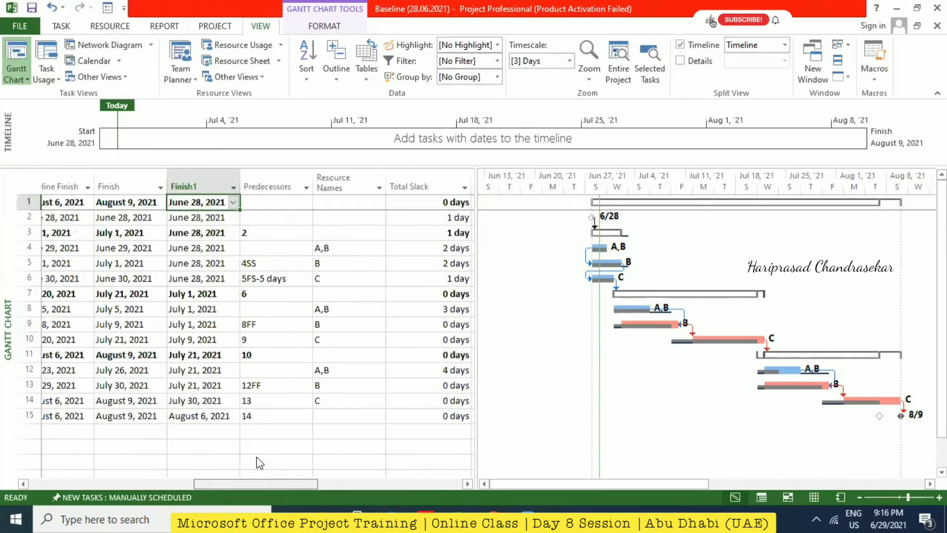
pyautogui.hscroll(5, 413, 452)
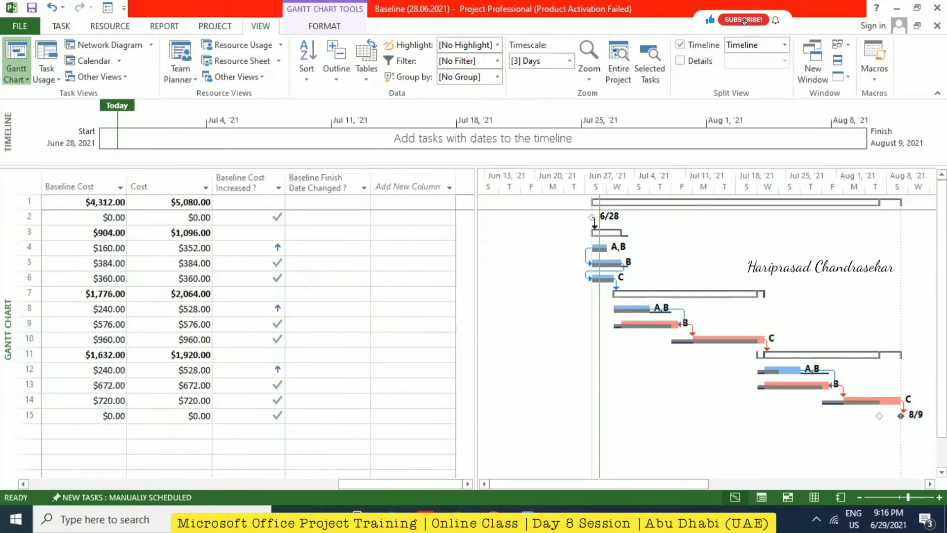
pyautogui.rightClick(341, 174)
pyautogui.click(371, 361)
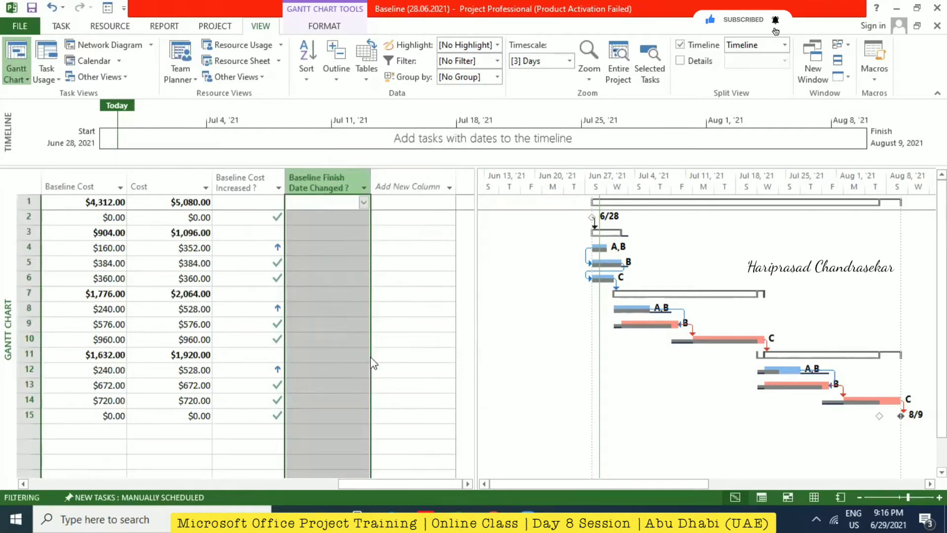
pyautogui.click(493, 276)
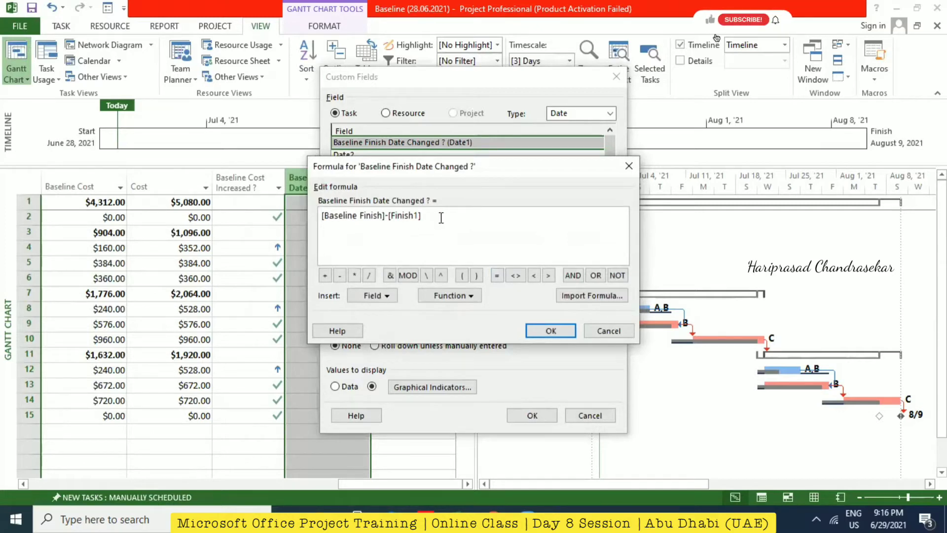
pyautogui.moveTo(423, 215); pyautogui.dragTo(301, 216)
pyautogui.press('Return')
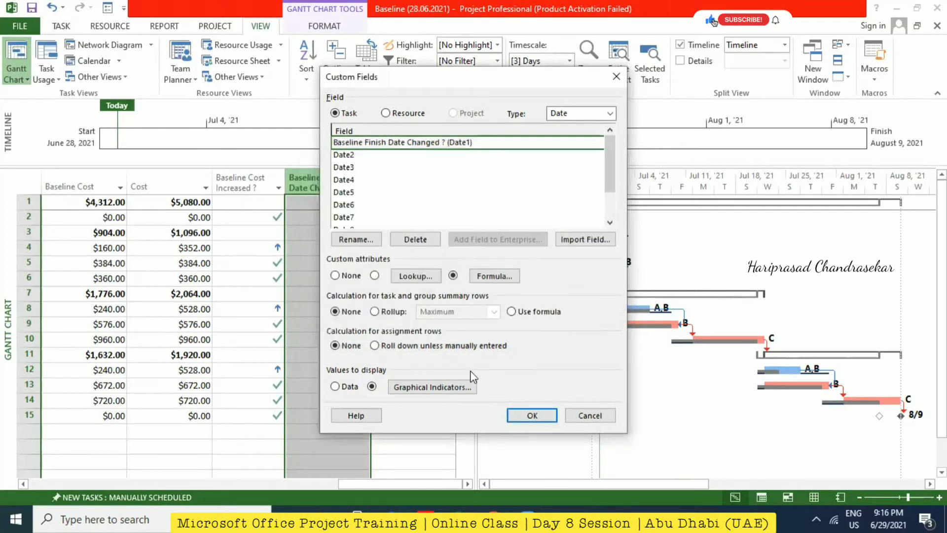
pyautogui.press('Return')
# Examine the current, baseline and variance figures in the project statistics and close them.
pyautogui.click(277, 483)
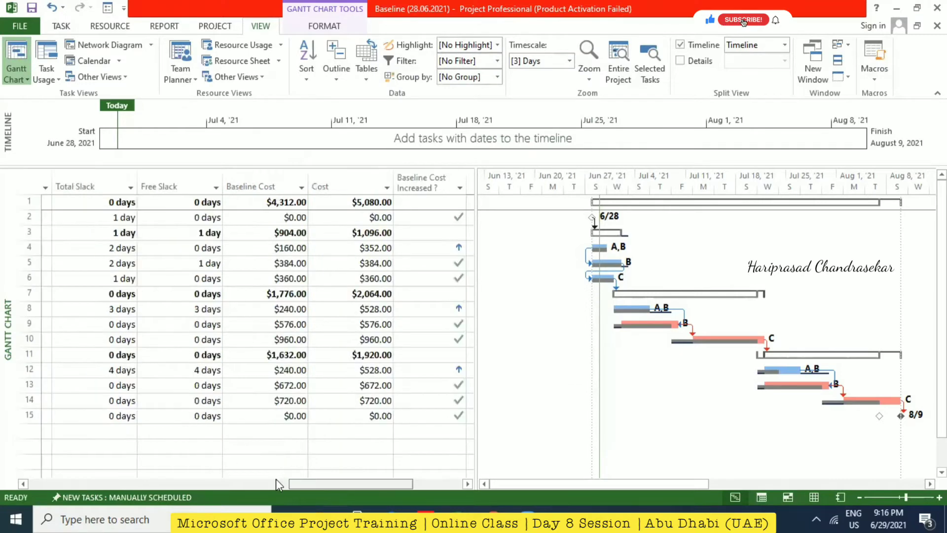
pyautogui.hscroll(-3, 157, 469)
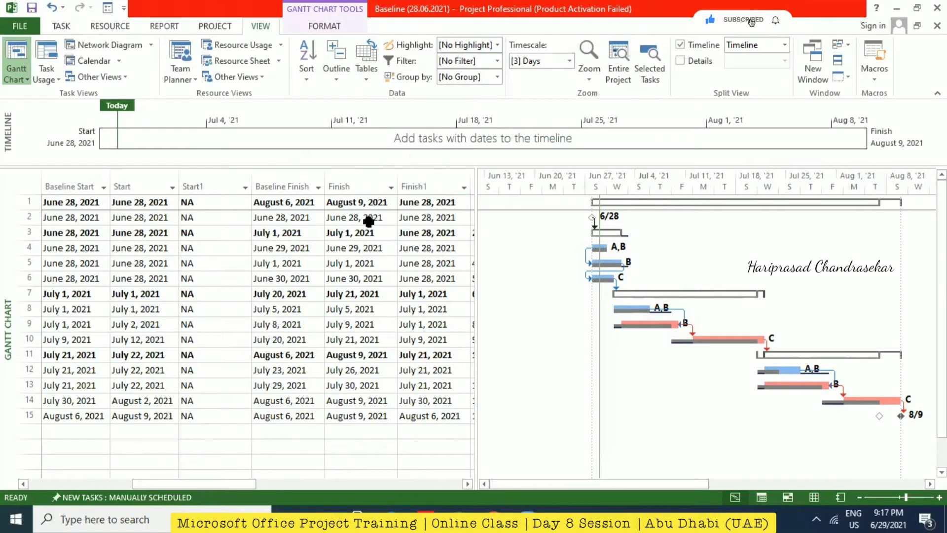
pyautogui.click(215, 26)
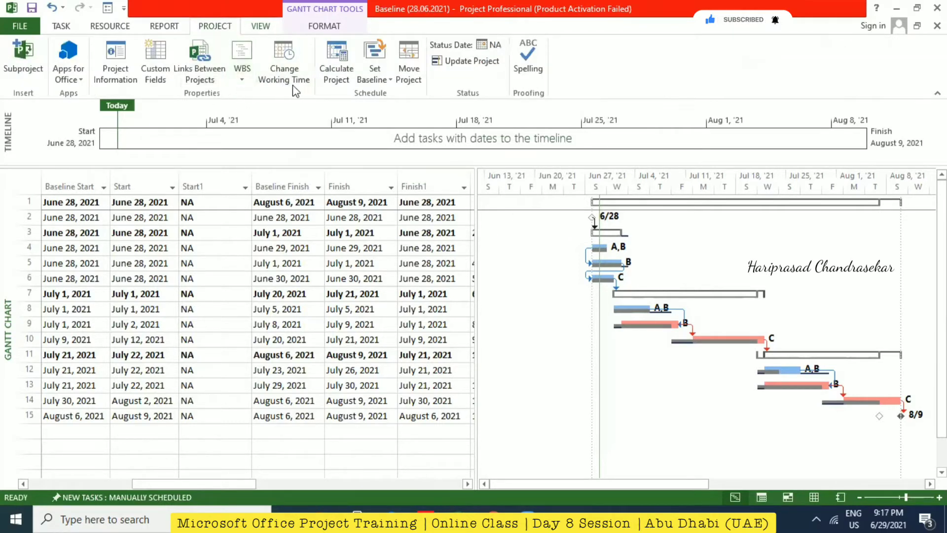
pyautogui.click(116, 64)
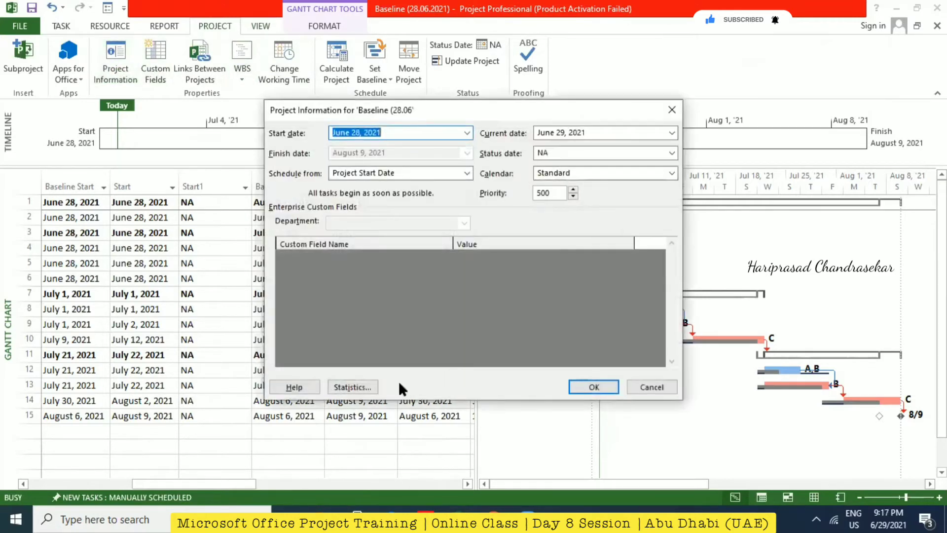
pyautogui.click(365, 387)
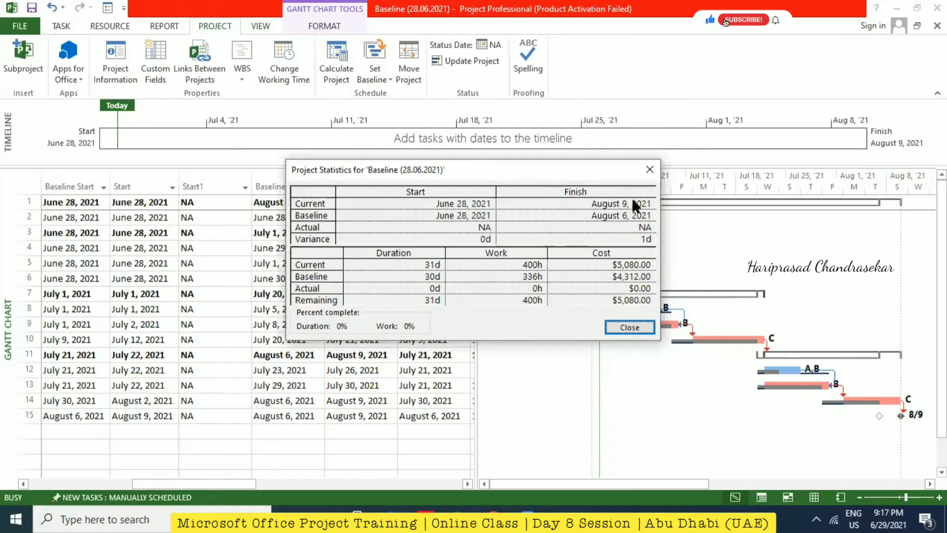
pyautogui.click(651, 172)
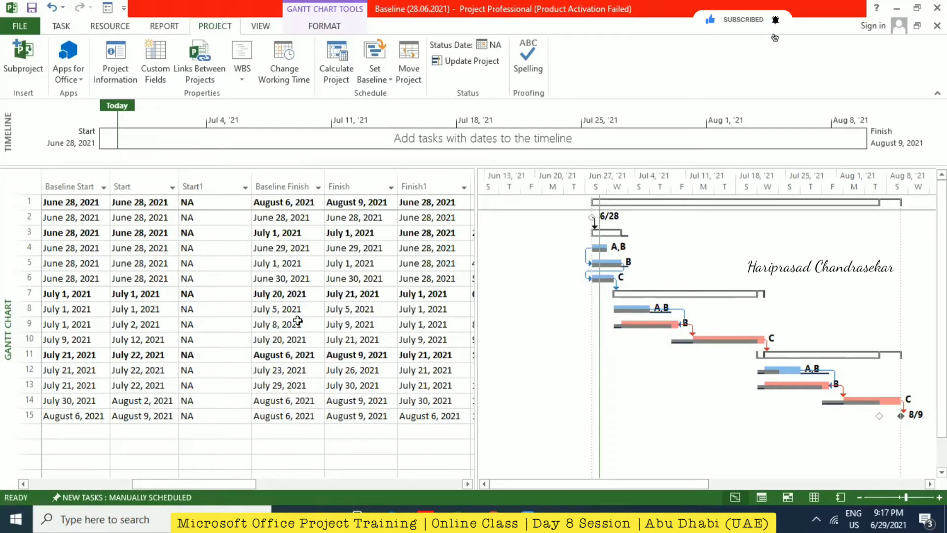
# Mark task A under Set 1 as 100% complete.
pyautogui.moveTo(244, 480); pyautogui.dragTo(119, 302)
pyautogui.click(137, 250)
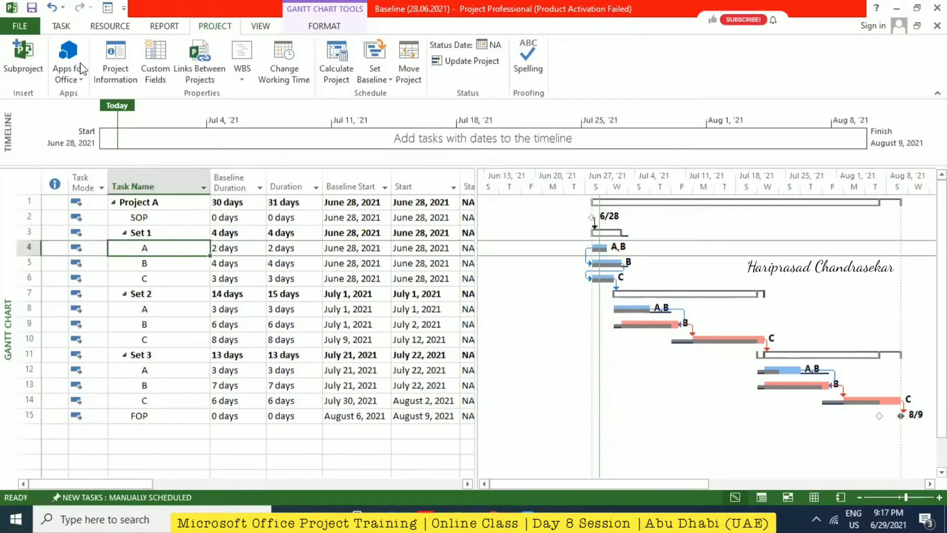
pyautogui.click(59, 27)
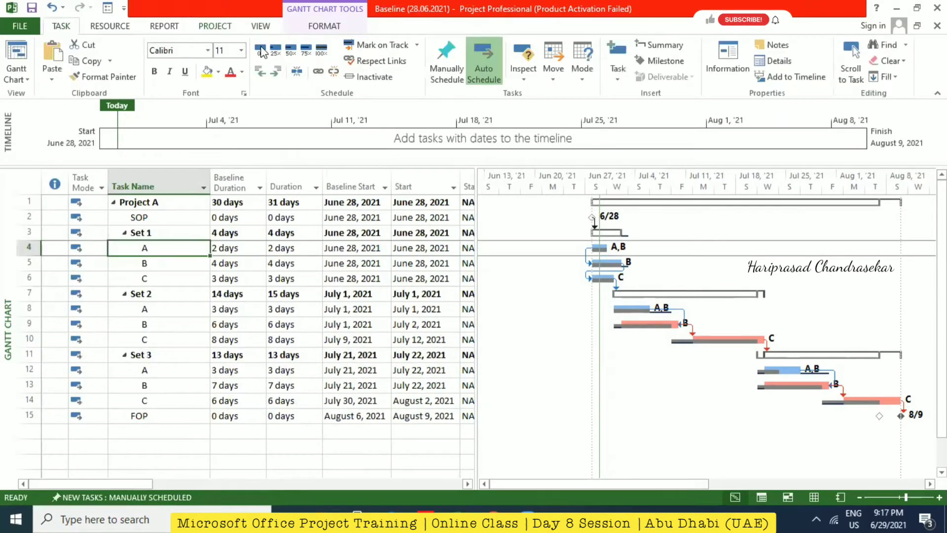
pyautogui.click(321, 51)
pyautogui.moveTo(52, 248)
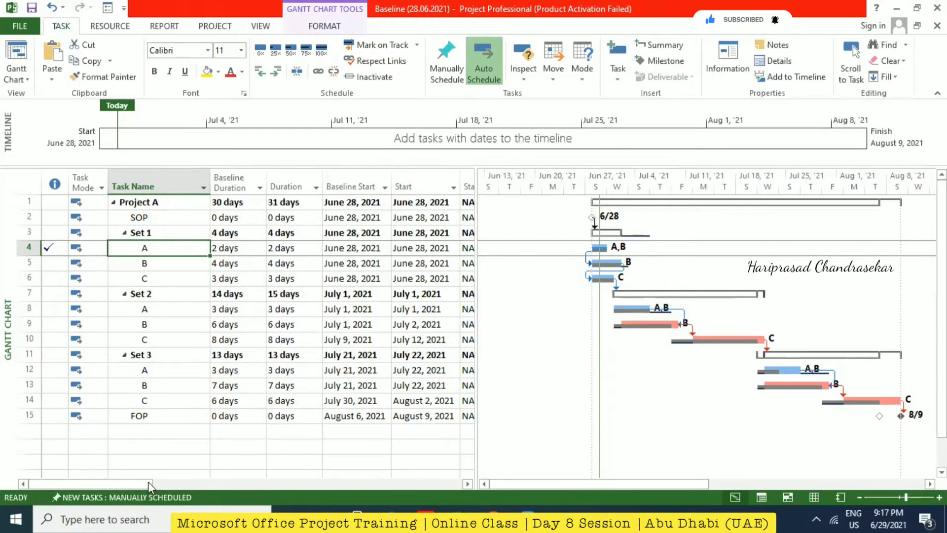
# Review the date columns of the Entry table and display the Schedule table.
pyautogui.moveTo(148, 481); pyautogui.dragTo(259, 476)
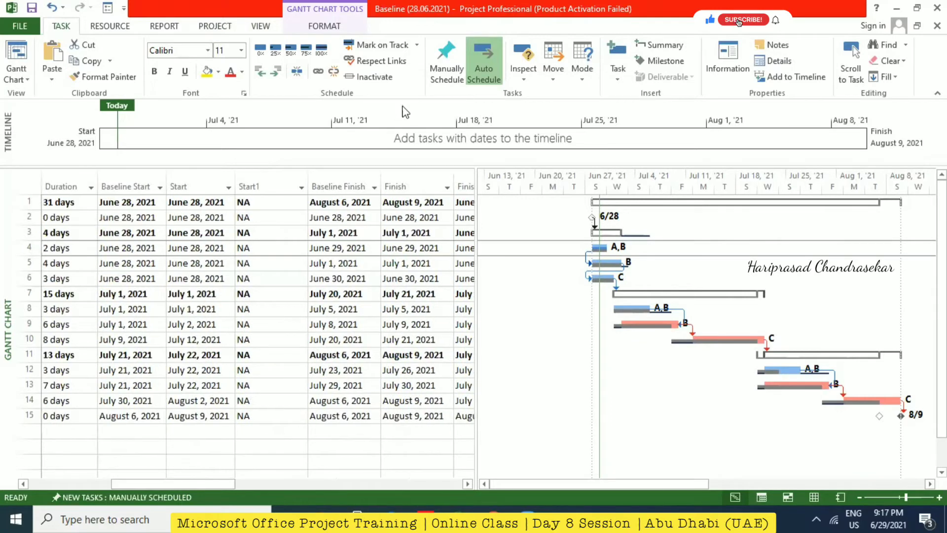
pyautogui.click(268, 28)
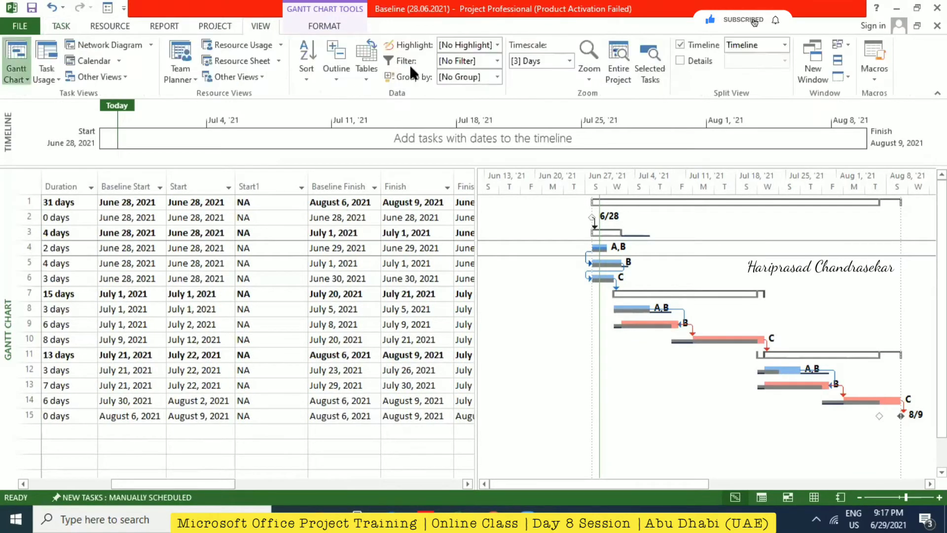
pyautogui.click(356, 80)
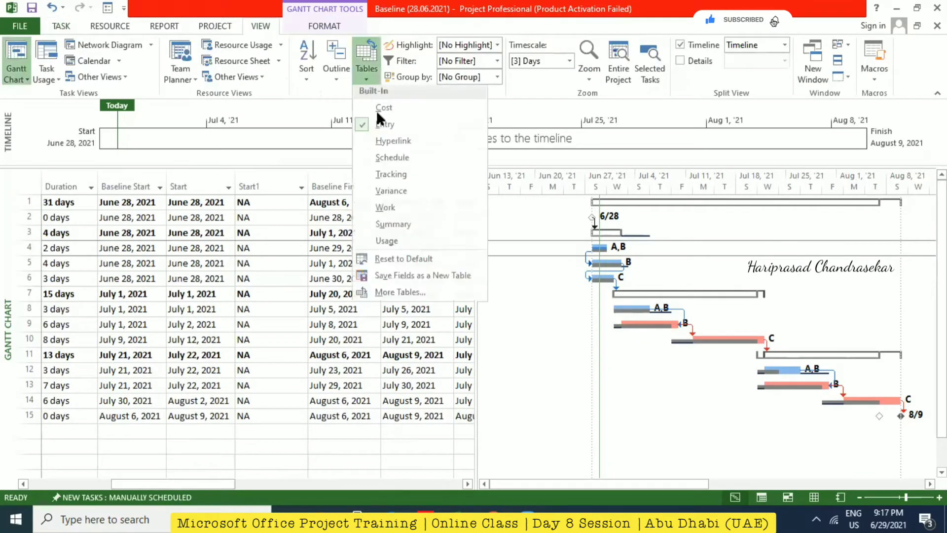
pyautogui.click(397, 160)
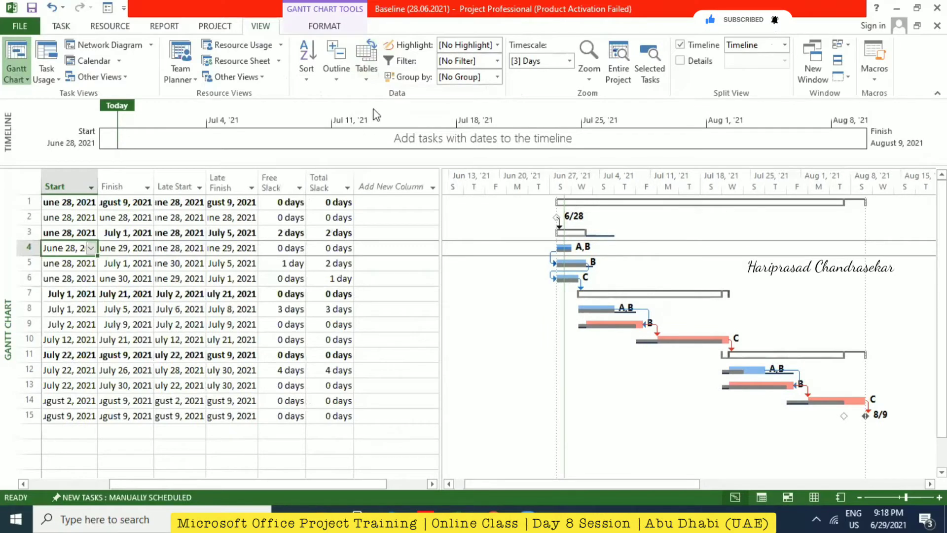
# Display the Tracking table and fit the widths of the Act. Start and Act. Finish columns to their dates.
pyautogui.click(369, 79)
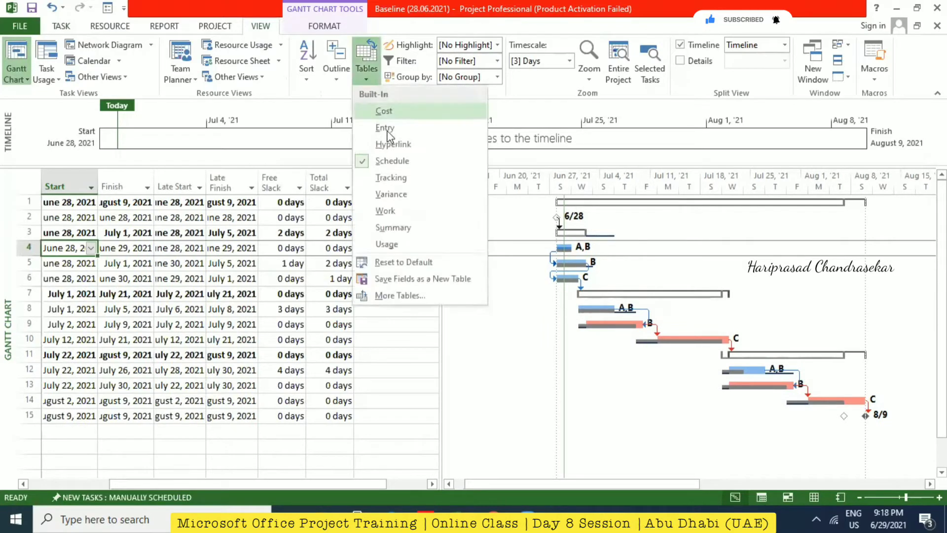
pyautogui.click(392, 178)
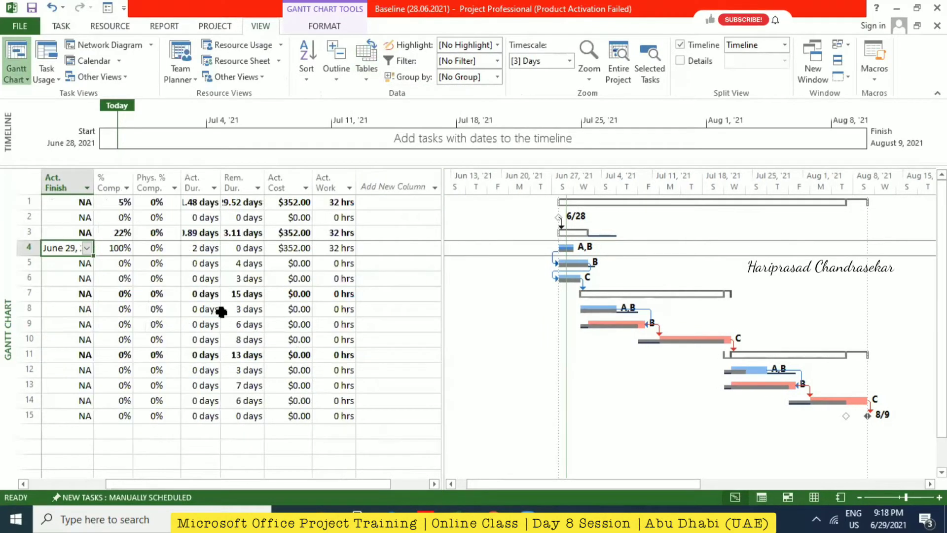
pyautogui.moveTo(246, 484); pyautogui.dragTo(169, 484)
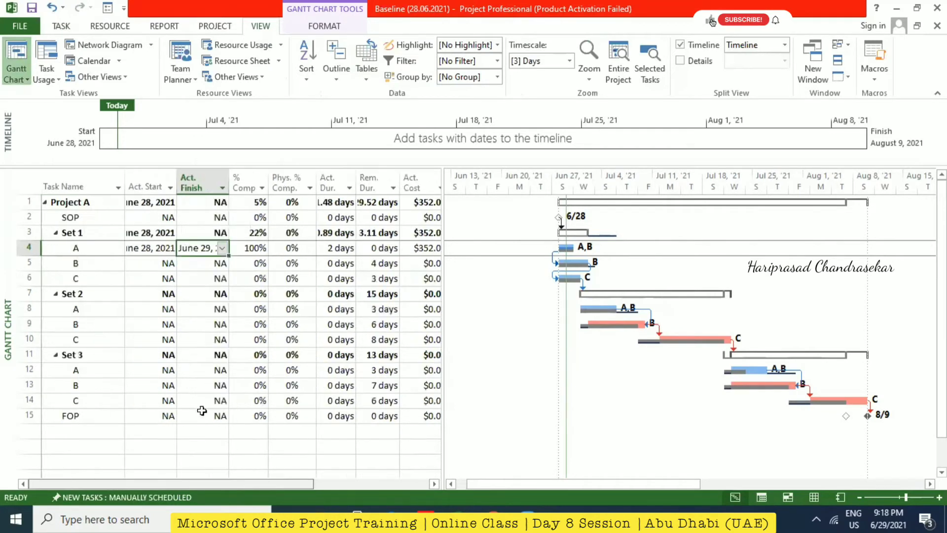
pyautogui.doubleClick(181, 178)
pyautogui.doubleClick(243, 180)
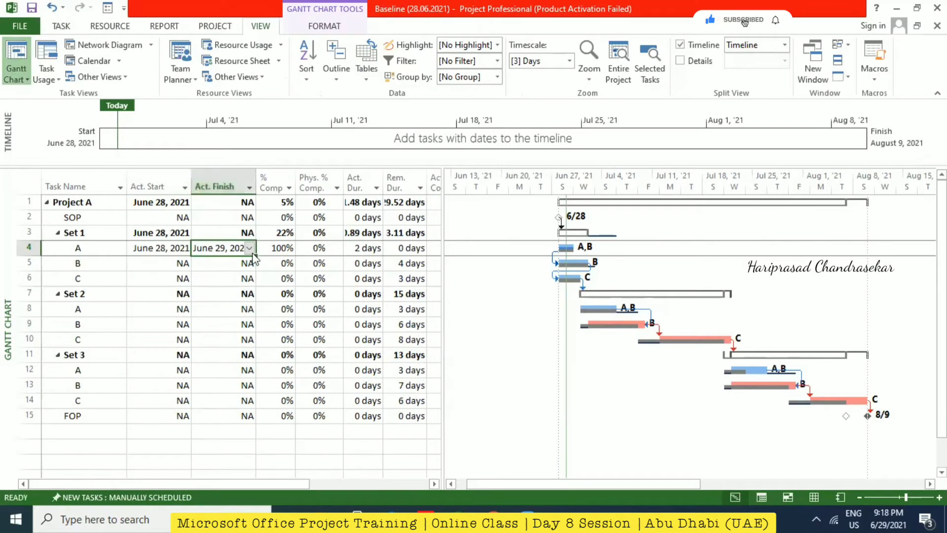
# Set the actual start of task A under Set 1 to June 30, 2021.
pyautogui.click(249, 248)
pyautogui.click(180, 245)
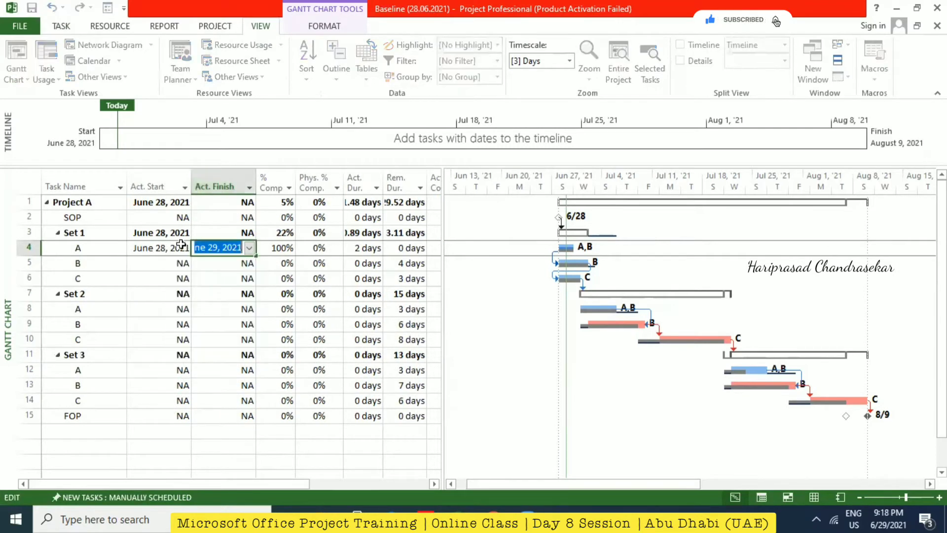
pyautogui.click(180, 247)
pyautogui.click(184, 248)
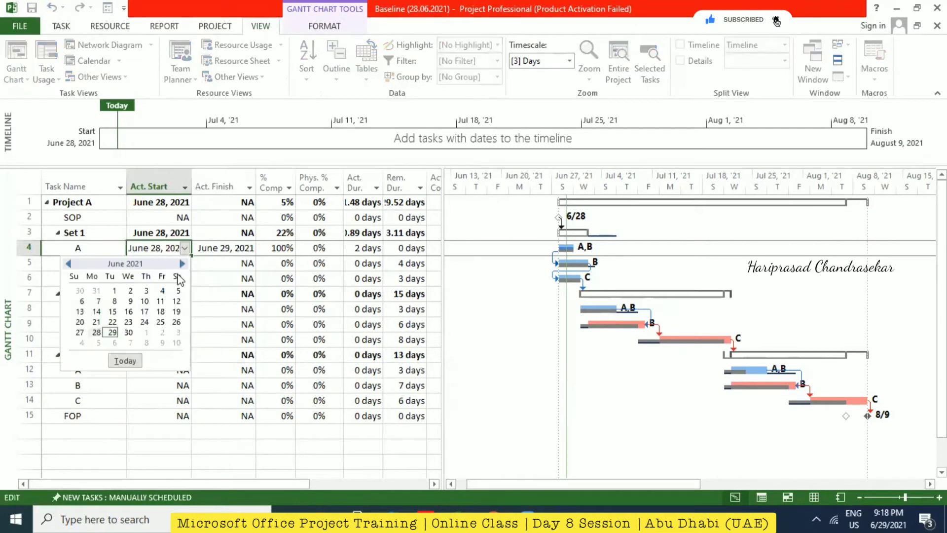
pyautogui.click(127, 332)
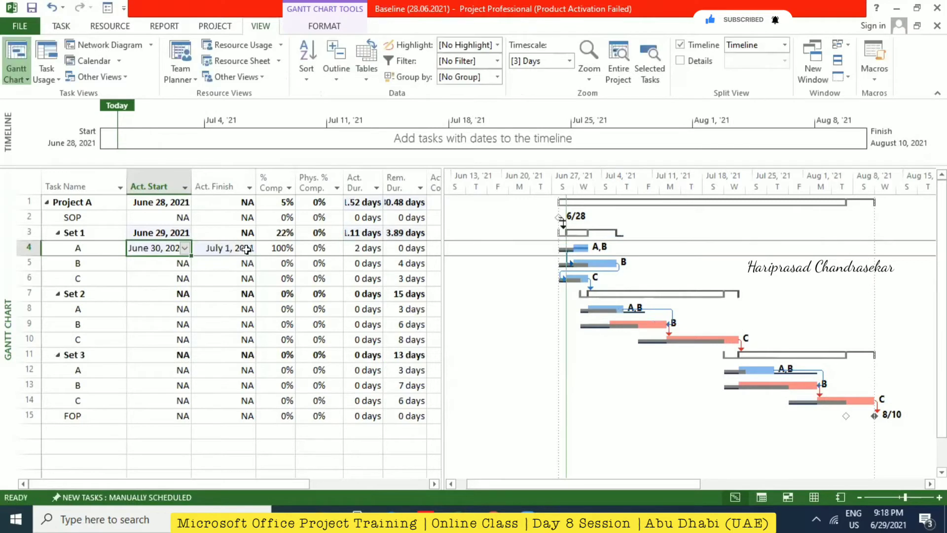
# Set the actual finish of task A under Set 1 to July 2, 2021.
pyautogui.click(246, 249)
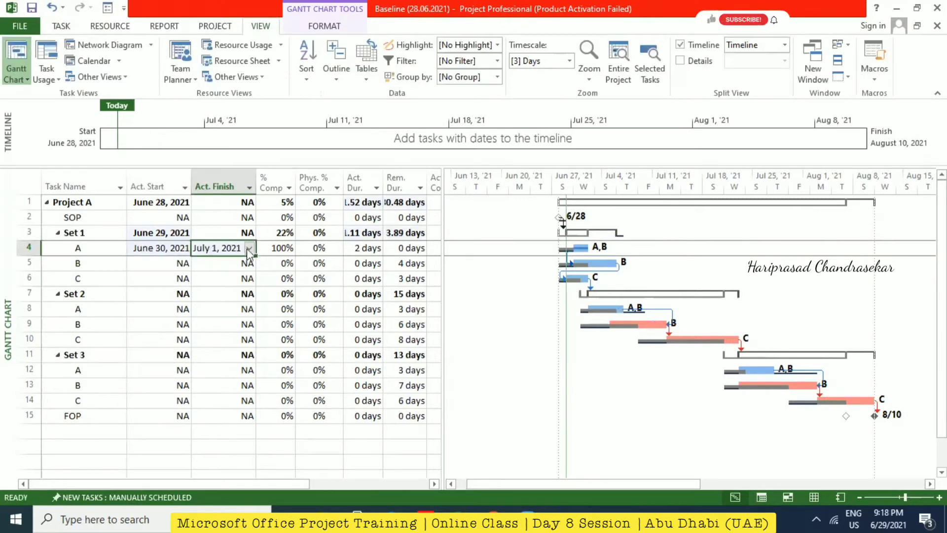
pyautogui.click(249, 248)
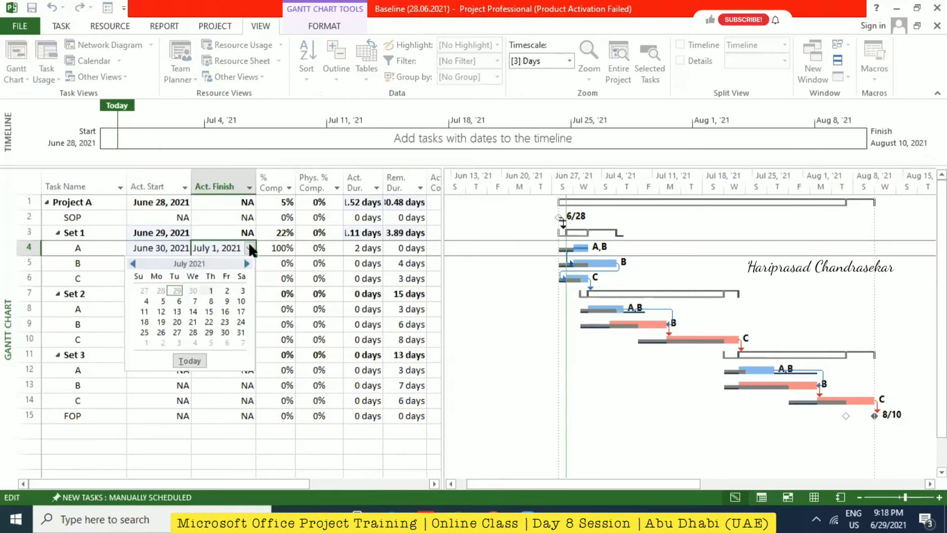
pyautogui.click(227, 291)
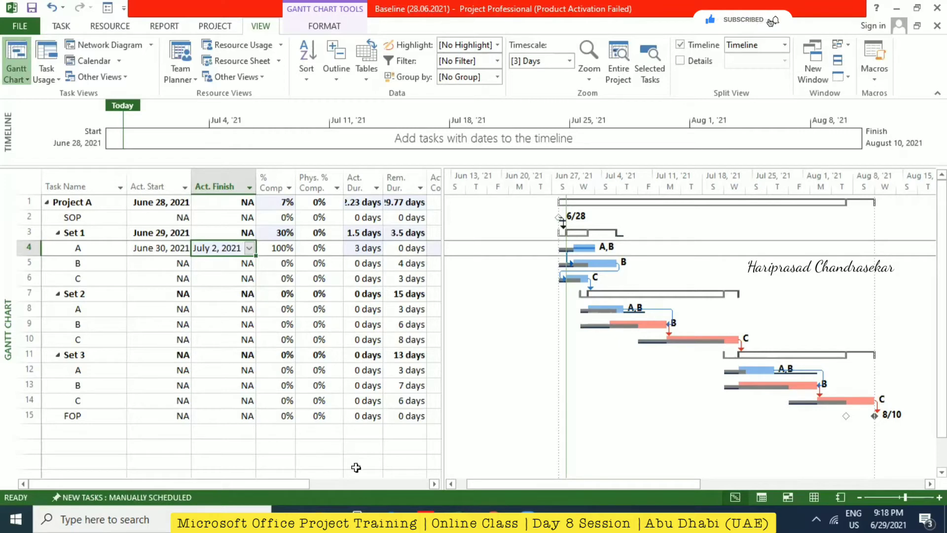
# Fit the widths of the Act. Finish, Act. Dur. and Rem. Dur. columns to their contents.
pyautogui.moveTo(316, 483); pyautogui.dragTo(387, 483)
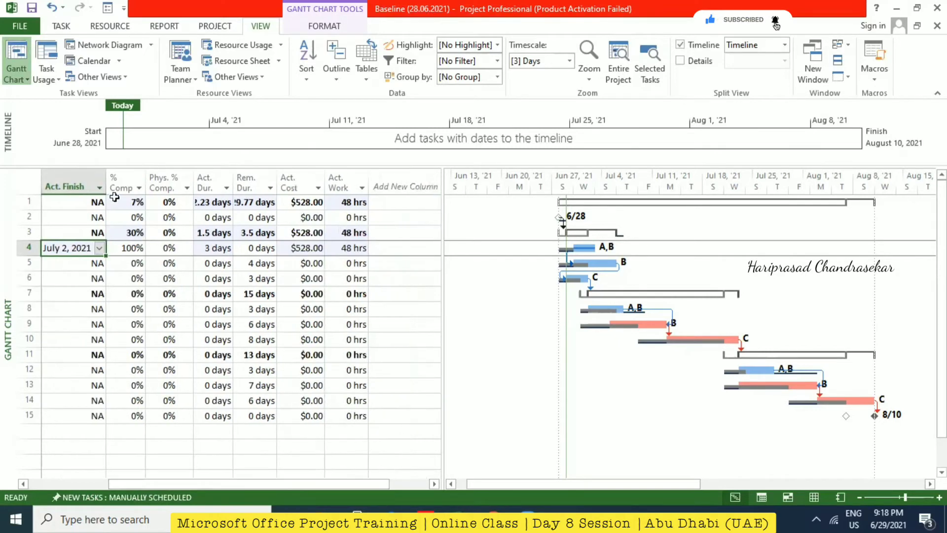
pyautogui.click(25, 182)
pyautogui.moveTo(105, 177); pyautogui.dragTo(102, 177)
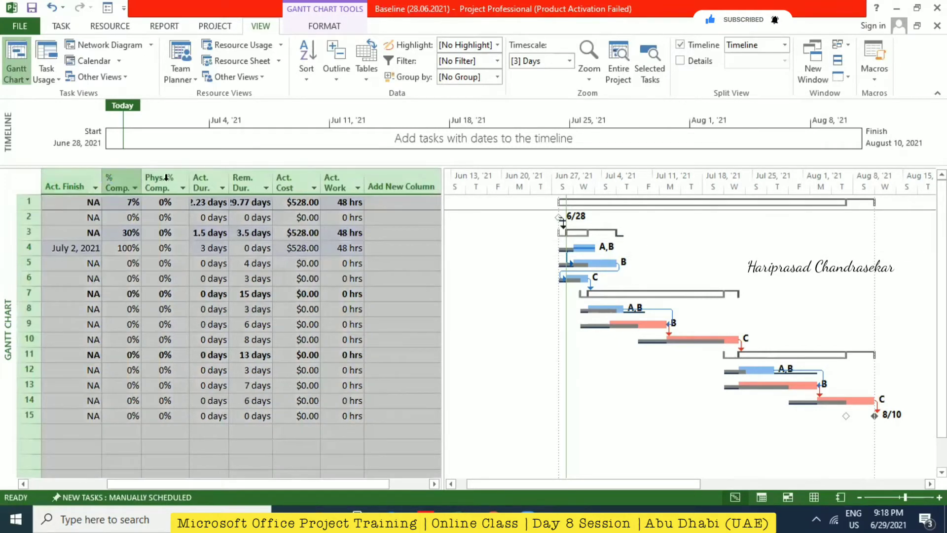
pyautogui.doubleClick(227, 179)
pyautogui.doubleClick(284, 180)
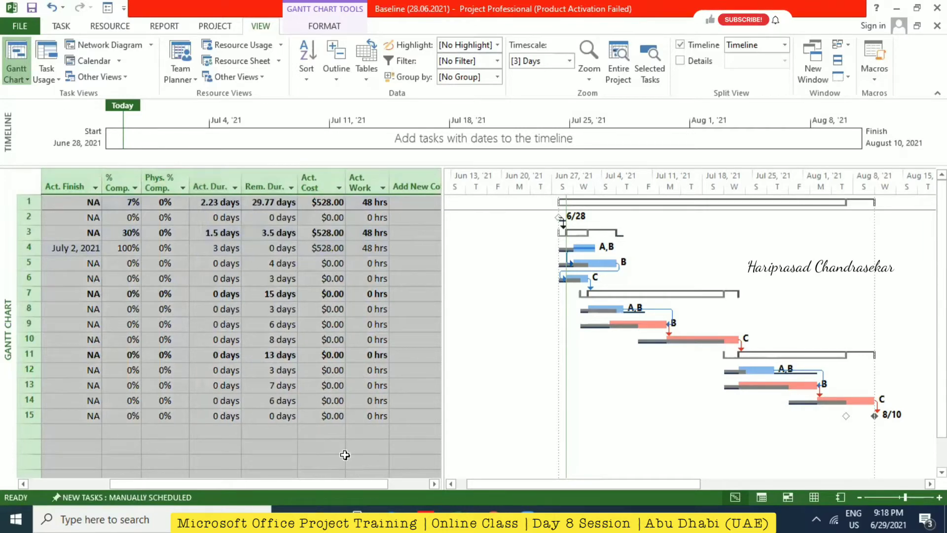
pyautogui.click(345, 455)
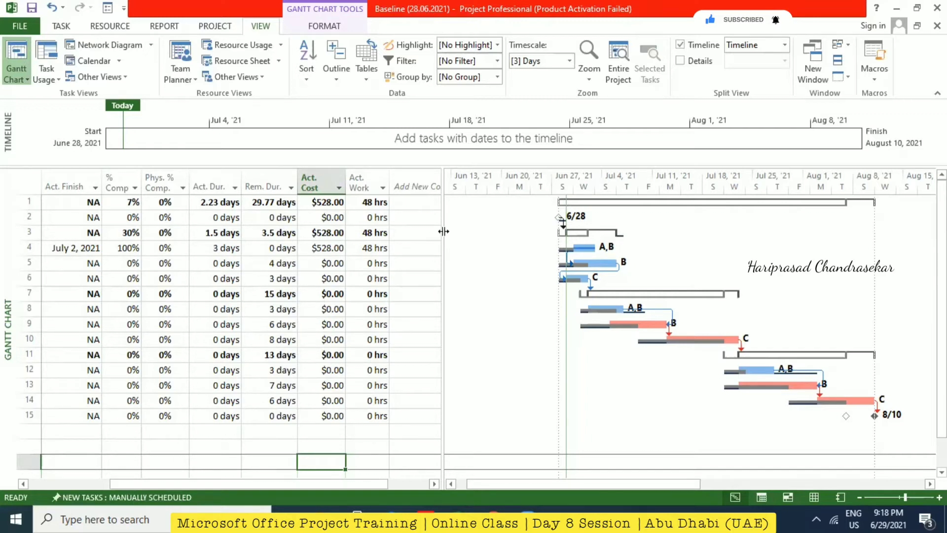
# Add the Baseline Finish Date Changed ? field as a new column after Act. Work.
pyautogui.click(415, 182)
pyautogui.rightClick(420, 182)
pyautogui.press('Escape')
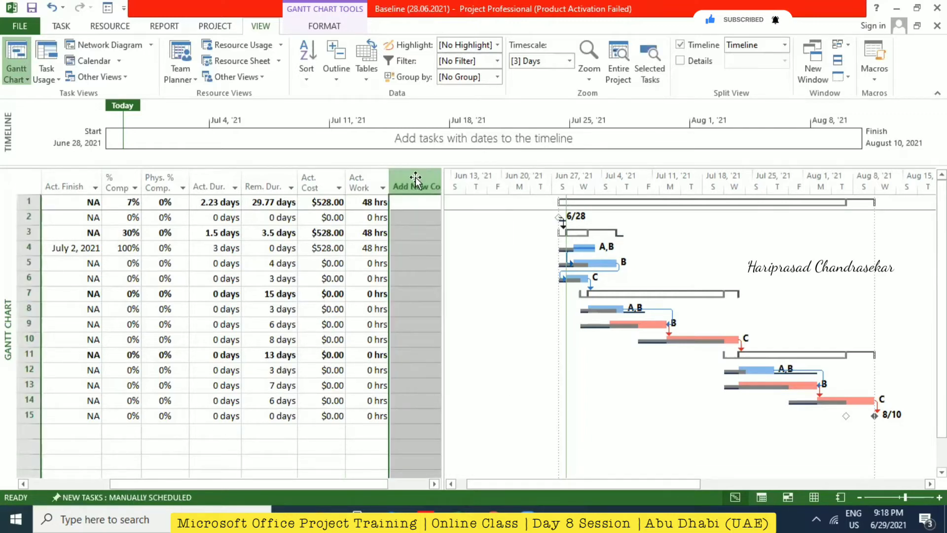
pyautogui.click(402, 182)
pyautogui.write('B')
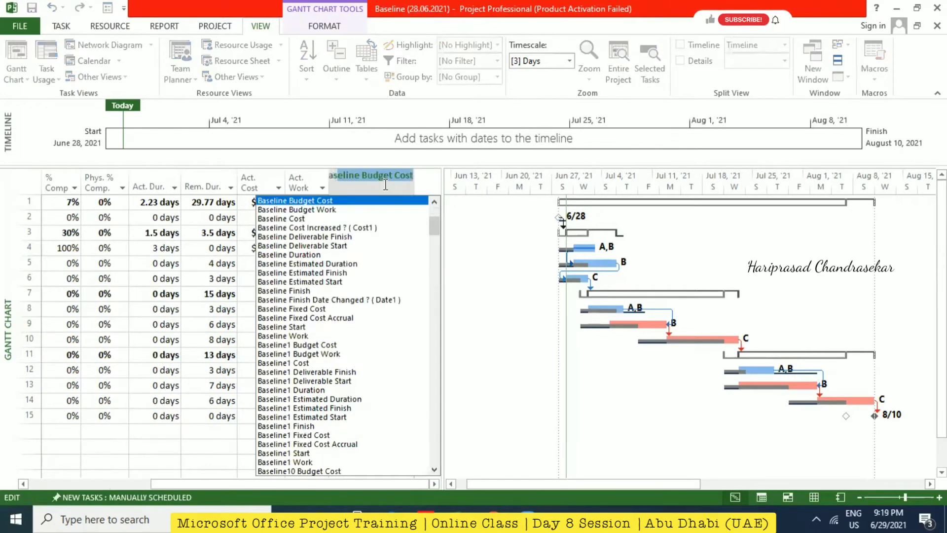
pyautogui.click(327, 299)
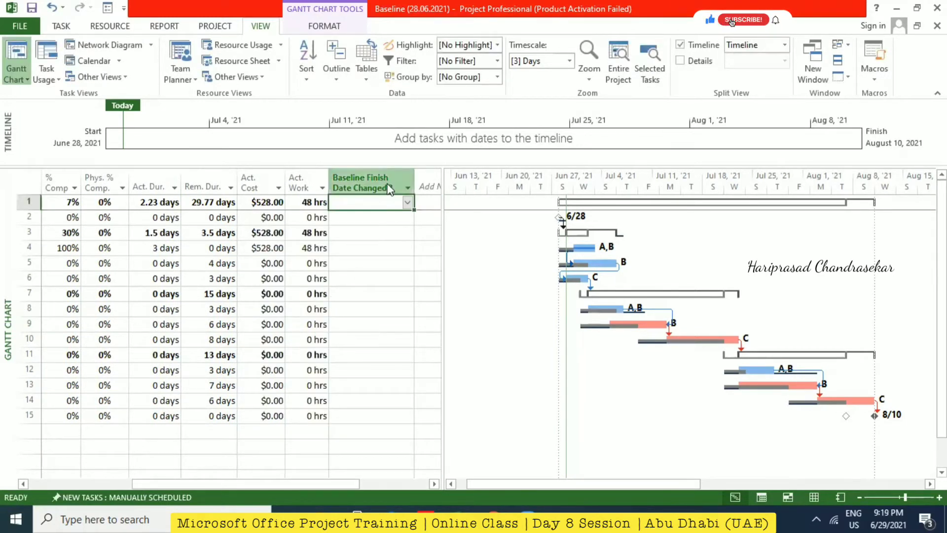
# Change the formula of the Baseline Finish Date Changed ? custom field to [Baseline Finish]-[Actual Finish].
pyautogui.rightClick(389, 189)
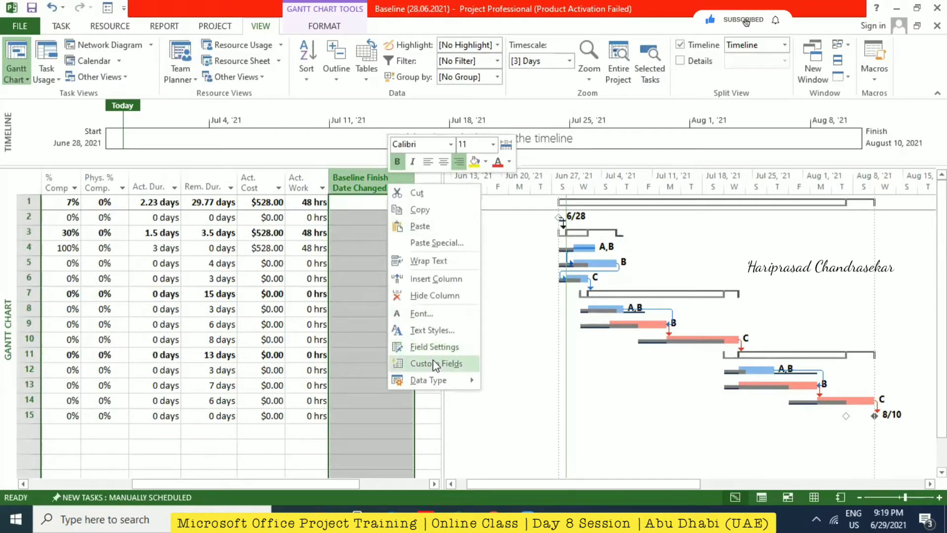
pyautogui.click(434, 365)
pyautogui.press('Escape')
pyautogui.rightClick(369, 176)
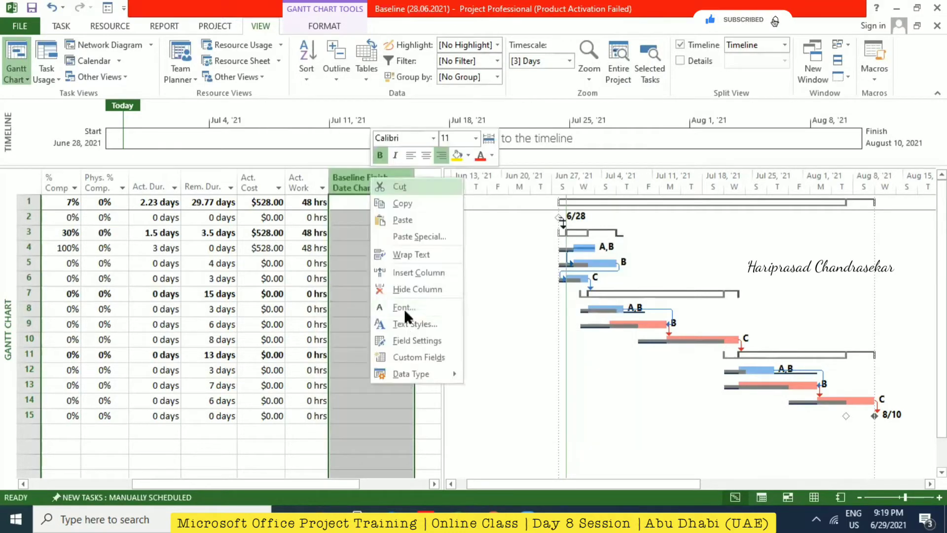
pyautogui.click(417, 357)
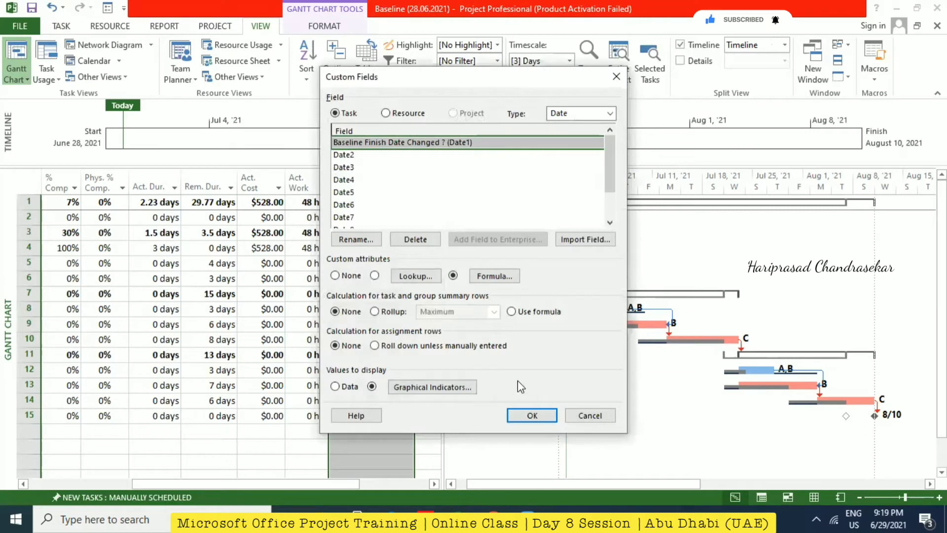
pyautogui.click(495, 276)
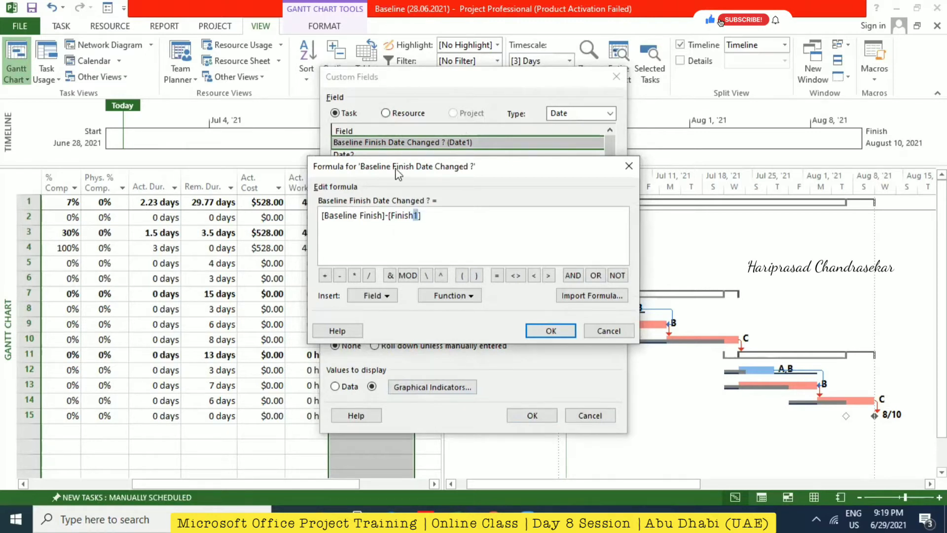
pyautogui.moveTo(398, 164); pyautogui.dragTo(467, 158)
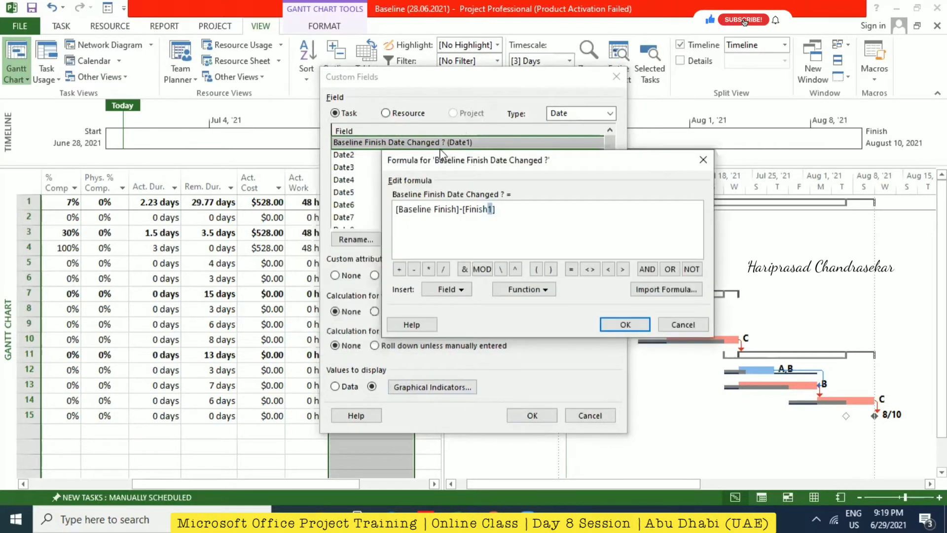
pyautogui.moveTo(504, 215); pyautogui.dragTo(465, 221)
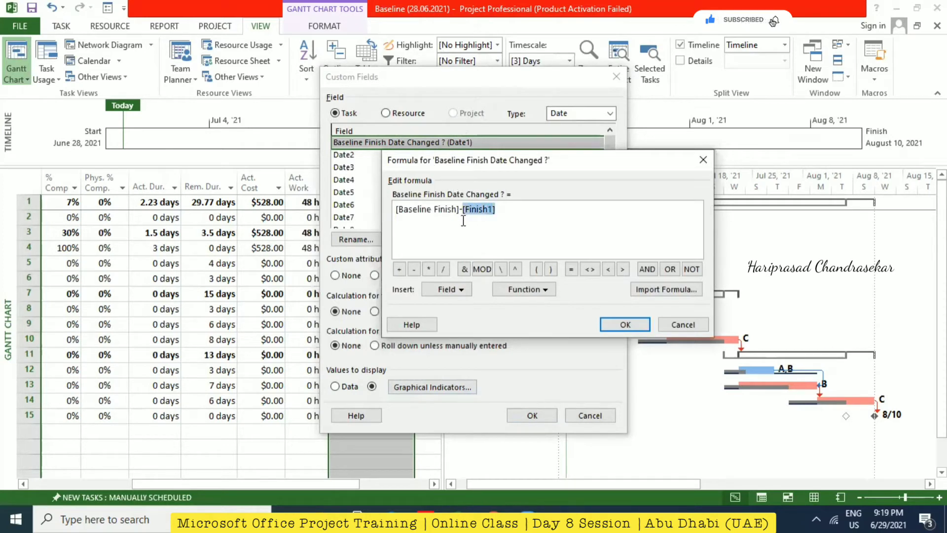
pyautogui.press('Delete')
pyautogui.click(458, 292)
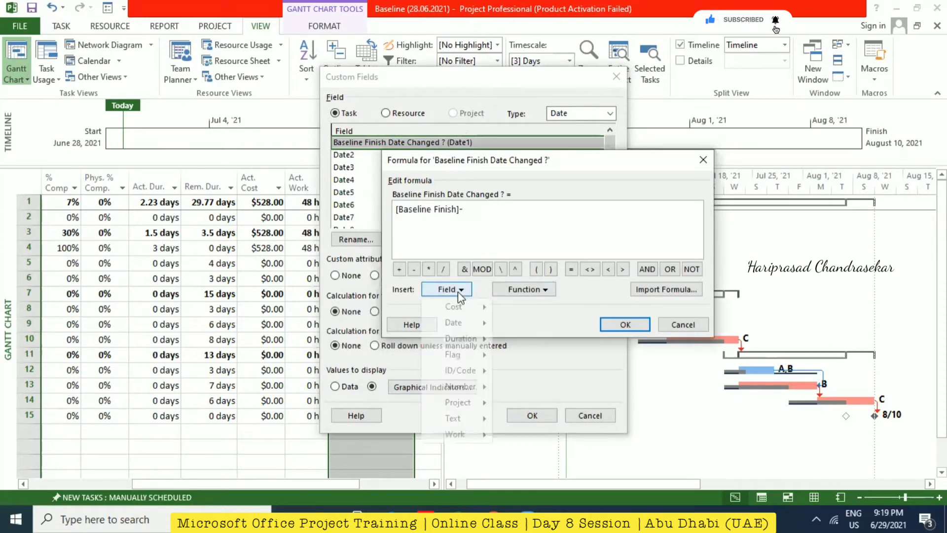
pyautogui.moveTo(469, 321)
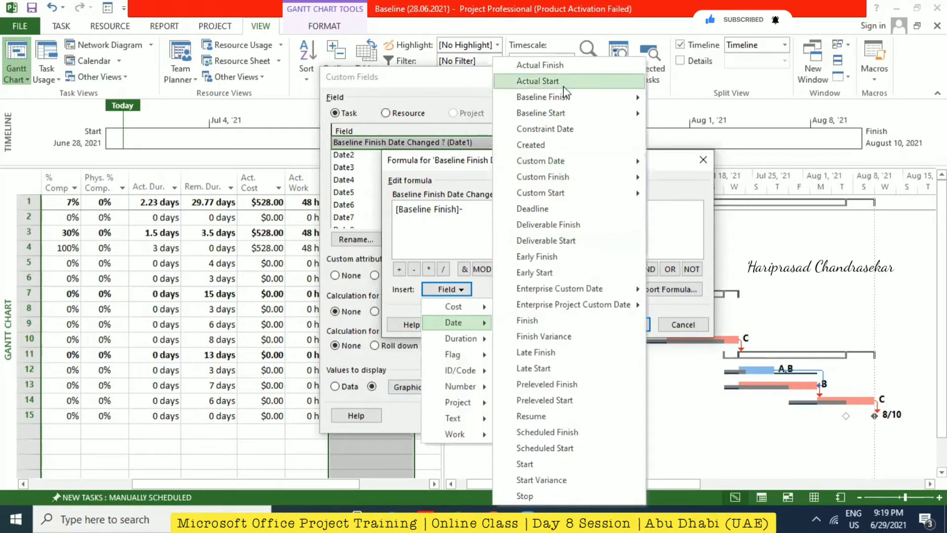
pyautogui.click(557, 65)
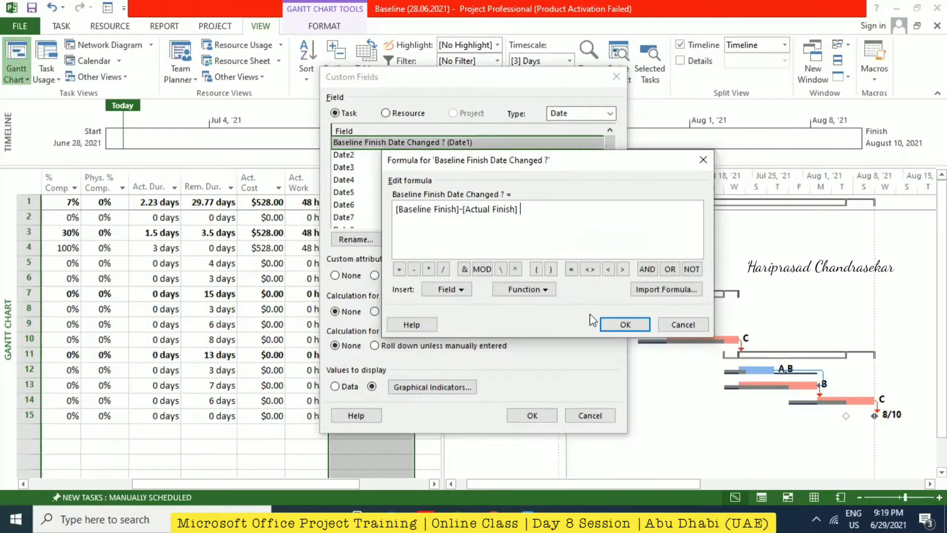
pyautogui.click(616, 323)
pyautogui.click(542, 414)
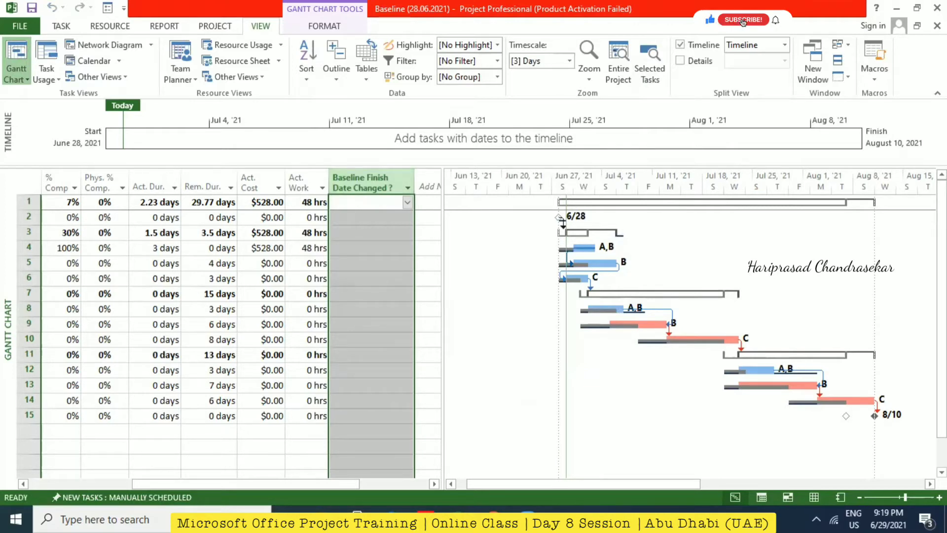
pyautogui.rightClick(372, 184)
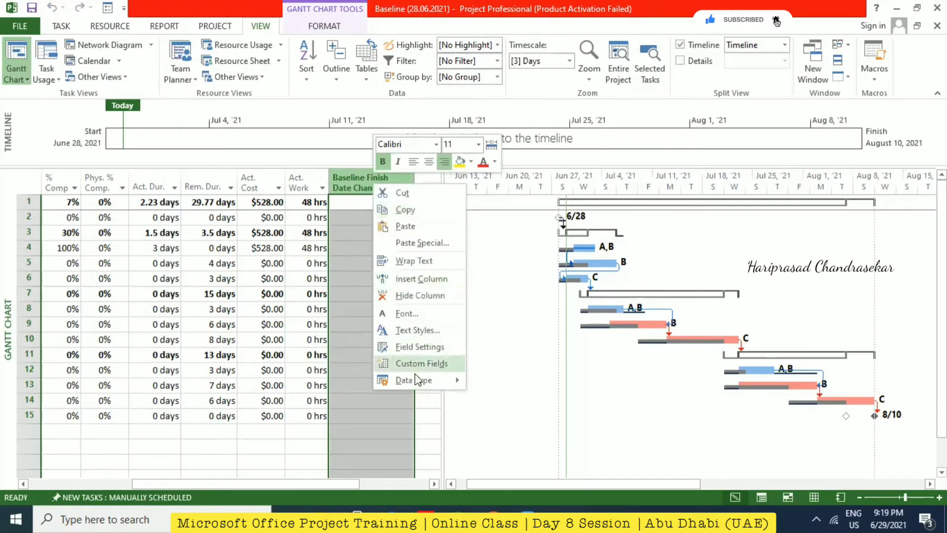
pyautogui.click(413, 365)
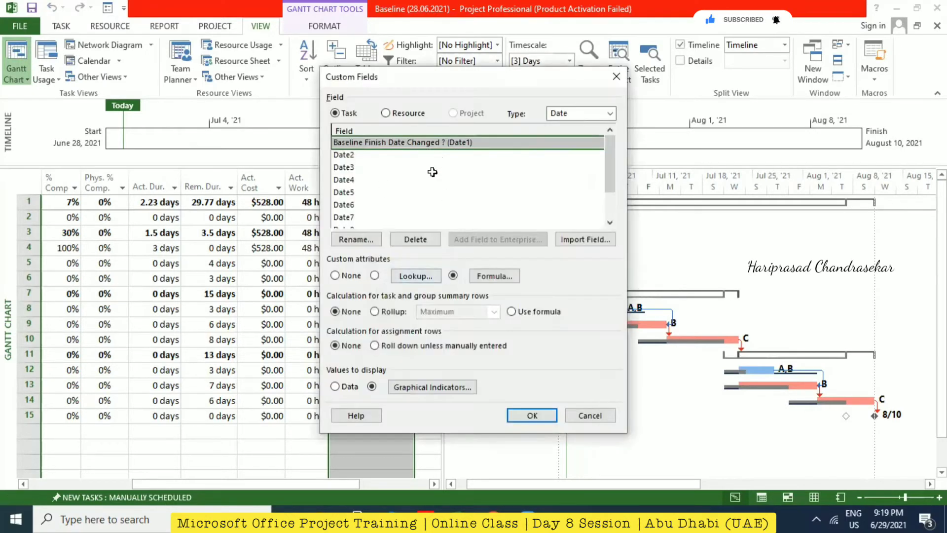
pyautogui.click(606, 116)
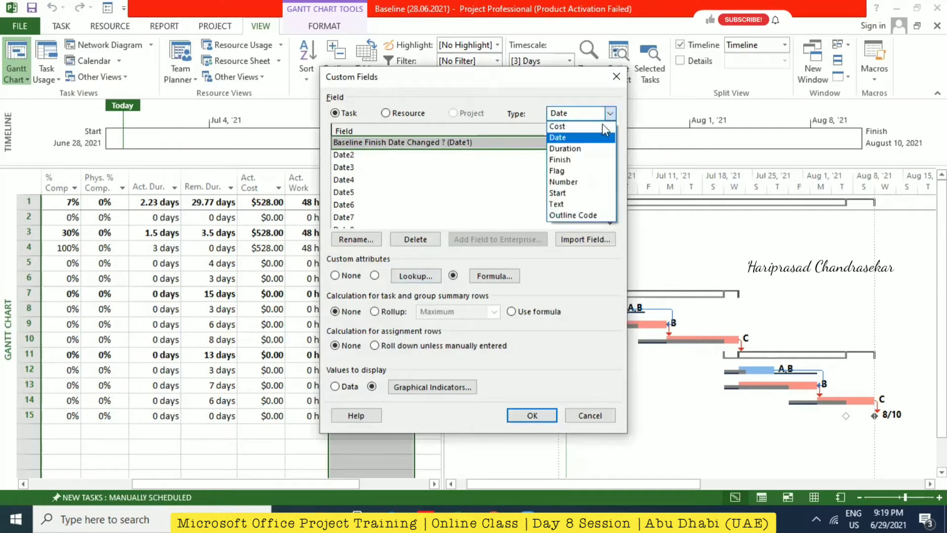
pyautogui.click(568, 181)
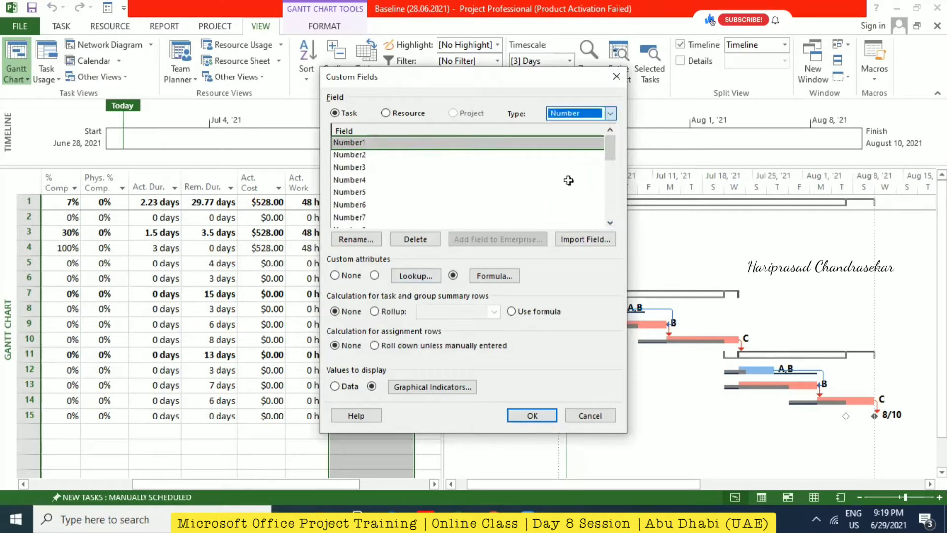
pyautogui.click(572, 416)
# Delete the Baseline Finish Date Changed ? (Date1) definition from the custom date fields.
pyautogui.rightClick(374, 183)
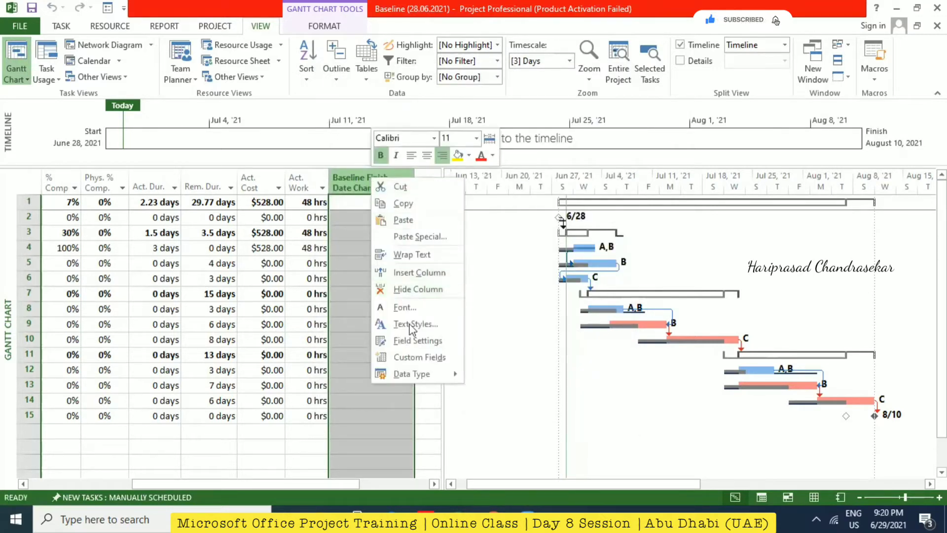
pyautogui.click(417, 358)
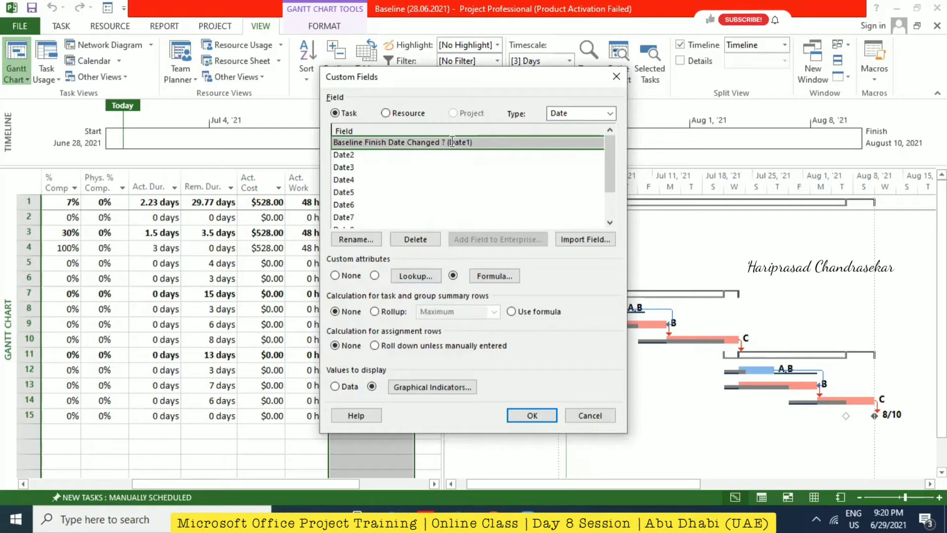
pyautogui.click(420, 240)
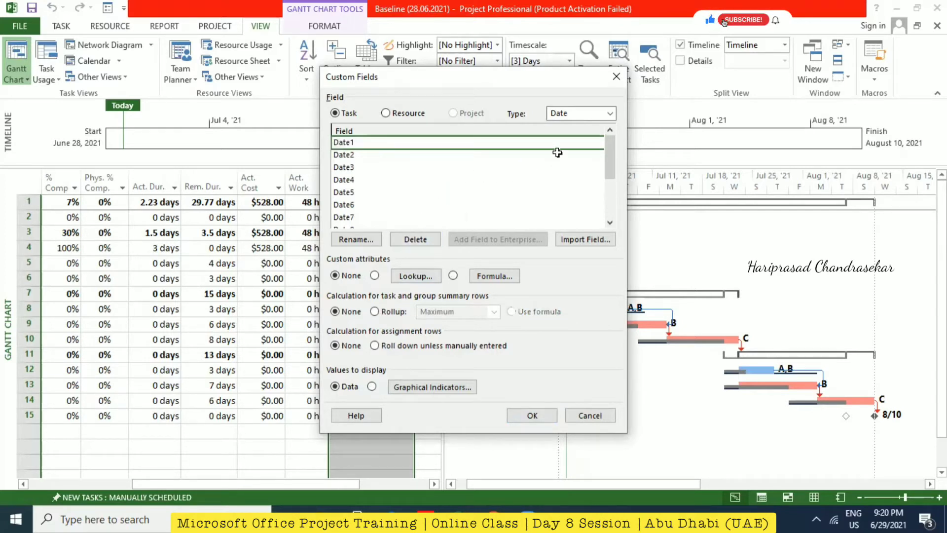
# Switch the custom field type for tasks to Duration.
pyautogui.click(610, 114)
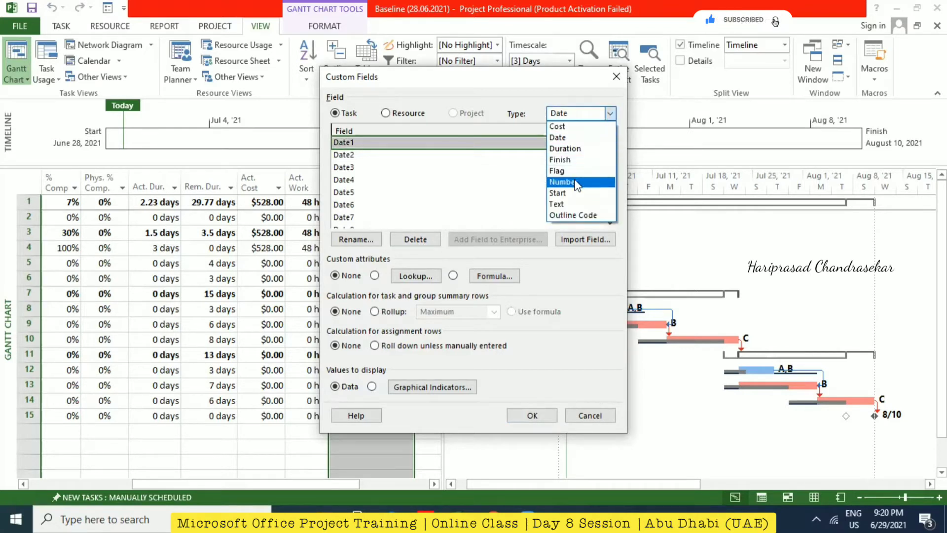
pyautogui.click(576, 150)
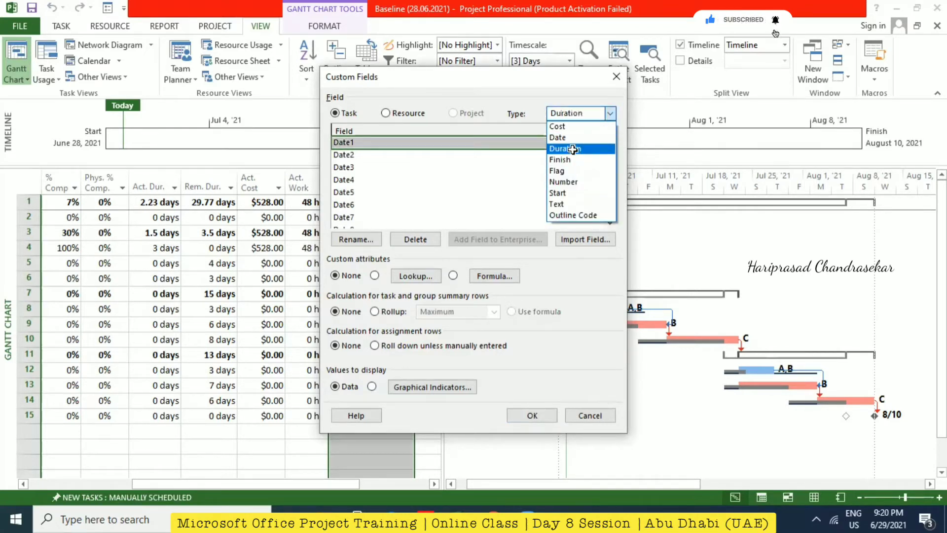
pyautogui.click(379, 239)
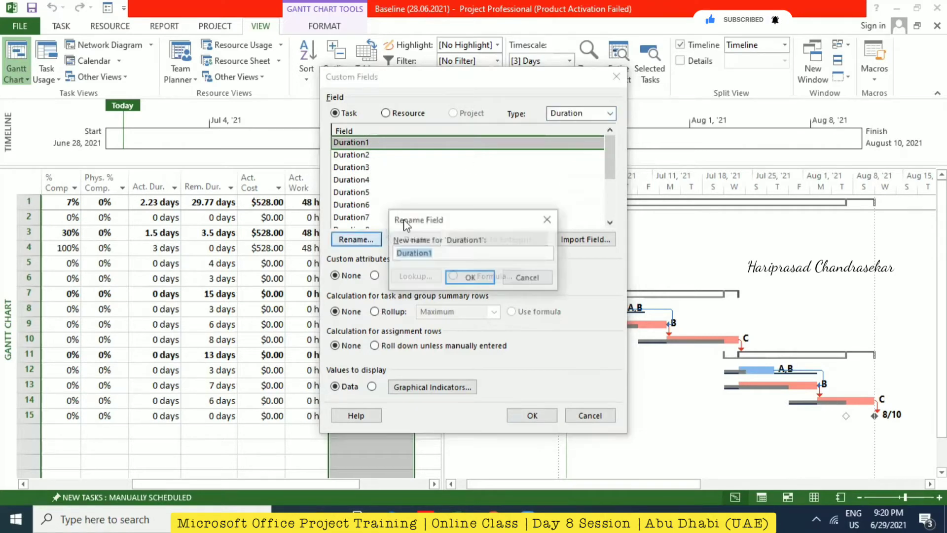
pyautogui.write('Baseline Finish Date')
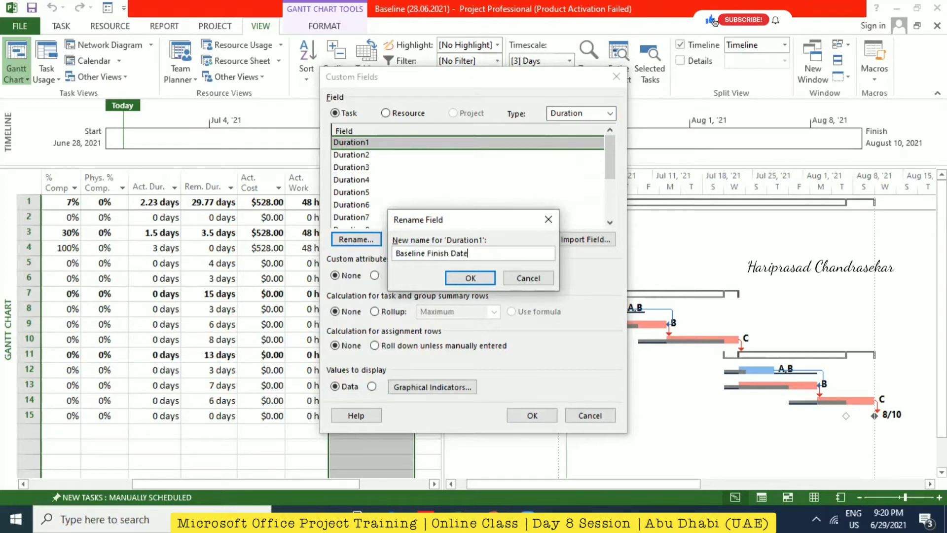
pyautogui.click(532, 277)
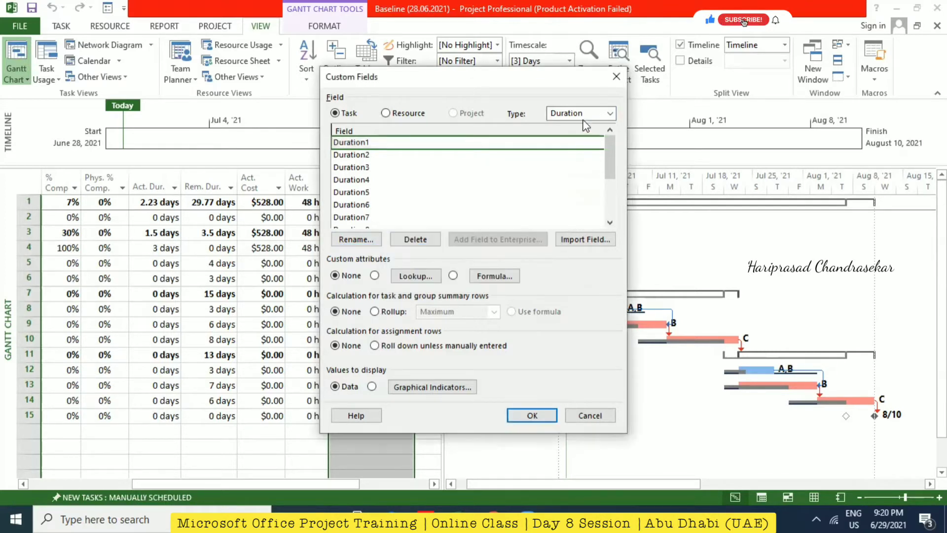
# Rename the custom task field Number1 to "Baseline Finish Dates Changed ?" and open its formula for editing.
pyautogui.click(610, 113)
pyautogui.click(563, 182)
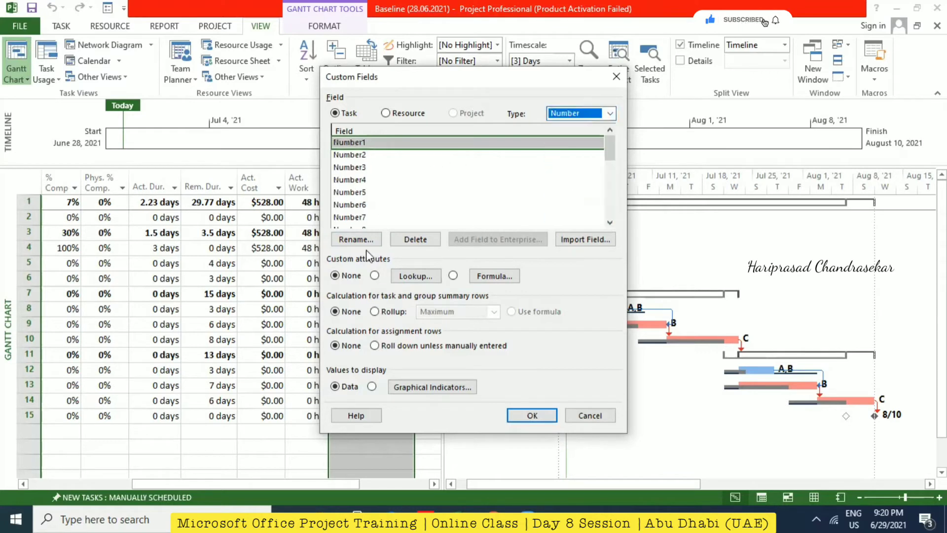
pyautogui.click(367, 240)
pyautogui.write('Baseline Finish')
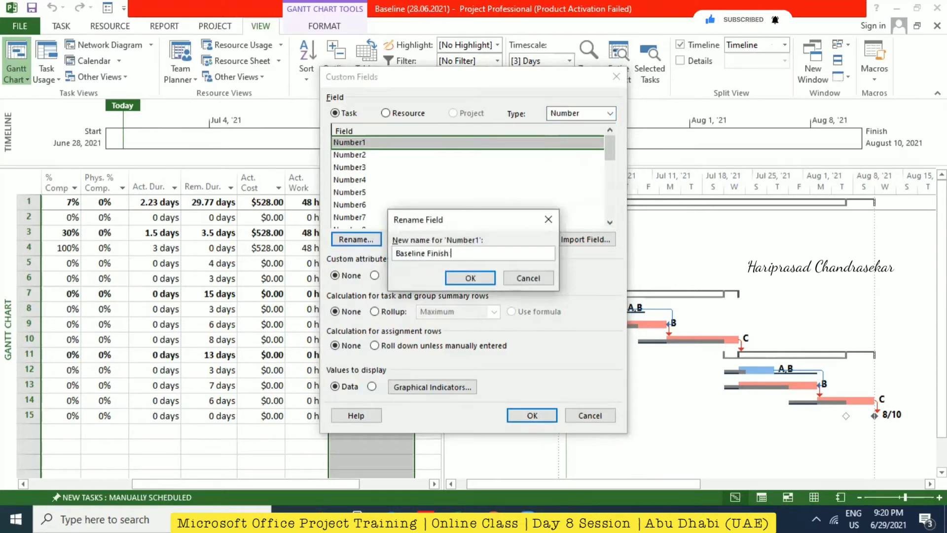
pyautogui.write(' Dates')
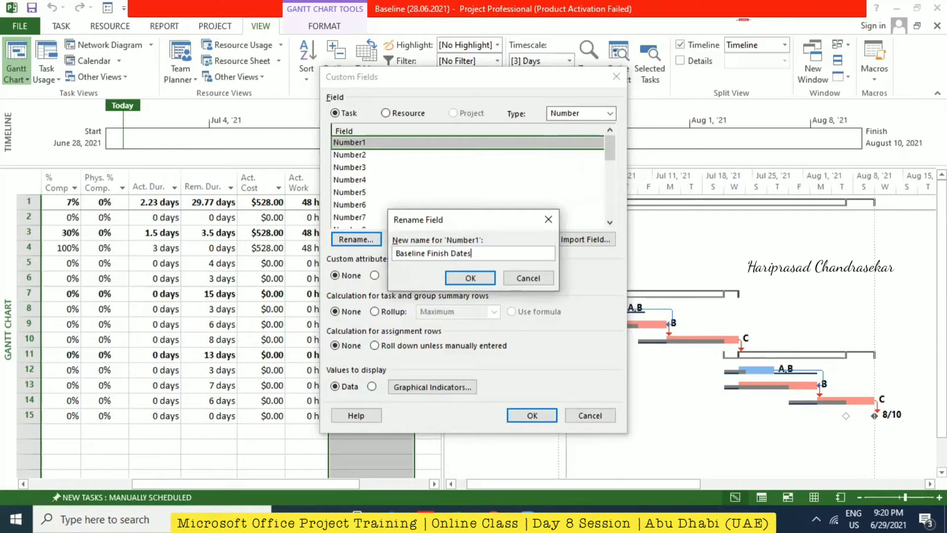
pyautogui.write(' Changed ?')
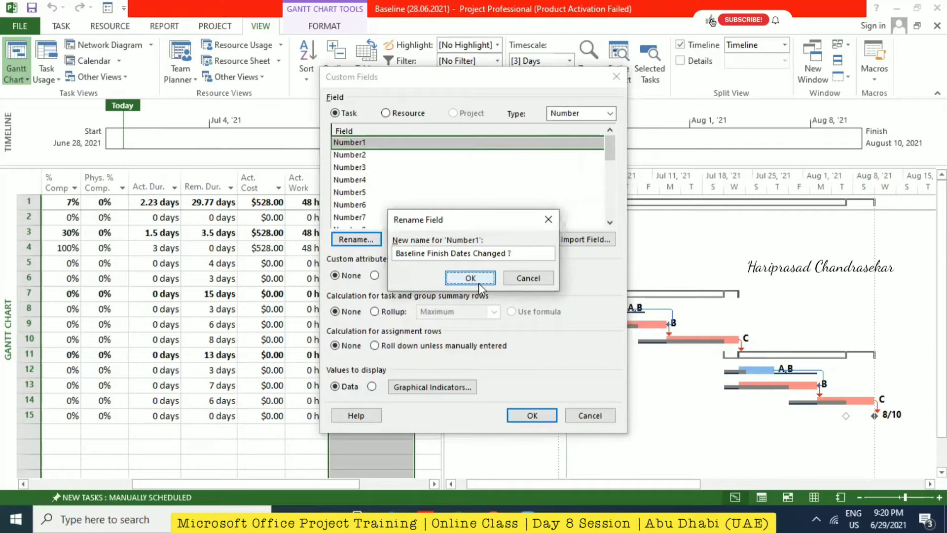
pyautogui.click(477, 279)
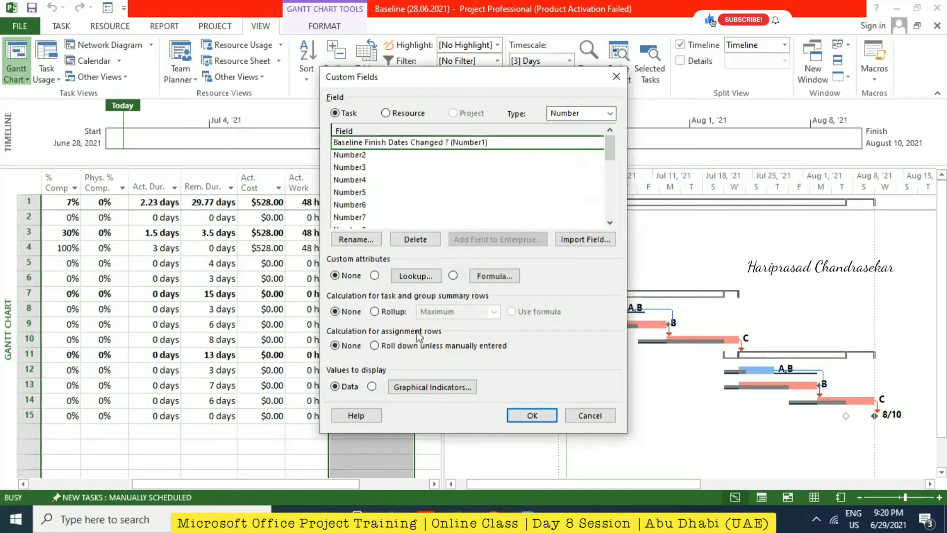
pyautogui.click(496, 276)
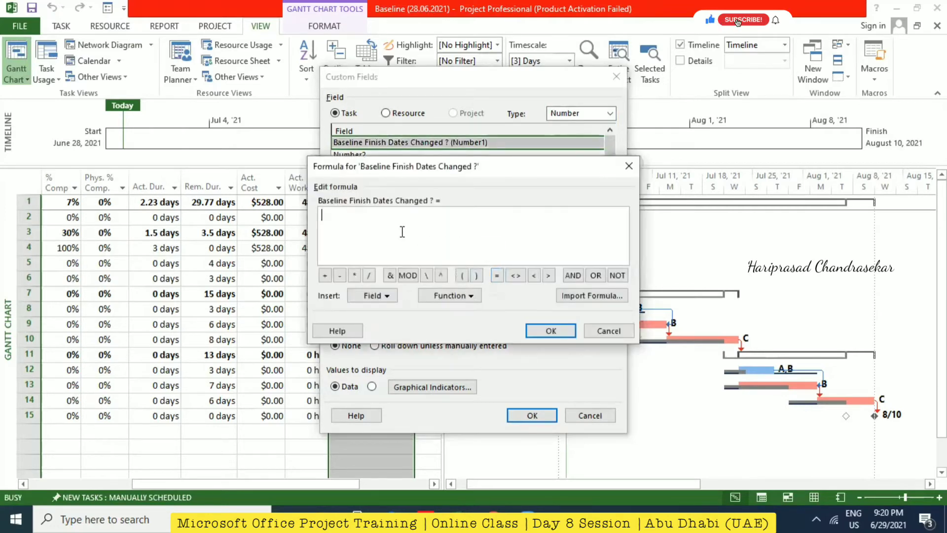
pyautogui.write('ba')
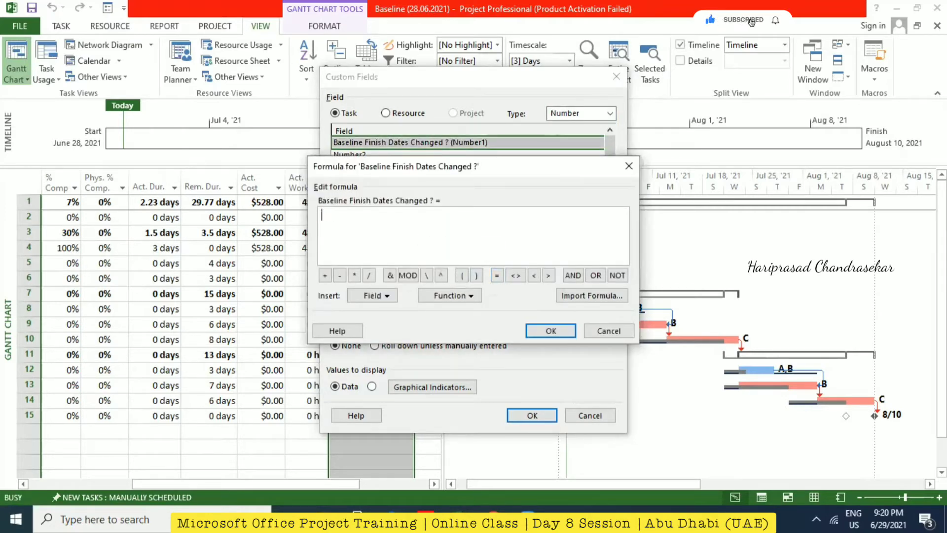
pyautogui.click(385, 295)
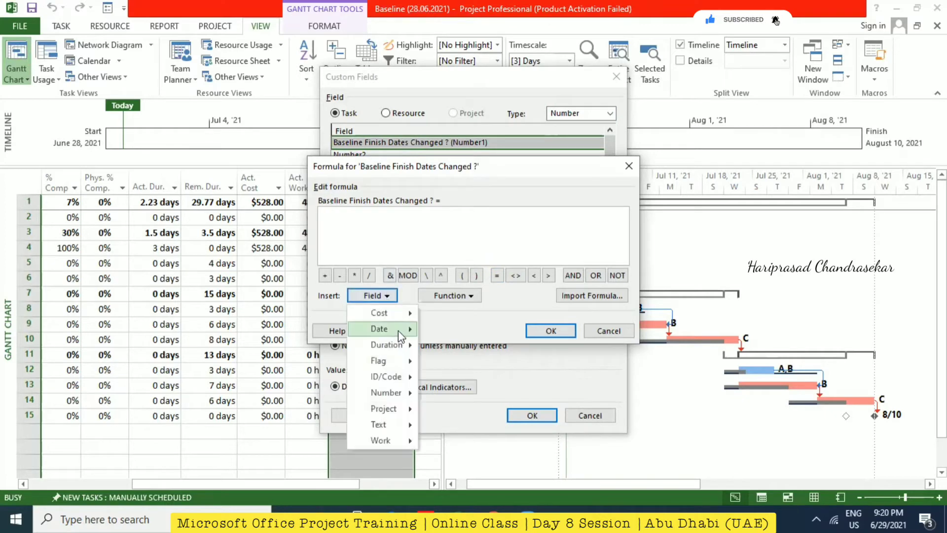
pyautogui.moveTo(398, 330)
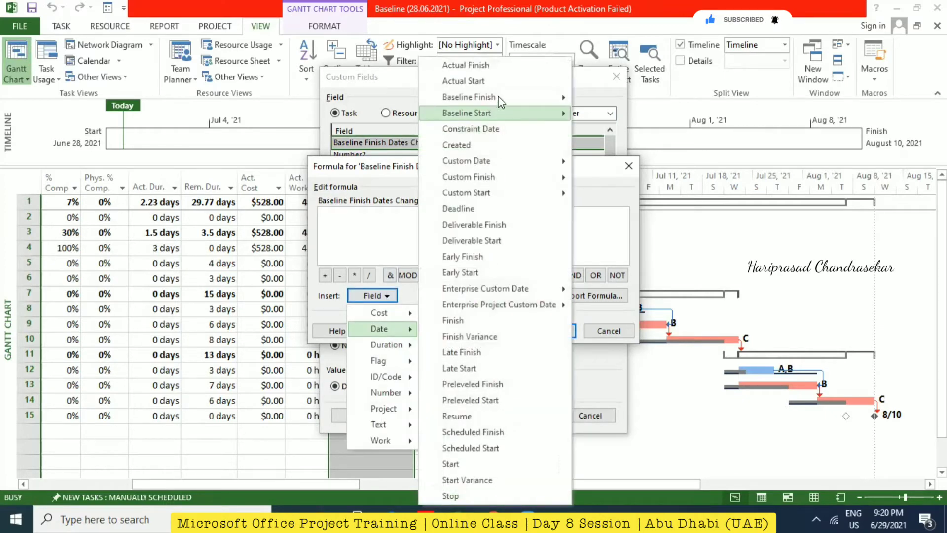
pyautogui.moveTo(563, 99)
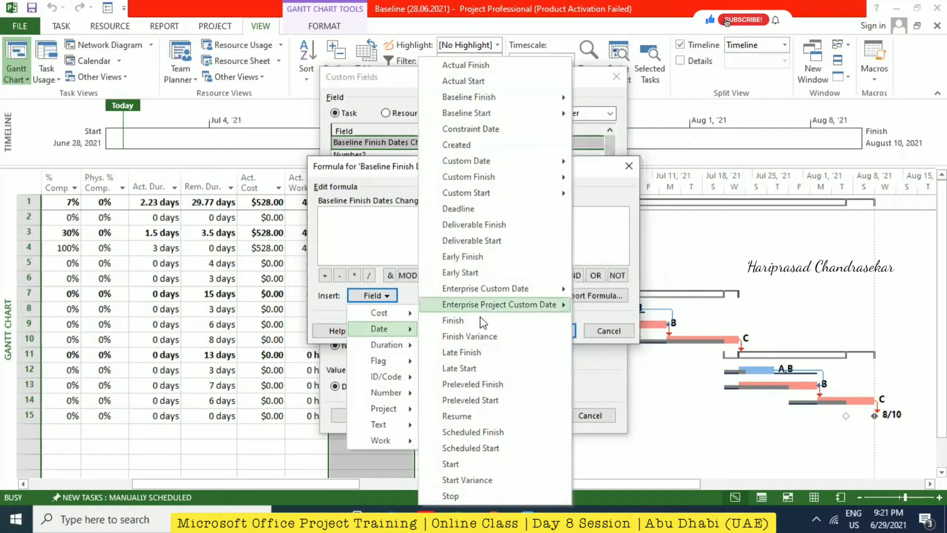
pyautogui.click(453, 320)
pyautogui.write('-')
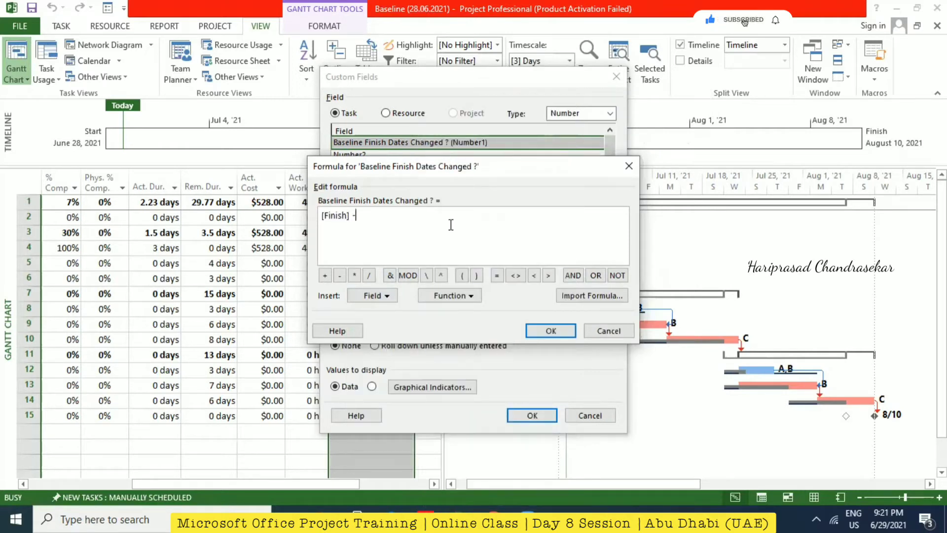
pyautogui.click(386, 297)
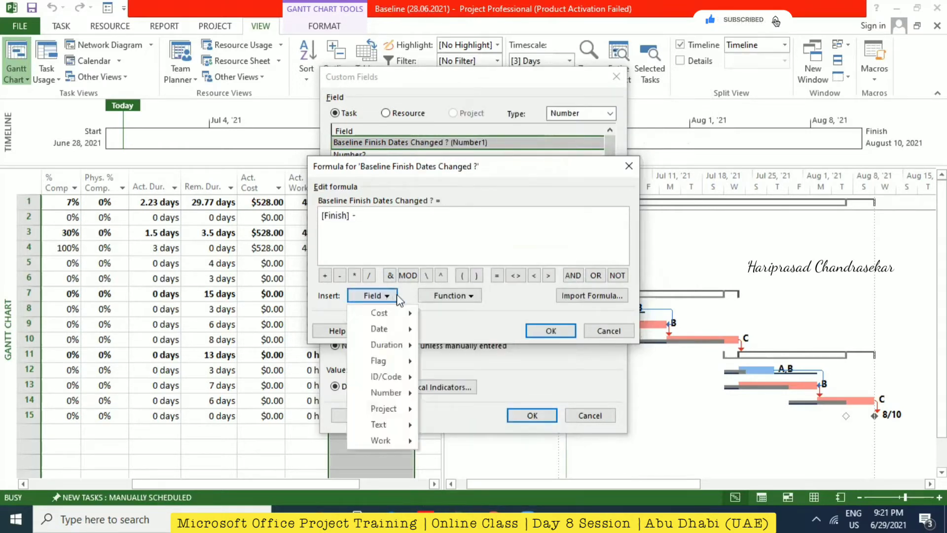
pyautogui.click(431, 238)
pyautogui.moveTo(405, 216); pyautogui.dragTo(290, 220)
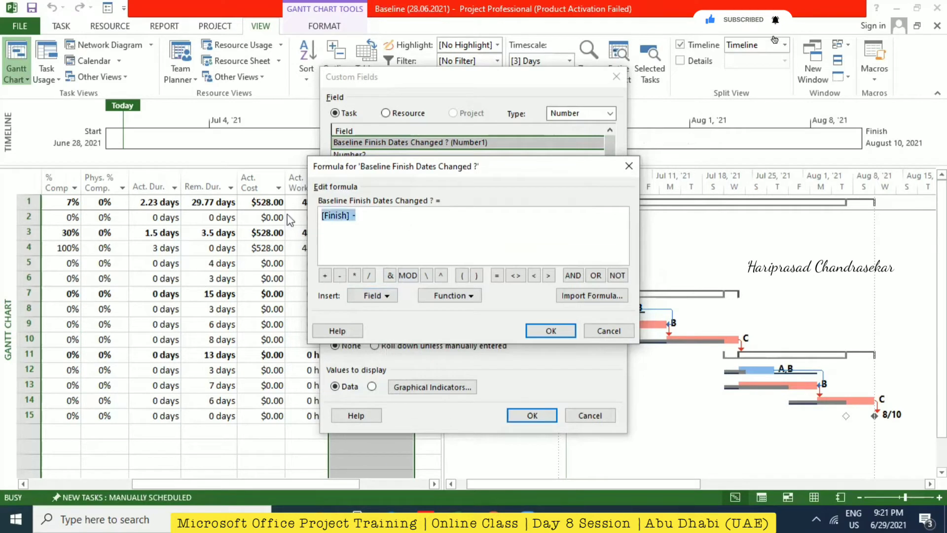
pyautogui.press('Delete')
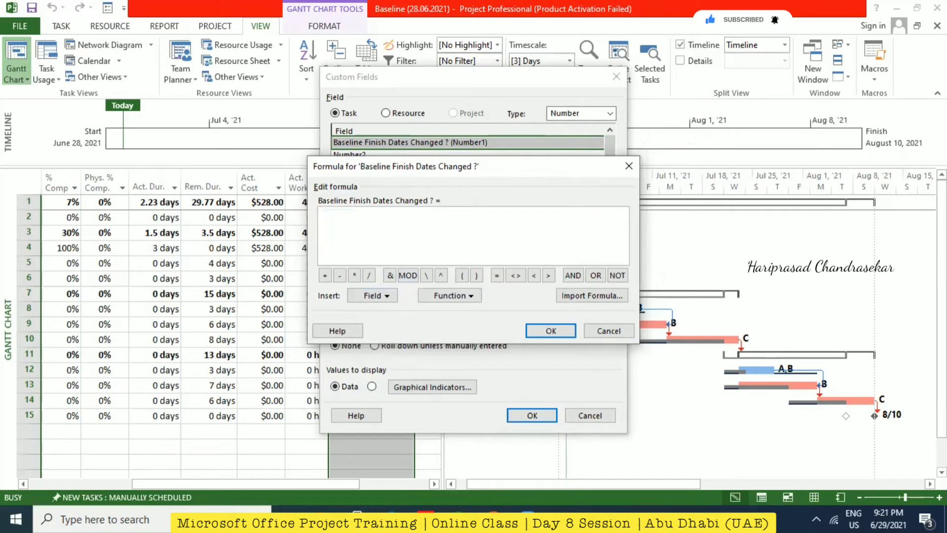
# Set the field's formula to [Baseline Finish] - [Actual Finish] and accept replacing the existing data with calculated values.
pyautogui.click(360, 298)
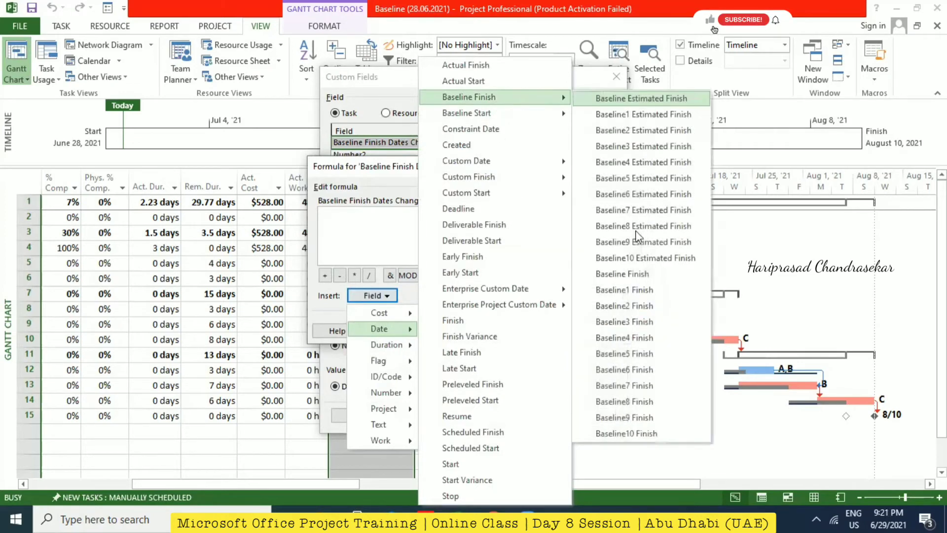
pyautogui.click(639, 274)
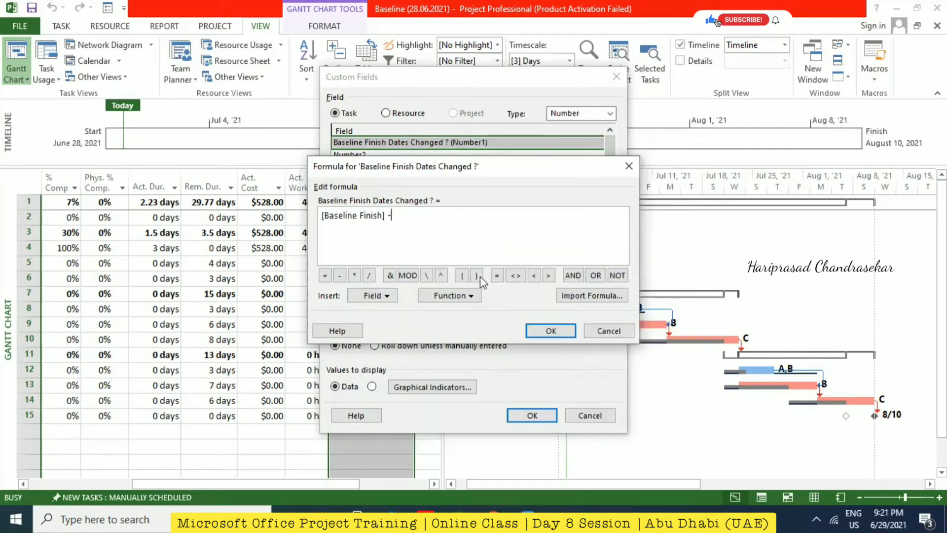
pyautogui.click(381, 297)
pyautogui.moveTo(390, 327)
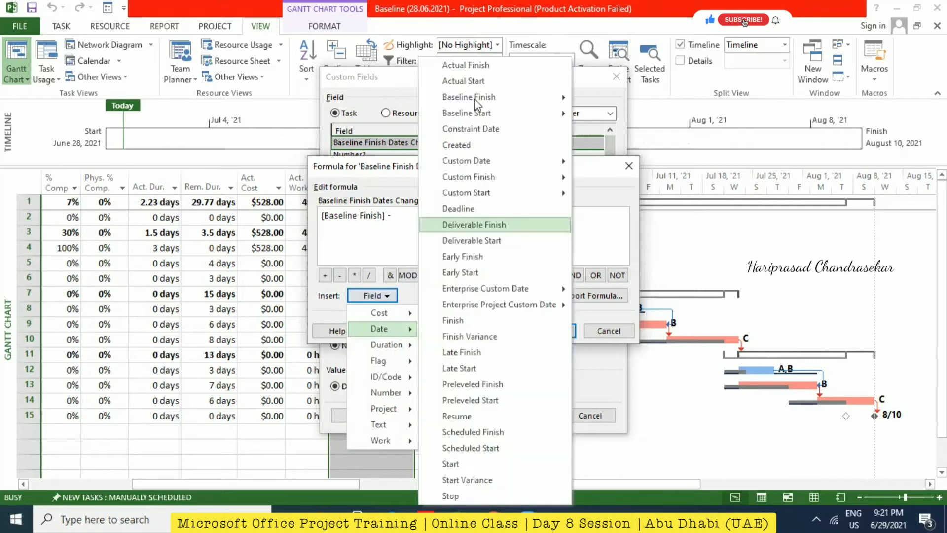
pyautogui.click(475, 69)
pyautogui.click(535, 331)
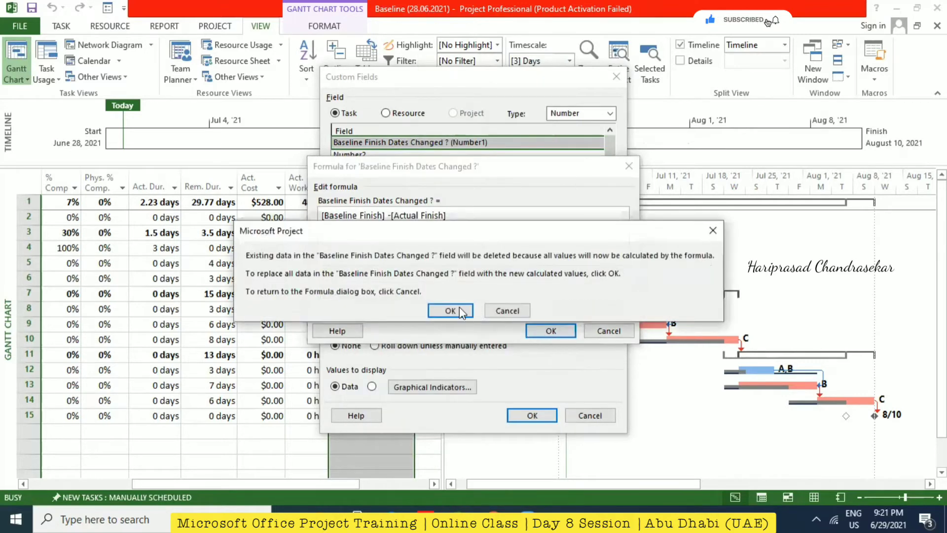
pyautogui.click(456, 308)
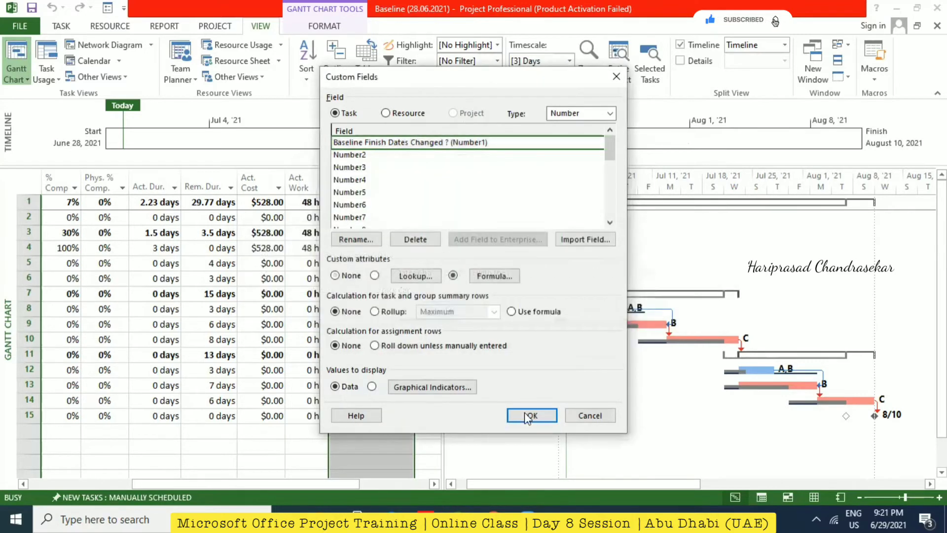
# Add three graphical indicator tests for nonsummary rows: equals, is less than, and is greater than.
pyautogui.click(426, 388)
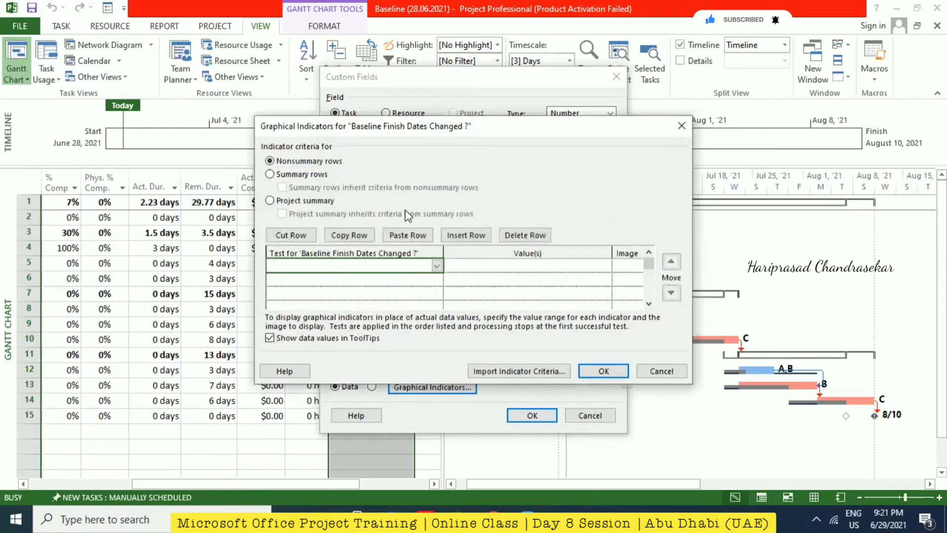
pyautogui.click(436, 265)
pyautogui.click(296, 274)
pyautogui.click(441, 286)
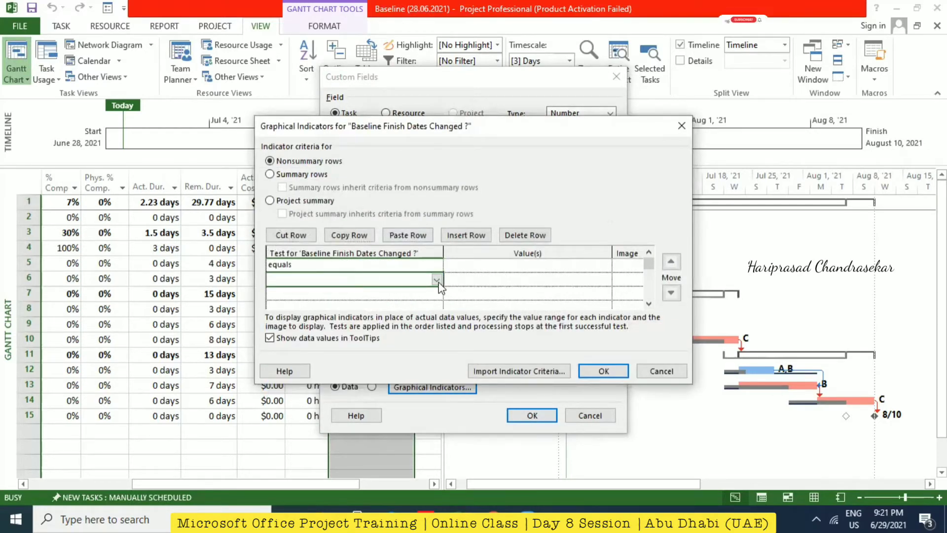
pyautogui.click(438, 282)
pyautogui.click(306, 329)
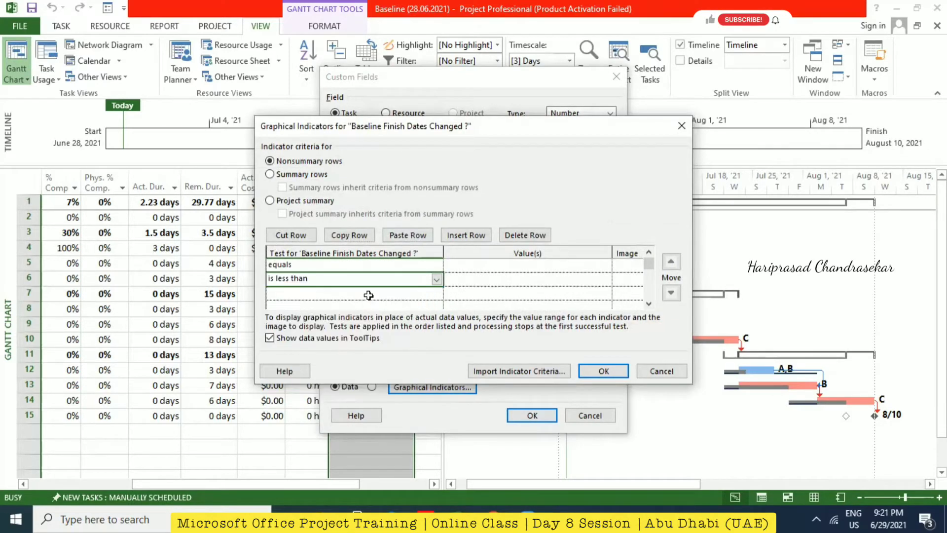
pyautogui.click(369, 295)
pyautogui.click(437, 293)
pyautogui.click(306, 323)
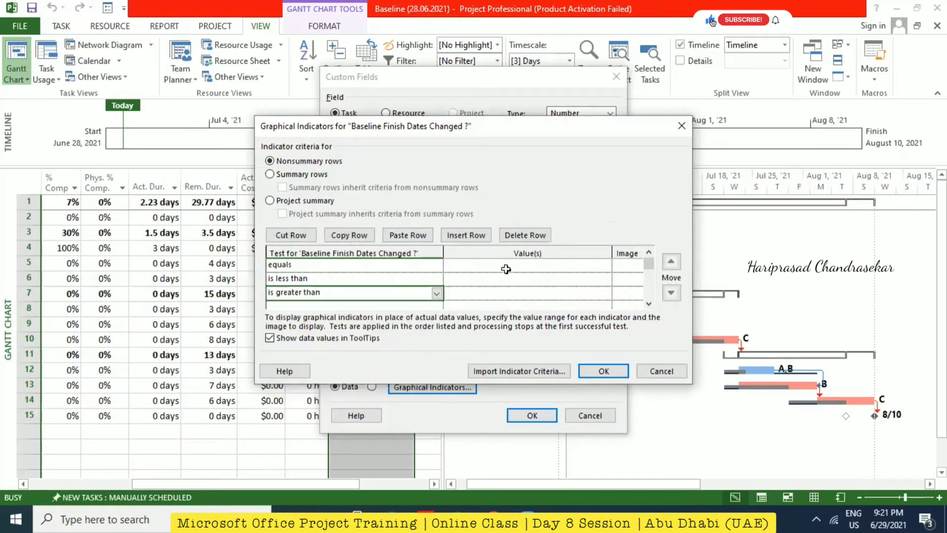
# Set the comparison value of all three indicator tests to 0.
pyautogui.click(506, 269)
pyautogui.write('0')
pyautogui.click(493, 278)
pyautogui.write('0')
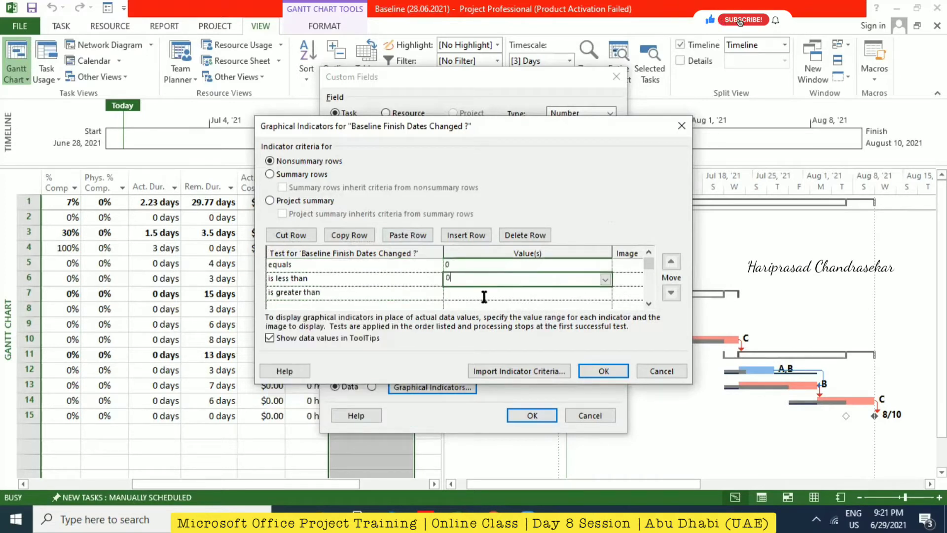
pyautogui.click(483, 296)
pyautogui.write('0')
# Assign the check mark image to the "equals" indicator test.
pyautogui.click(635, 266)
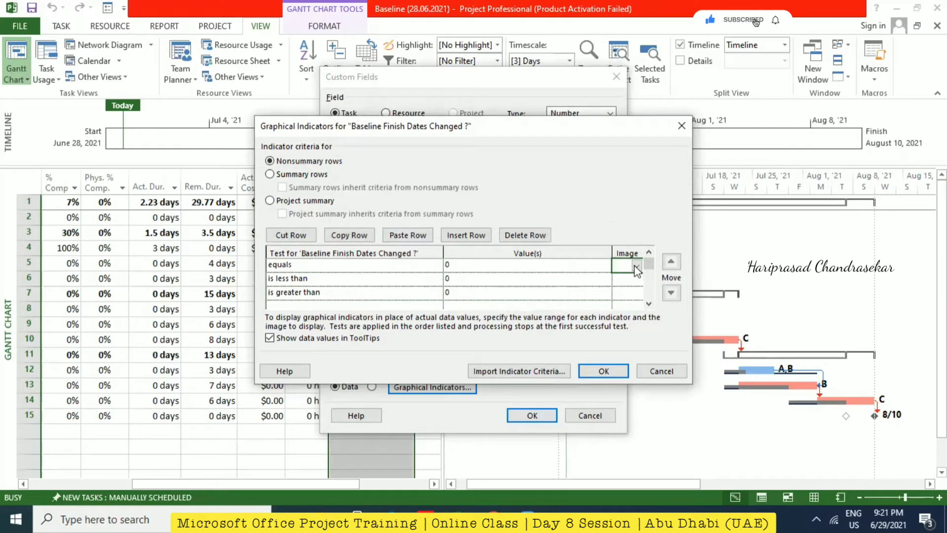
pyautogui.click(635, 268)
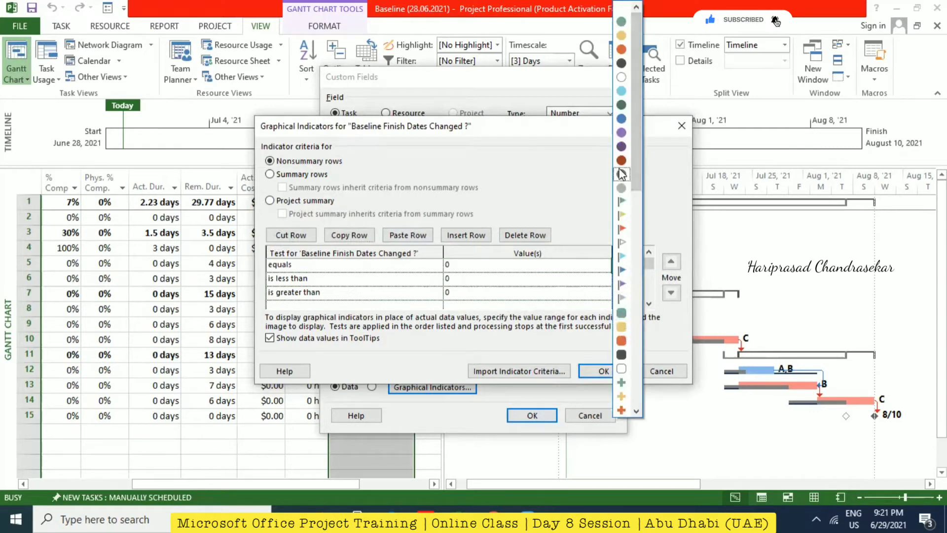
pyautogui.scroll(-5, 622, 286)
pyautogui.scroll(-4, 624, 320)
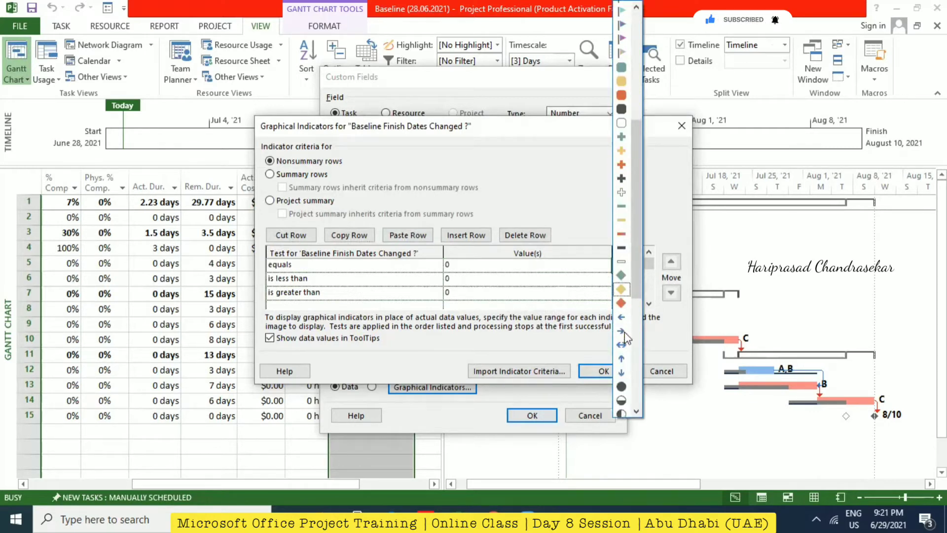
pyautogui.click(624, 386)
# Assign the blue down arrow image to the "is less than" indicator test.
pyautogui.click(632, 278)
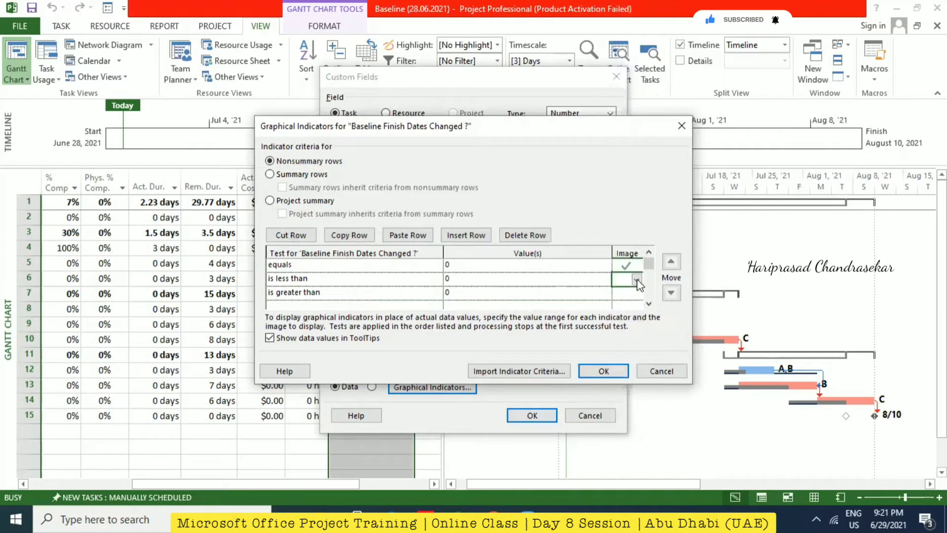
pyautogui.click(635, 279)
pyautogui.scroll(-5, 631, 305)
pyautogui.click(622, 356)
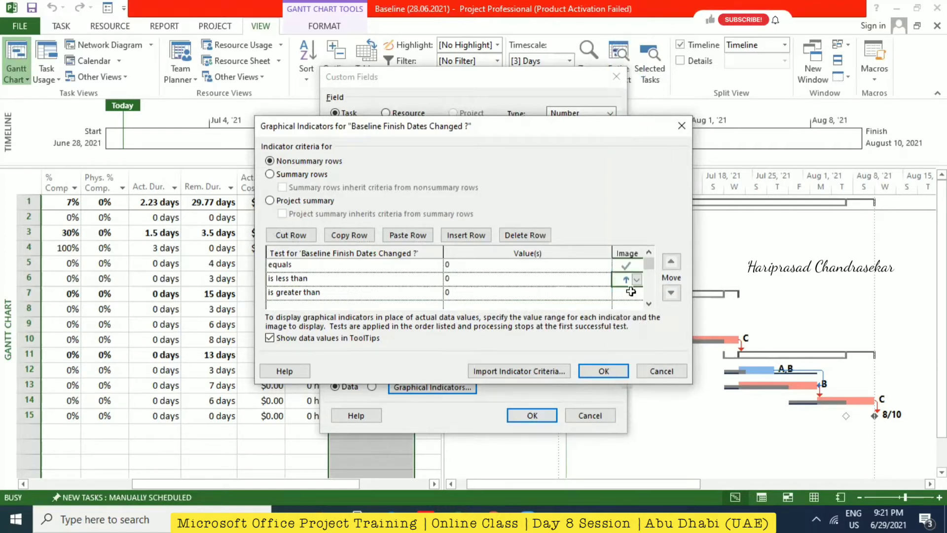
pyautogui.click(636, 279)
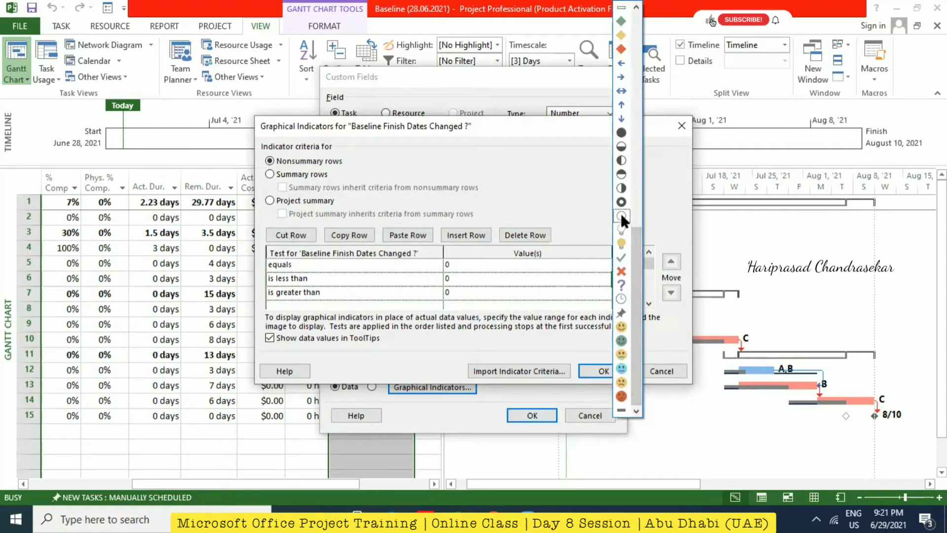
# Assign the blue up arrow image to the "is greater than" indicator test and accept the custom field settings.
pyautogui.click(636, 296)
pyautogui.click(639, 294)
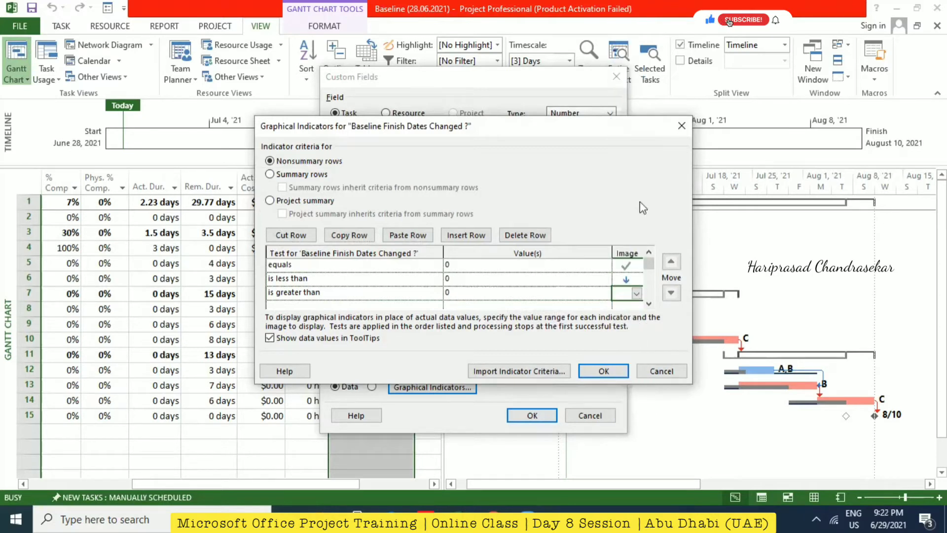
pyautogui.click(637, 293)
pyautogui.scroll(-3, 621, 207)
pyautogui.scroll(-3, 619, 207)
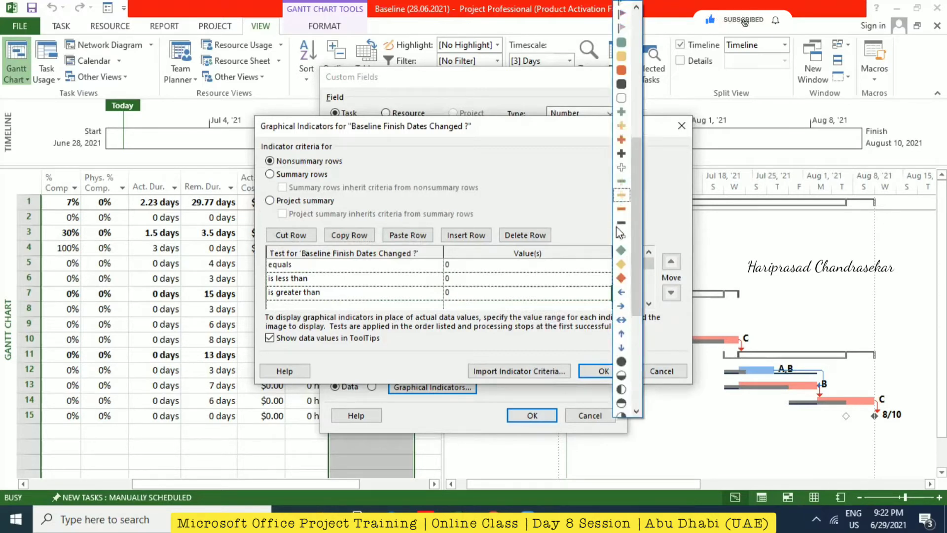
pyautogui.click(621, 272)
pyautogui.click(604, 371)
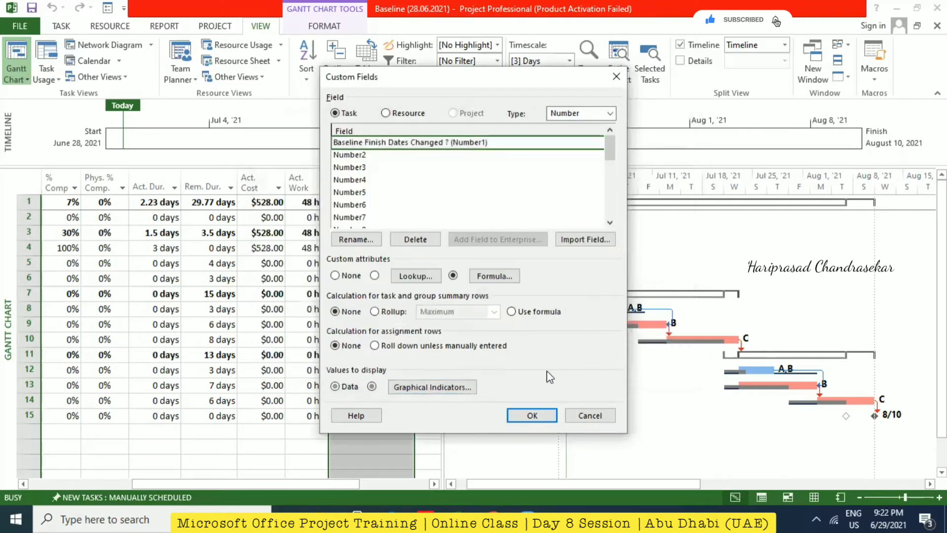
pyautogui.click(533, 415)
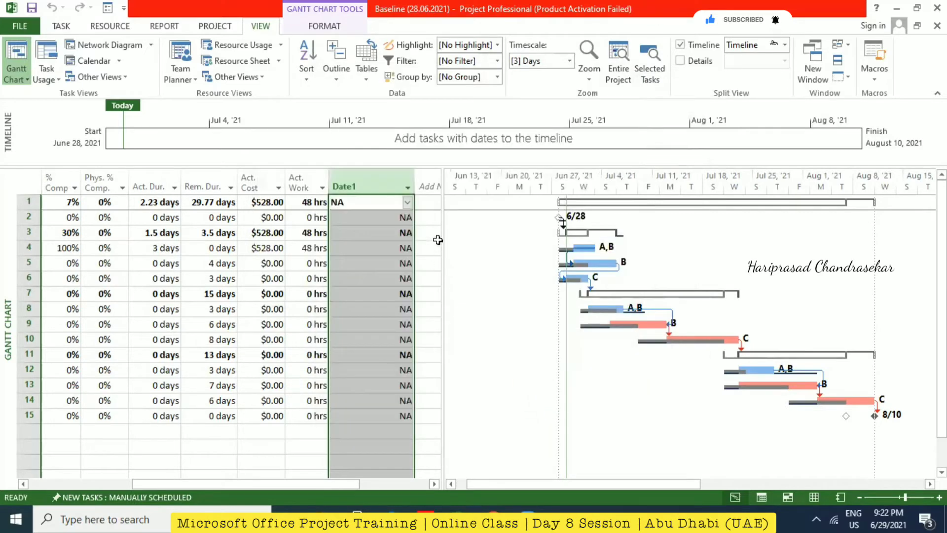
# Replace the Date1 column with the Baseline Finish Dates Changed ? (Number1) field.
pyautogui.rightClick(371, 176)
pyautogui.press('Escape')
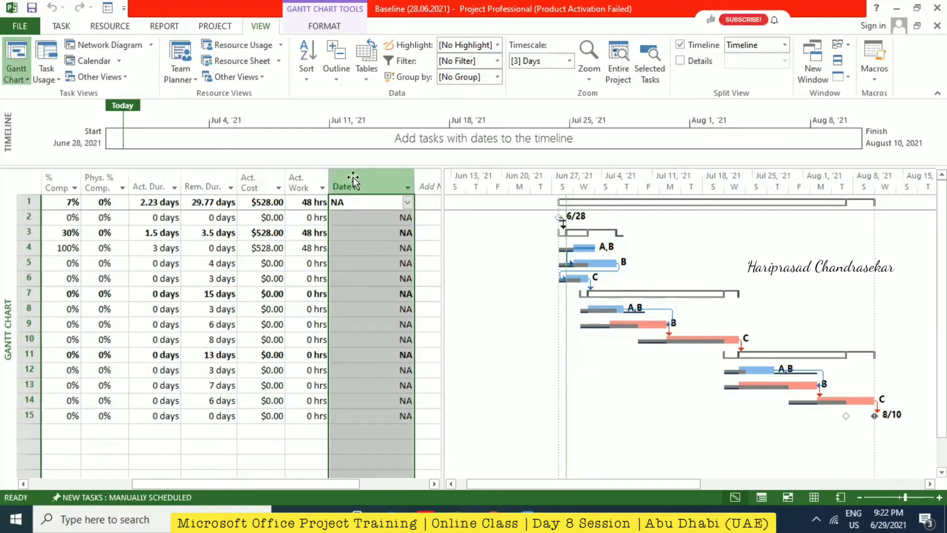
pyautogui.doubleClick(353, 183)
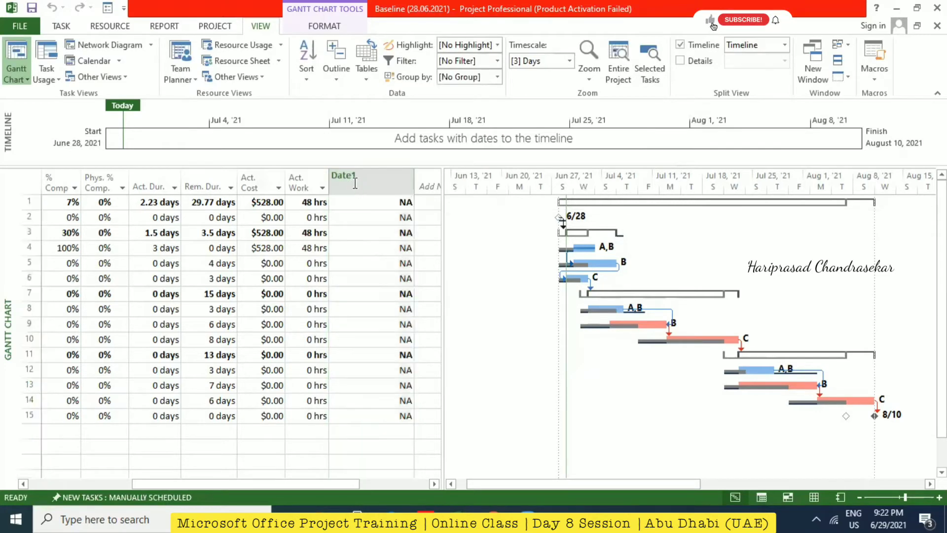
pyautogui.write('B')
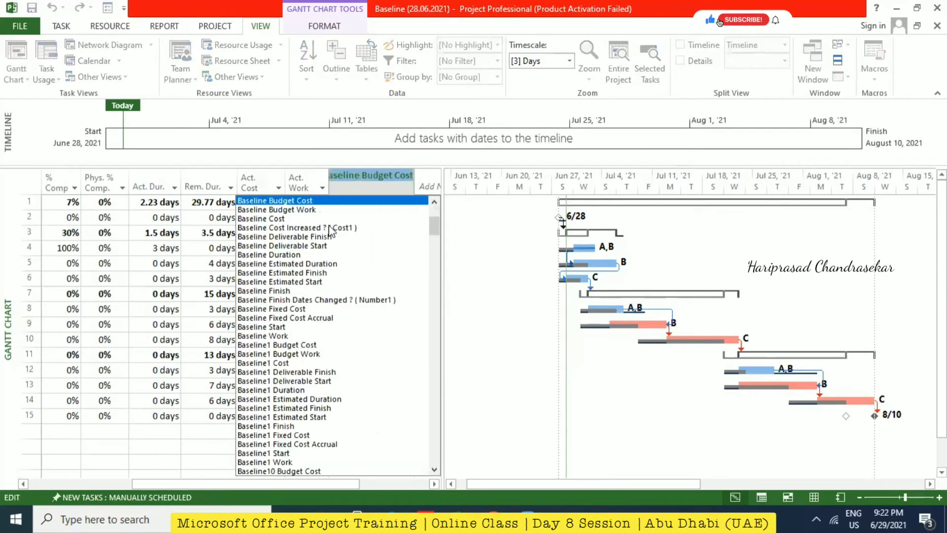
pyautogui.click(316, 300)
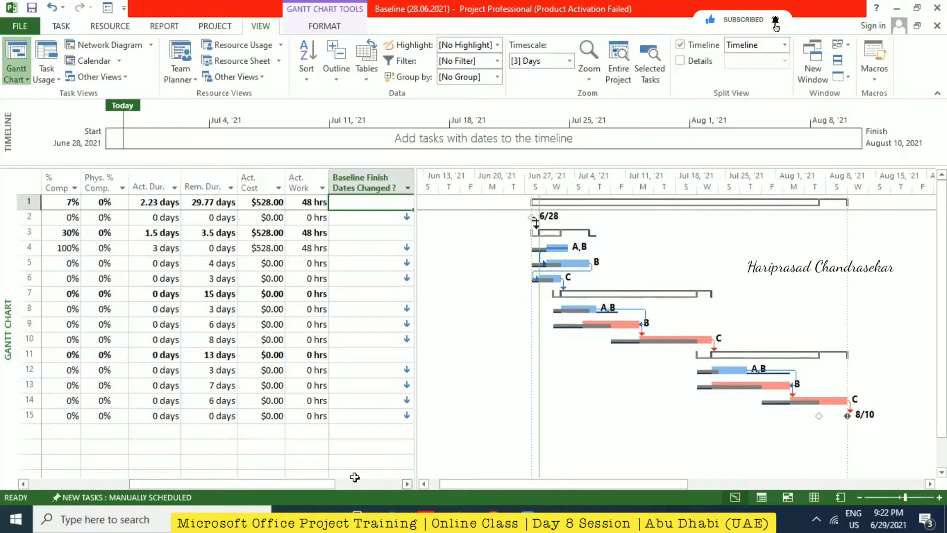
# Examine the Baseline Finish Dates Changed ? column against the tasks' actual dates, and review its graphical indicator criteria.
pyautogui.hscroll(1, 355, 477)
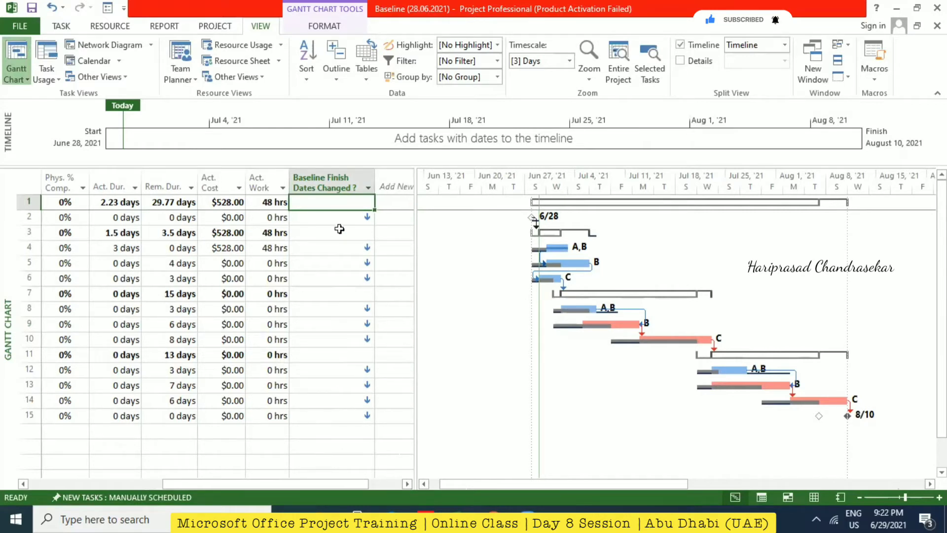
pyautogui.hscroll(-1, 291, 424)
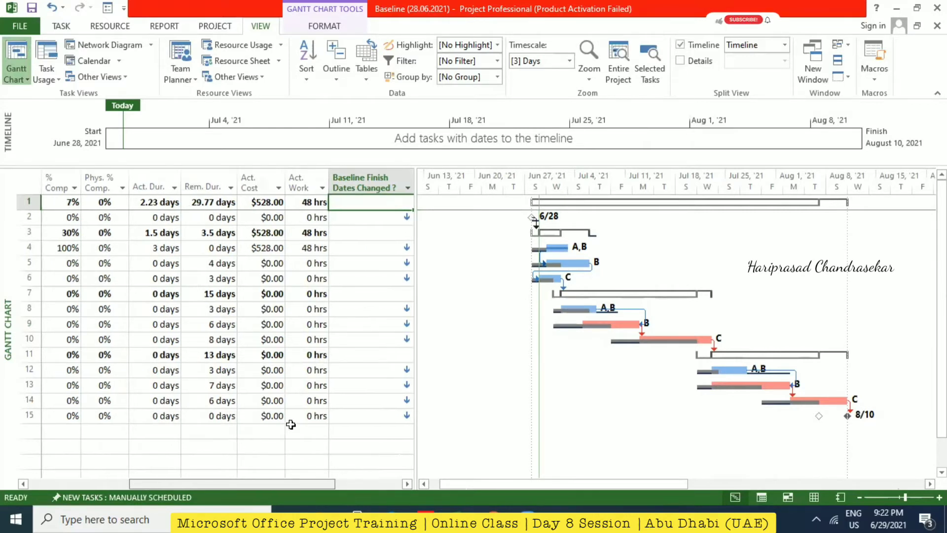
pyautogui.moveTo(280, 475); pyautogui.dragTo(154, 450)
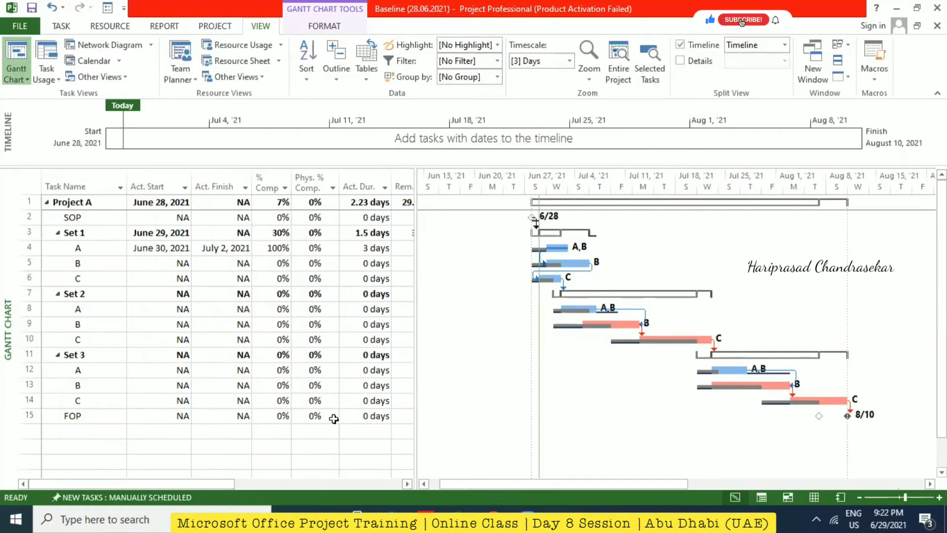
pyautogui.moveTo(227, 479); pyautogui.dragTo(276, 475)
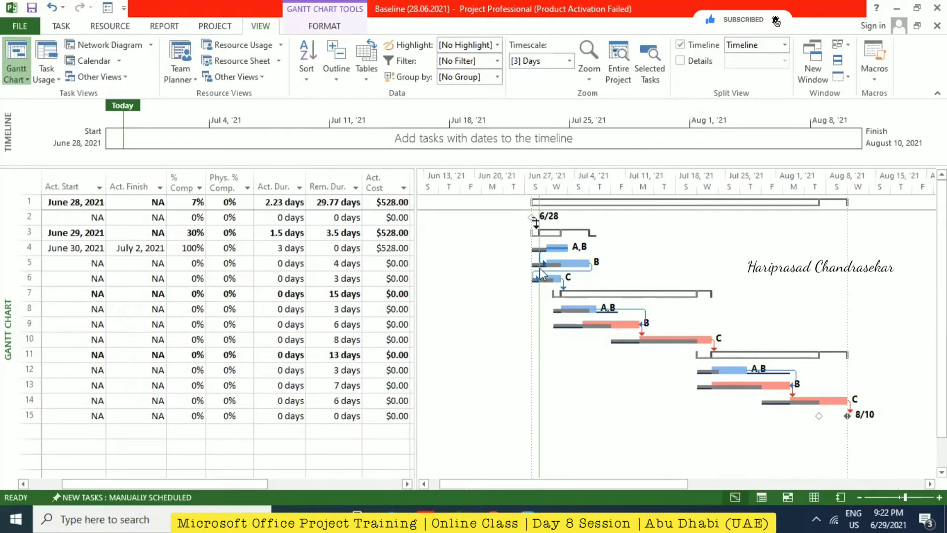
pyautogui.moveTo(296, 477); pyautogui.dragTo(431, 478)
pyautogui.rightClick(291, 176)
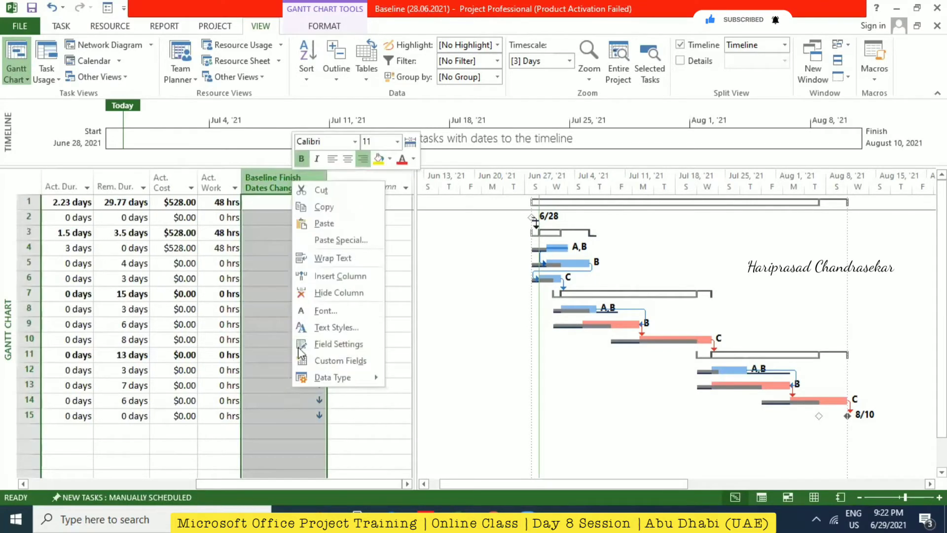
pyautogui.click(331, 361)
pyautogui.click(451, 386)
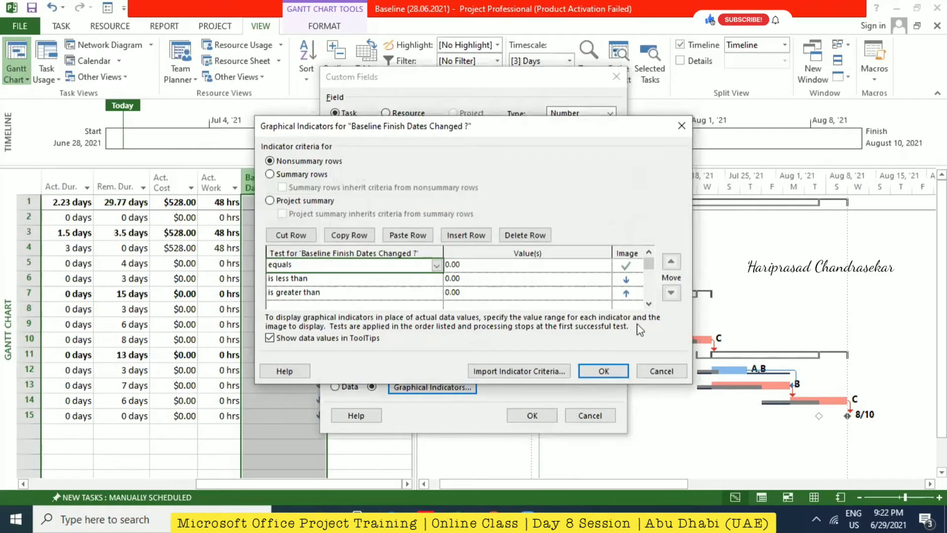
pyautogui.click(661, 370)
pyautogui.click(590, 415)
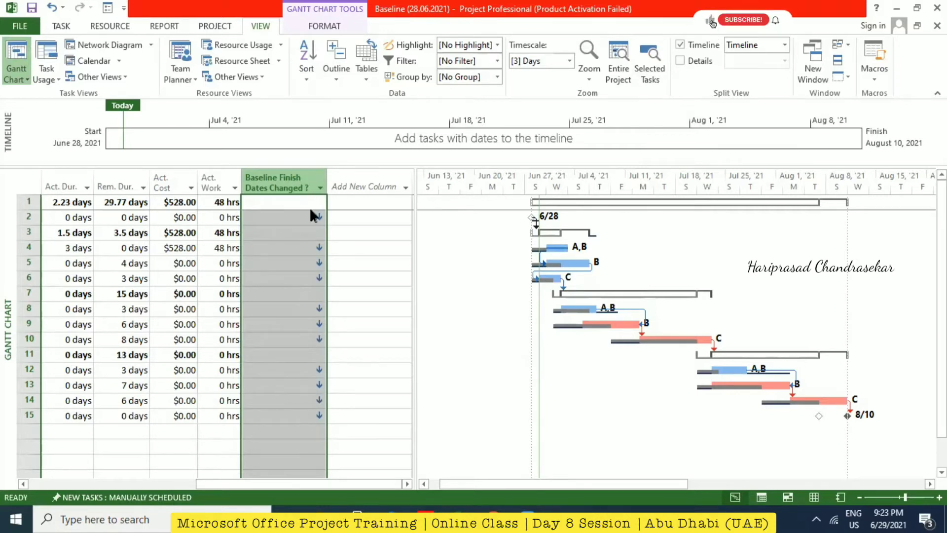
# Change the formula of the Baseline Finish Dates Changed ? field to [Actual Finish]-[Baseline Finish].
pyautogui.rightClick(306, 178)
pyautogui.click(358, 358)
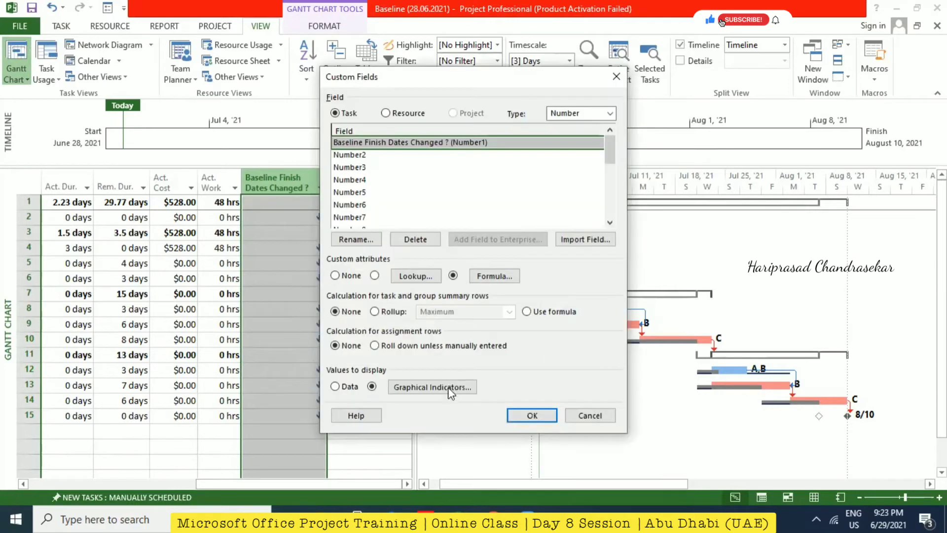
pyautogui.click(496, 274)
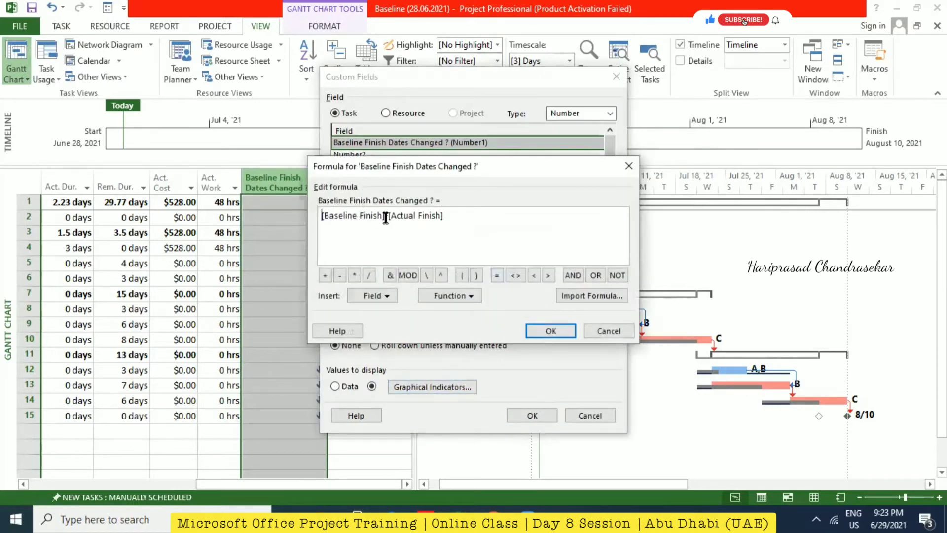
pyautogui.moveTo(385, 217); pyautogui.dragTo(269, 221)
pyautogui.press('Delete')
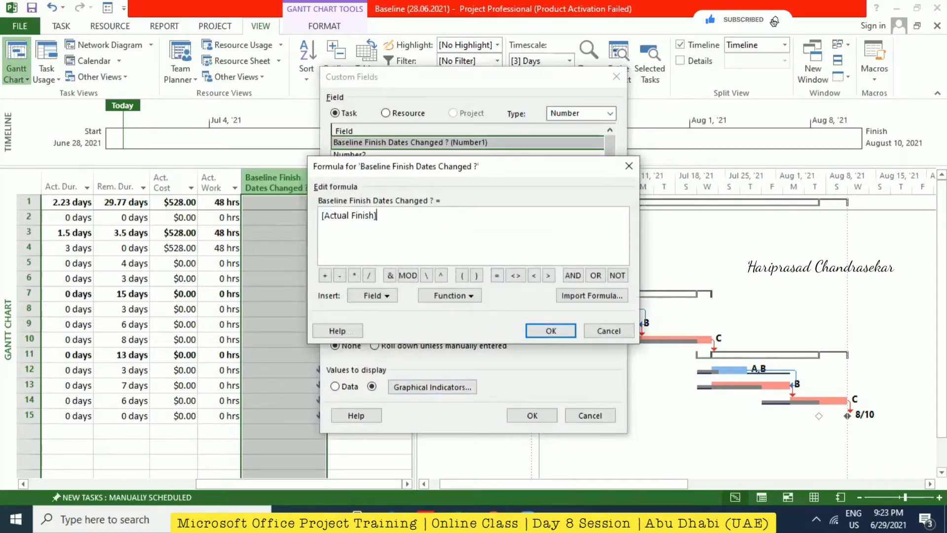
pyautogui.click(393, 296)
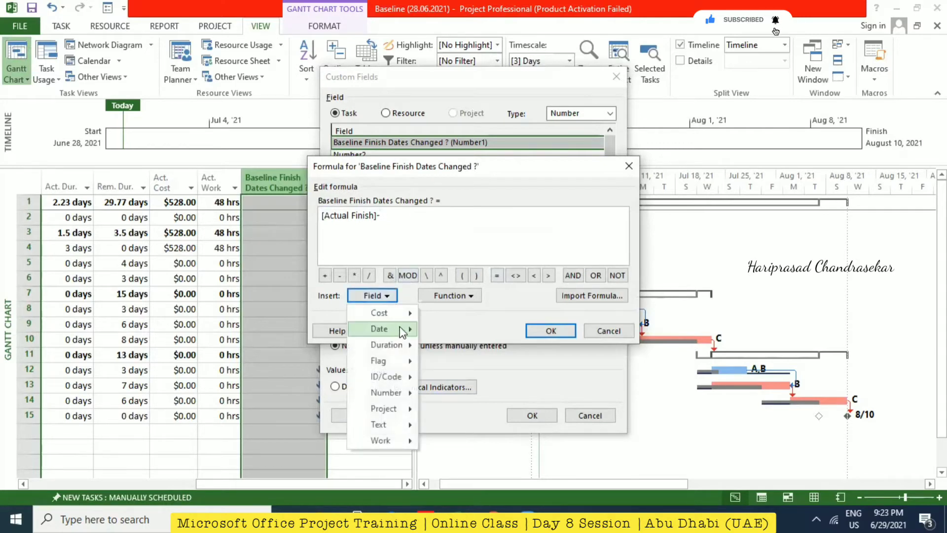
pyautogui.moveTo(391, 330)
pyautogui.moveTo(488, 103)
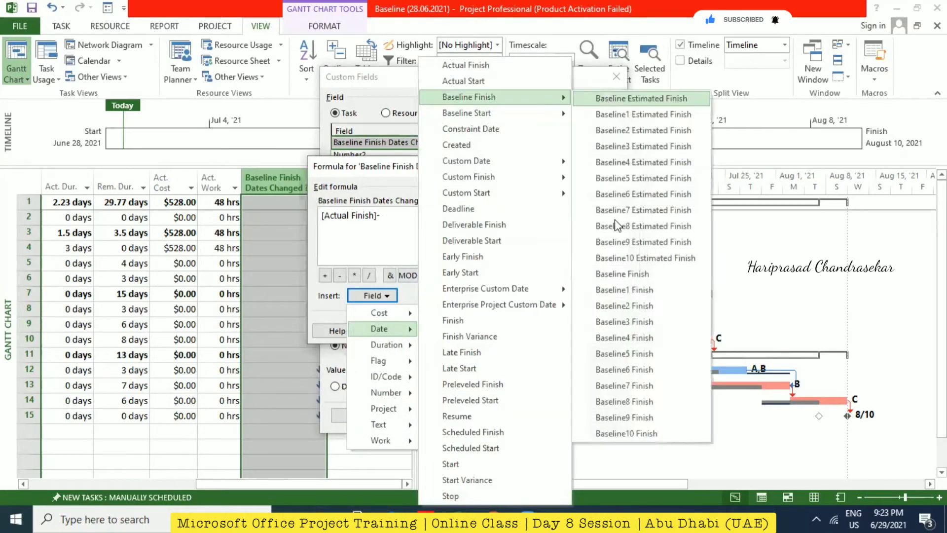
pyautogui.click(622, 274)
pyautogui.click(547, 329)
pyautogui.click(530, 414)
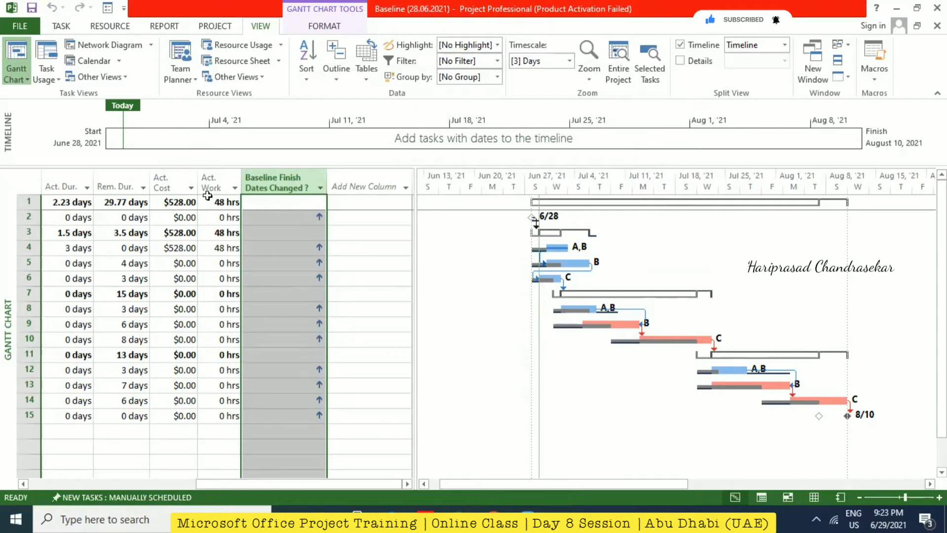
# Update task B under Set 1 to 100% complete.
pyautogui.hscroll(-6, 270, 446)
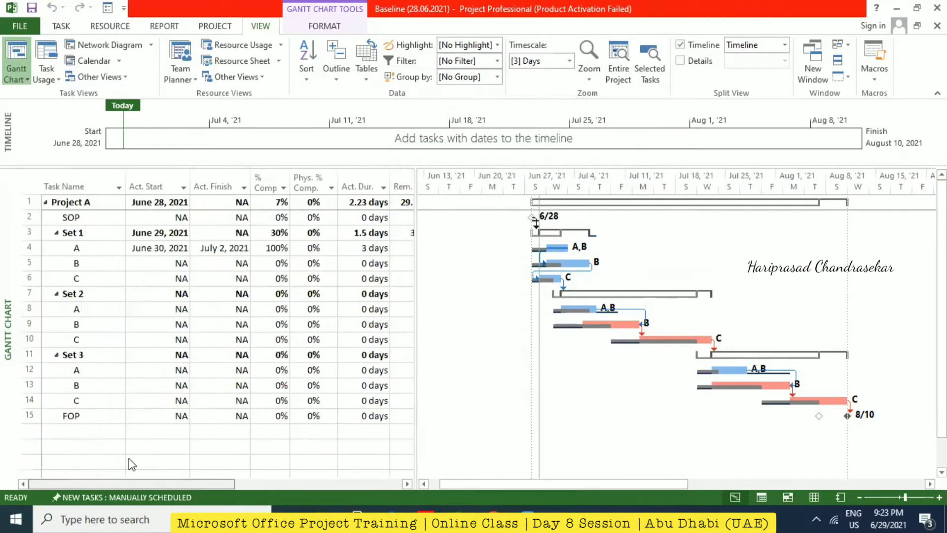
pyautogui.click(79, 263)
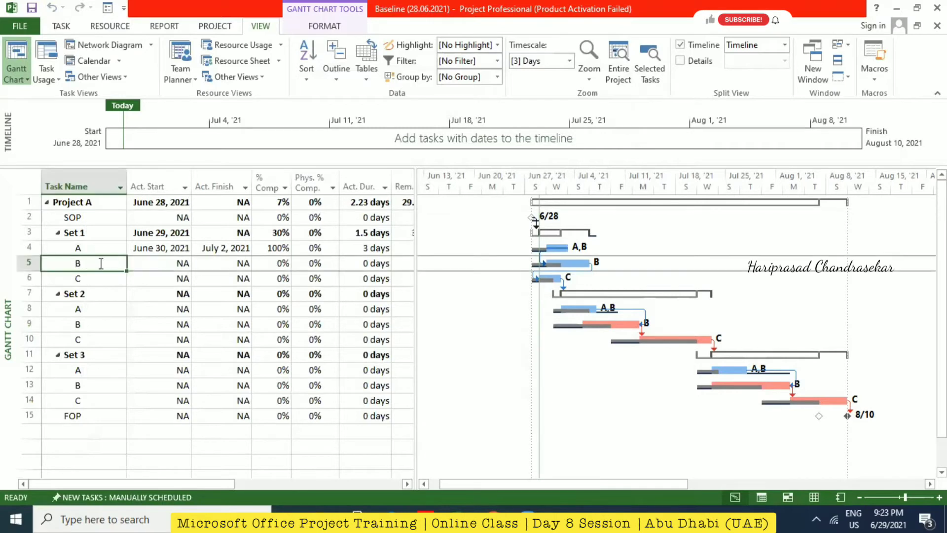
pyautogui.click(64, 26)
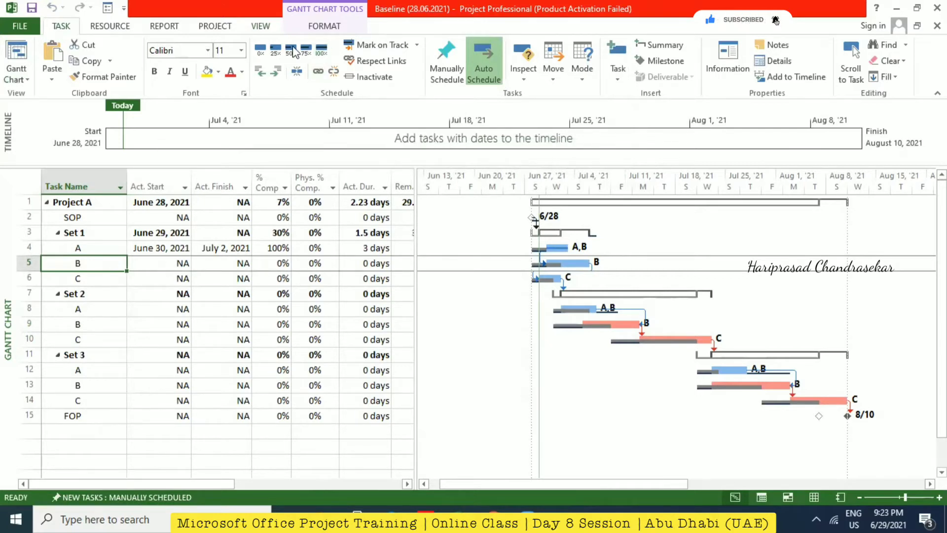
pyautogui.click(728, 59)
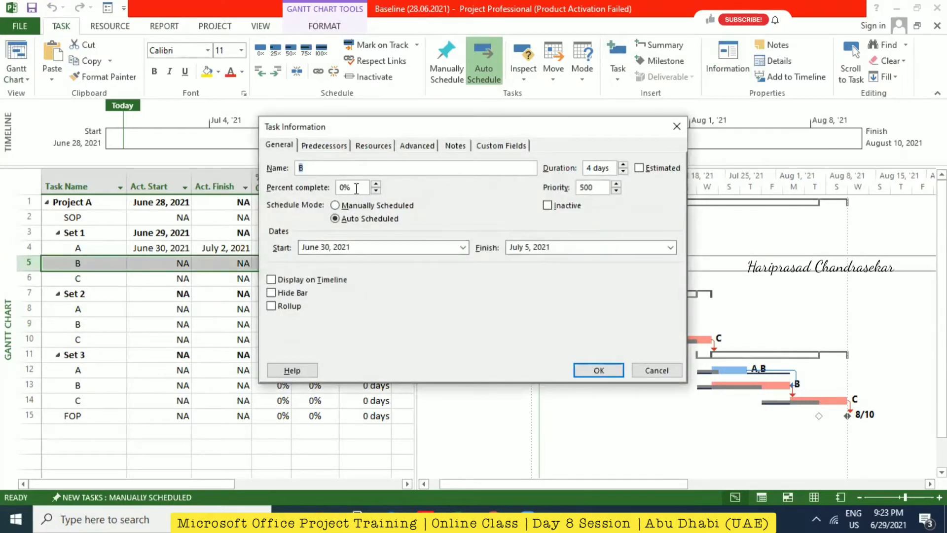
pyautogui.click(655, 370)
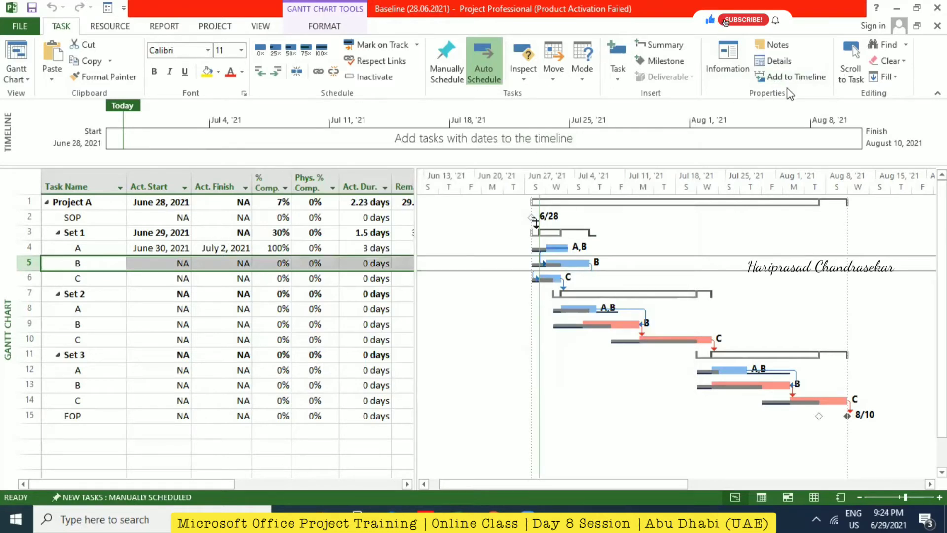
pyautogui.click(417, 51)
pyautogui.click(390, 78)
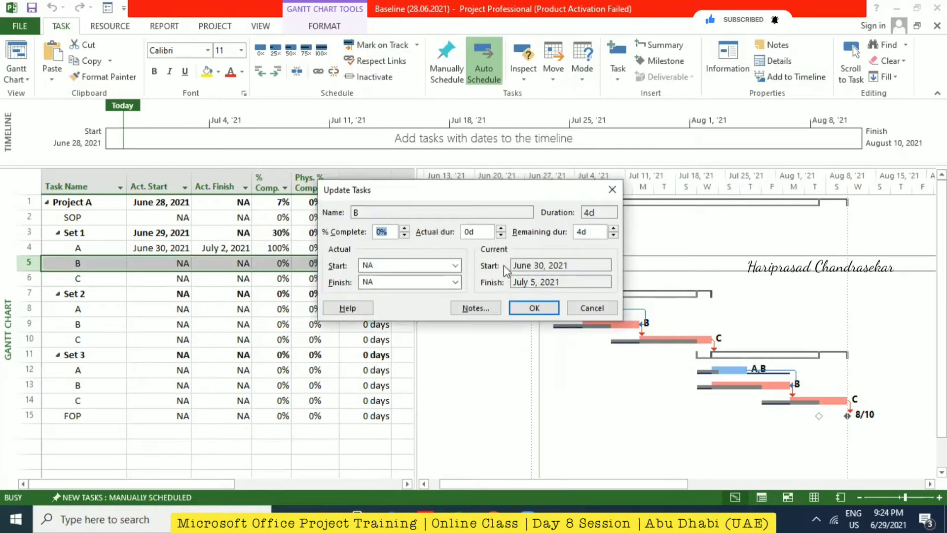
pyautogui.write('100')
pyautogui.click(531, 308)
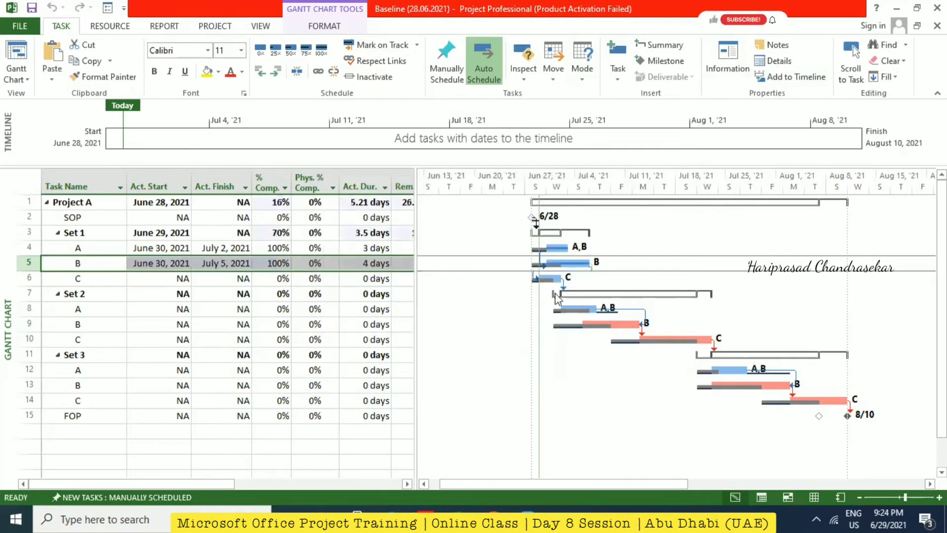
# Set the actual start of task B under Set 1 to July 5, 2021.
pyautogui.click(186, 264)
pyautogui.click(185, 264)
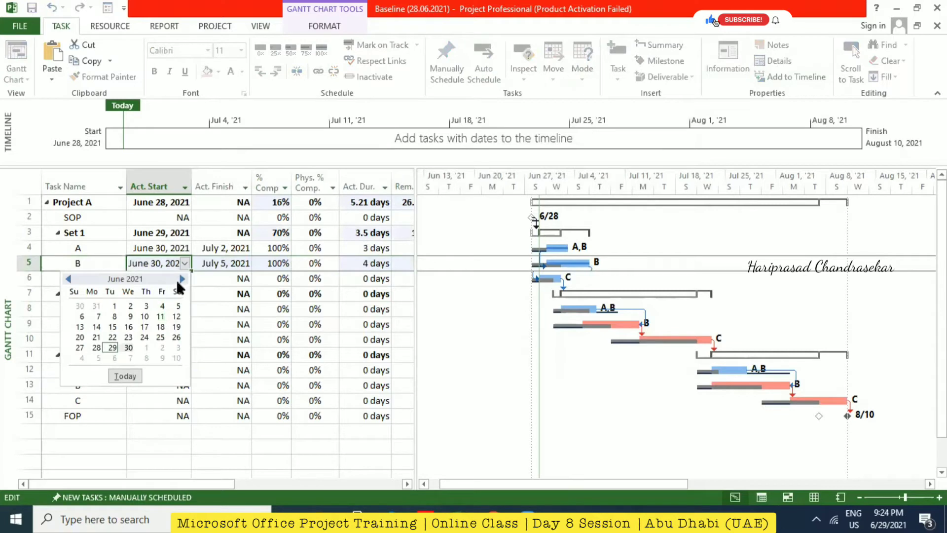
pyautogui.click(182, 279)
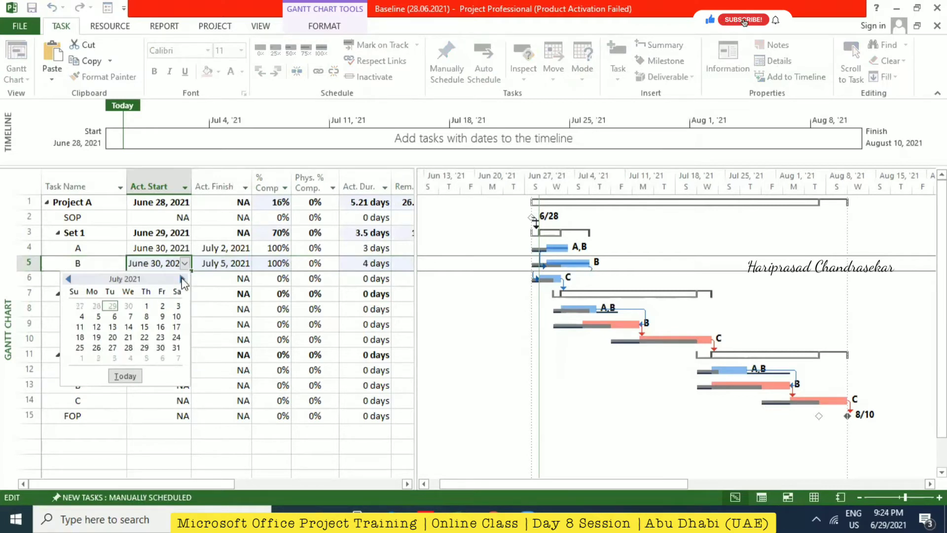
pyautogui.click(98, 316)
pyautogui.click(243, 263)
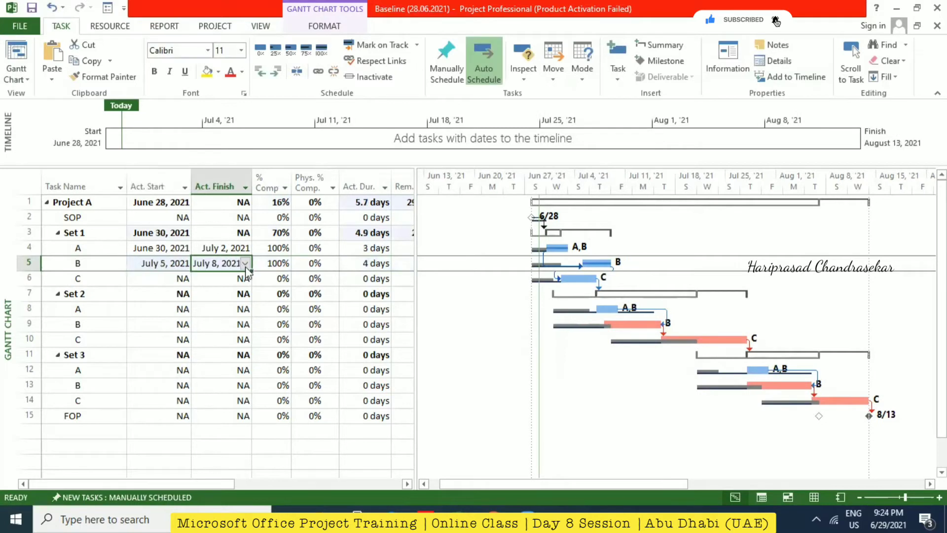
pyautogui.click(245, 263)
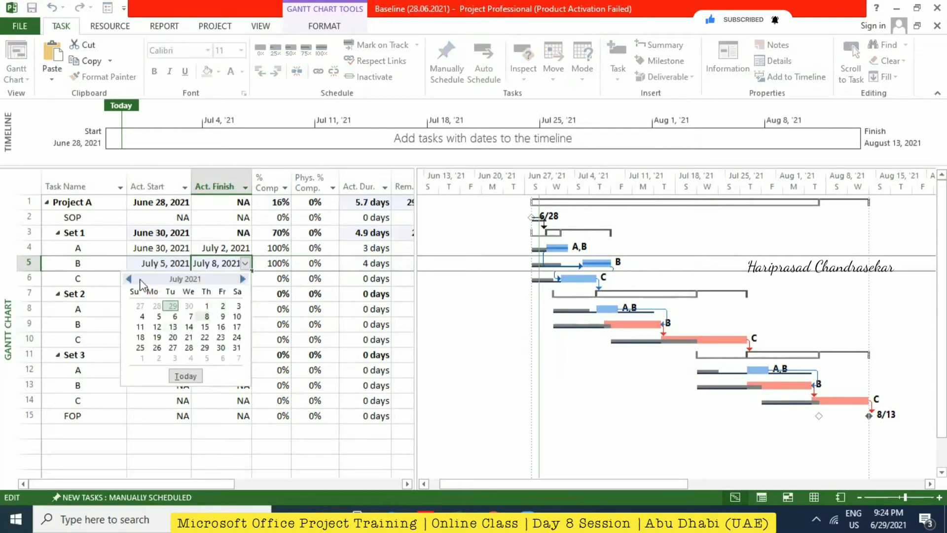
pyautogui.press('Escape')
# Set the actual start of task B under Set 1 to June 24, 2021.
pyautogui.click(185, 262)
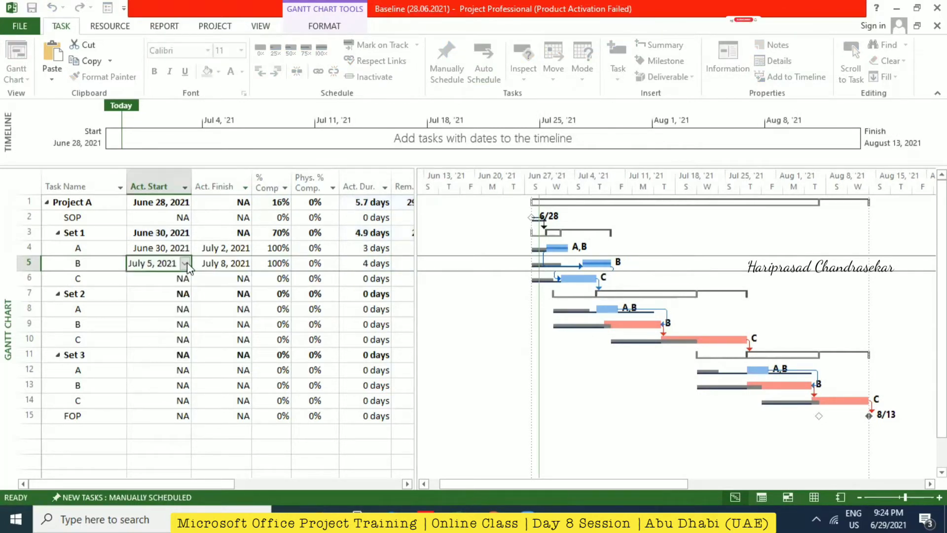
pyautogui.click(184, 263)
pyautogui.click(70, 279)
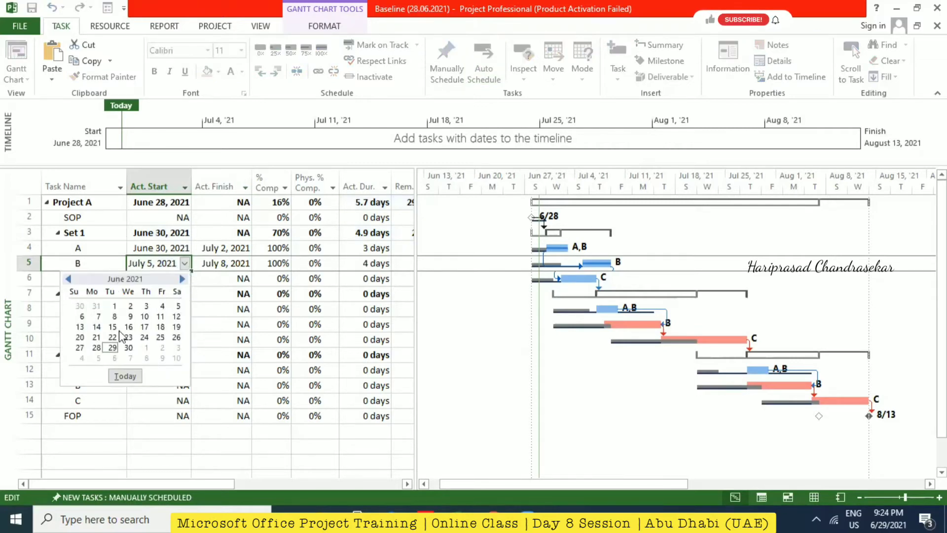
pyautogui.click(144, 338)
pyautogui.press('Return')
pyautogui.click(413, 297)
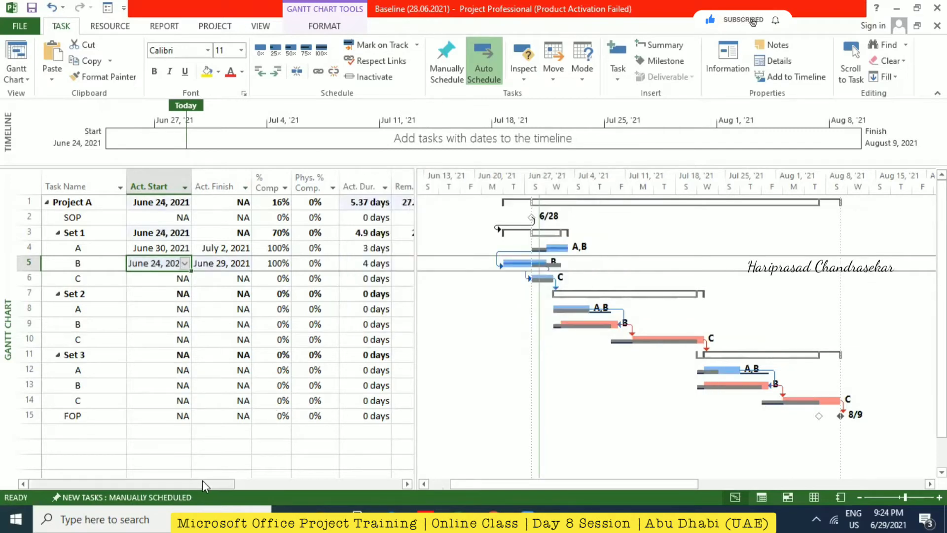
# Check the Baseline Finish Dates Changed ? indicator for task B under Set 1, and save the project.
pyautogui.click(282, 483)
pyautogui.click(316, 263)
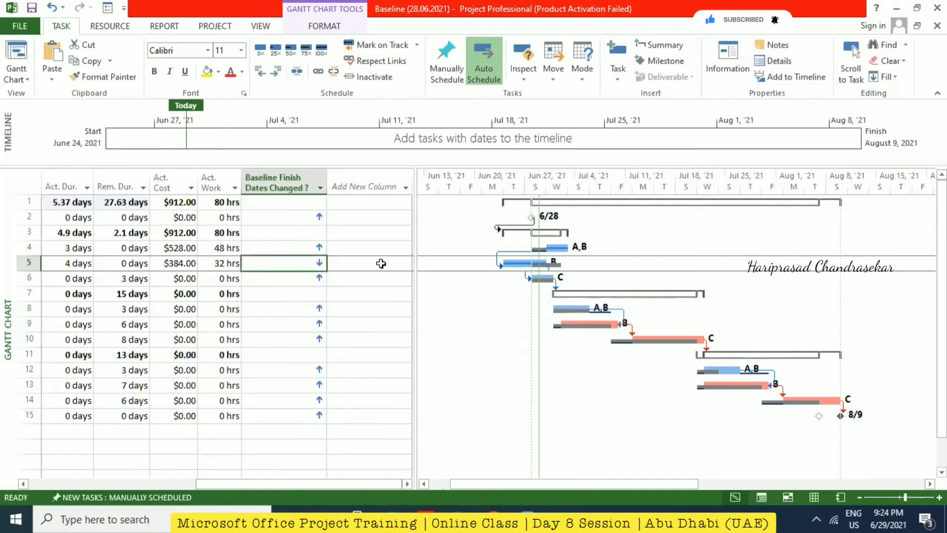
pyautogui.click(376, 265)
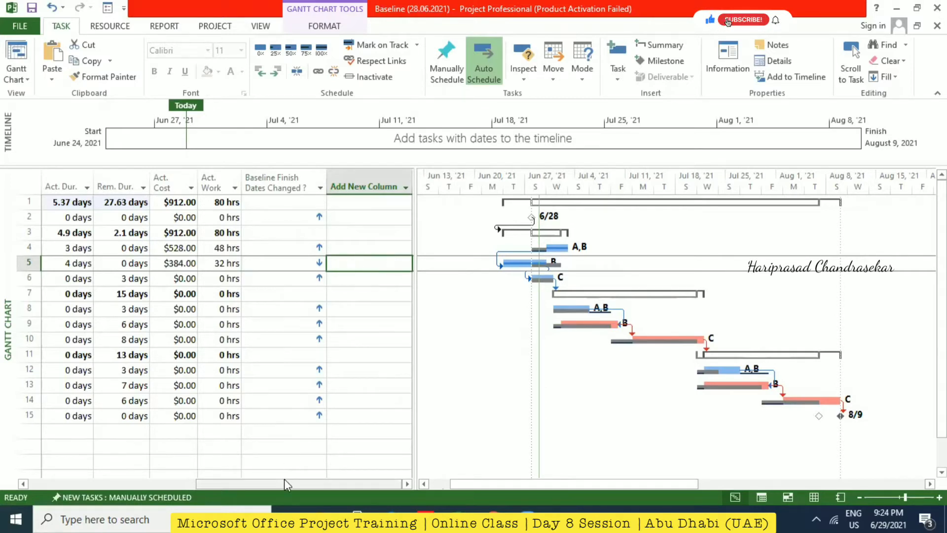
pyautogui.moveTo(284, 479); pyautogui.dragTo(91, 456)
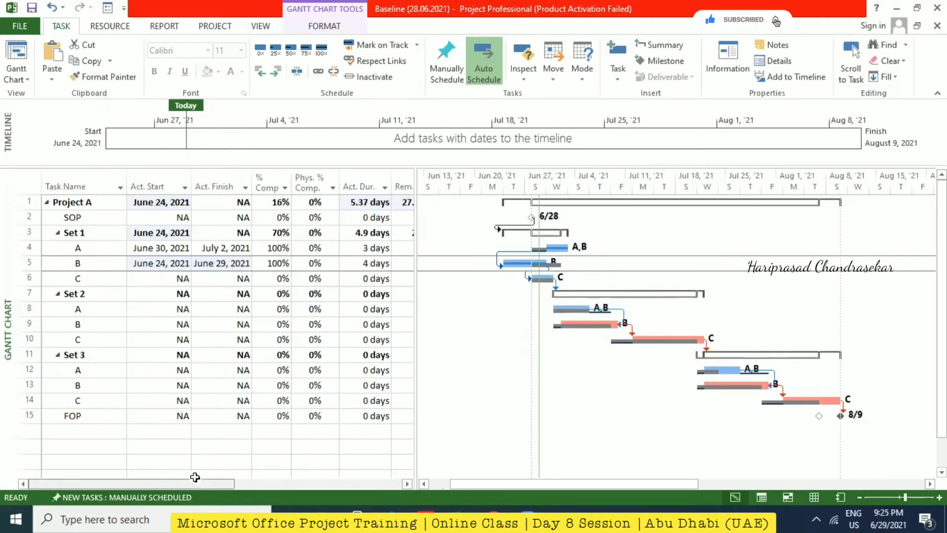
pyautogui.click(276, 478)
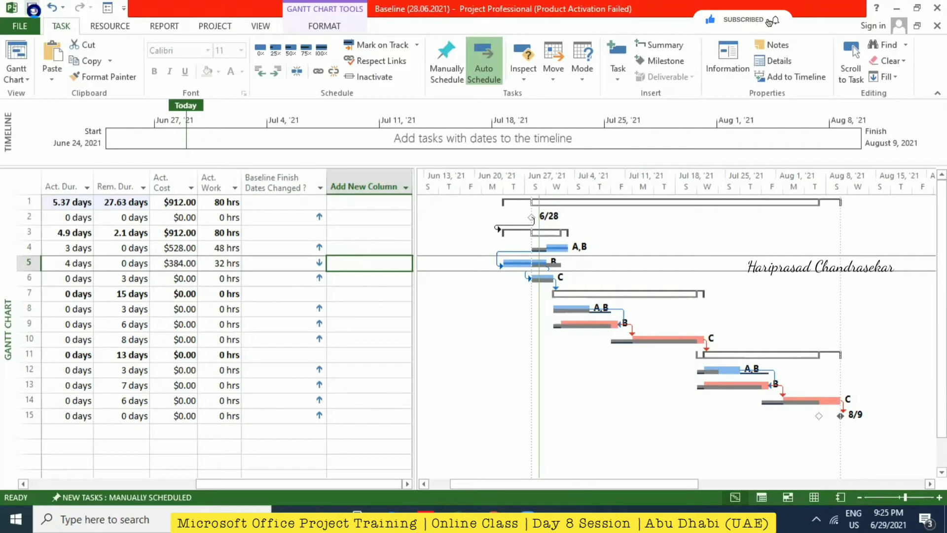
pyautogui.click(33, 8)
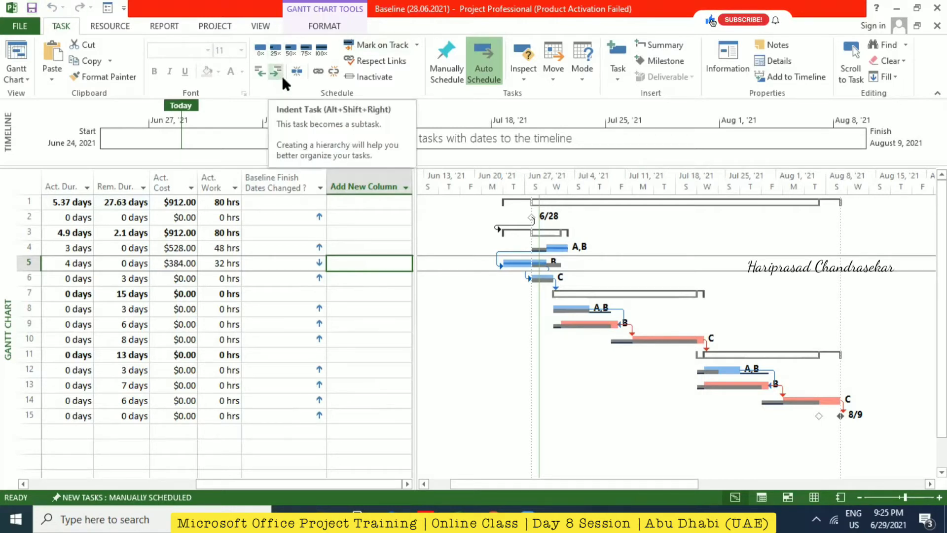
# Look through the built-in tables available for the Gantt Chart view, keeping the Tracking table.
pyautogui.moveTo(281, 484); pyautogui.dragTo(102, 453)
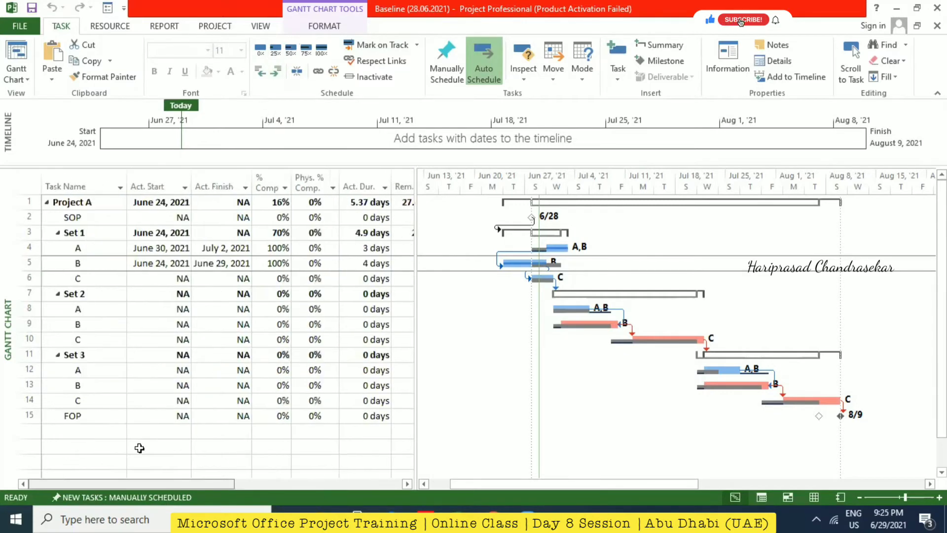
pyautogui.click(267, 28)
pyautogui.click(368, 79)
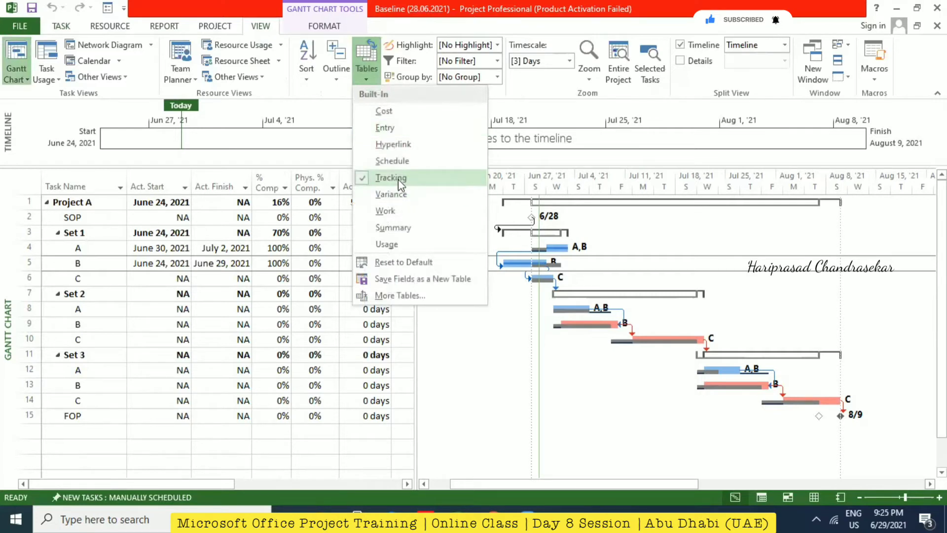
pyautogui.click(336, 109)
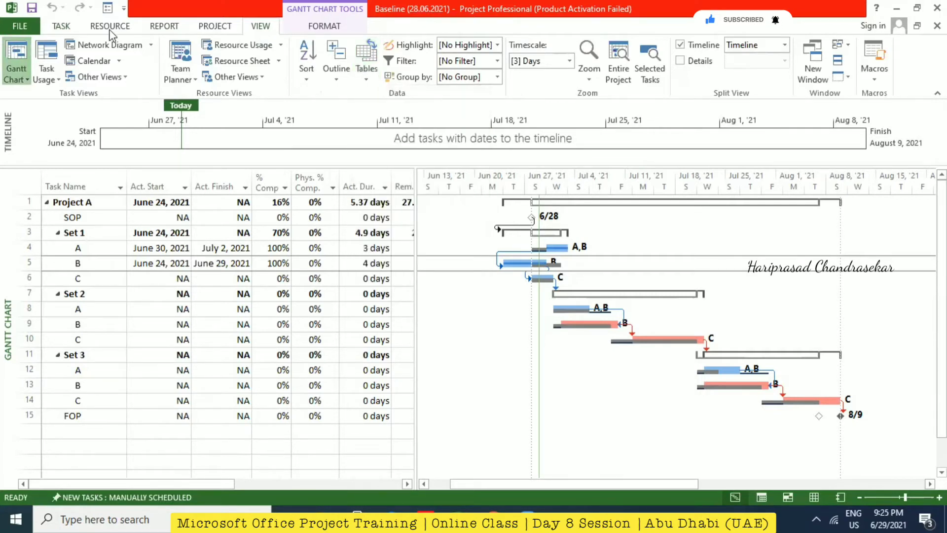
# Review the progress of task B under Set 1 in Update Tasks and its general settings in Task Information.
pyautogui.click(64, 27)
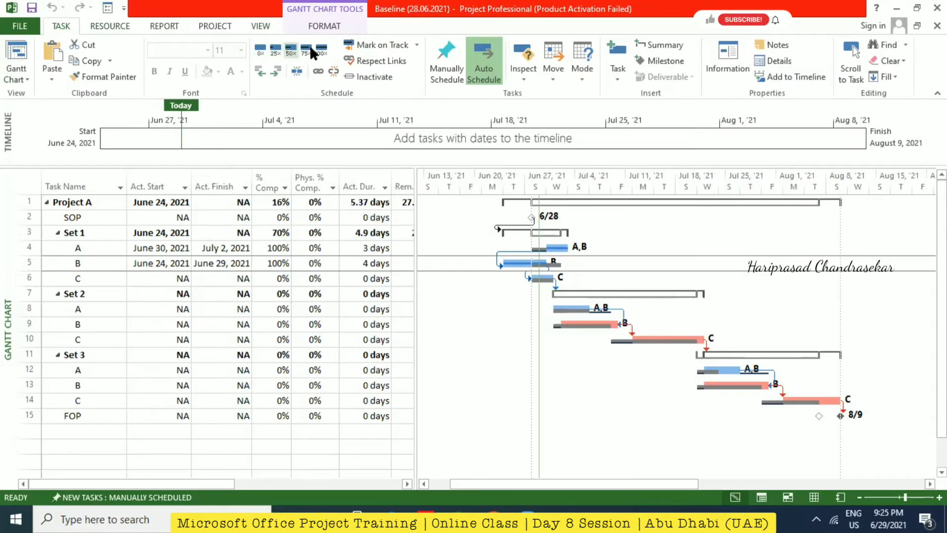
pyautogui.click(417, 45)
pyautogui.click(402, 79)
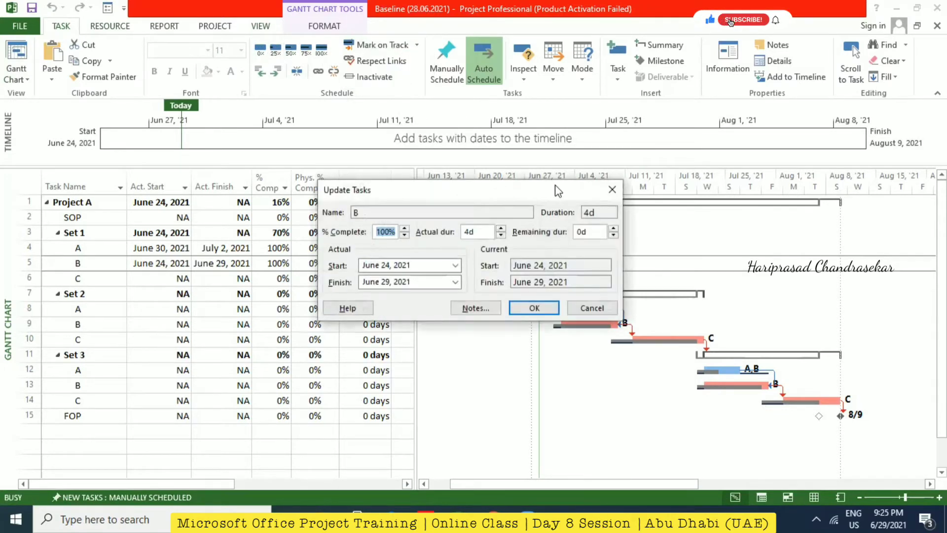
pyautogui.click(612, 190)
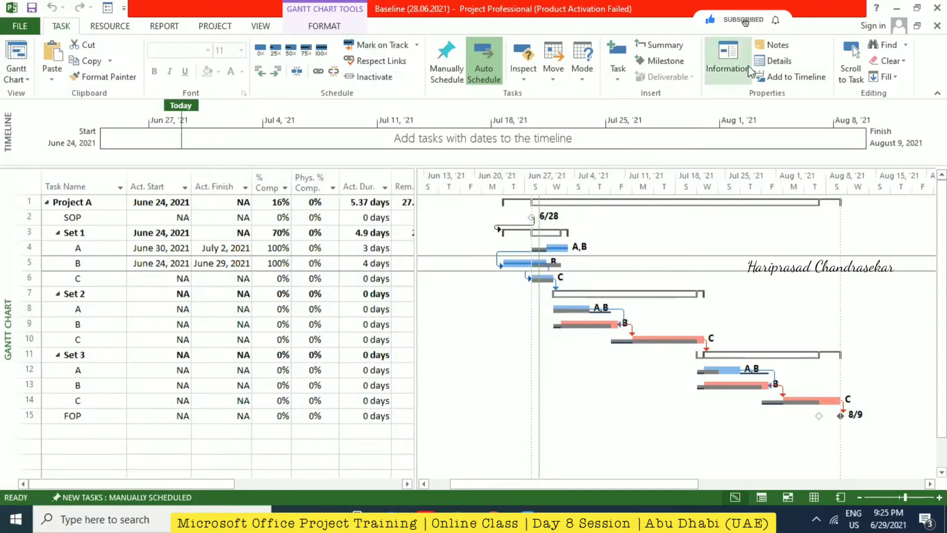
pyautogui.click(731, 70)
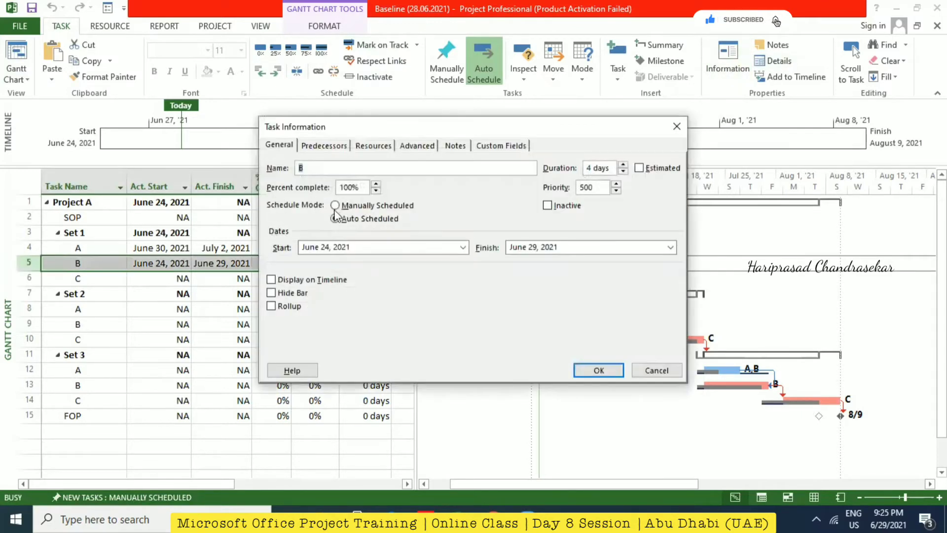
pyautogui.click(656, 370)
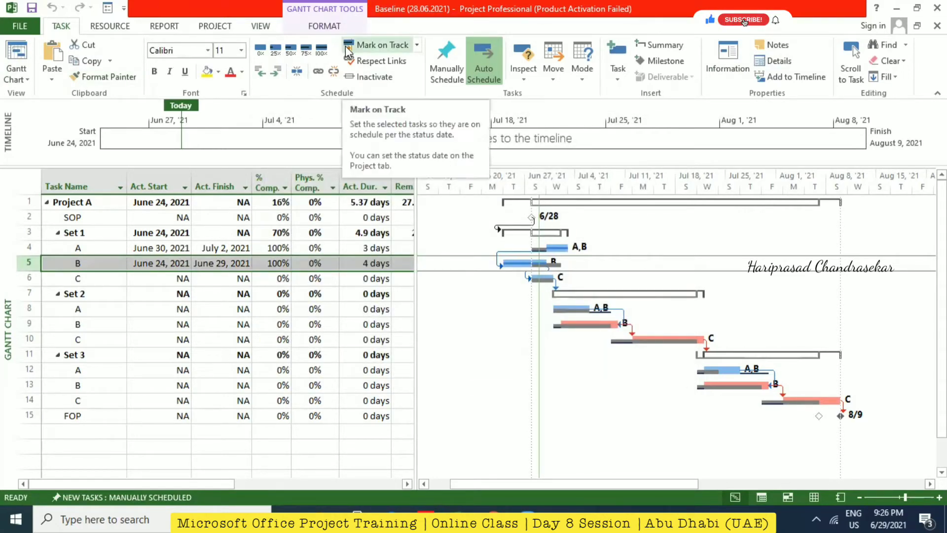
# Review the Update Project options for completing work through a date, for selected tasks and for the entire project.
pyautogui.click(224, 31)
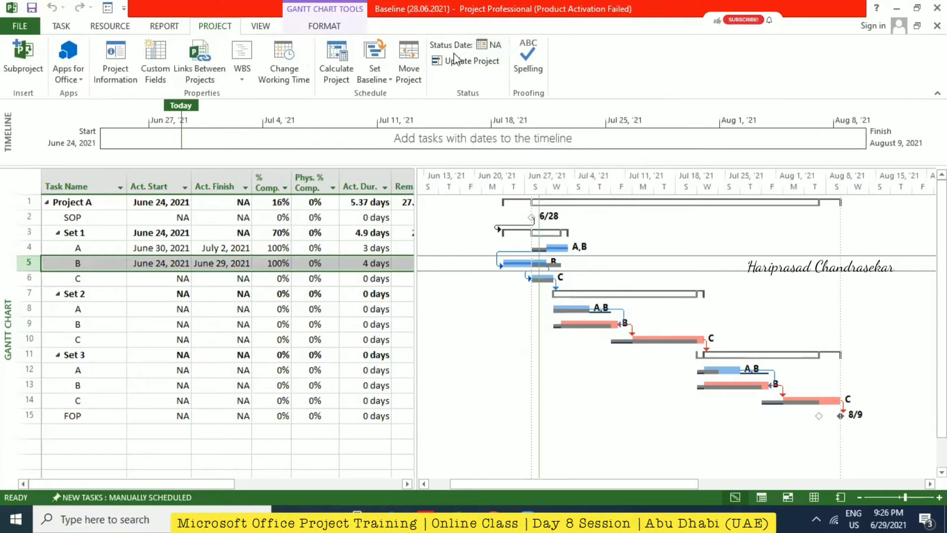
pyautogui.click(469, 62)
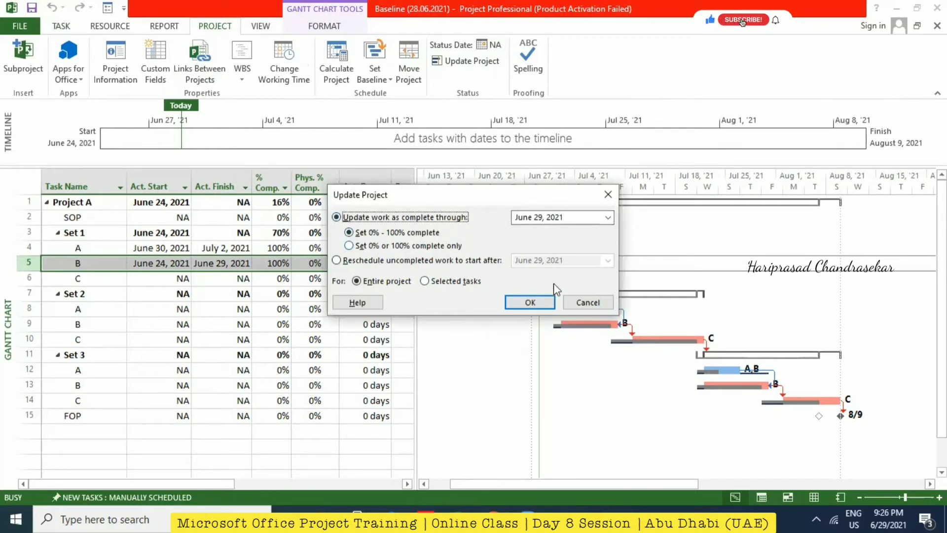
pyautogui.click(439, 283)
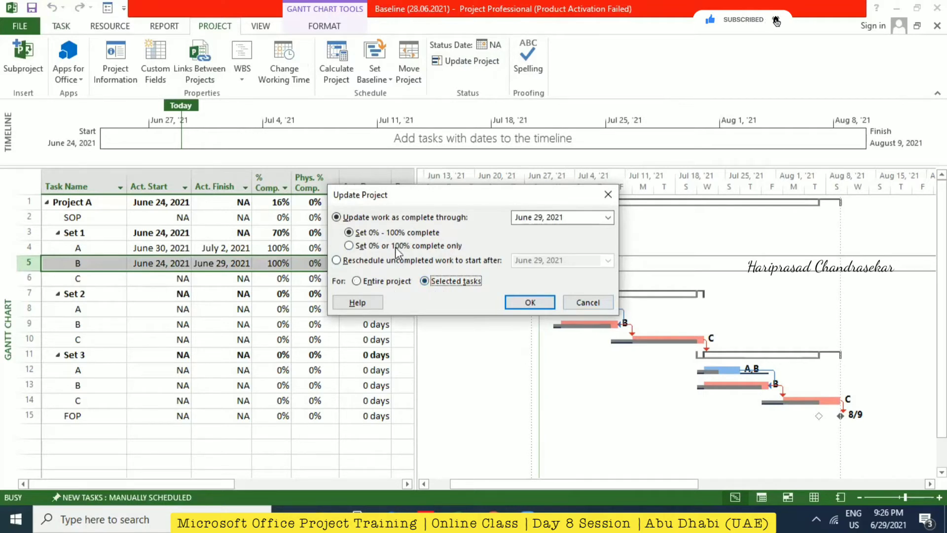
pyautogui.click(380, 283)
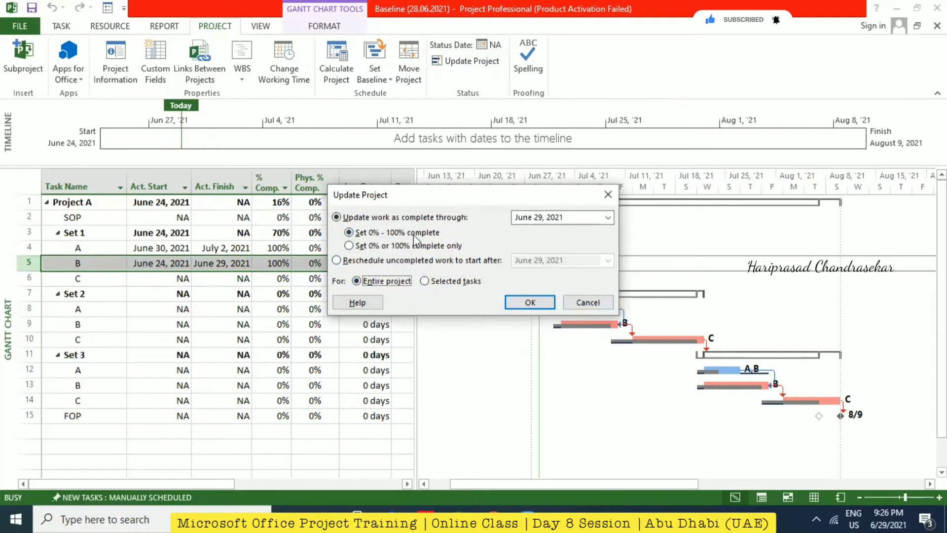
pyautogui.click(608, 218)
pyautogui.click(608, 218)
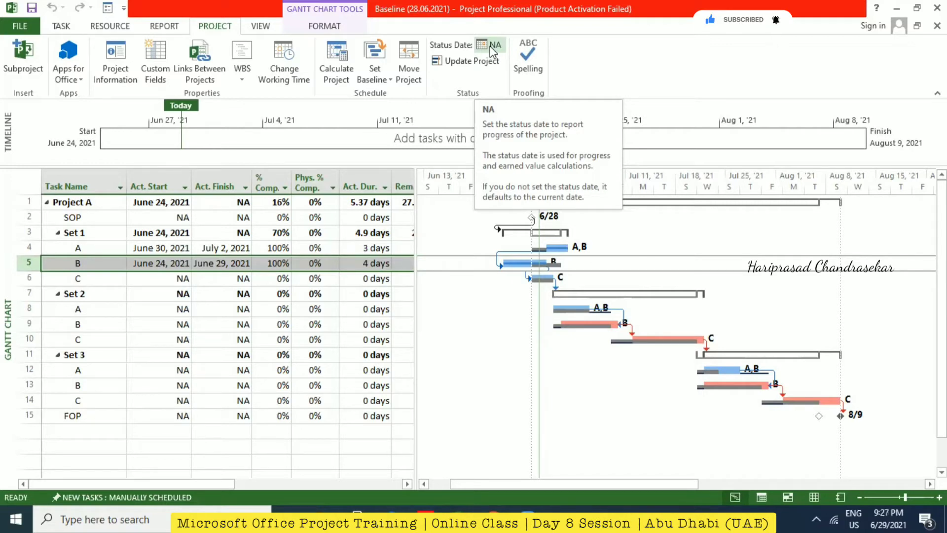
# Inspect the project's Status Date setting and its calendar without setting a date.
pyautogui.click(490, 46)
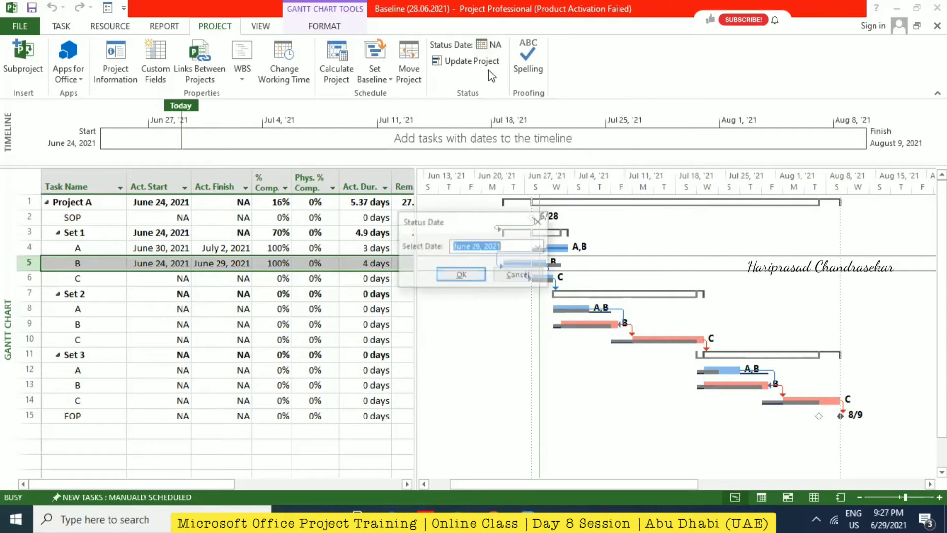
pyautogui.click(539, 246)
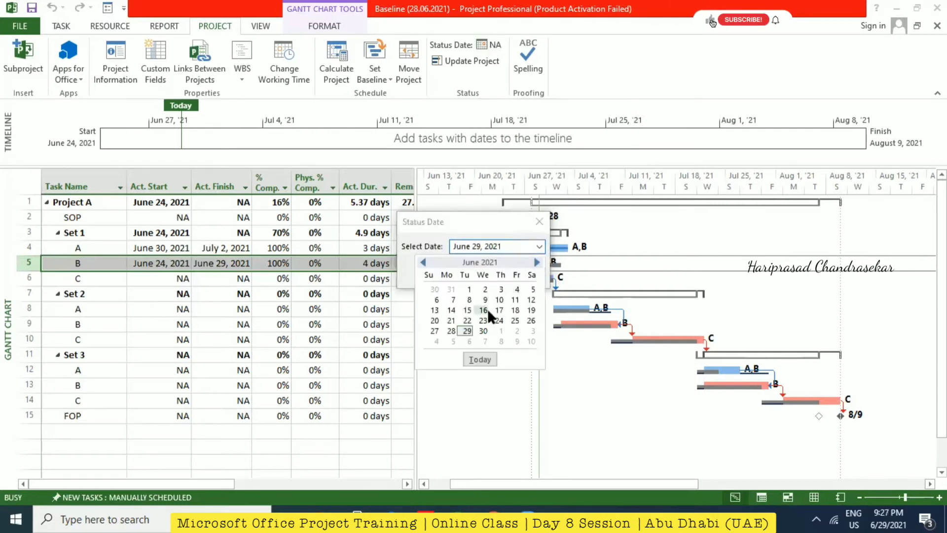
pyautogui.click(537, 223)
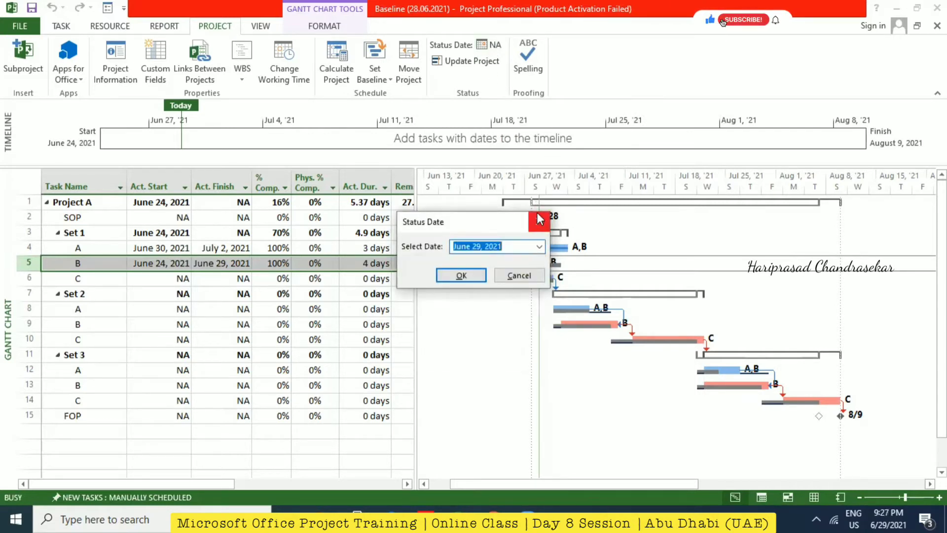
pyautogui.click(540, 220)
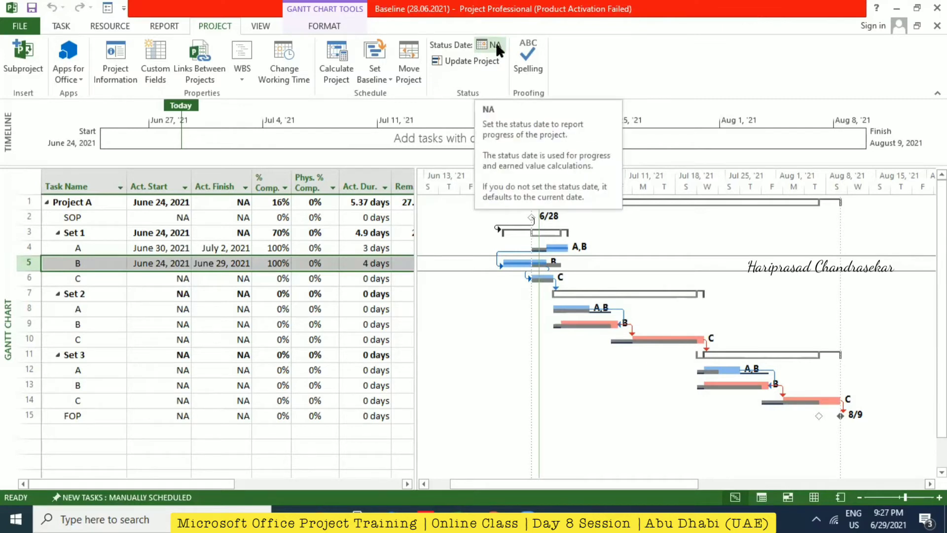
pyautogui.click(496, 45)
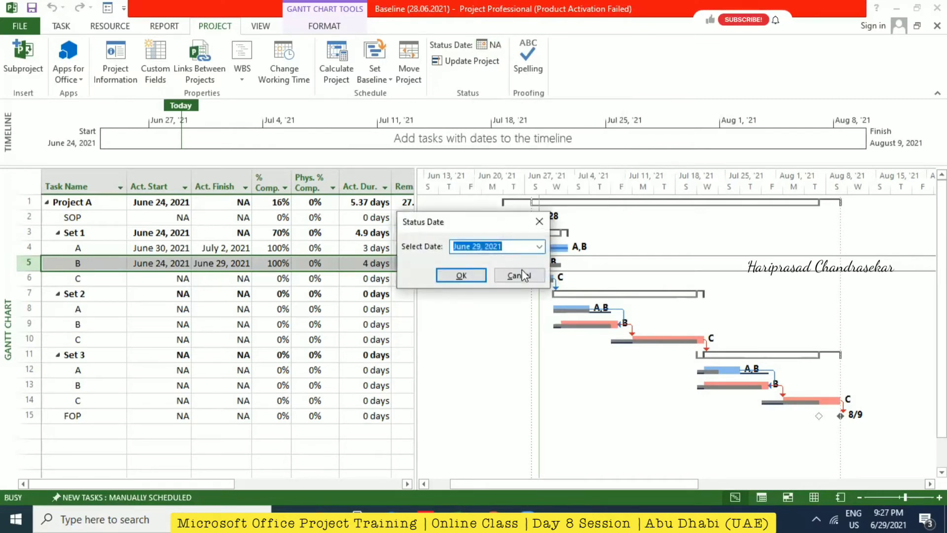
pyautogui.click(524, 280)
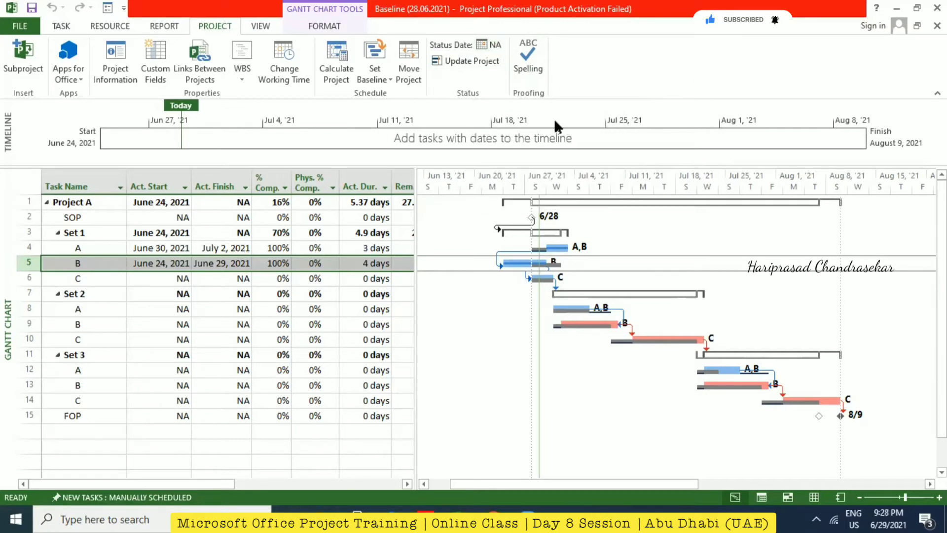
# Move the project to a new start date of June 21, 2021, including deadlines and tasks with actual values.
pyautogui.click(416, 53)
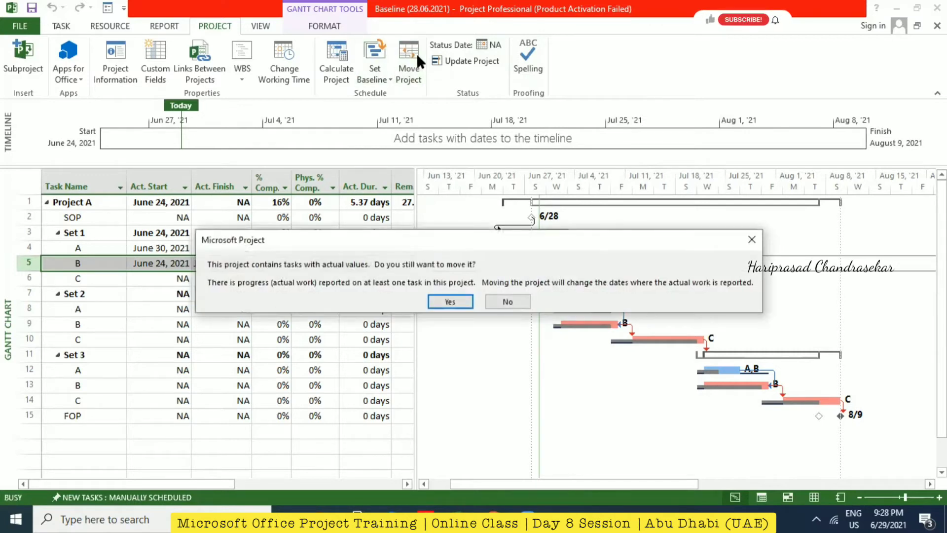
pyautogui.click(459, 301)
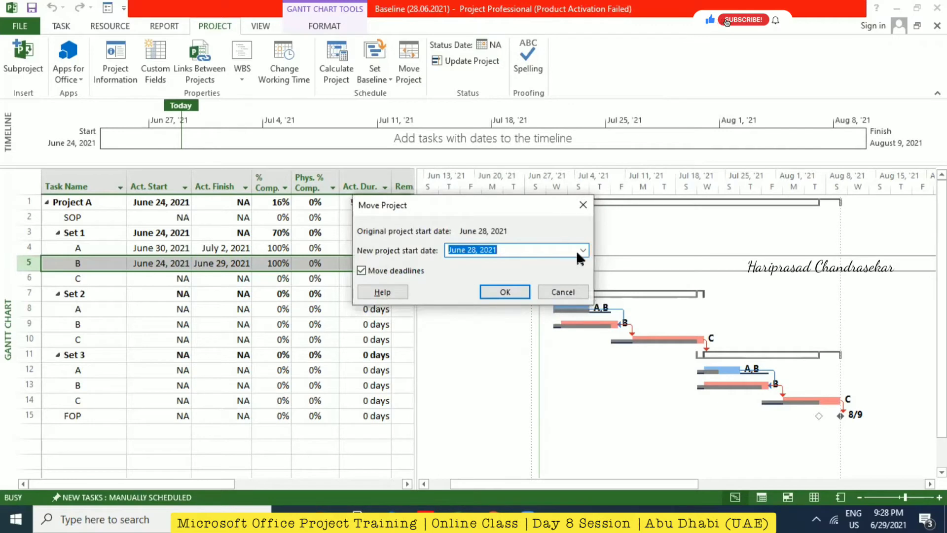
pyautogui.click(582, 250)
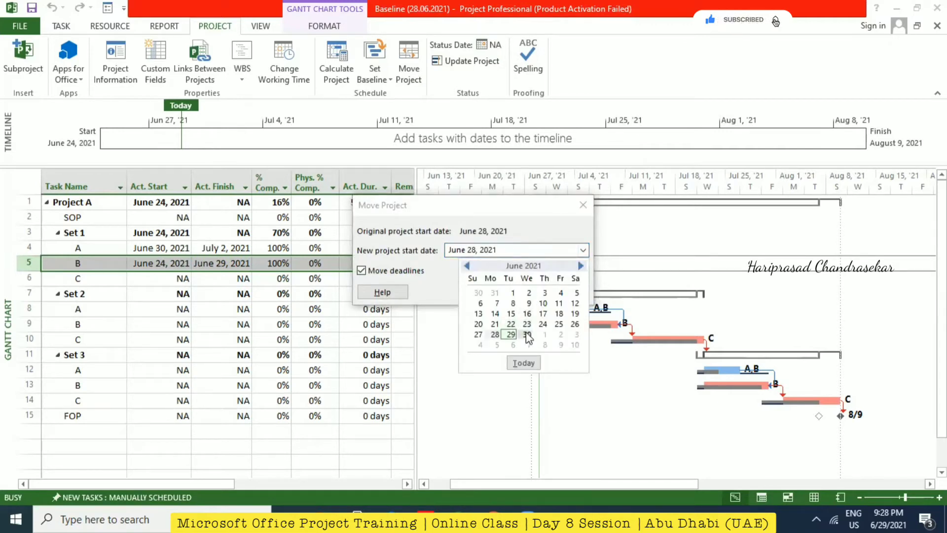
pyautogui.click(580, 225)
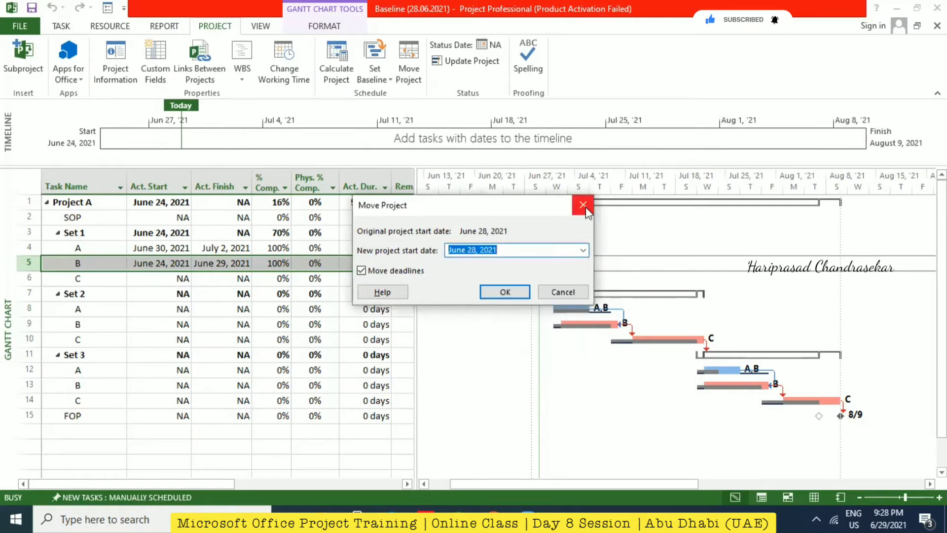
pyautogui.click(583, 250)
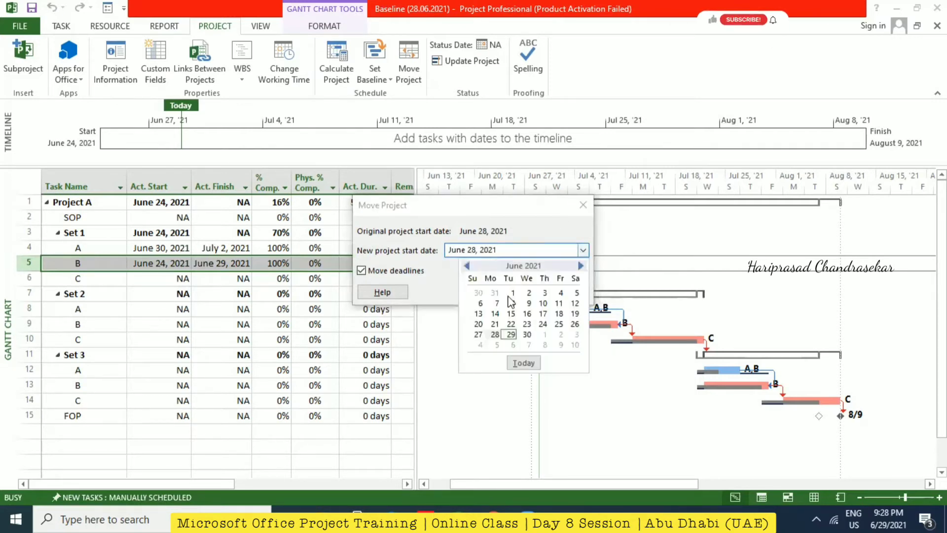
pyautogui.click(495, 324)
pyautogui.click(507, 292)
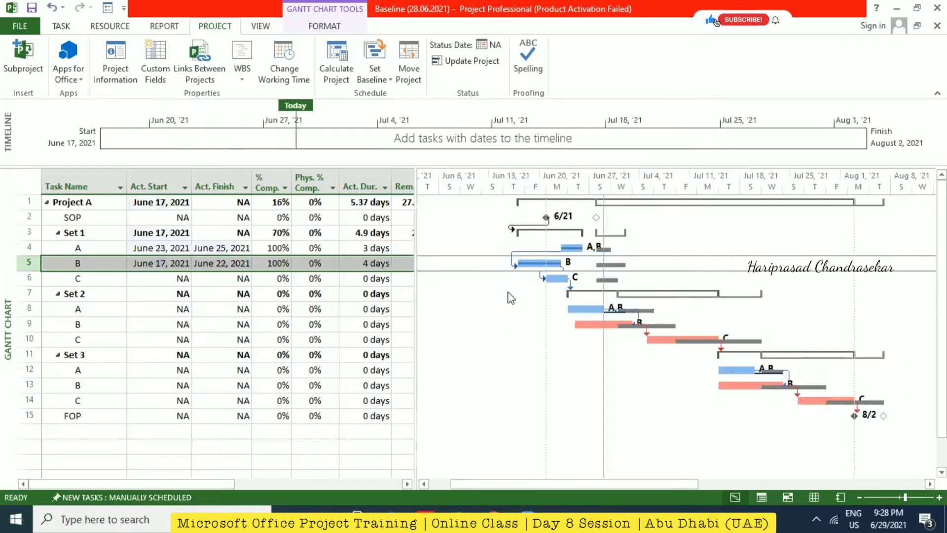
# Examine the Baseline Finish Dates Changed ? indicators for the moved schedule, and undo the project move.
pyautogui.click(285, 482)
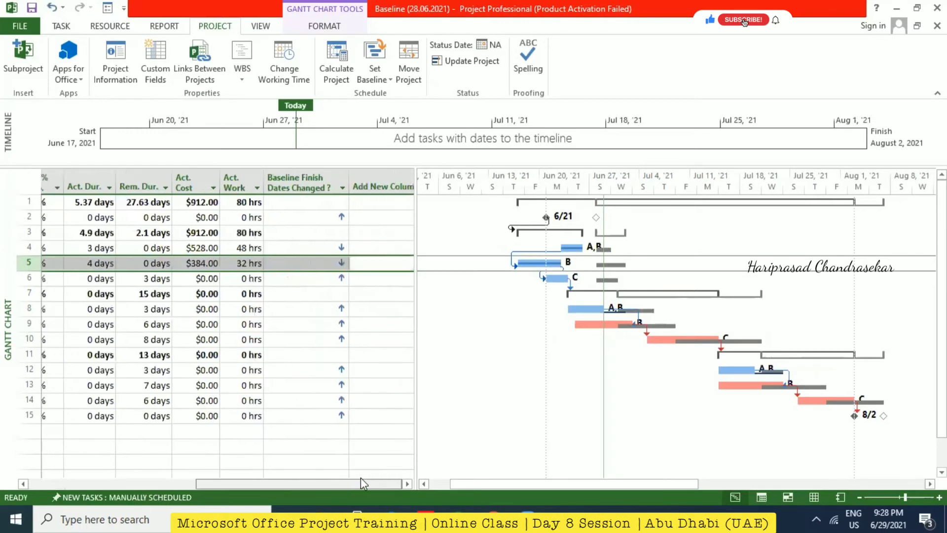
pyautogui.click(360, 483)
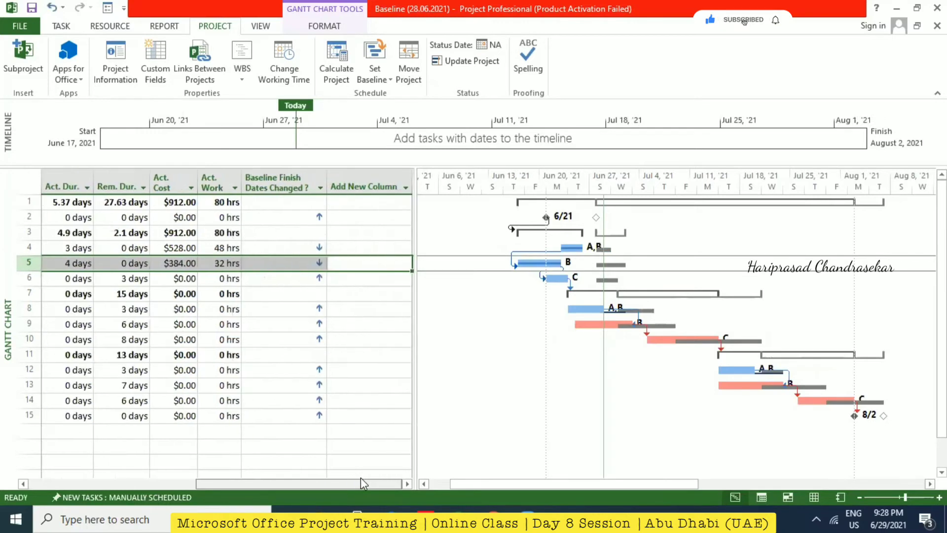
pyautogui.click(365, 328)
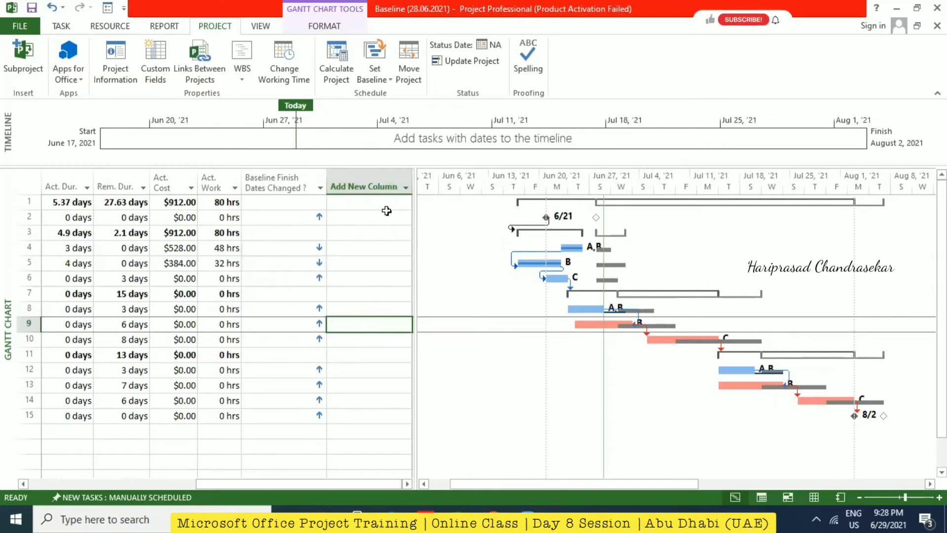
pyautogui.click(52, 9)
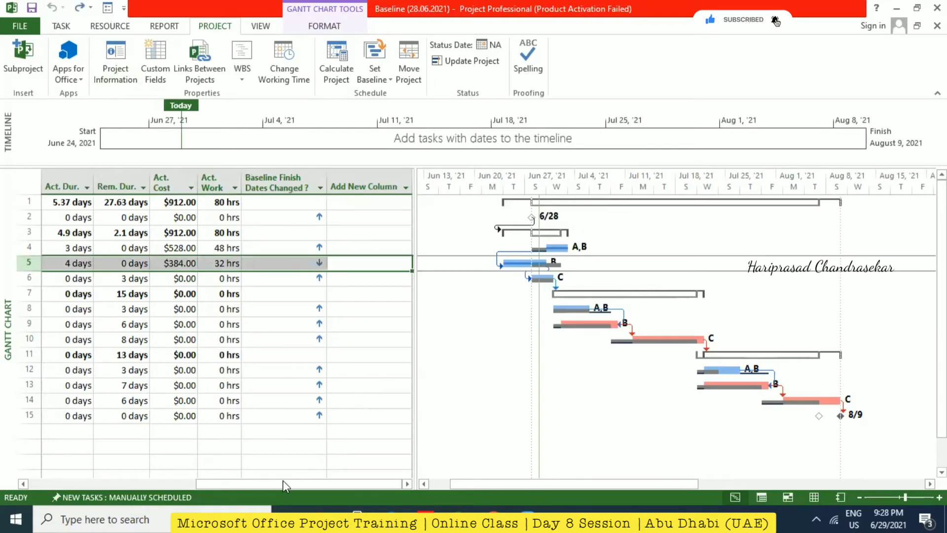
pyautogui.moveTo(282, 483); pyautogui.dragTo(116, 468)
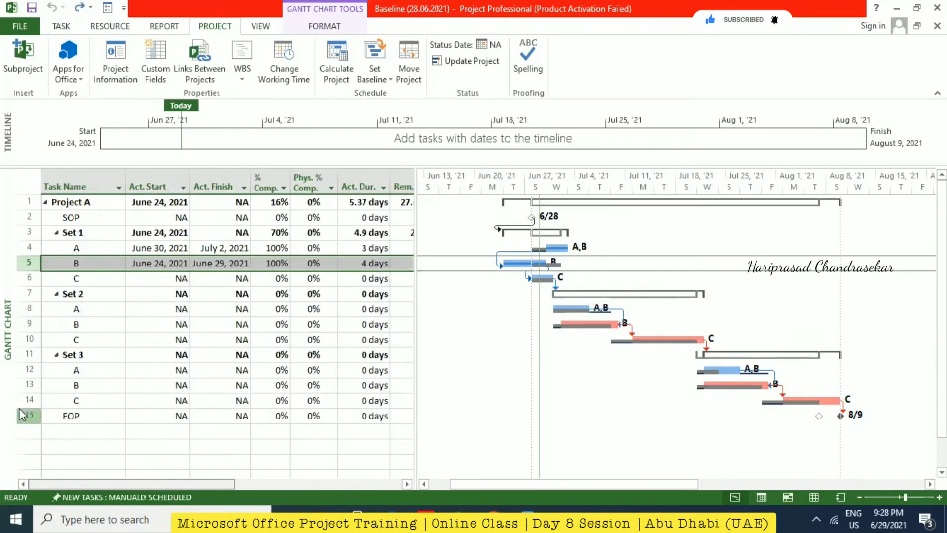
pyautogui.click(61, 26)
pyautogui.click(145, 206)
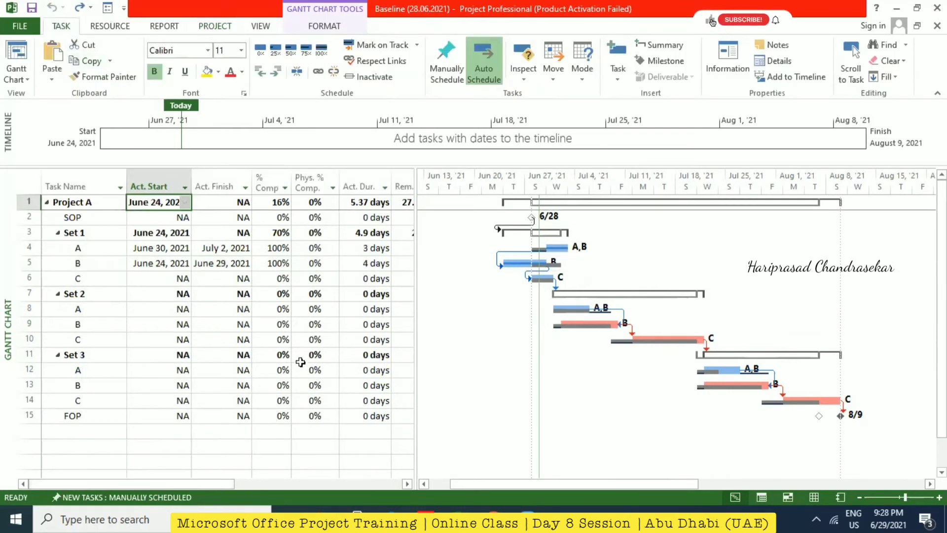
pyautogui.click(79, 200)
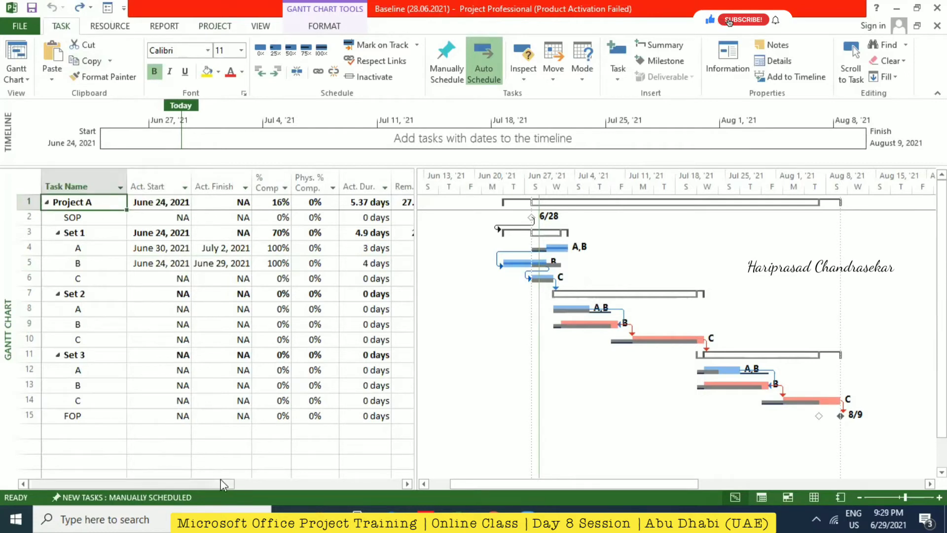
pyautogui.moveTo(223, 485); pyautogui.dragTo(158, 466)
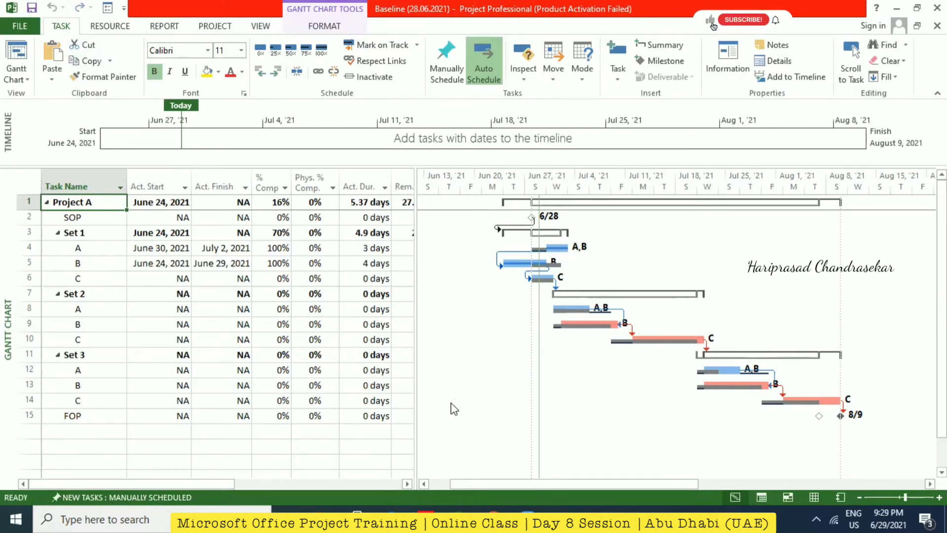
# Recalculate the project schedule and check the Baseline Finish Dates Changed ? indicators in the task table.
pyautogui.click(216, 26)
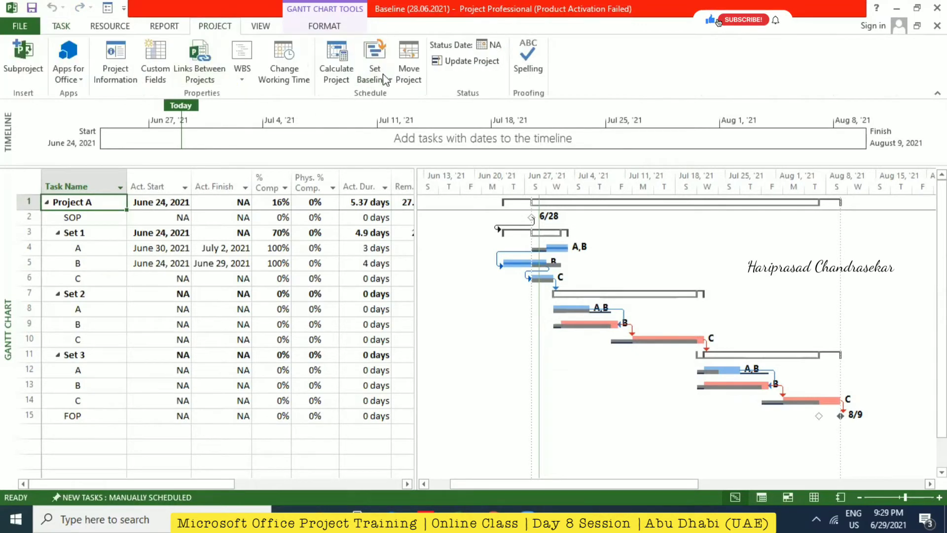
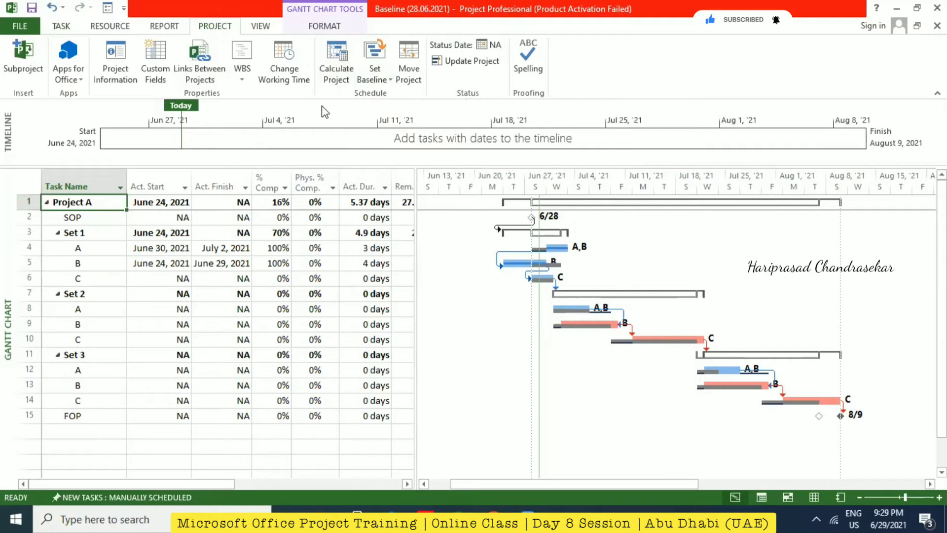
pyautogui.click(337, 67)
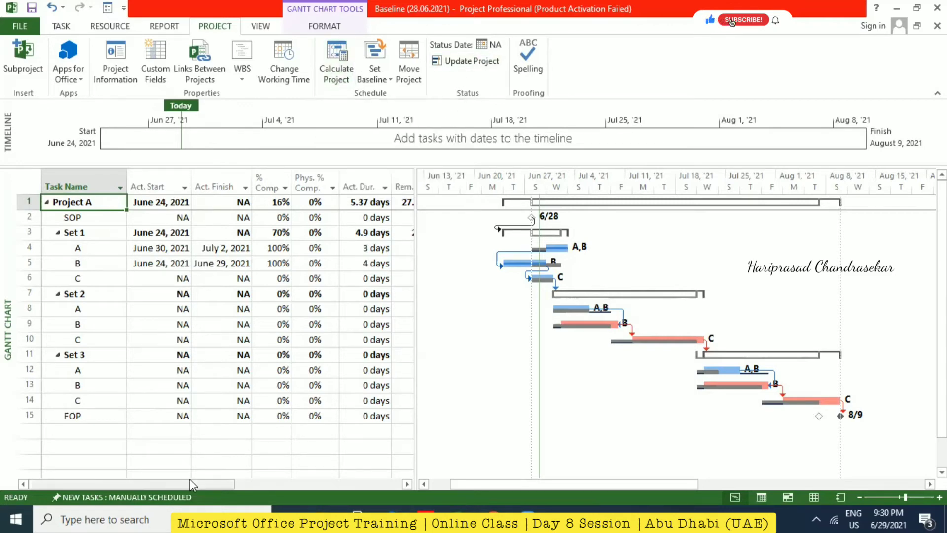
pyautogui.moveTo(191, 478); pyautogui.dragTo(383, 474)
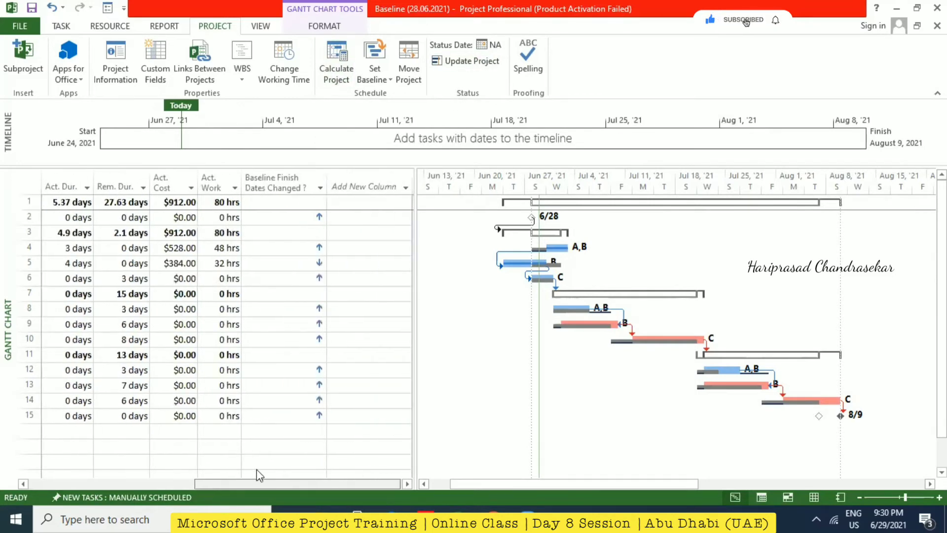
pyautogui.moveTo(257, 482); pyautogui.dragTo(191, 482)
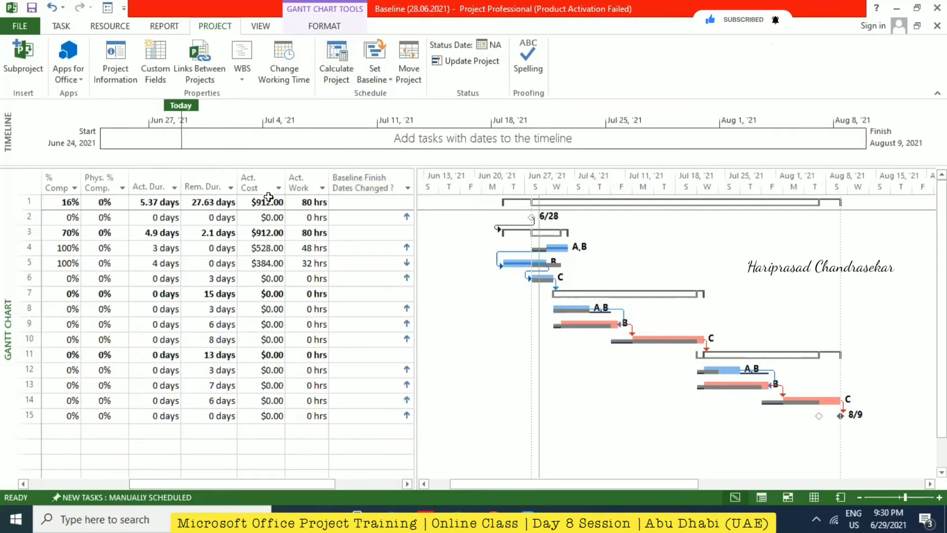
# Review the project statistics for current, baseline, actual and remaining start, finish, duration, work and cost.
pyautogui.click(156, 72)
pyautogui.click(578, 412)
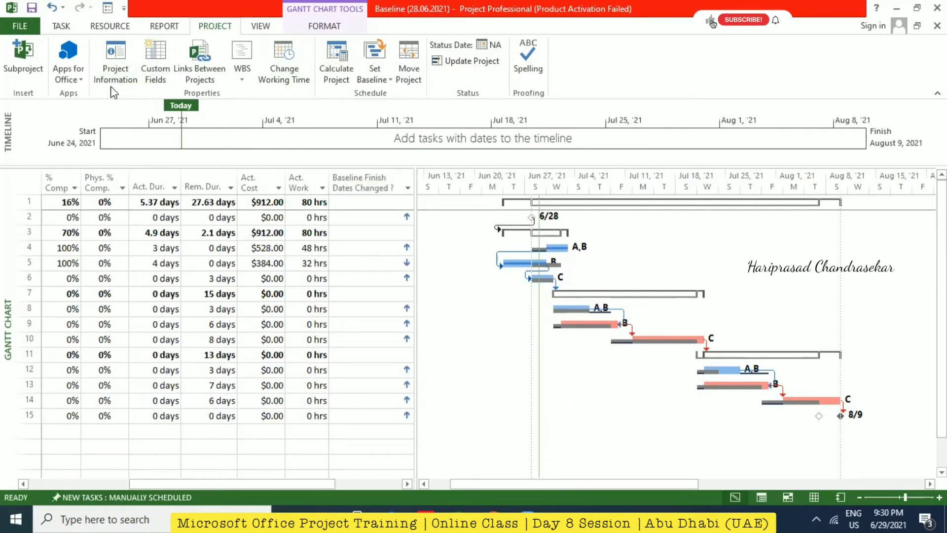
pyautogui.click(101, 63)
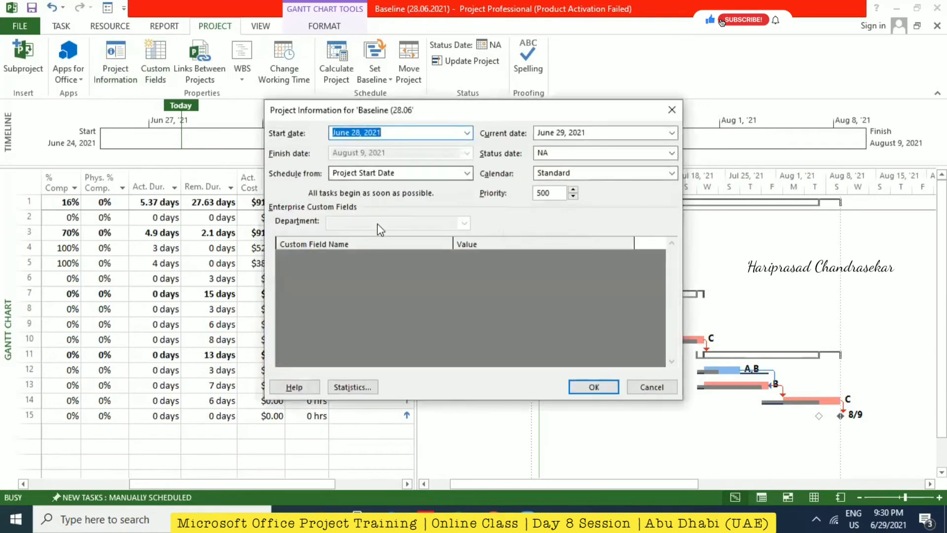
pyautogui.click(353, 387)
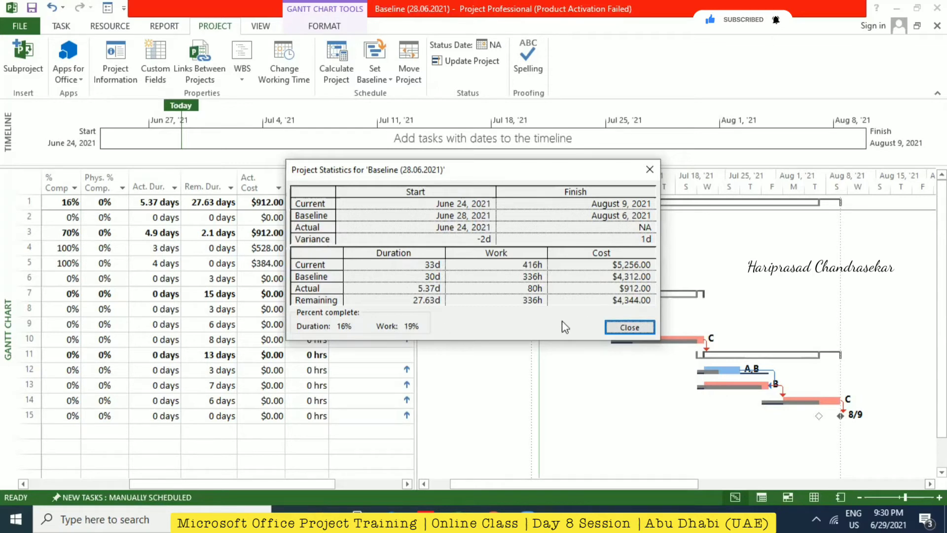
pyautogui.click(626, 329)
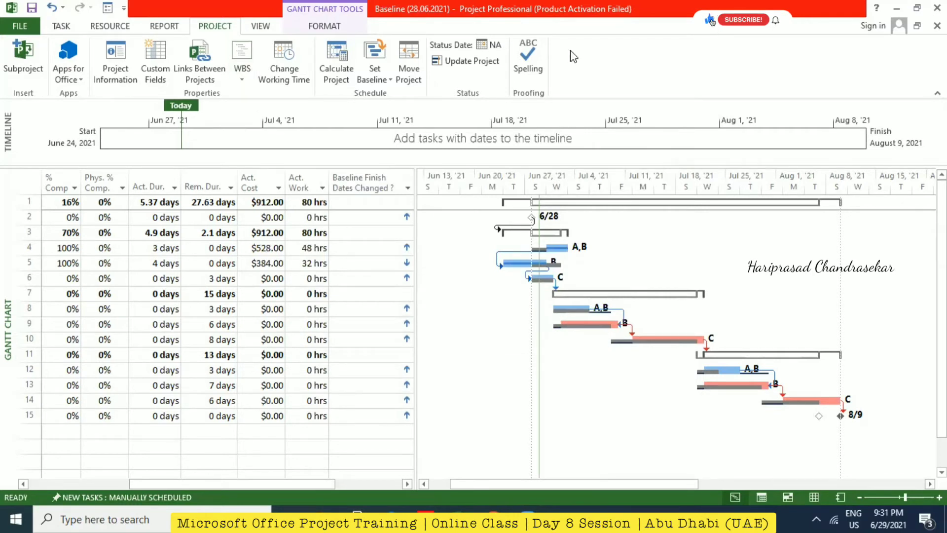
# Switch from the Gantt Chart to the Tracking Gantt view.
pyautogui.click(63, 27)
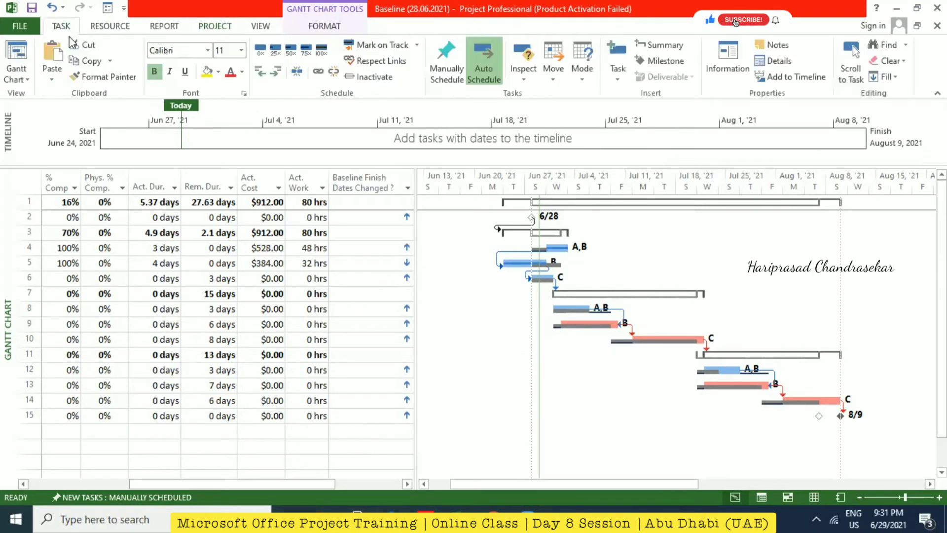
pyautogui.click(18, 76)
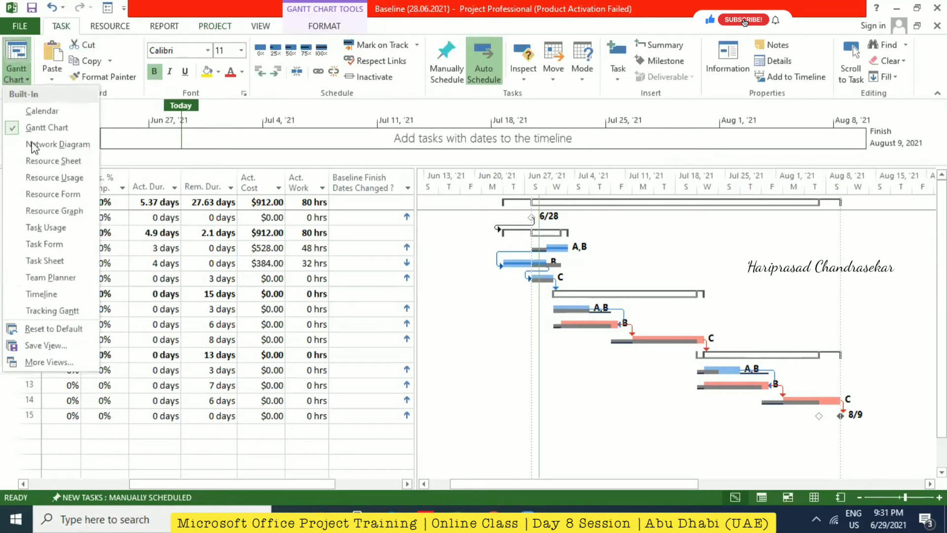
pyautogui.click(52, 310)
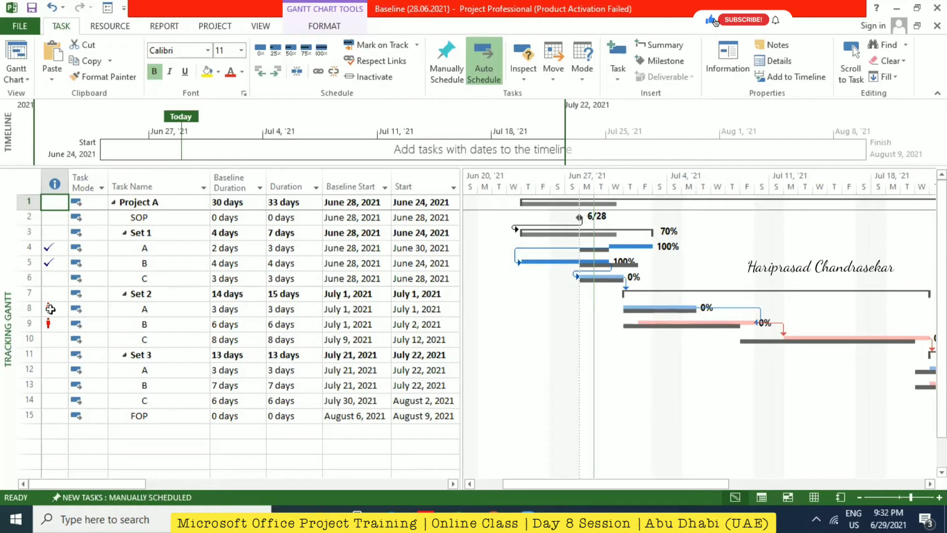
# Level all overallocated resources in the project, leaving the single-resource leveling selection without applying it.
pyautogui.moveTo(51, 310)
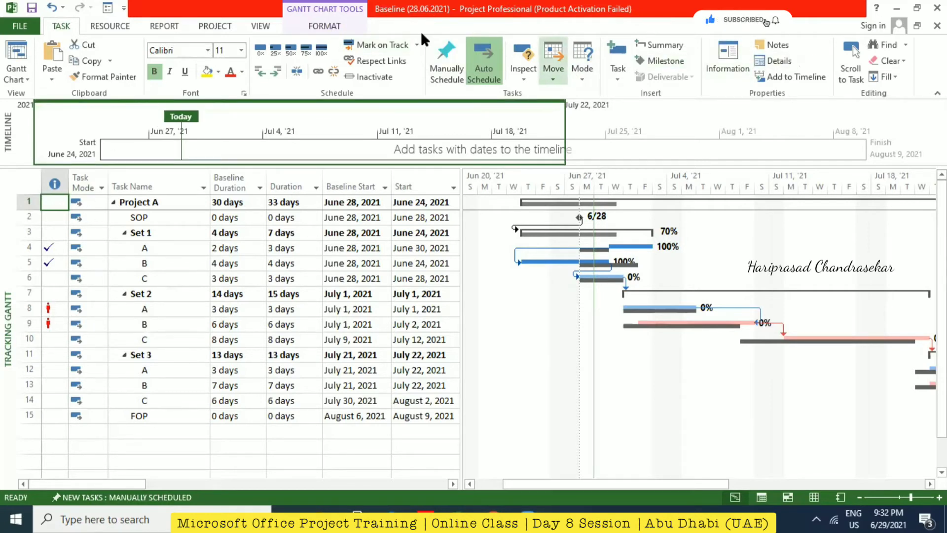
pyautogui.click(164, 30)
pyautogui.click(132, 28)
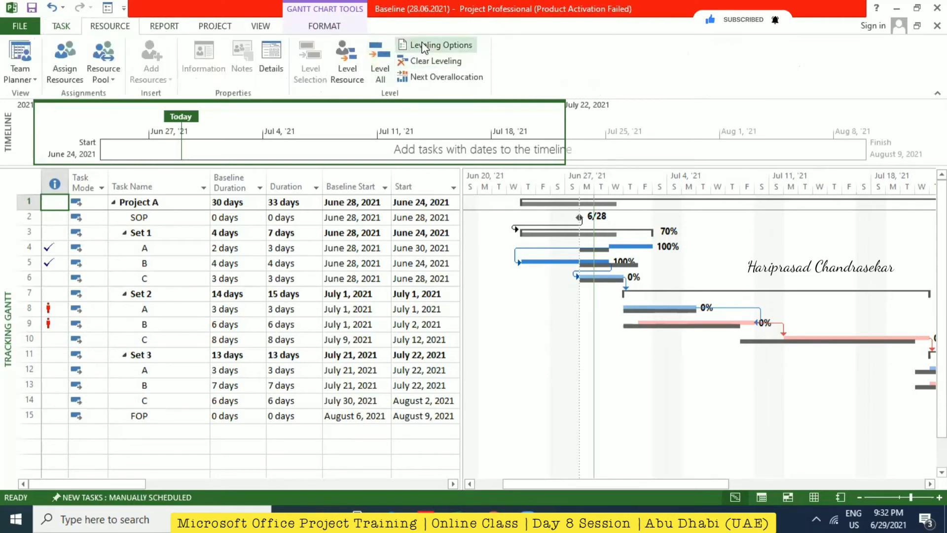
pyautogui.click(352, 63)
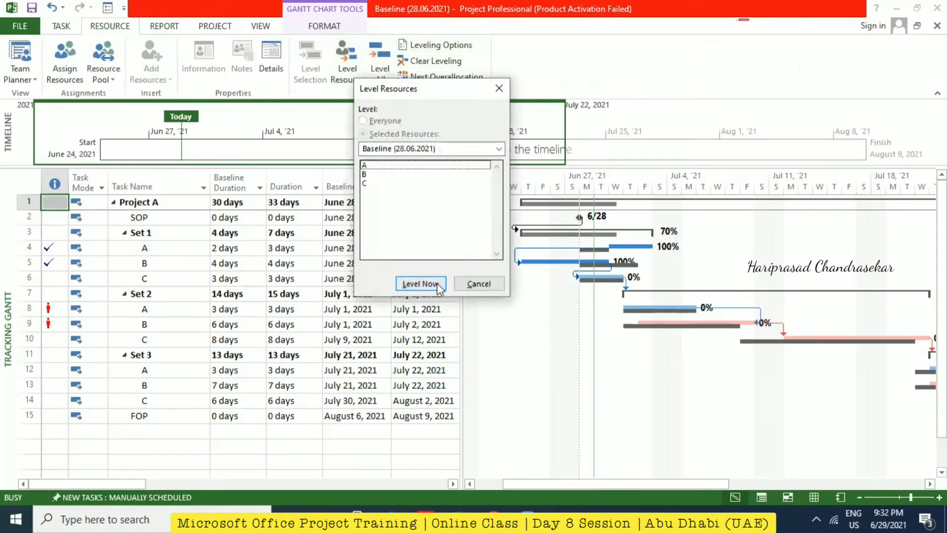
pyautogui.click(474, 282)
pyautogui.click(379, 63)
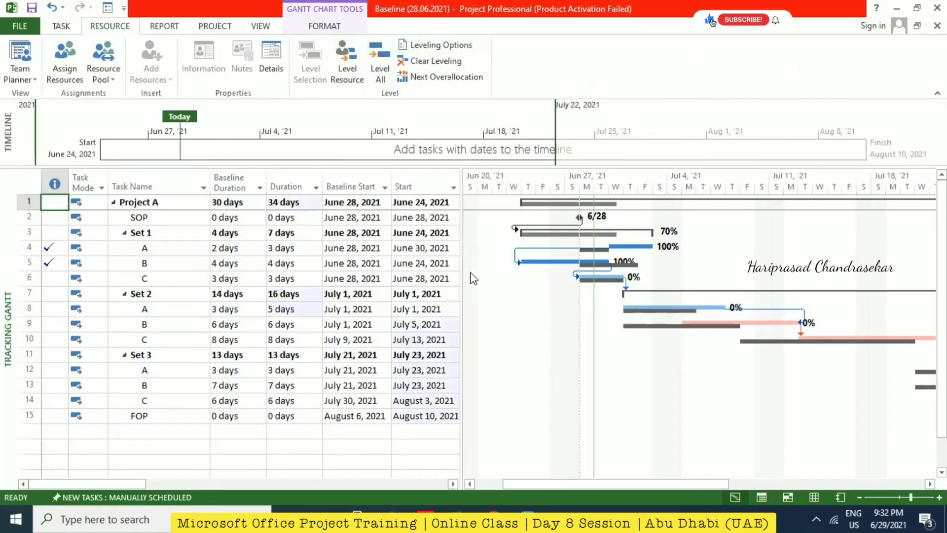
# Replace the Date1 column in the Tracking Gantt table with Baseline Finish Dates Changed ? (Number1) and check its indicators.
pyautogui.moveTo(144, 484); pyautogui.dragTo(442, 437)
pyautogui.click(330, 190)
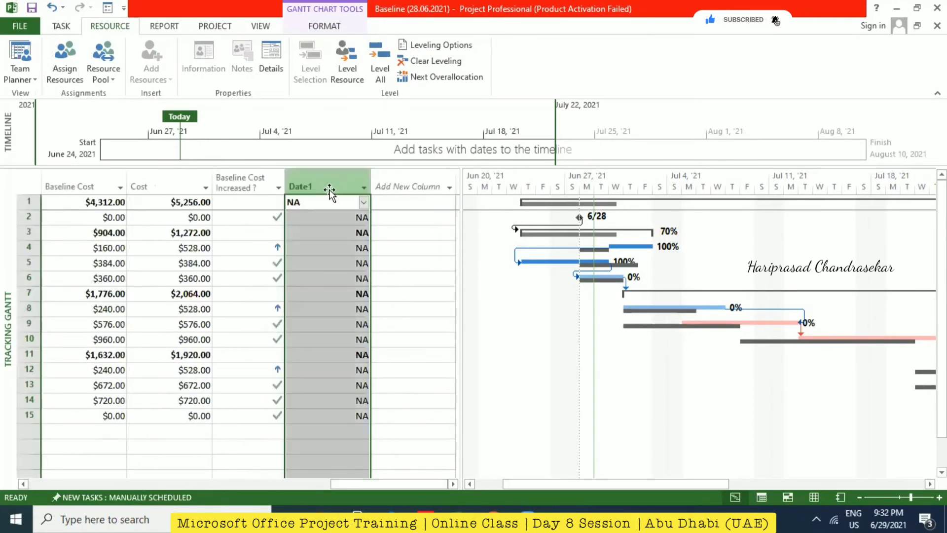
pyautogui.press('F2')
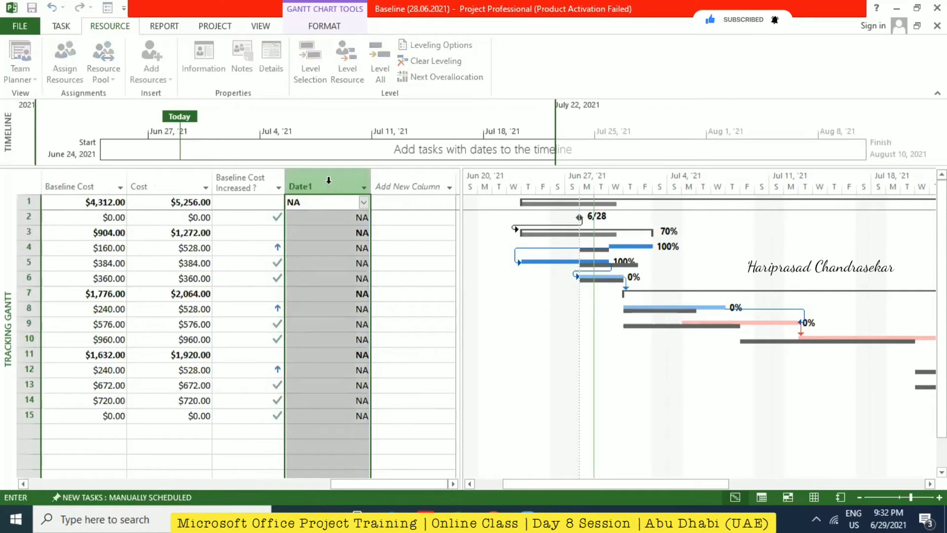
pyautogui.click(329, 181)
pyautogui.write('baseline Budget Cost')
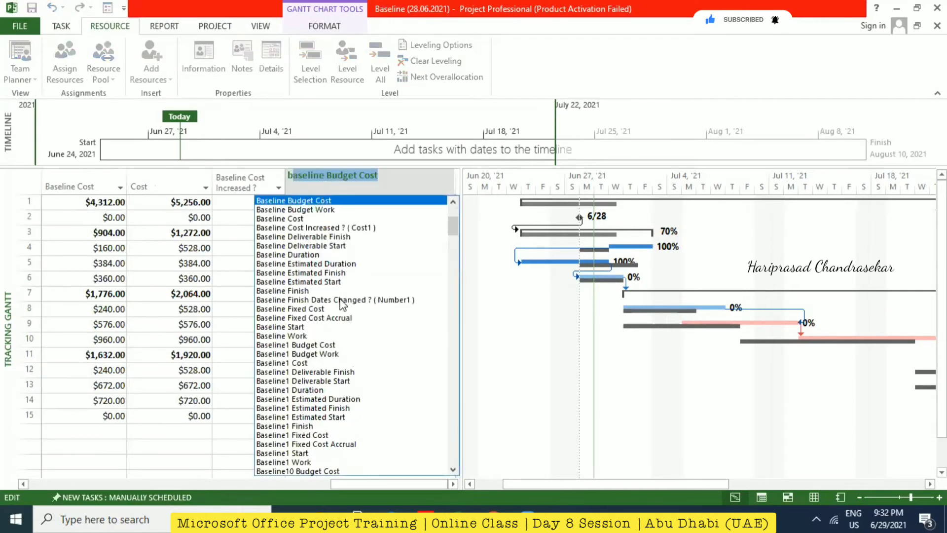
pyautogui.click(348, 301)
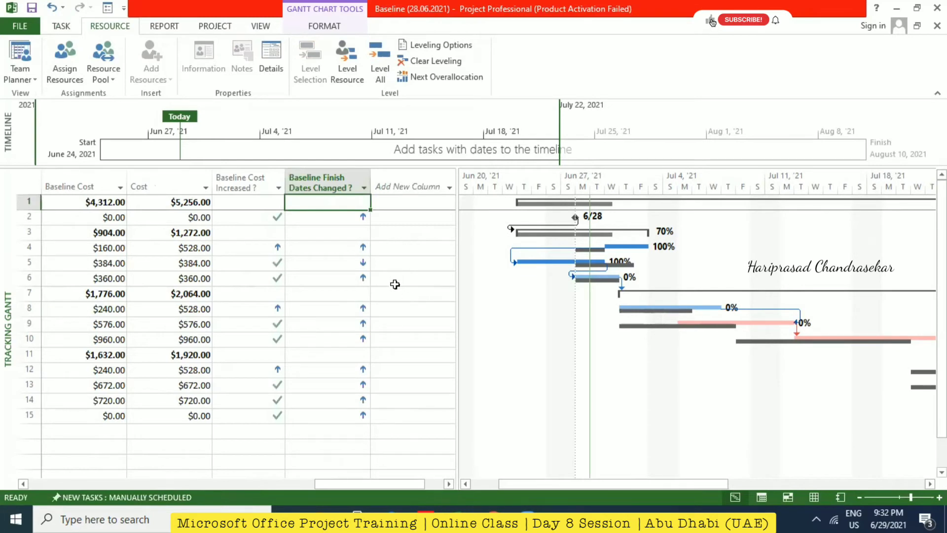
pyautogui.click(342, 263)
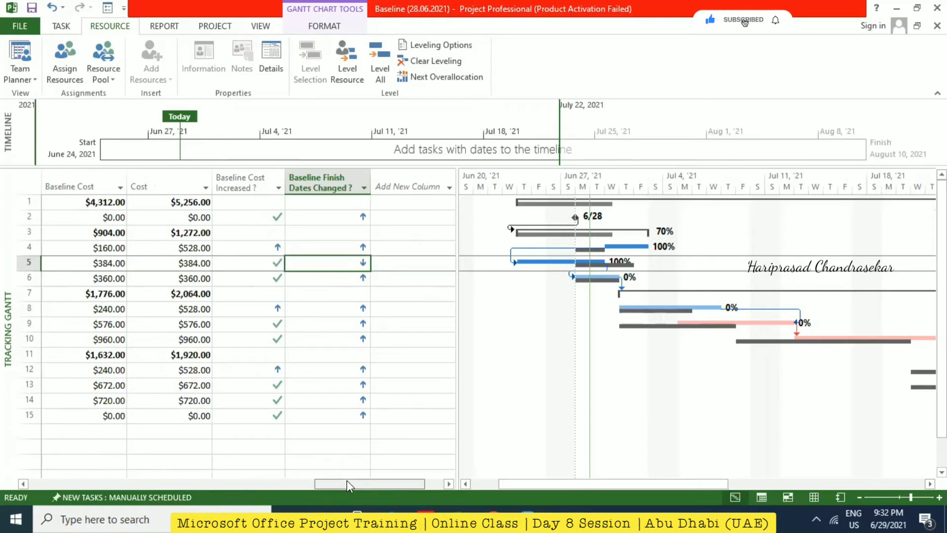
pyautogui.moveTo(348, 480); pyautogui.dragTo(46, 458)
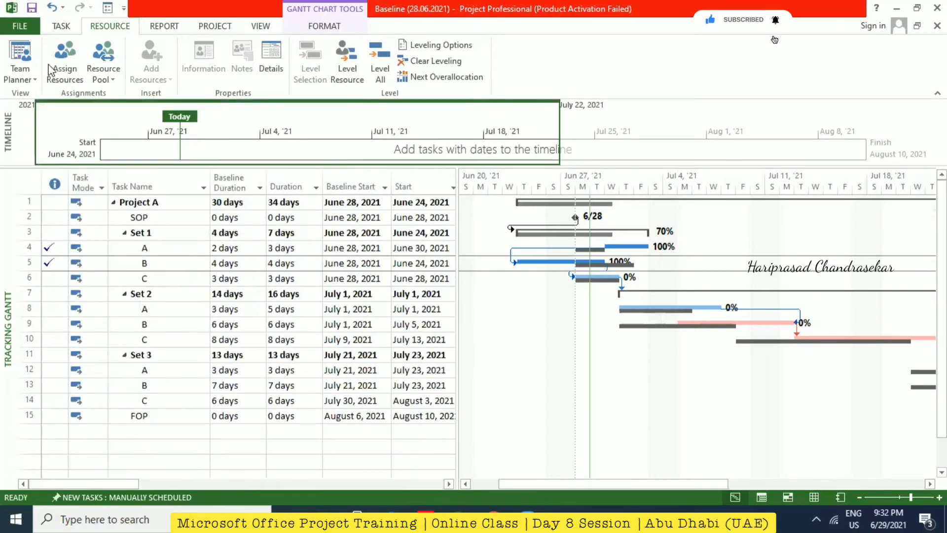
pyautogui.click(61, 26)
pyautogui.click(135, 202)
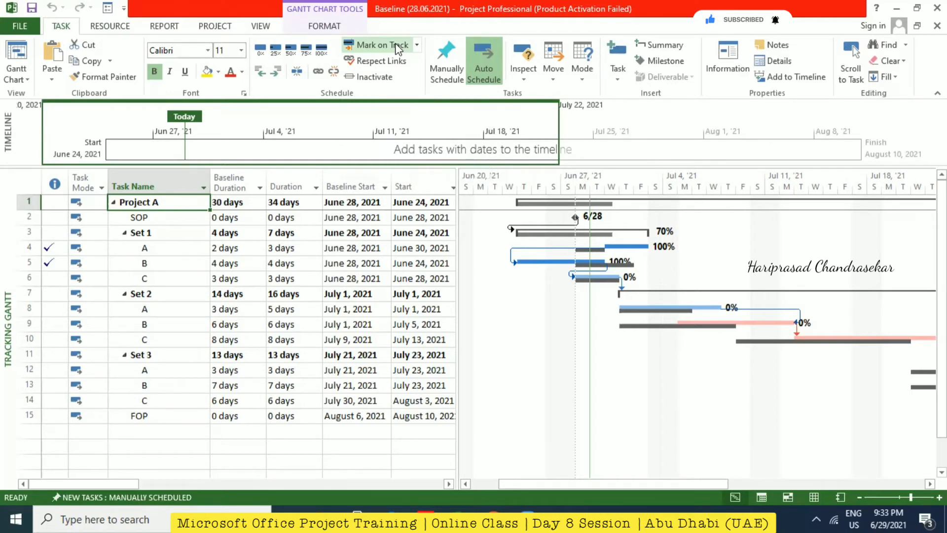
pyautogui.click(223, 26)
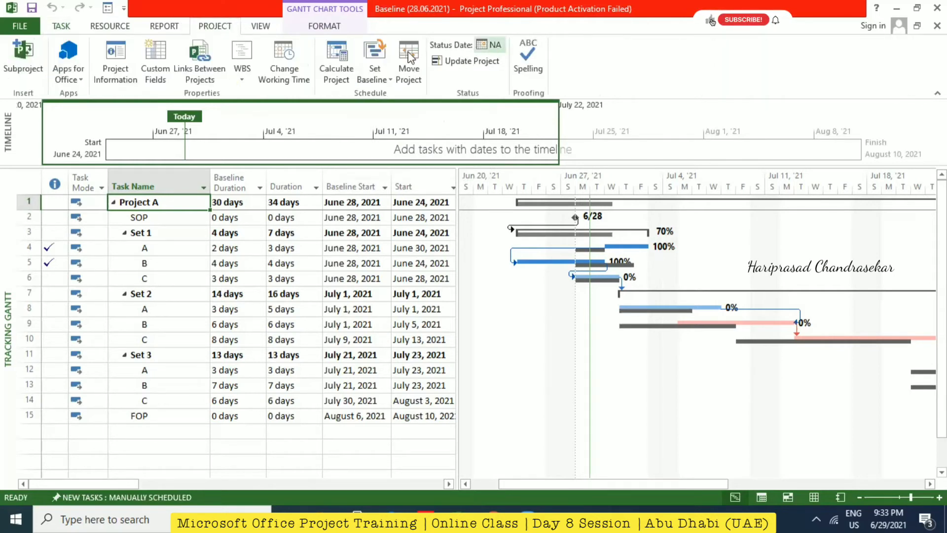
pyautogui.click(61, 28)
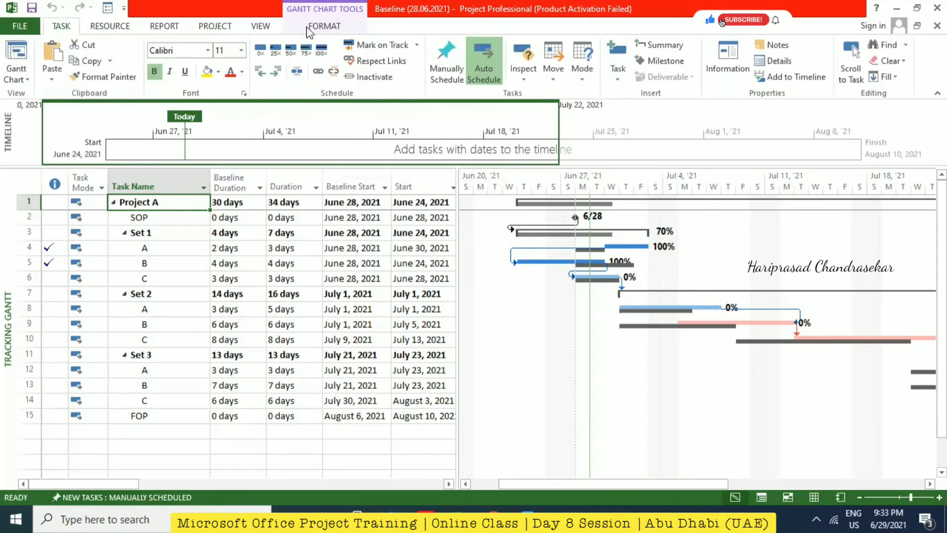
pyautogui.click(415, 44)
pyautogui.click(430, 33)
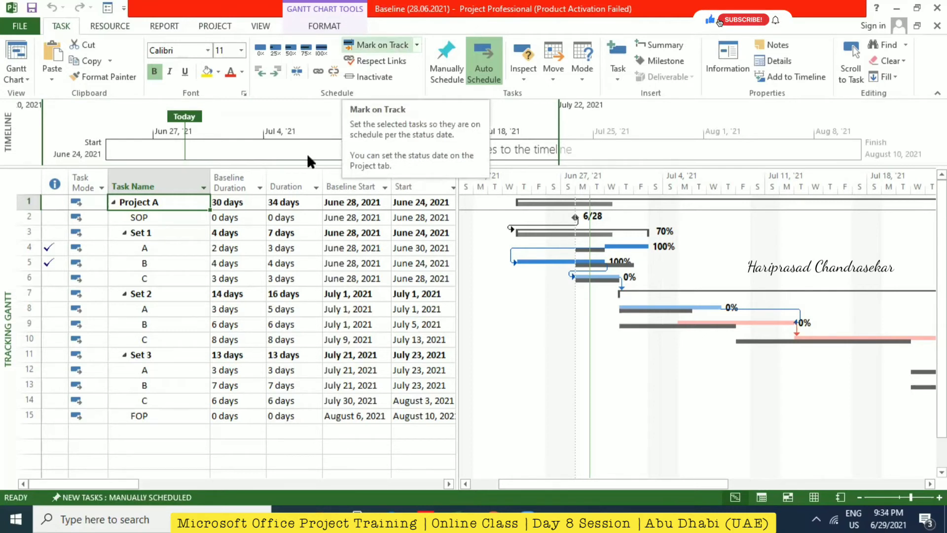
# Mark task C under Set 1 as on track twice, undoing the progress update each time.
pyautogui.click(157, 278)
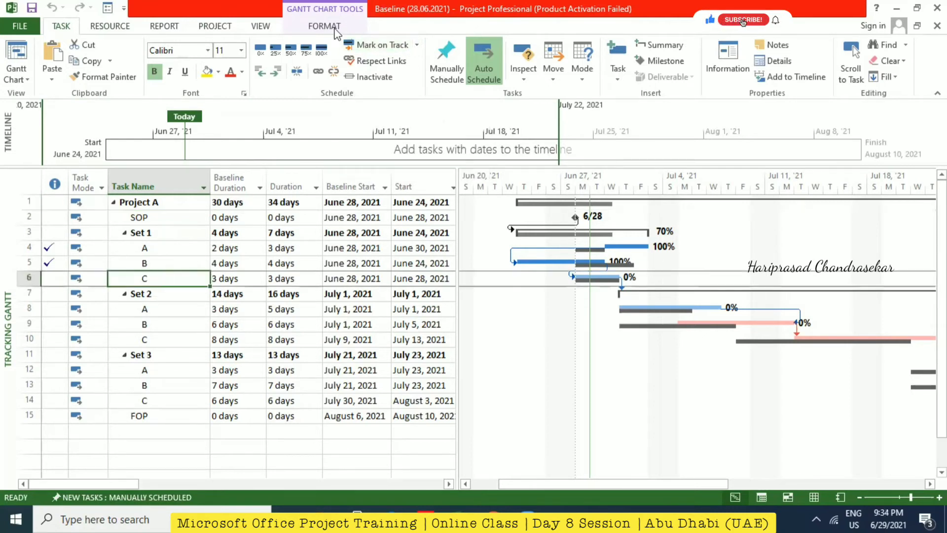
pyautogui.click(387, 47)
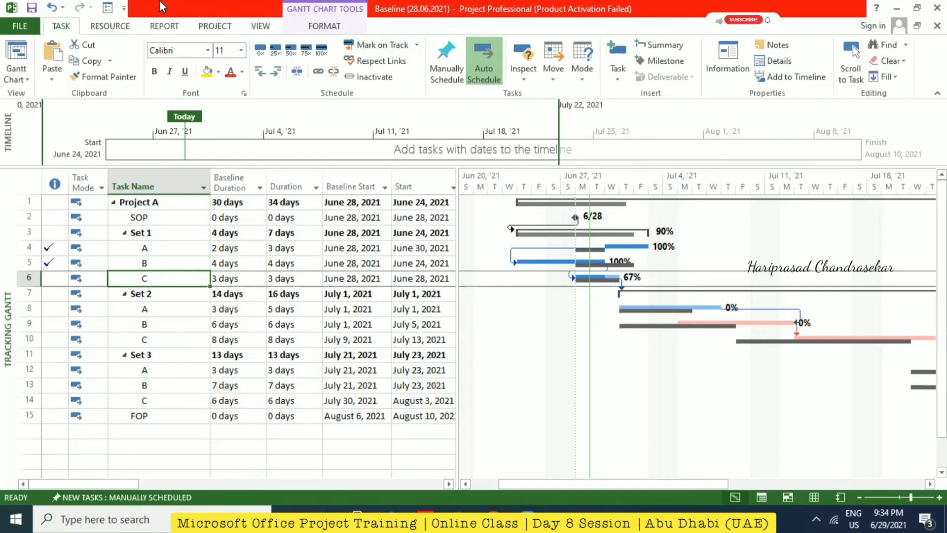
pyautogui.click(52, 7)
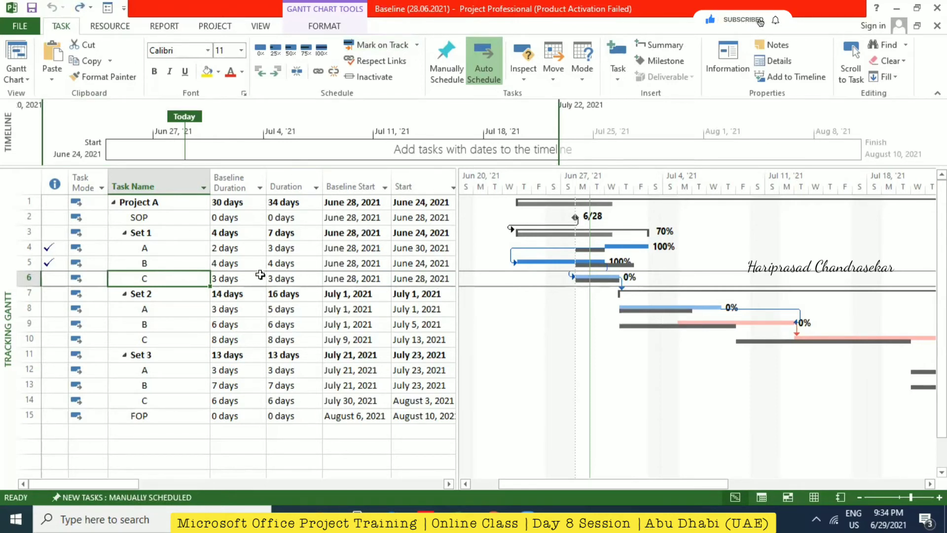
pyautogui.click(391, 44)
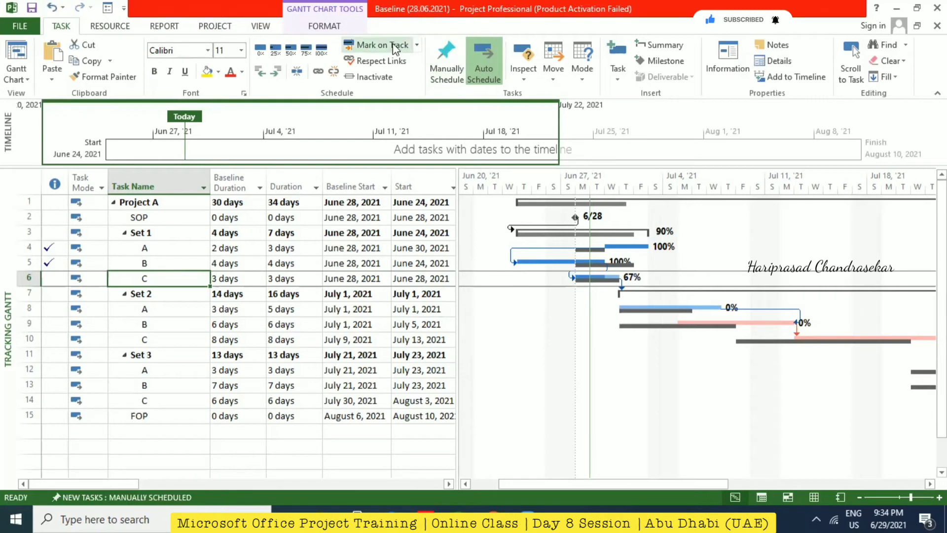
pyautogui.click(52, 8)
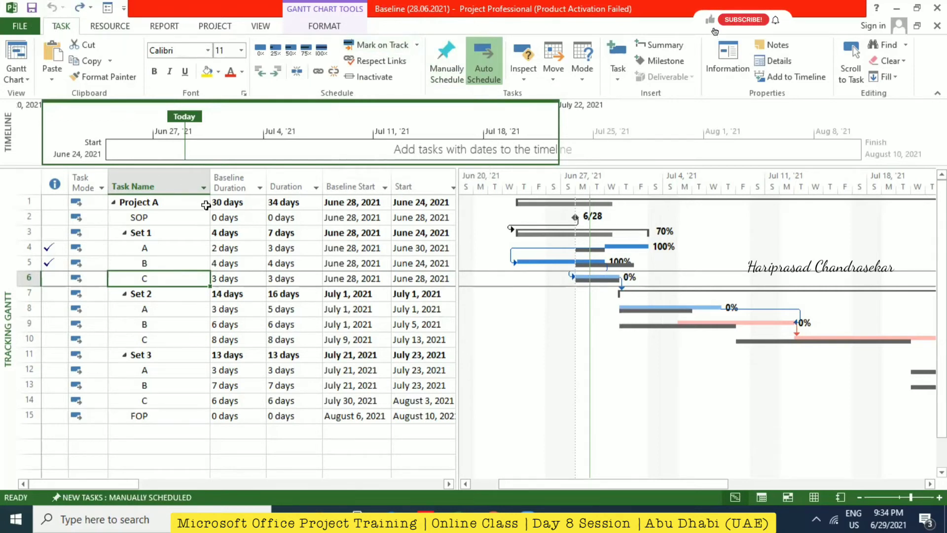
# Mark task C under Set 1 as 25% and 50% complete, and undo both progress updates.
pyautogui.click(275, 53)
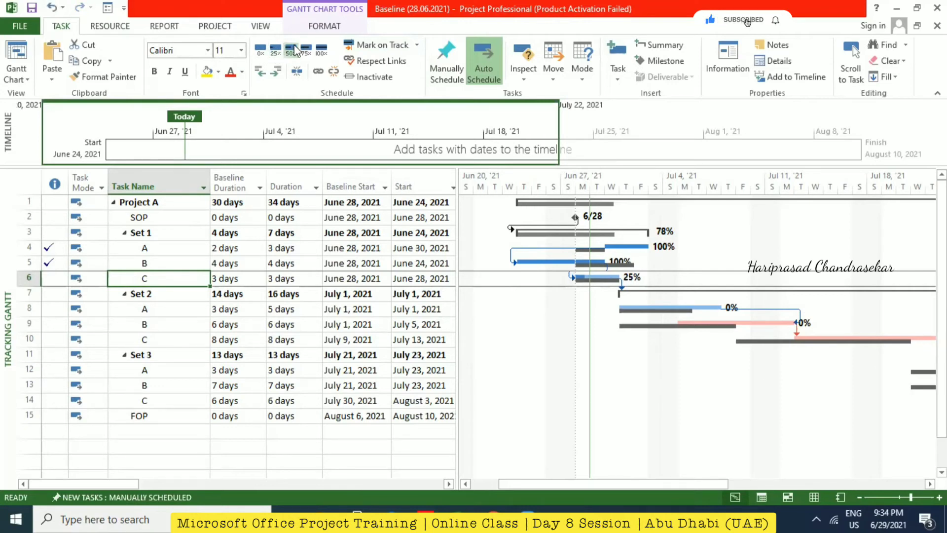
pyautogui.click(291, 50)
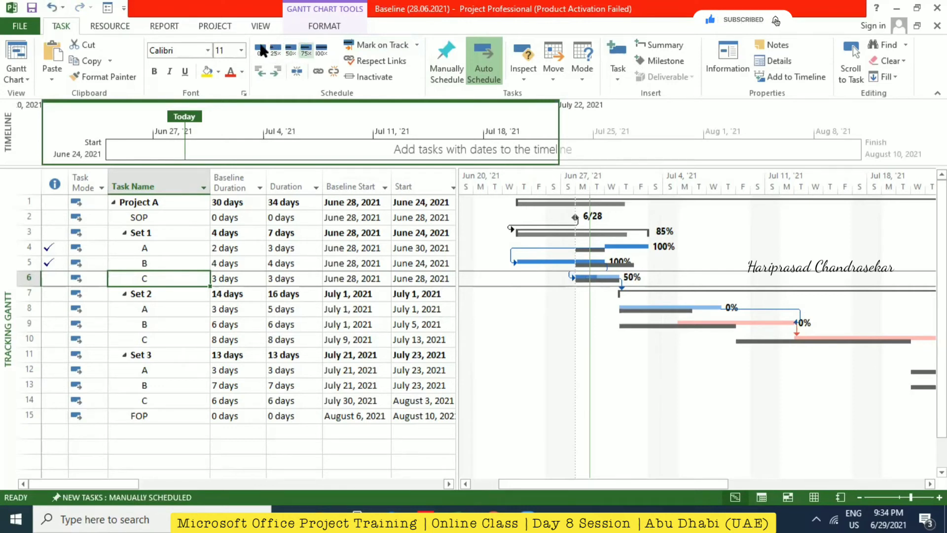
pyautogui.click(53, 7)
pyautogui.click(53, 7)
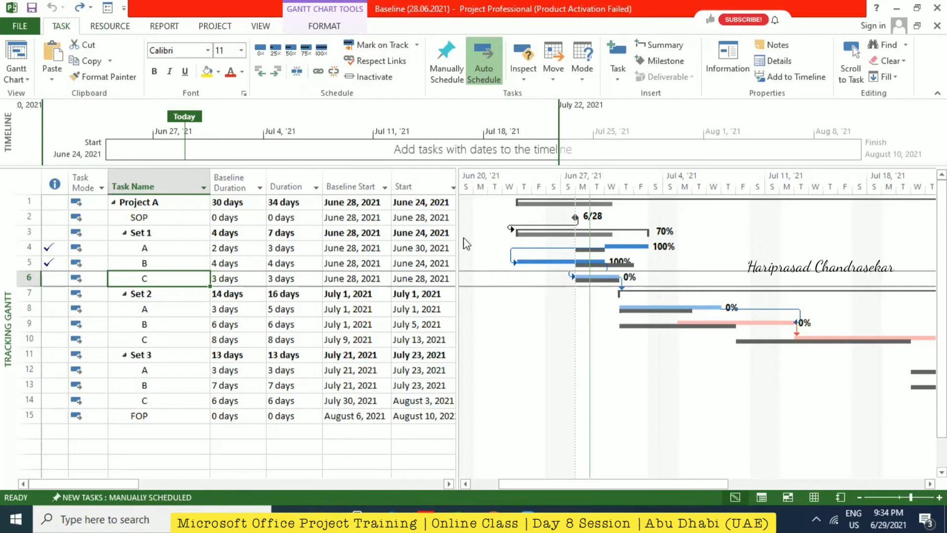
# Split task C under Set 1 at June 30 and move its remaining portion to July 5.
pyautogui.click(298, 75)
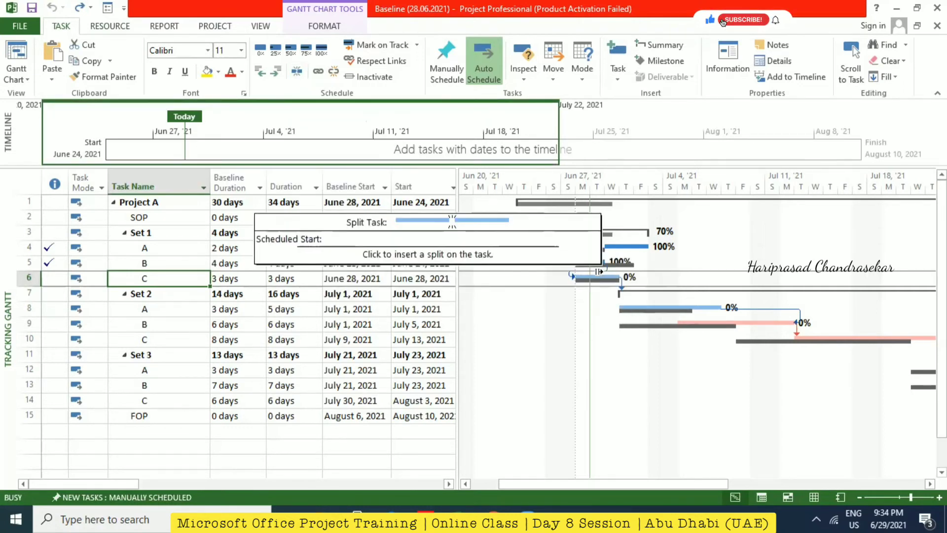
pyautogui.click(603, 277)
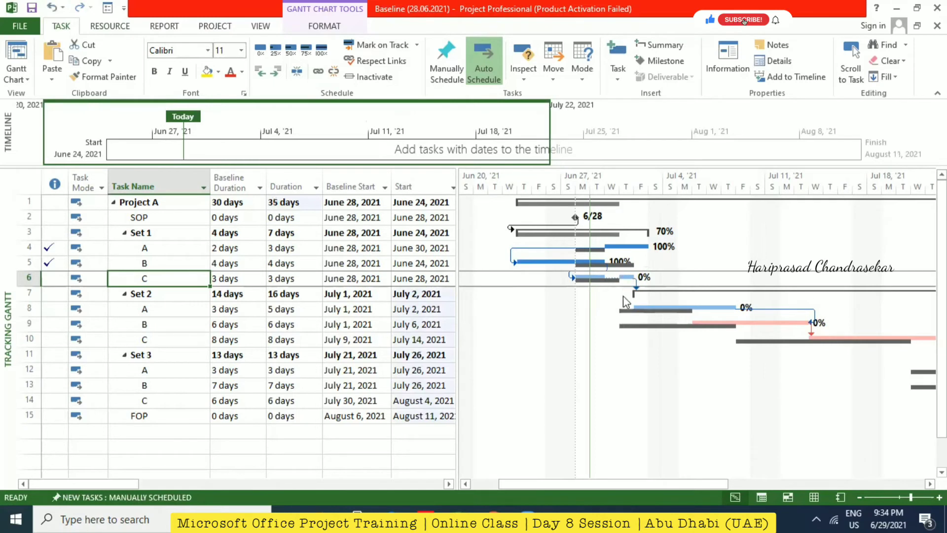
pyautogui.moveTo(623, 277); pyautogui.dragTo(721, 269)
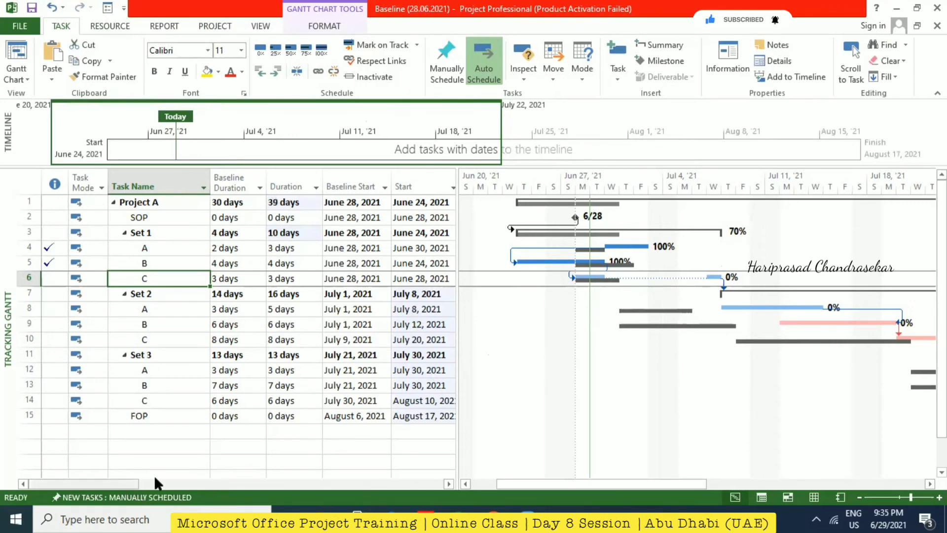
pyautogui.moveTo(148, 483); pyautogui.dragTo(107, 443)
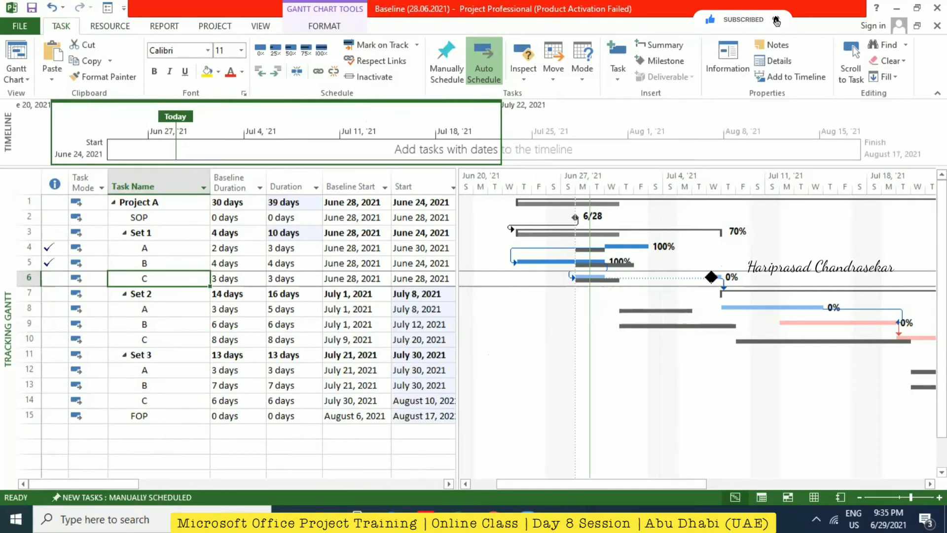
pyautogui.moveTo(710, 278); pyautogui.dragTo(683, 277)
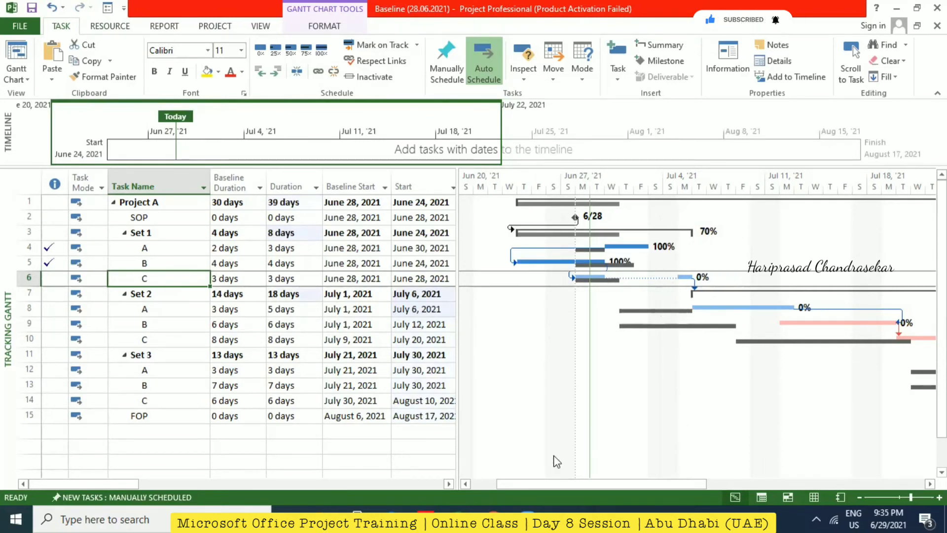
# Examine the daily work hours of task C under Set 1 and its resource assignment in the Task Usage view.
pyautogui.moveTo(512, 481); pyautogui.dragTo(483, 474)
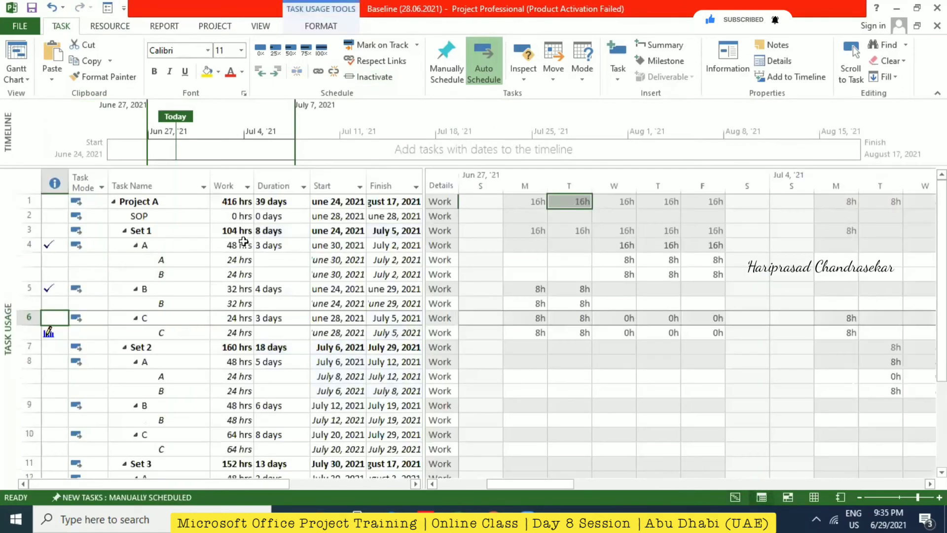
pyautogui.moveTo(276, 484); pyautogui.dragTo(314, 481)
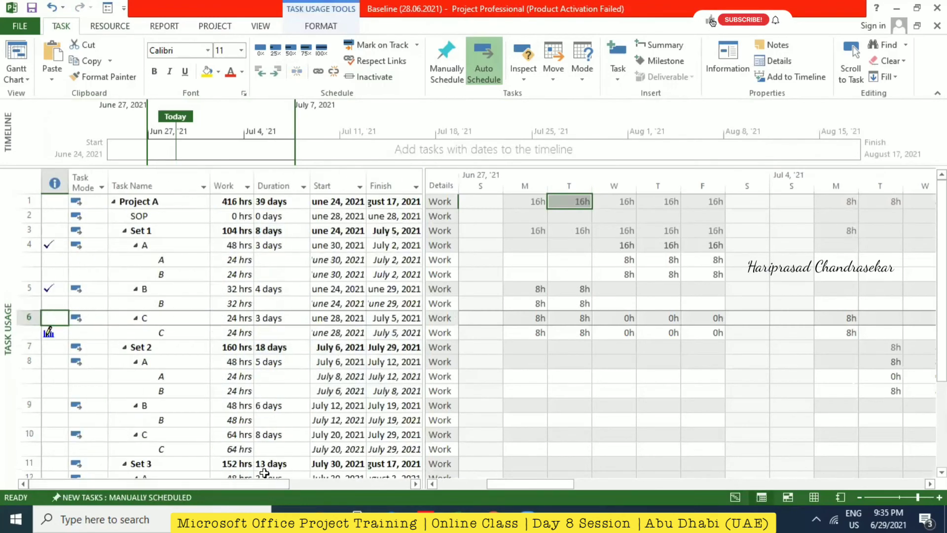
pyautogui.moveTo(50, 333)
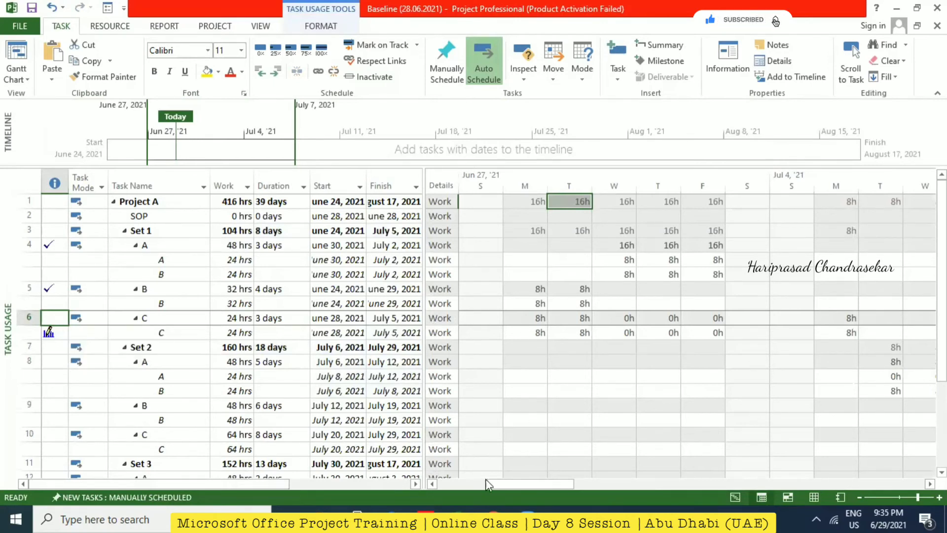
pyautogui.moveTo(496, 481)
pyautogui.mouseDown()
pyautogui.moveTo(441, 480)
pyautogui.moveTo(569, 470)
pyautogui.moveTo(490, 481)
pyautogui.mouseUp()
pyautogui.click(234, 333)
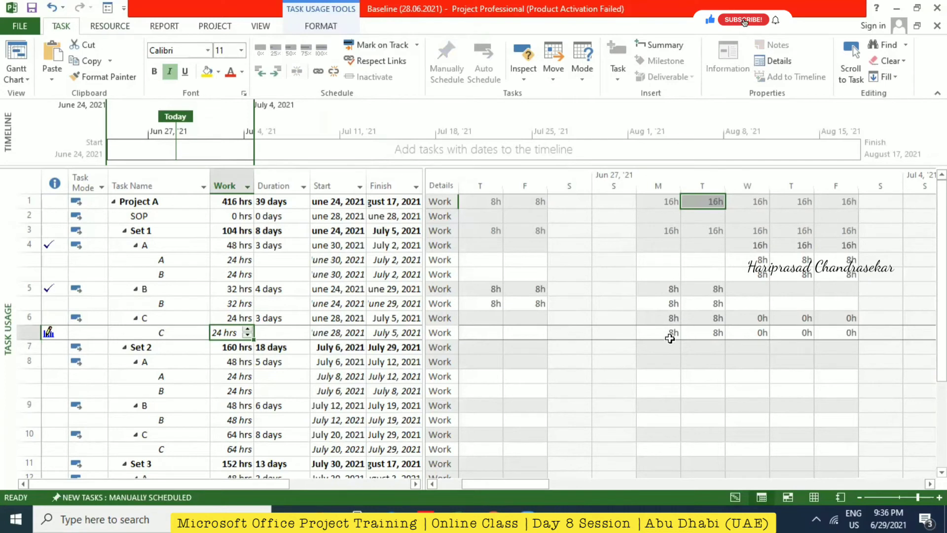
pyautogui.click(762, 338)
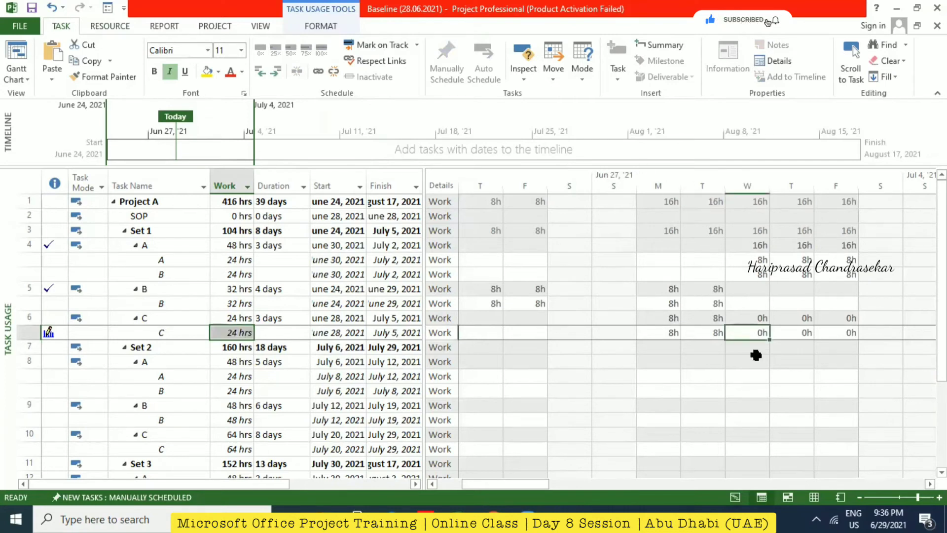
pyautogui.click(753, 352)
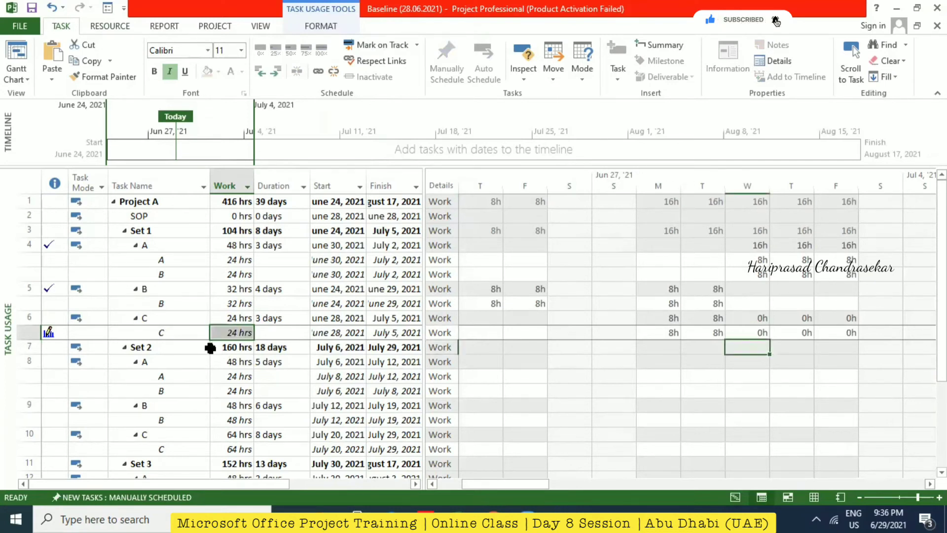
pyautogui.click(172, 323)
pyautogui.click(231, 331)
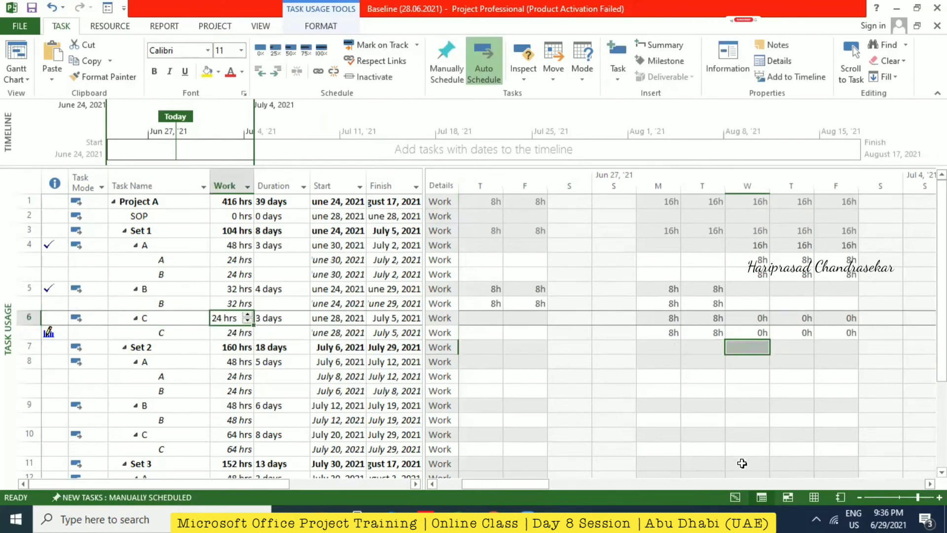
# Compare the split of task C in the Tracking Gantt with its hours across the Task Usage timescale.
pyautogui.click(735, 498)
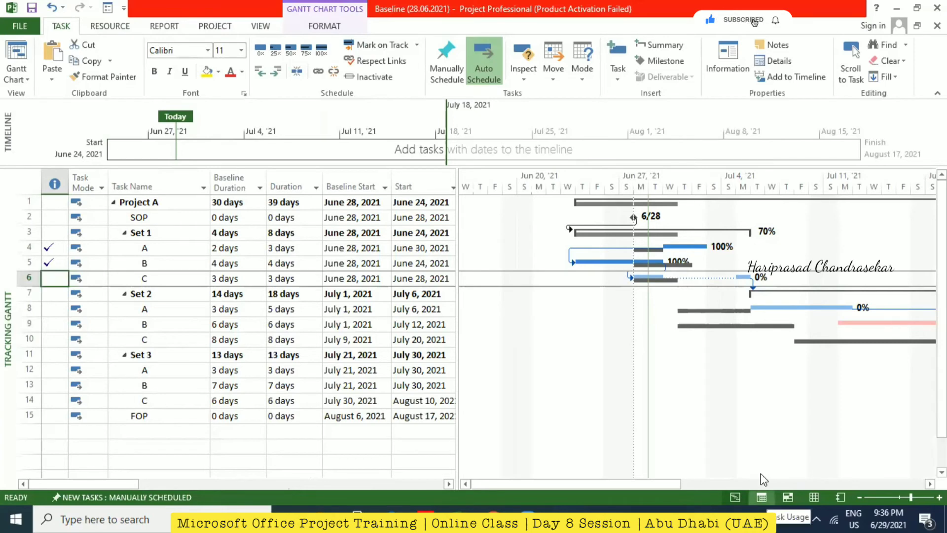
pyautogui.click(762, 496)
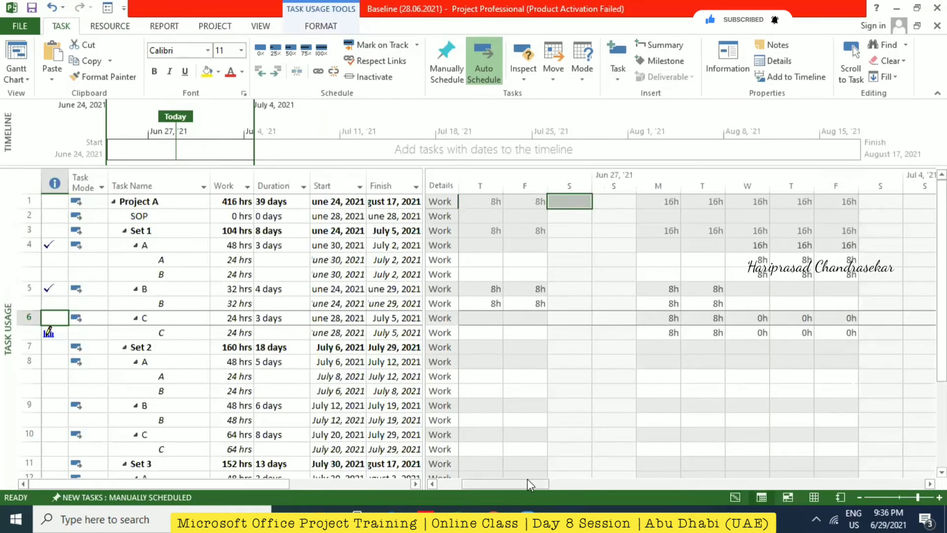
pyautogui.moveTo(528, 484); pyautogui.dragTo(569, 476)
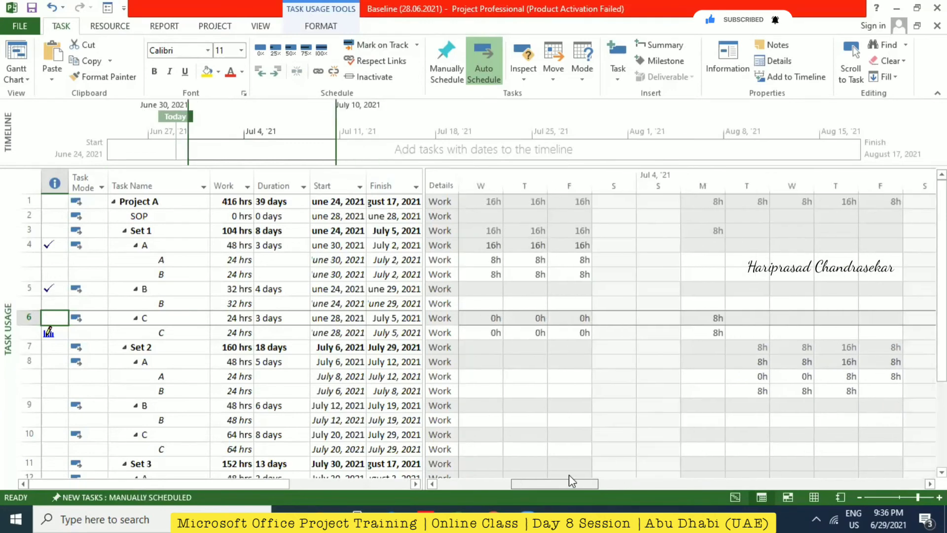
pyautogui.moveTo(569, 475); pyautogui.dragTo(481, 476)
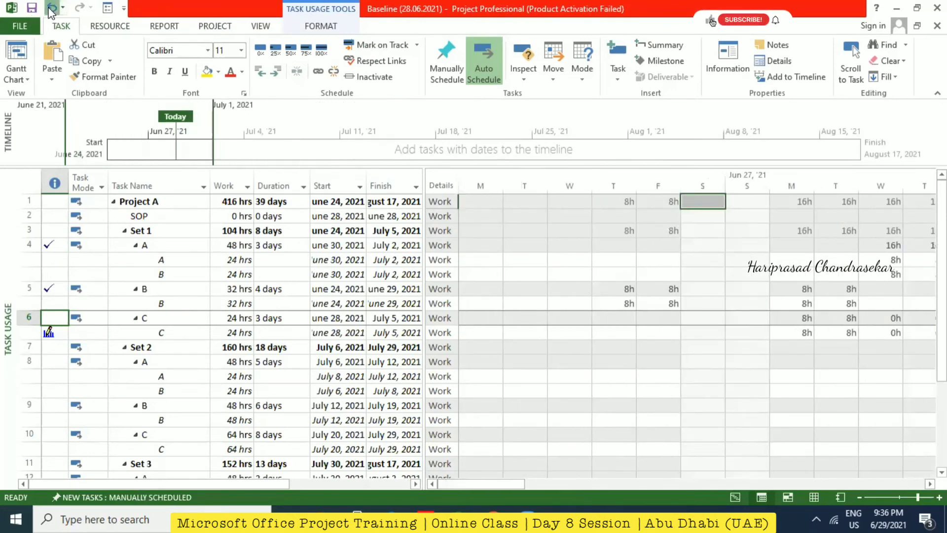
# Undo the portion moves and the split of task C under Set 1.
pyautogui.click(52, 9)
pyautogui.click(51, 9)
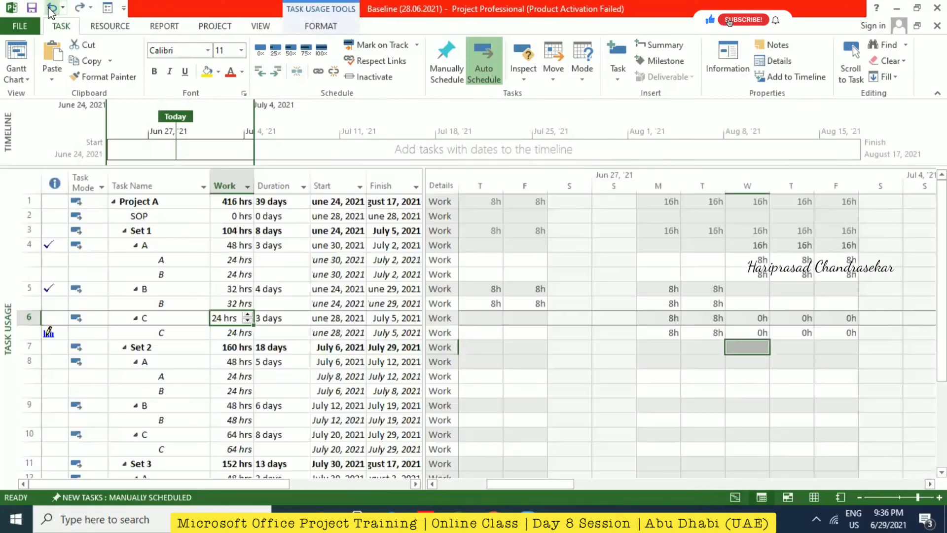
pyautogui.click(52, 8)
pyautogui.click(51, 9)
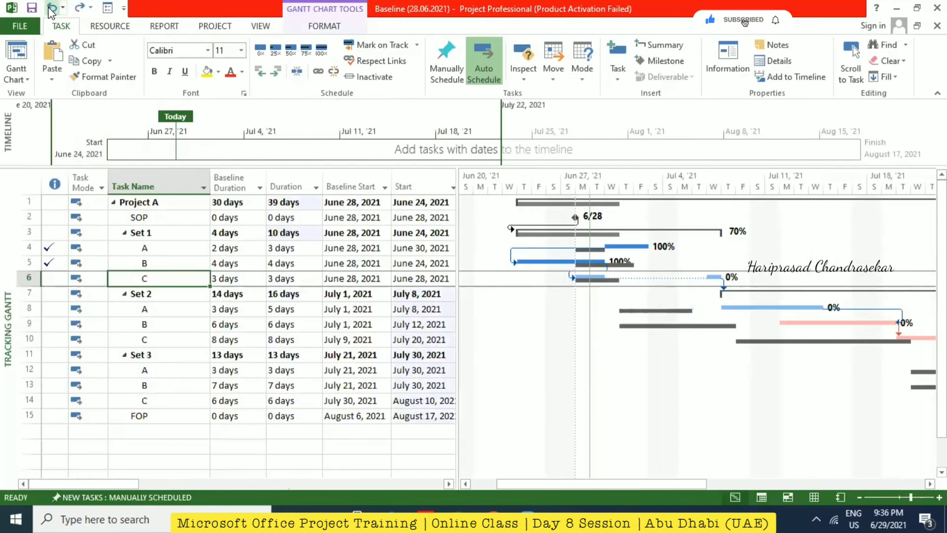
pyautogui.click(51, 9)
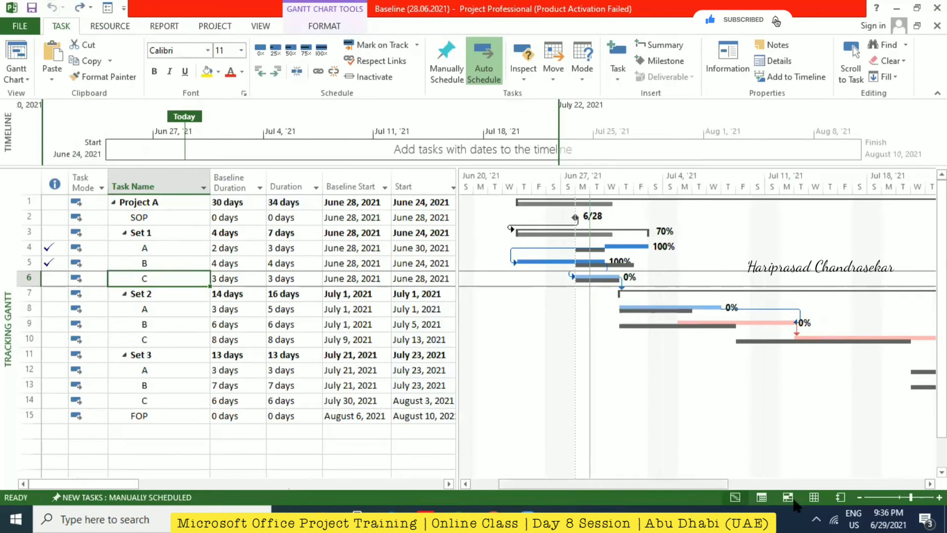
# Return to the Task Usage view, select Project A, and show and hide the resource details pane.
pyautogui.click(51, 8)
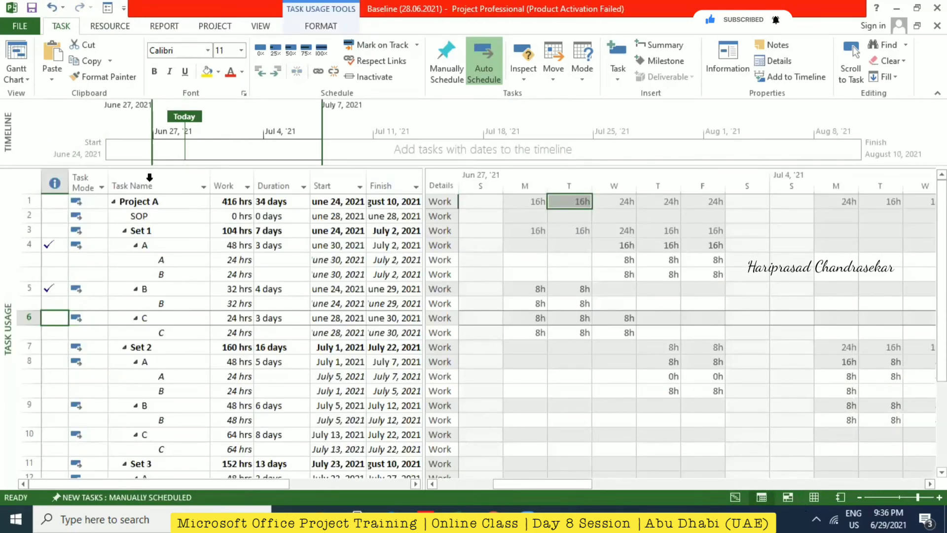
pyautogui.click(137, 203)
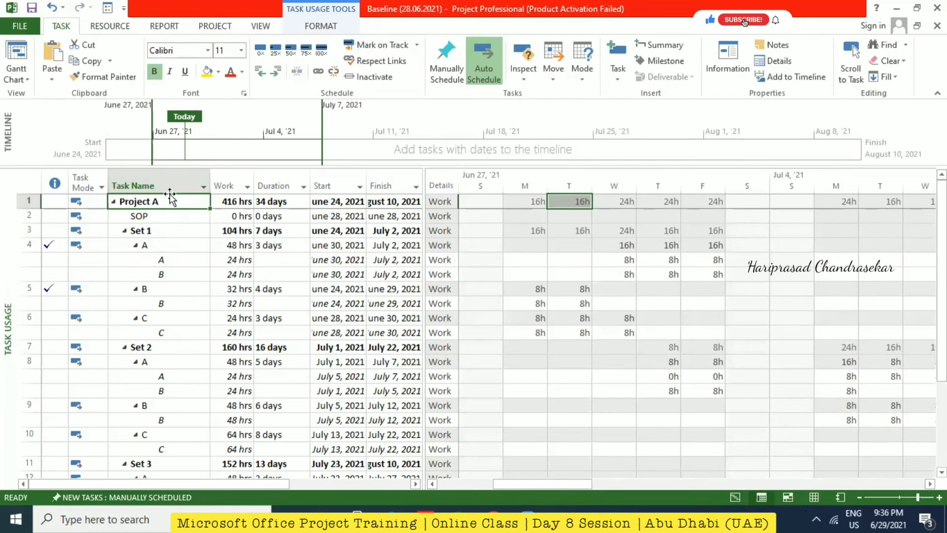
pyautogui.click(111, 26)
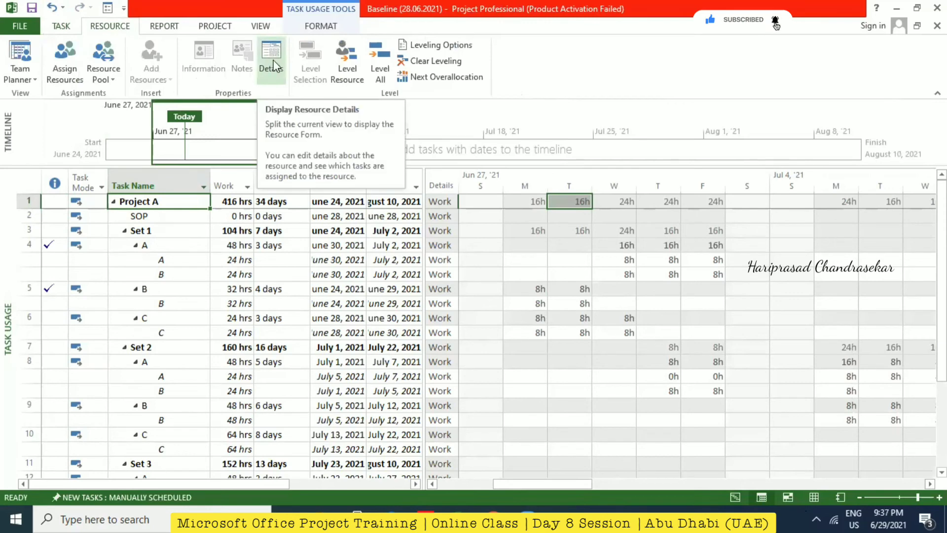
pyautogui.click(271, 55)
pyautogui.click(271, 55)
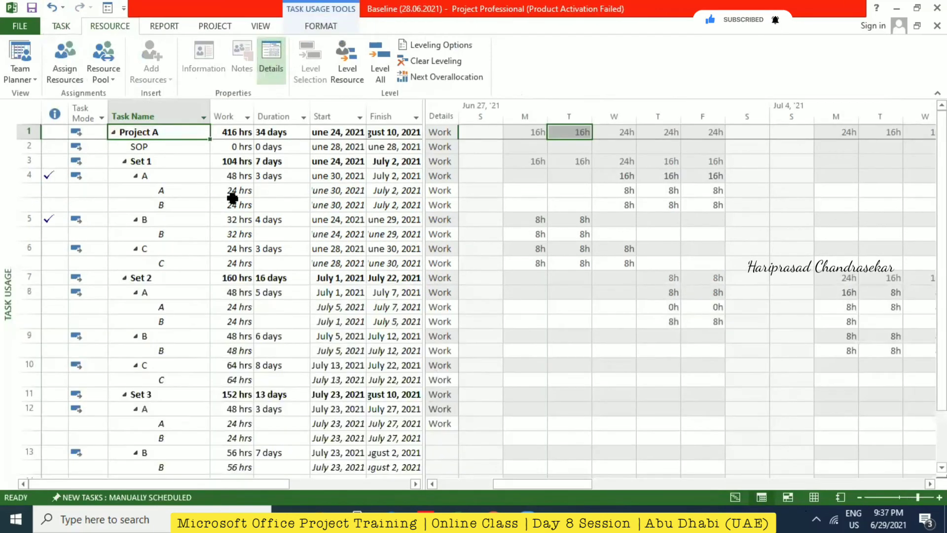
# Review the general, tracking and notes details of resource A's assignment on task A under Set 1, leaving them unedited.
pyautogui.click(161, 191)
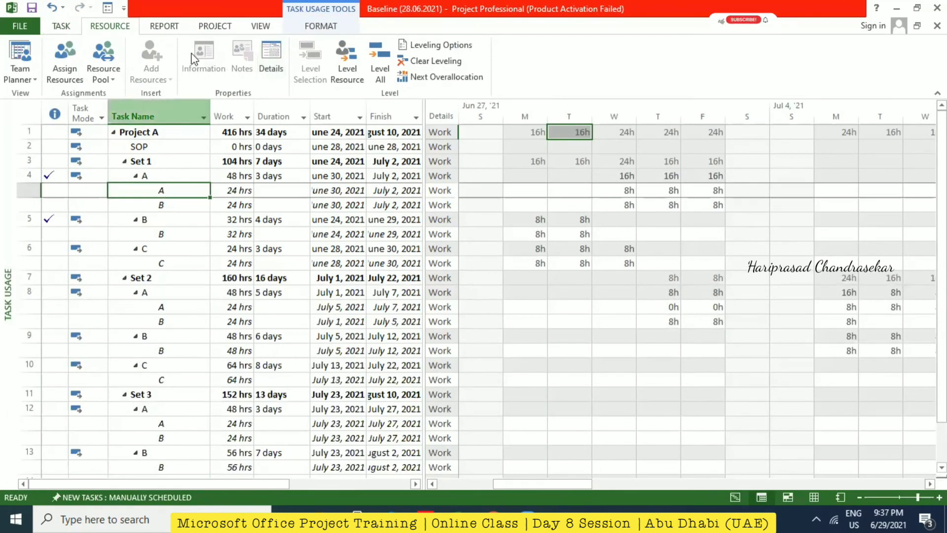
pyautogui.rightClick(174, 191)
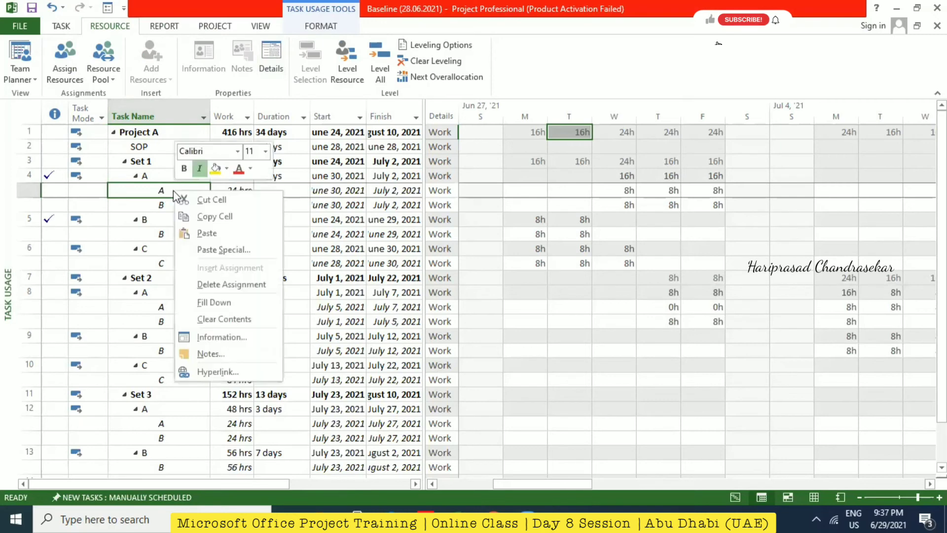
pyautogui.click(217, 336)
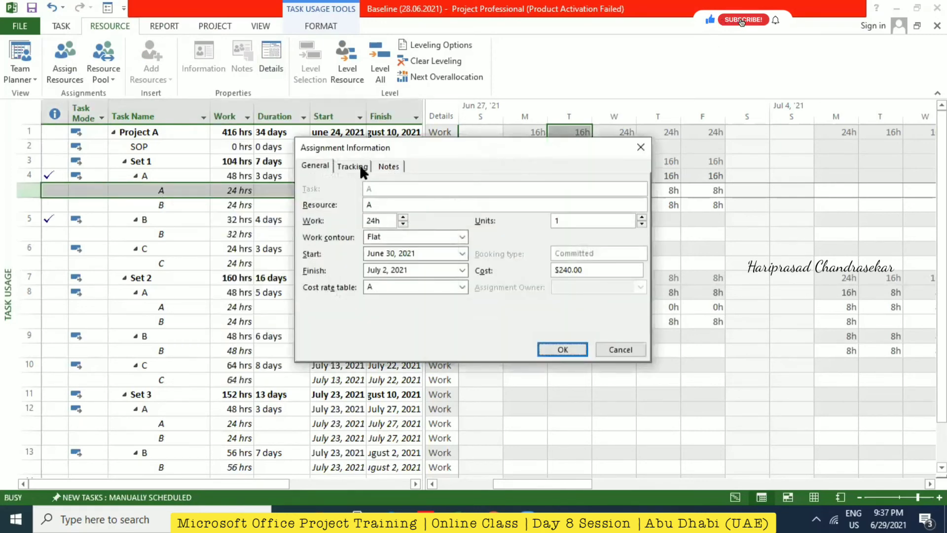
pyautogui.click(361, 167)
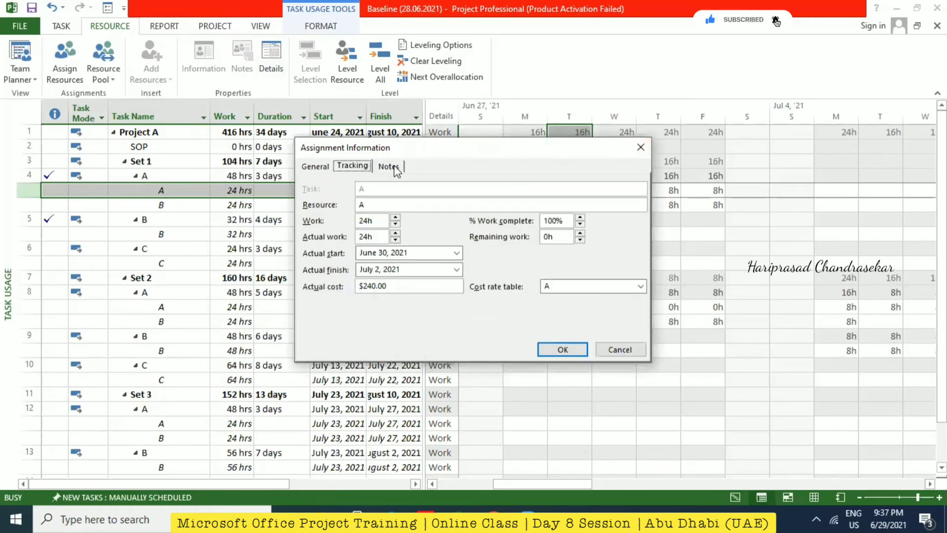
pyautogui.click(388, 166)
pyautogui.click(641, 148)
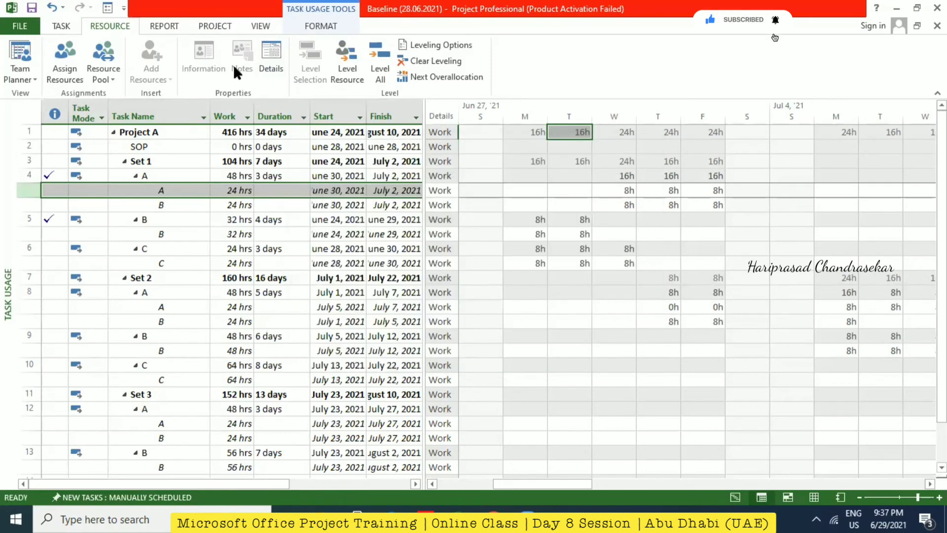
# Switch to the Resource Sheet view and open the resource information for resource A.
pyautogui.click(71, 29)
pyautogui.click(761, 497)
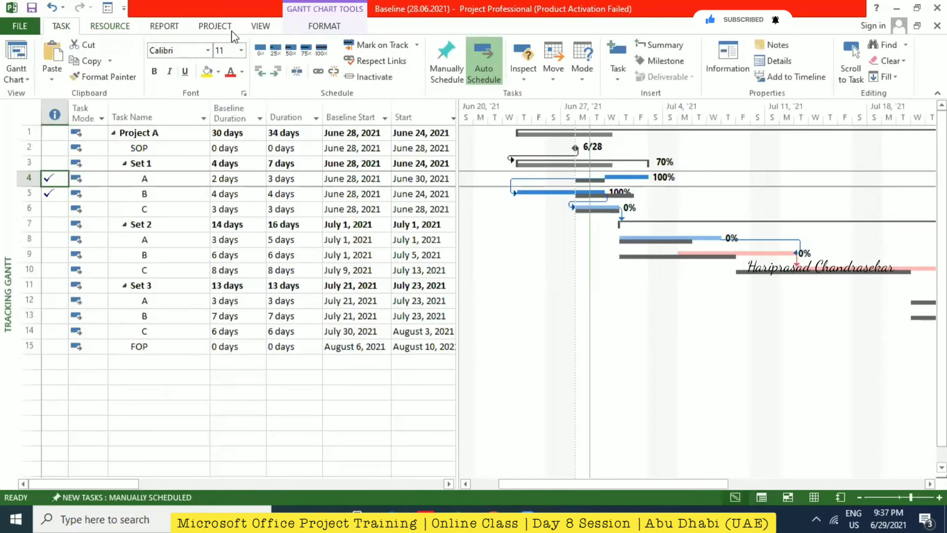
pyautogui.click(121, 27)
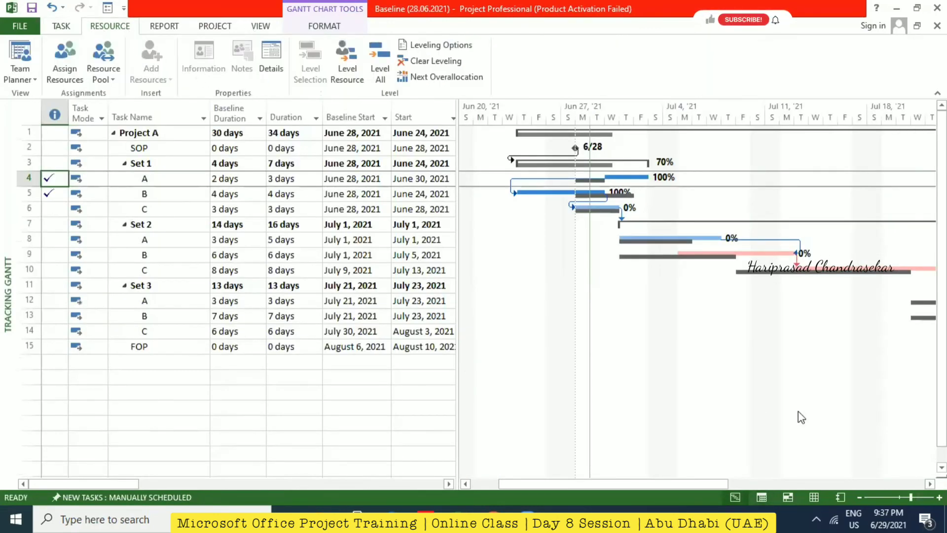
pyautogui.click(815, 496)
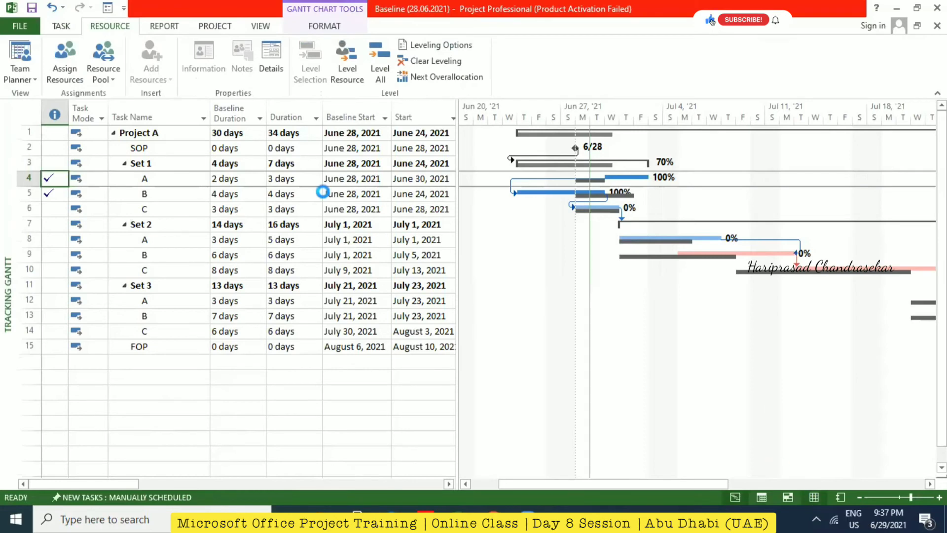
pyautogui.click(215, 62)
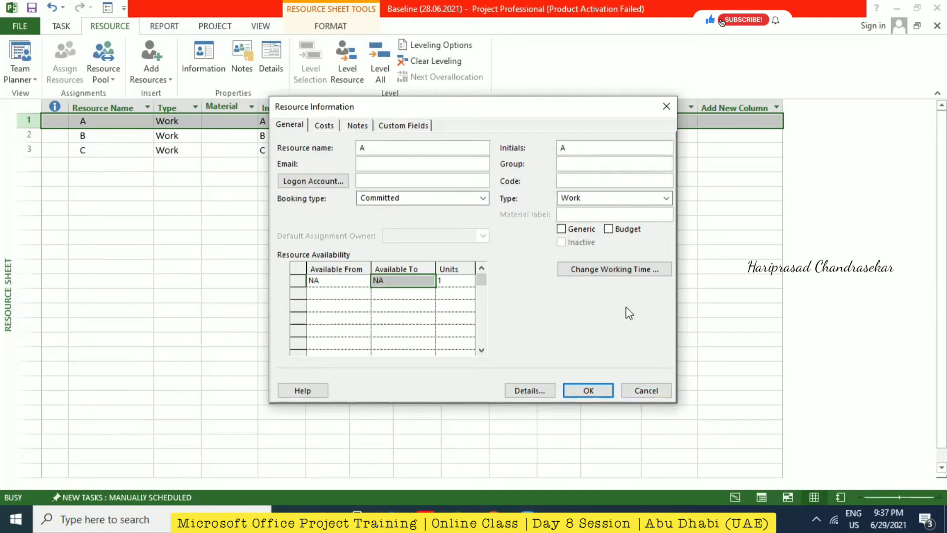
# Leave resource A's information unchanged and add a resource named Budget Cost with the type Cost below resource C.
pyautogui.click(655, 397)
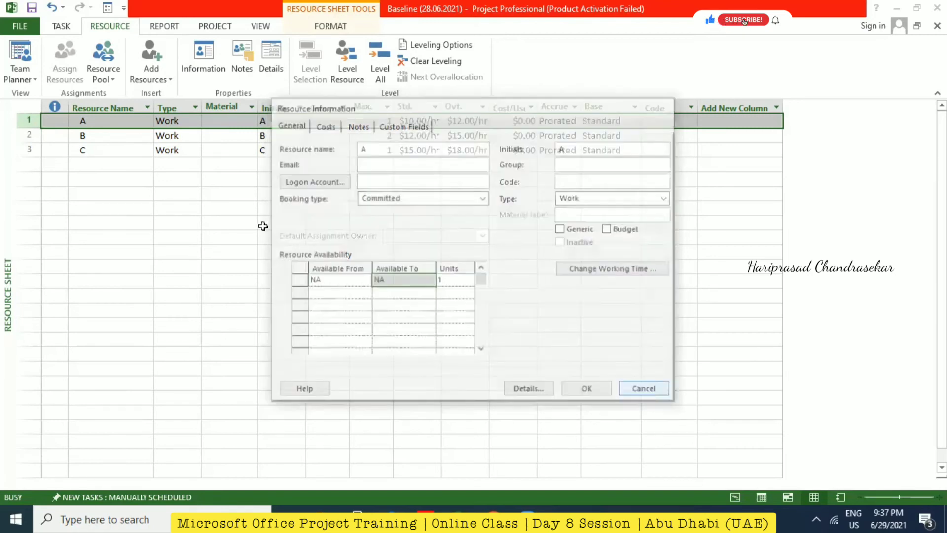
pyautogui.click(127, 166)
pyautogui.write('Budget Cost')
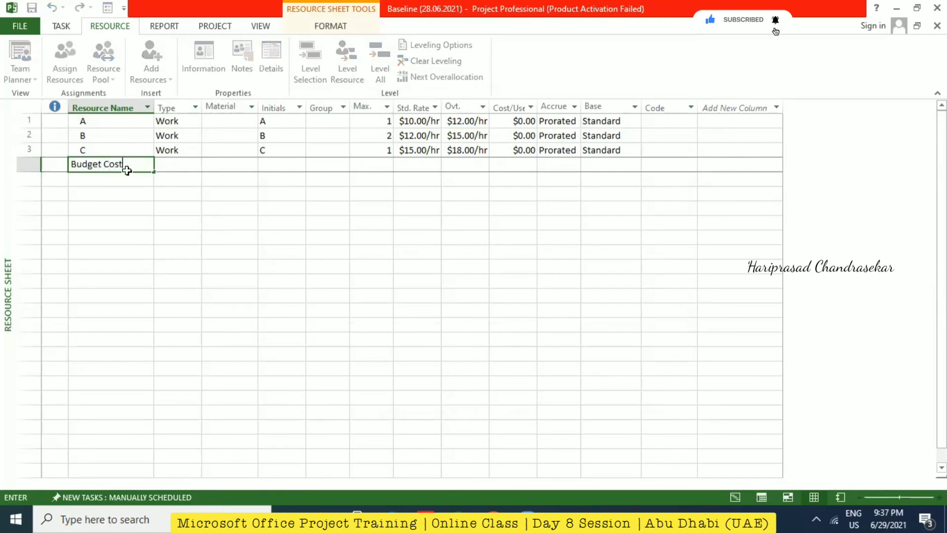
pyautogui.press('Tab')
pyautogui.click(195, 165)
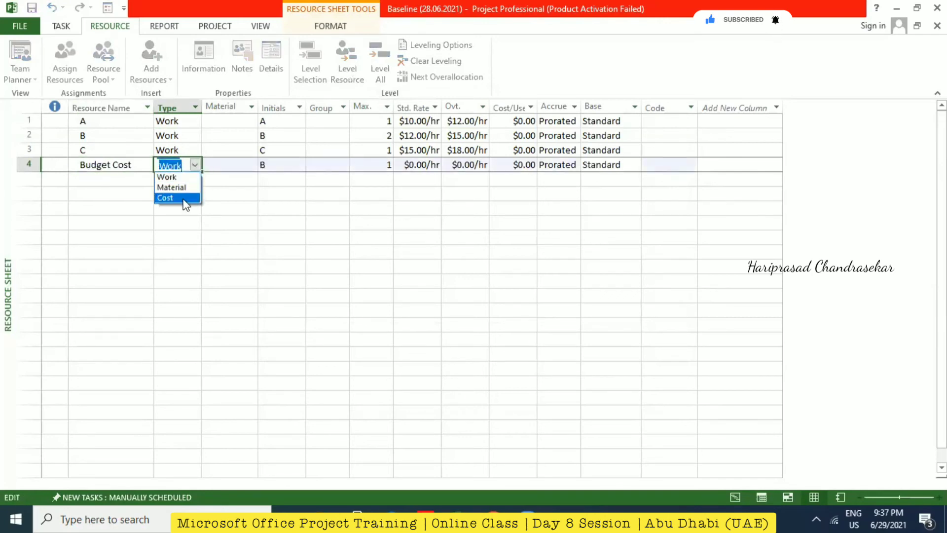
pyautogui.click(186, 198)
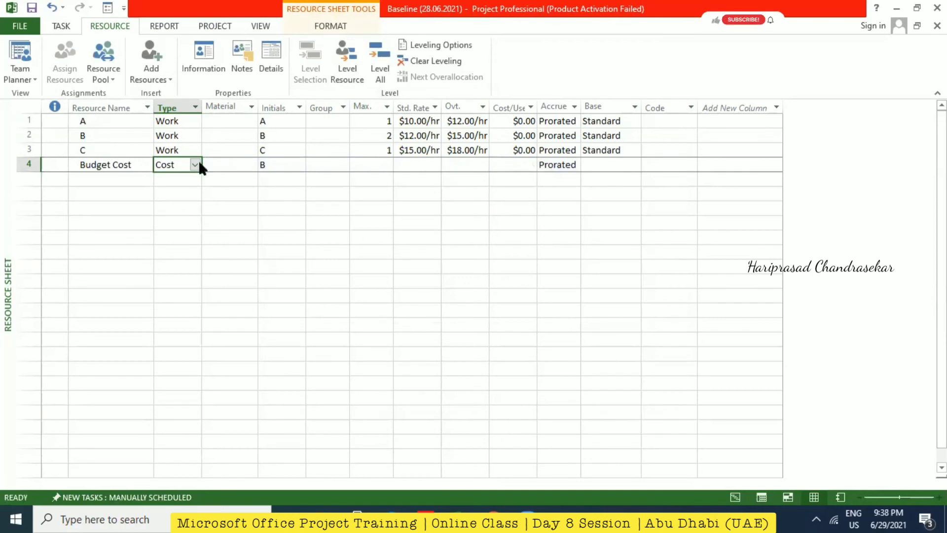
pyautogui.click(195, 165)
pyautogui.click(184, 198)
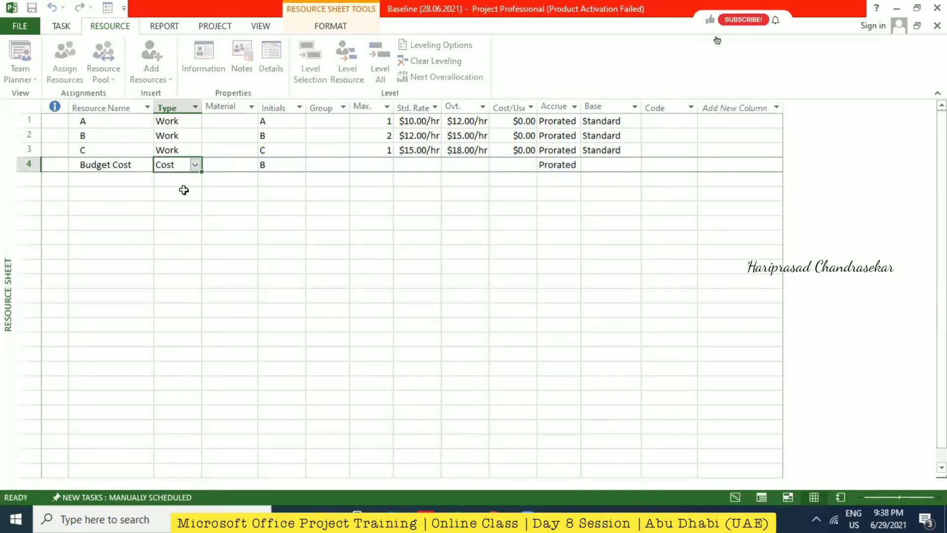
pyautogui.press('Tab')
# Mark the Budget Cost resource as a budget resource in its resource information.
pyautogui.click(106, 164)
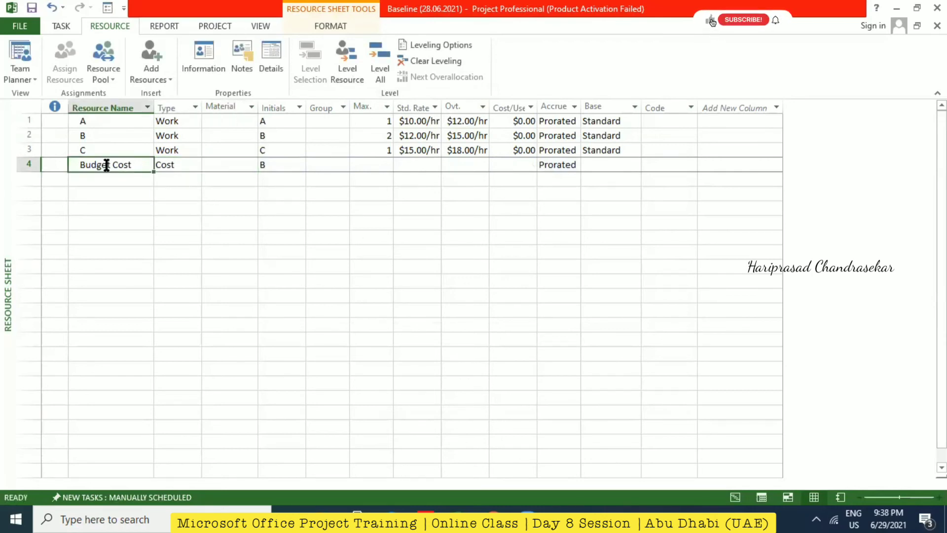
pyautogui.click(204, 55)
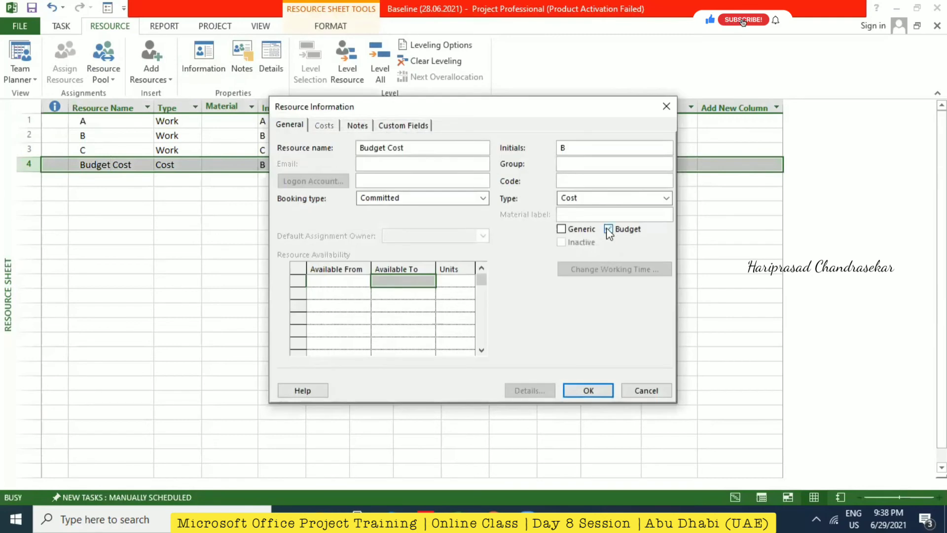
pyautogui.click(589, 390)
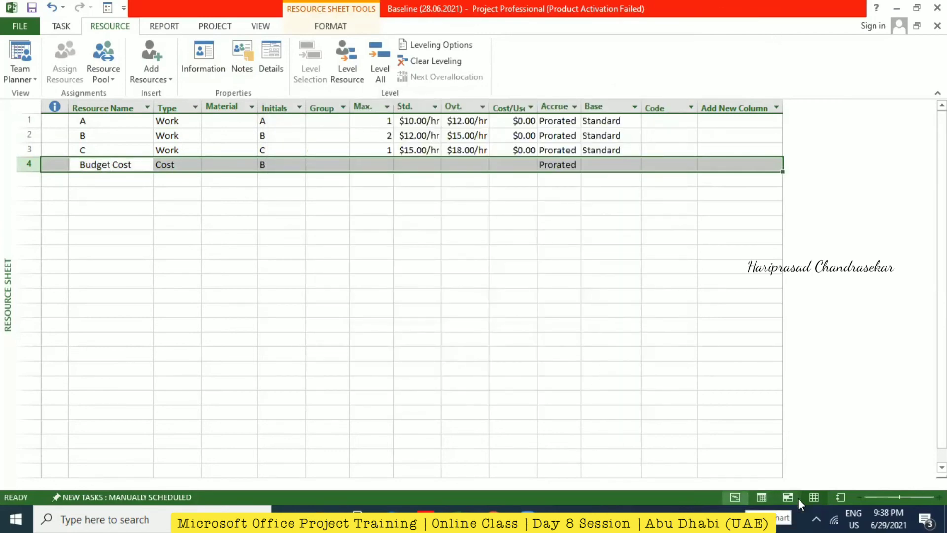
# Switch to the Task Usage view and try to assign the Budget Cost resource to the Project A task.
pyautogui.click(762, 497)
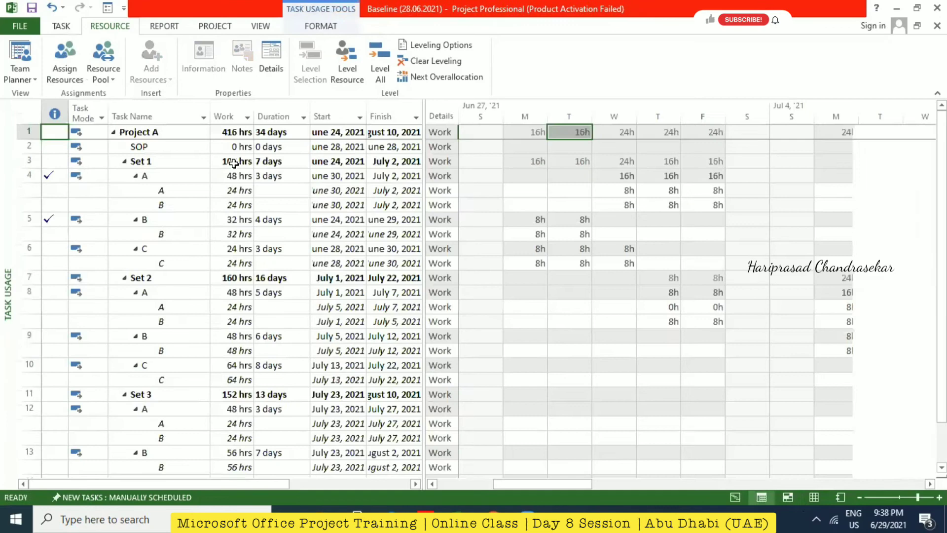
pyautogui.rightClick(169, 128)
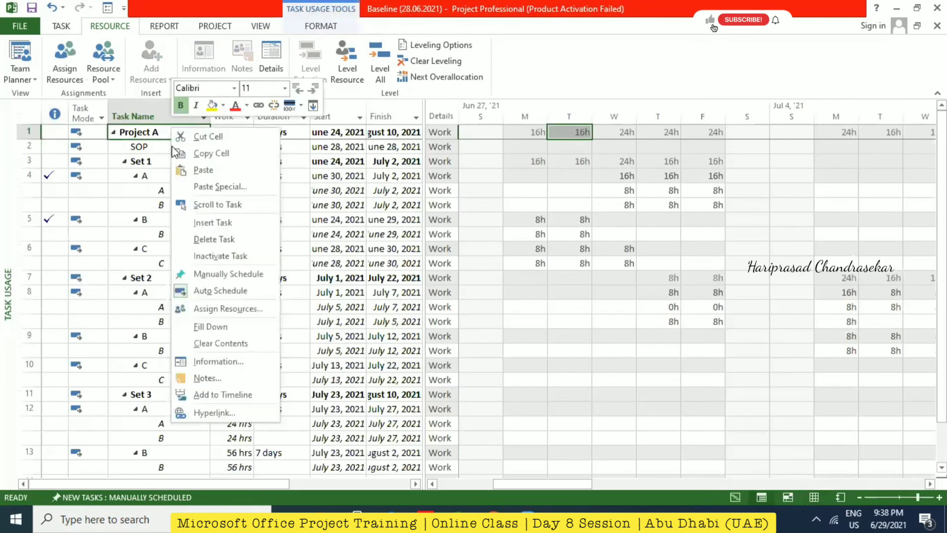
pyautogui.click(236, 312)
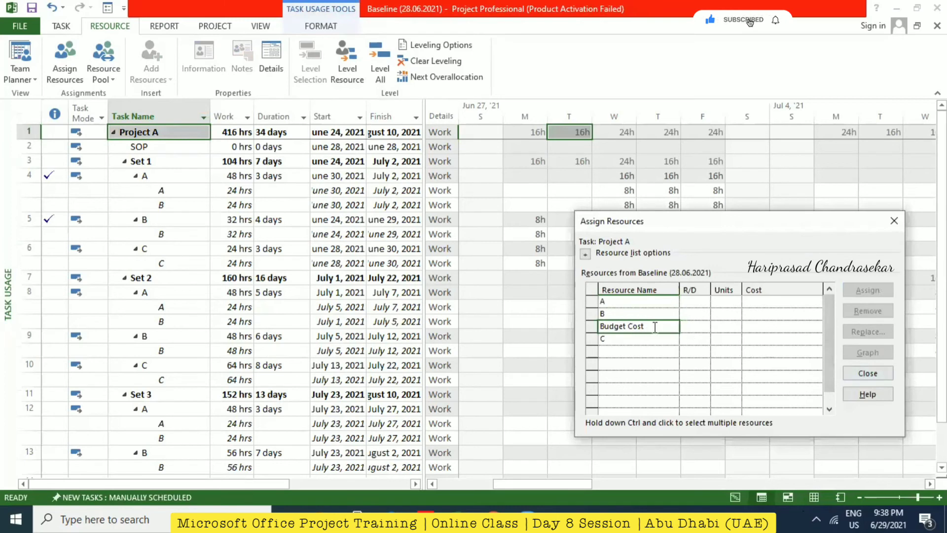
pyautogui.click(614, 338)
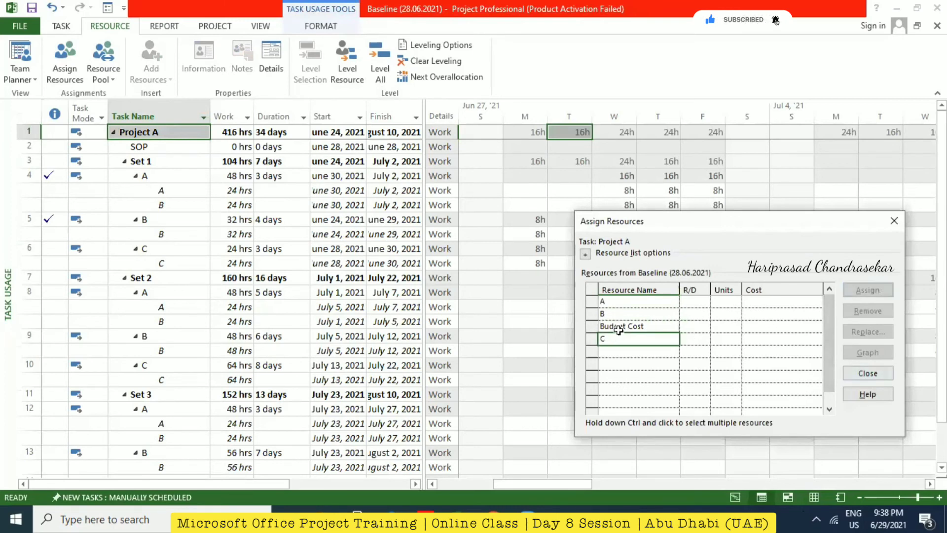
pyautogui.click(866, 373)
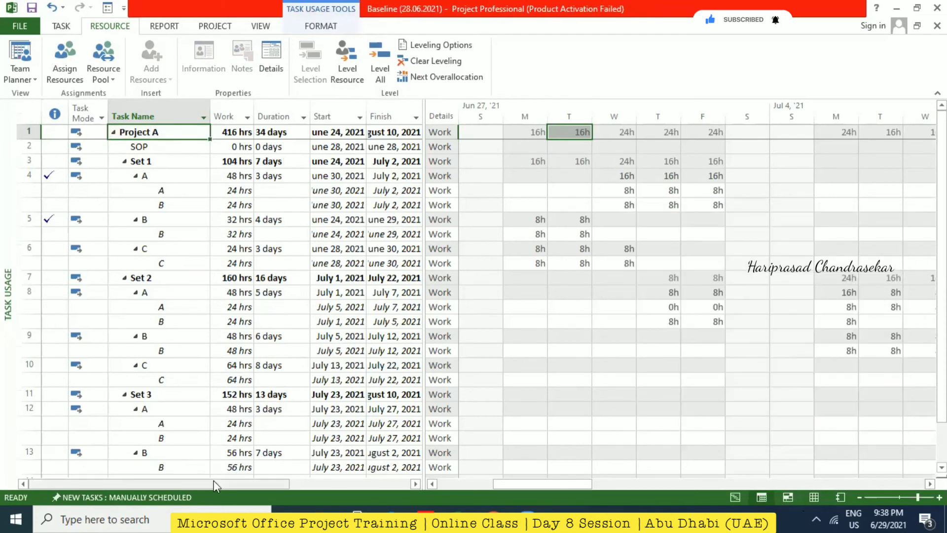
pyautogui.moveTo(258, 483); pyautogui.dragTo(225, 450)
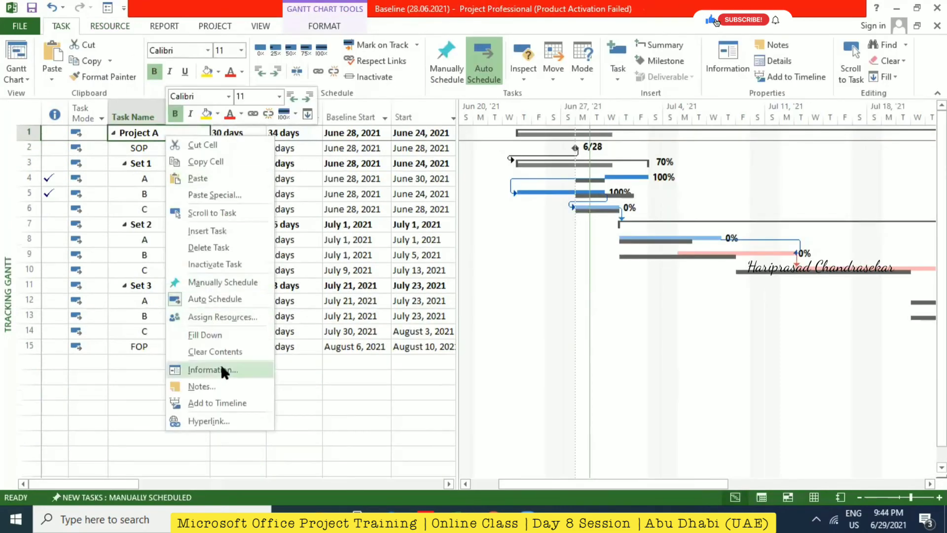
# Try to add Budget Cost as a resource in Project A's summary task information, then discard the edit.
pyautogui.click(222, 369)
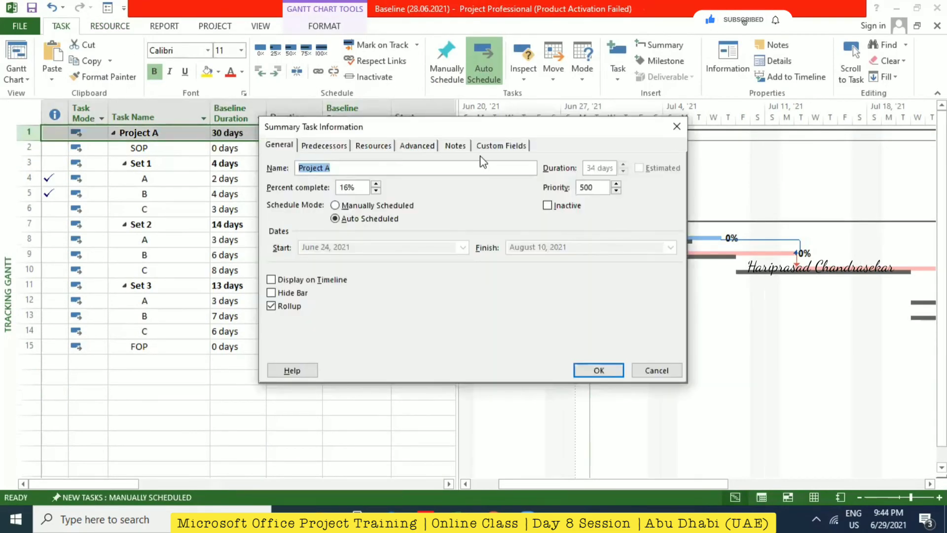
pyautogui.click(331, 146)
pyautogui.click(381, 146)
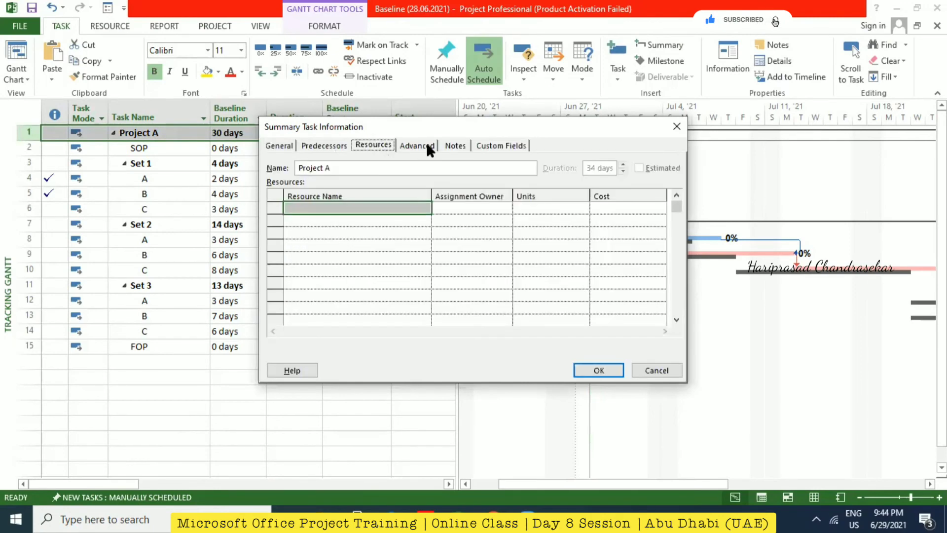
pyautogui.click(424, 209)
pyautogui.click(425, 208)
pyautogui.click(360, 239)
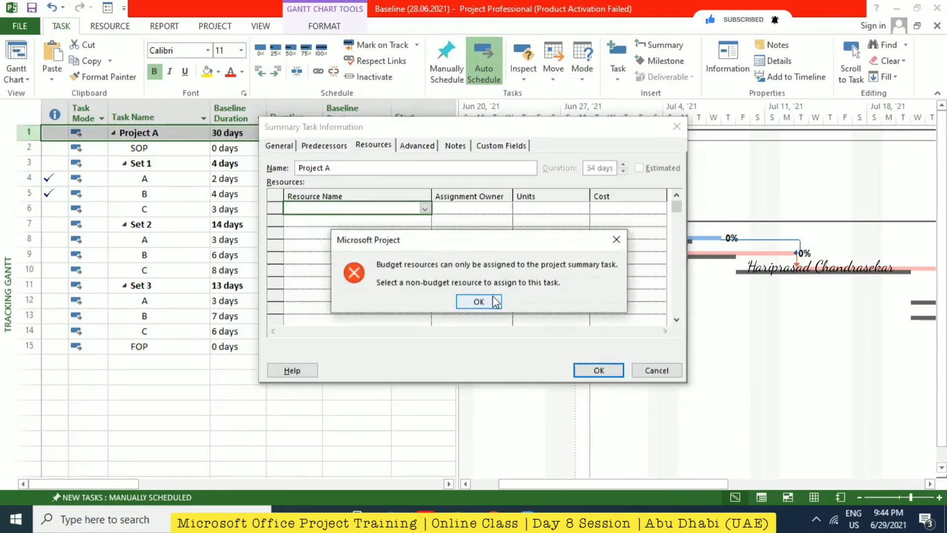
pyautogui.click(616, 239)
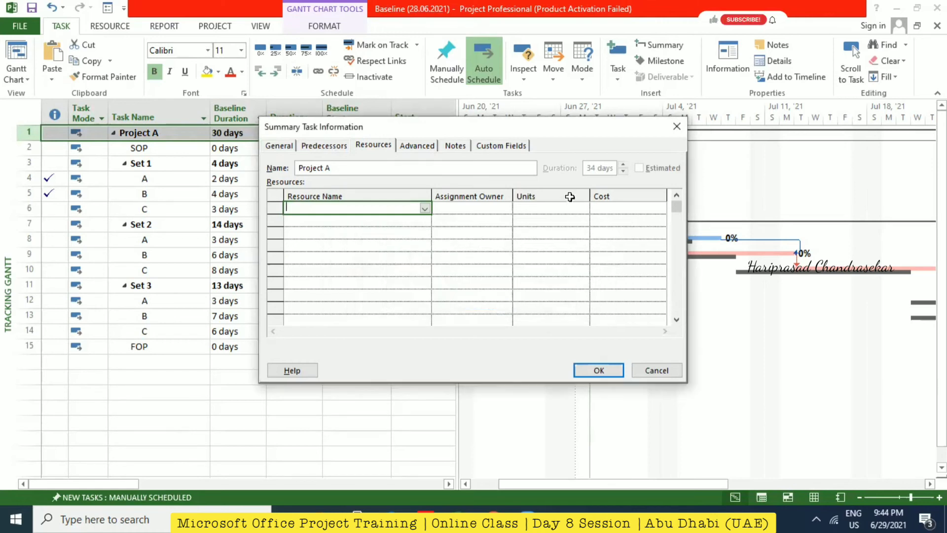
pyautogui.click(657, 370)
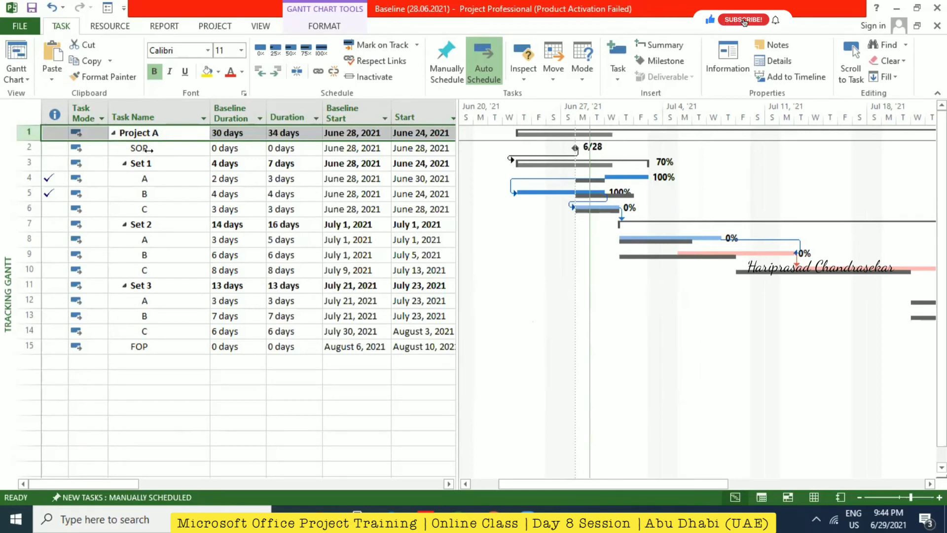
# Show the project summary task in the Tracking Gantt view.
pyautogui.click(160, 133)
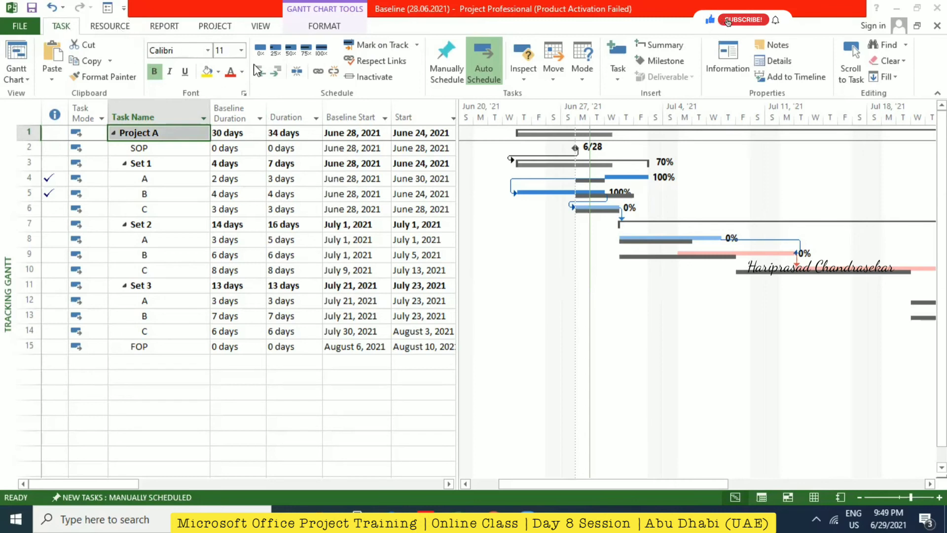
pyautogui.click(316, 26)
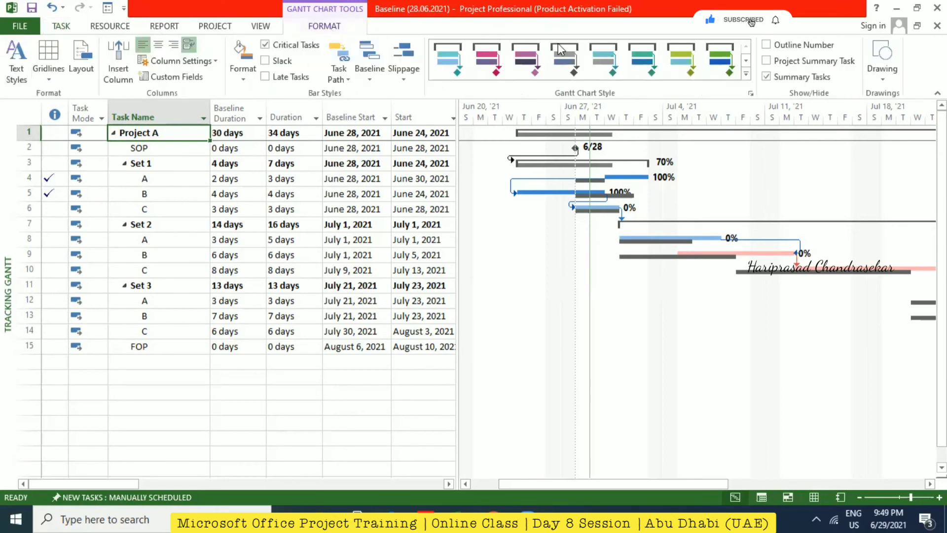
pyautogui.click(766, 60)
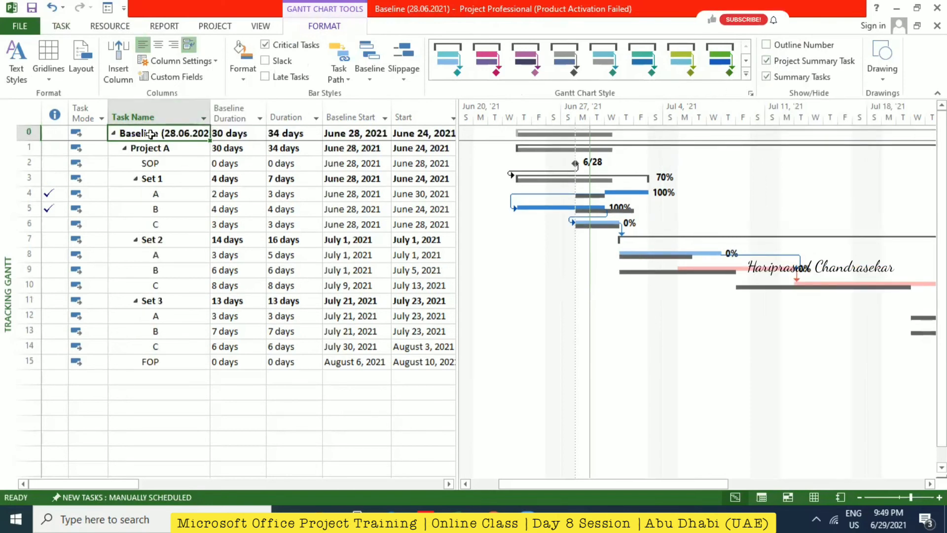
# Assign the Budget Cost resource to the project summary task Baseline (28.06.2021).
pyautogui.hotkey('alt', 'h')
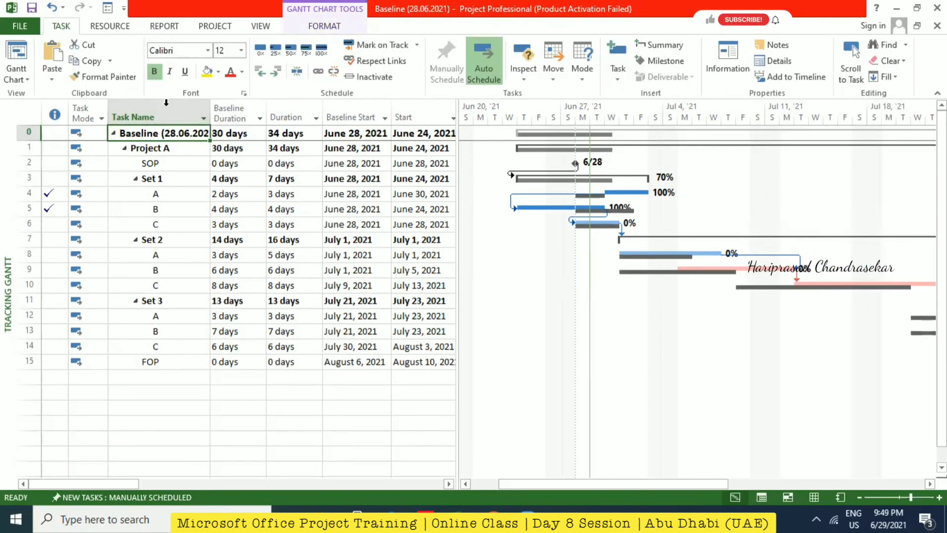
pyautogui.rightClick(157, 139)
pyautogui.click(226, 318)
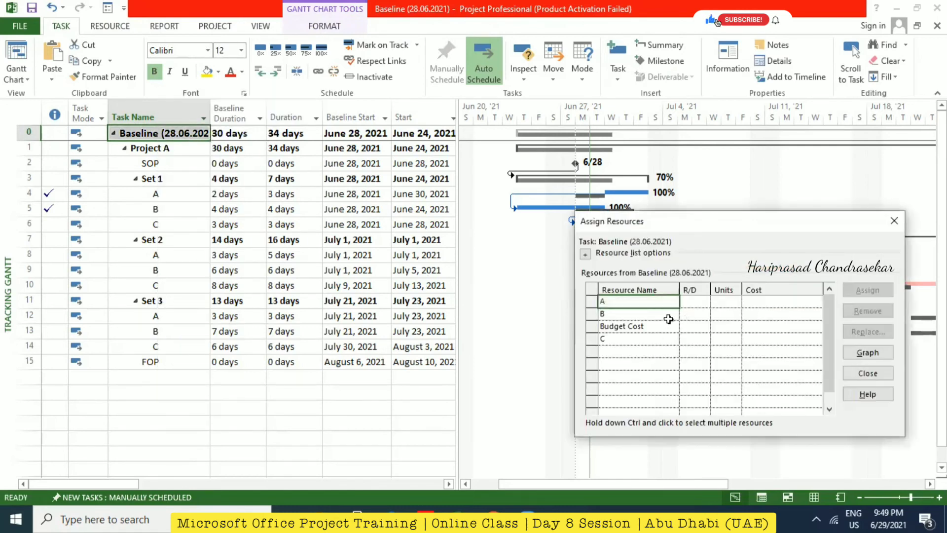
pyautogui.click(676, 326)
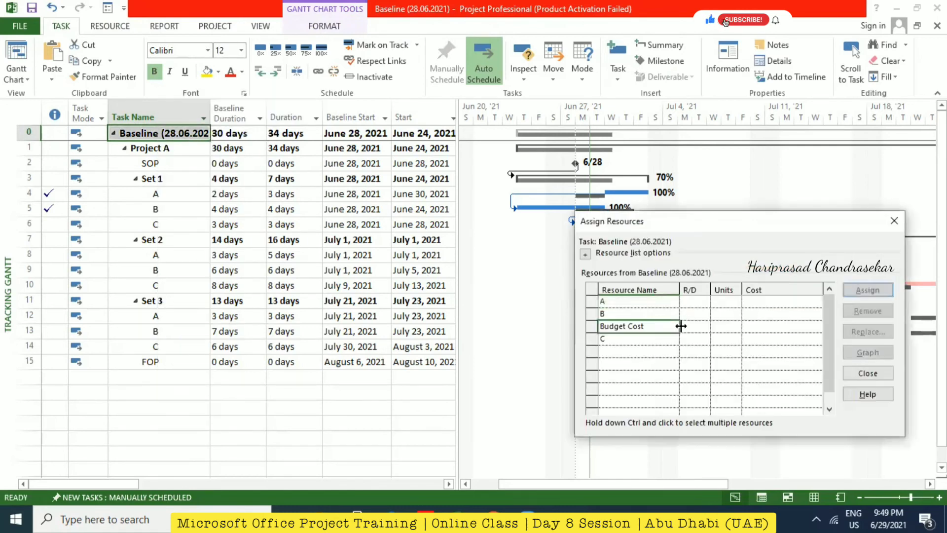
pyautogui.click(866, 291)
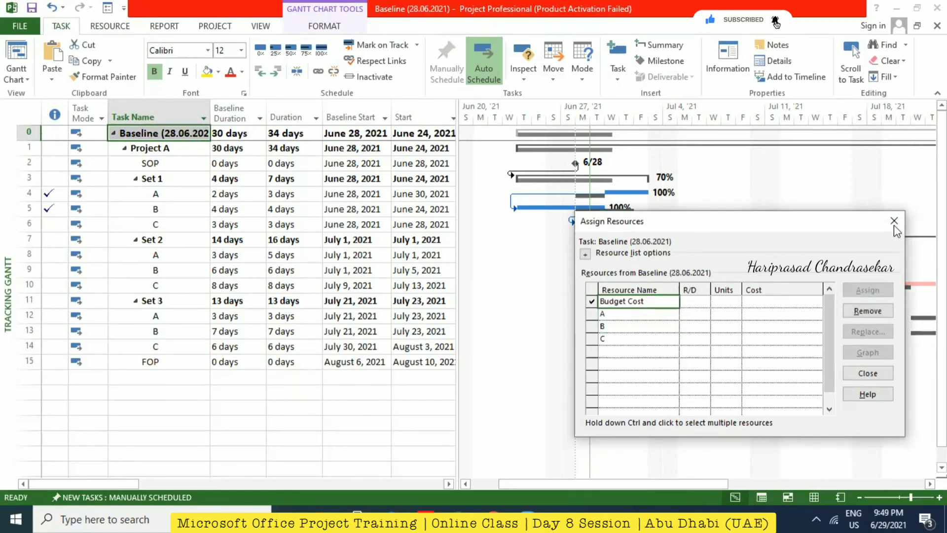
pyautogui.click(894, 222)
# Switch to the Task Usage view and insert a Budget Cost column before the Work column.
pyautogui.click(762, 497)
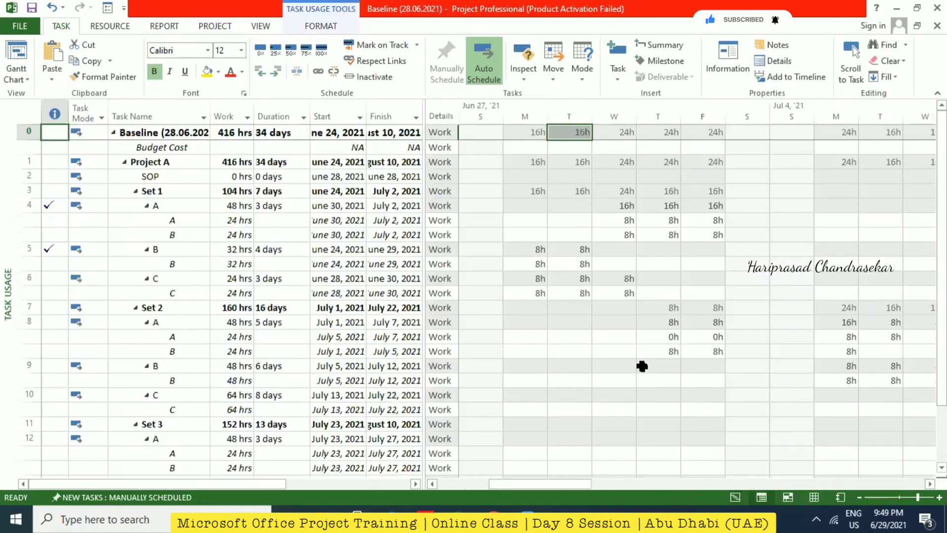
pyautogui.click(185, 148)
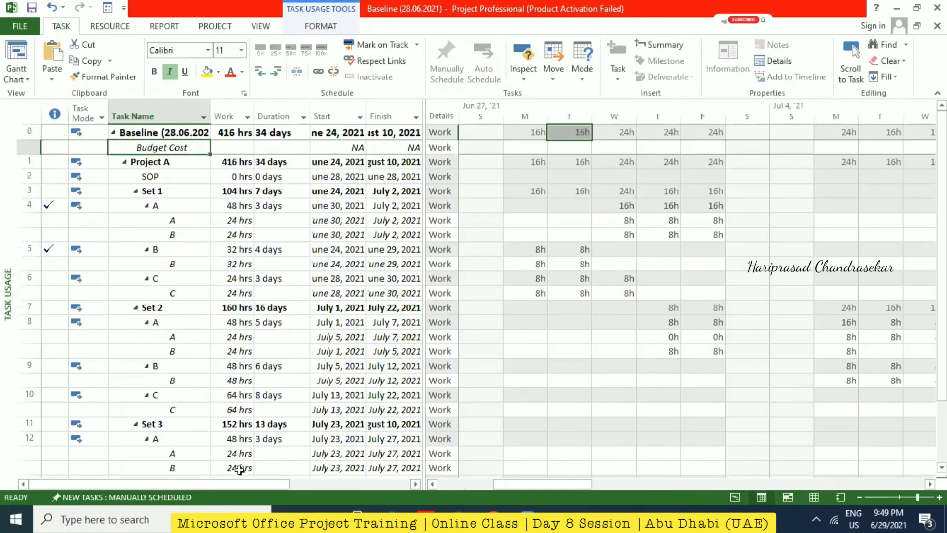
pyautogui.moveTo(270, 483); pyautogui.dragTo(310, 483)
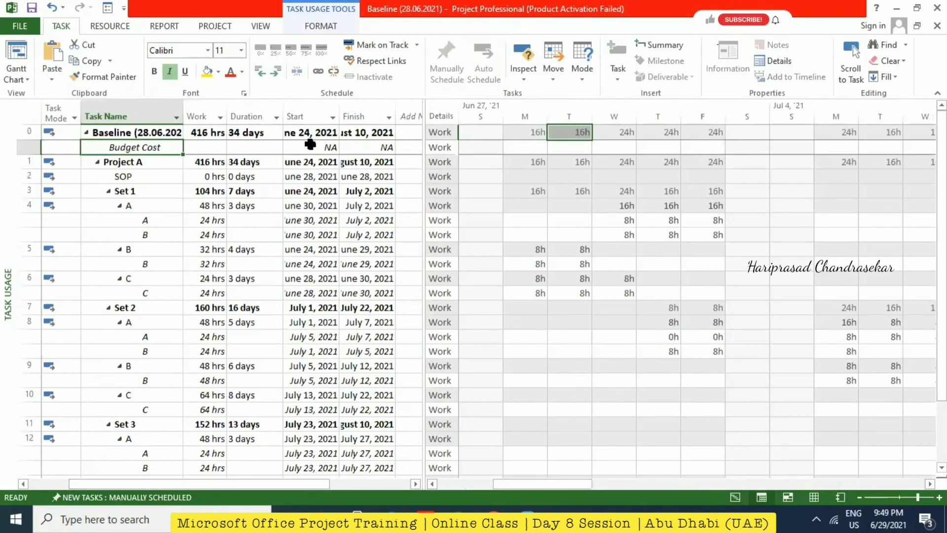
pyautogui.rightClick(195, 106)
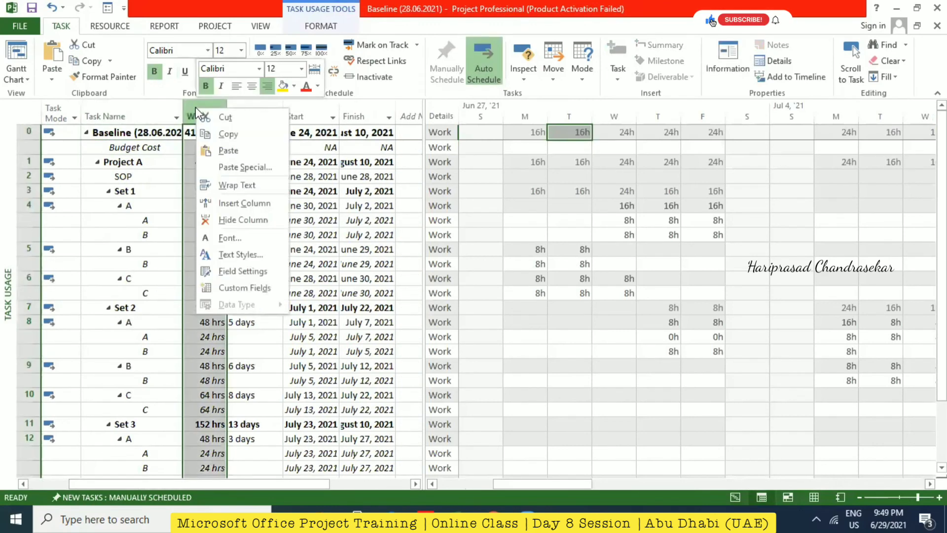
pyautogui.click(240, 204)
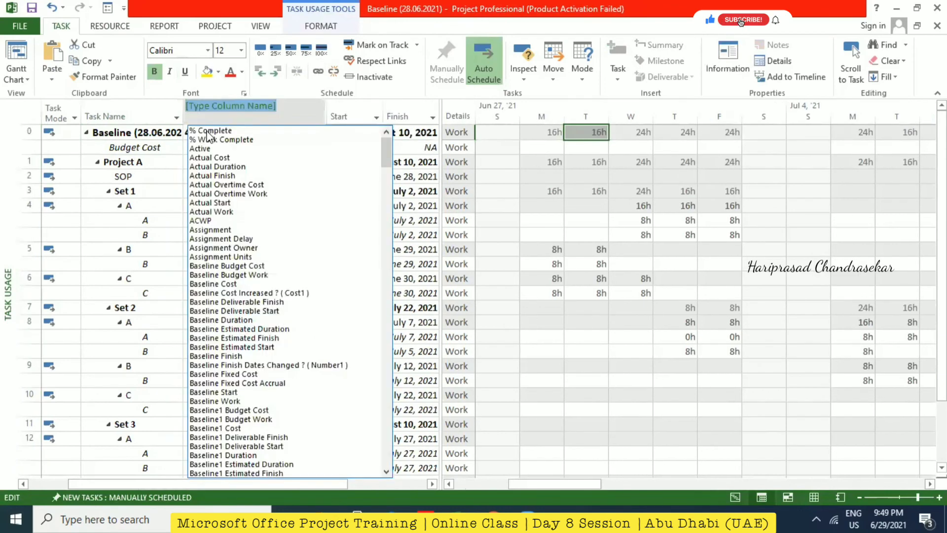
pyautogui.write('budget Cost')
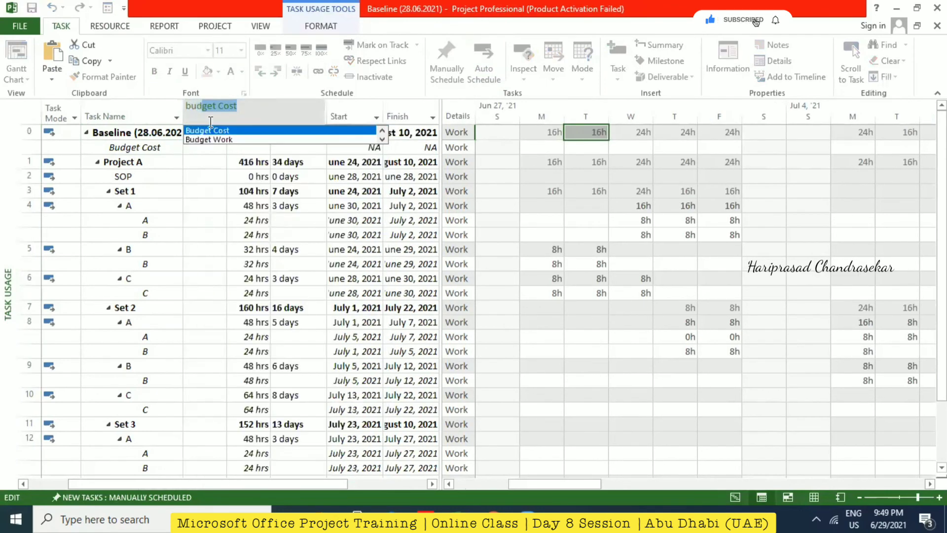
pyautogui.click(216, 129)
# Set the budget cost of the Budget Cost assignment to 100000 and fit the column width to its contents.
pyautogui.click(202, 146)
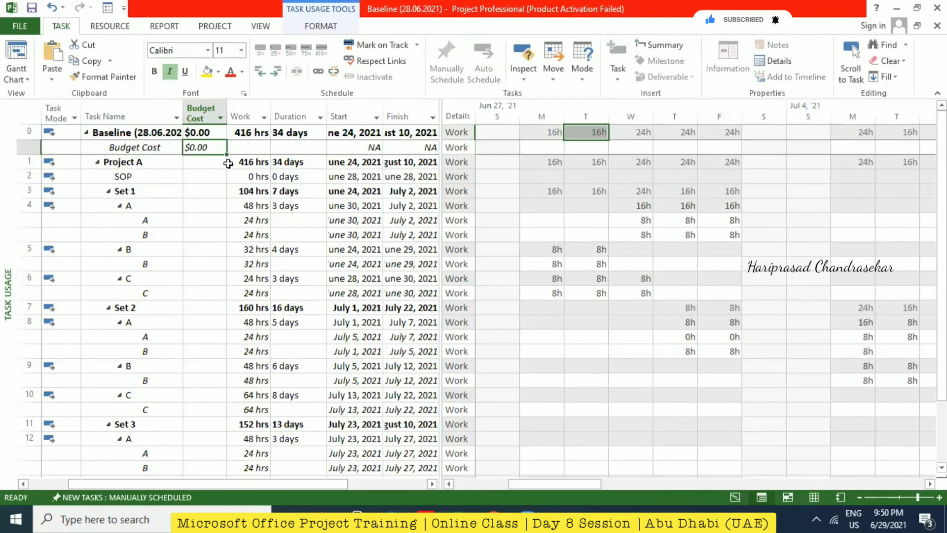
pyautogui.write('100000')
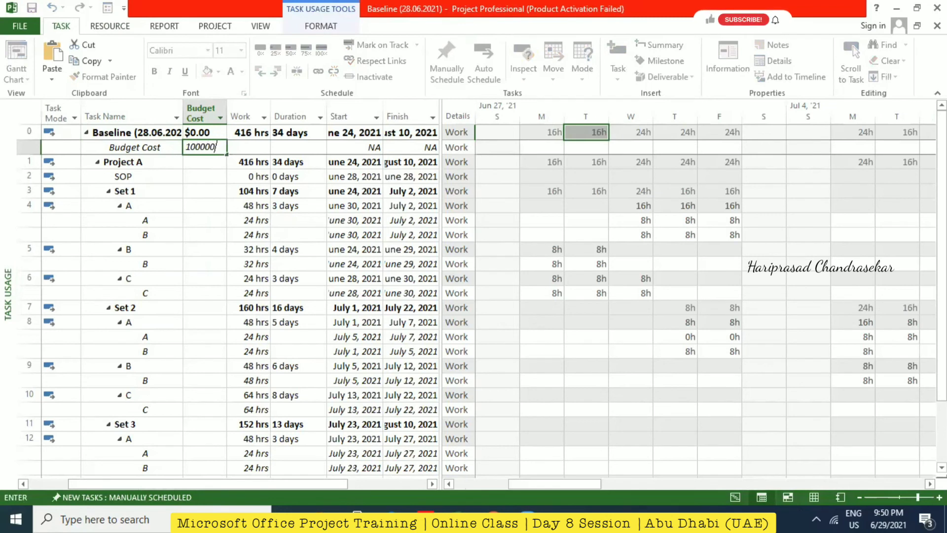
pyautogui.press('Return')
pyautogui.doubleClick(227, 113)
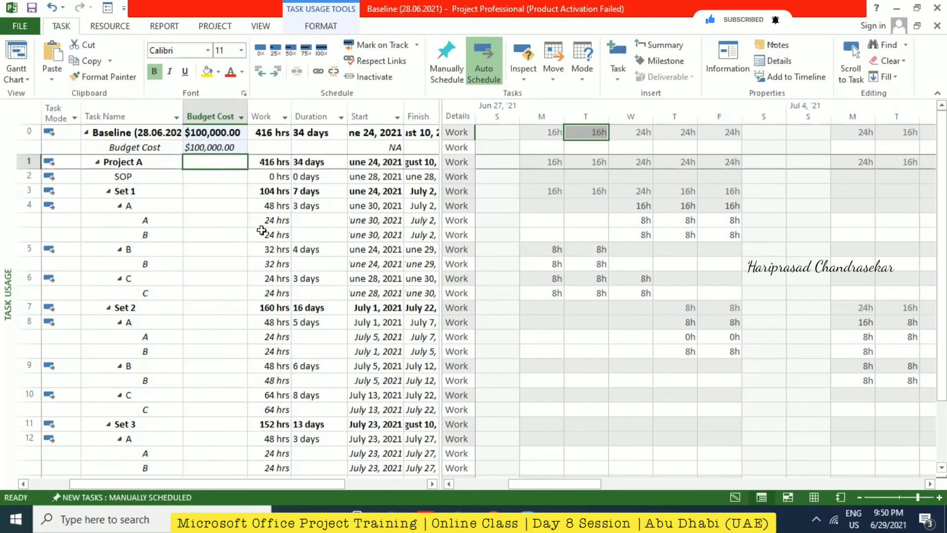
# Switch to the Tracking Gantt view and toggle the project summary task off and back on.
pyautogui.click(321, 26)
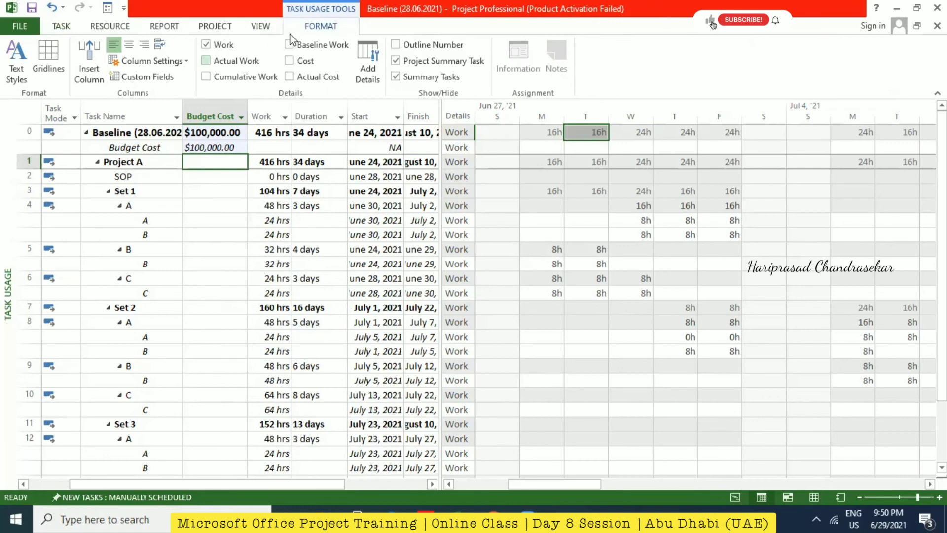
pyautogui.click(735, 498)
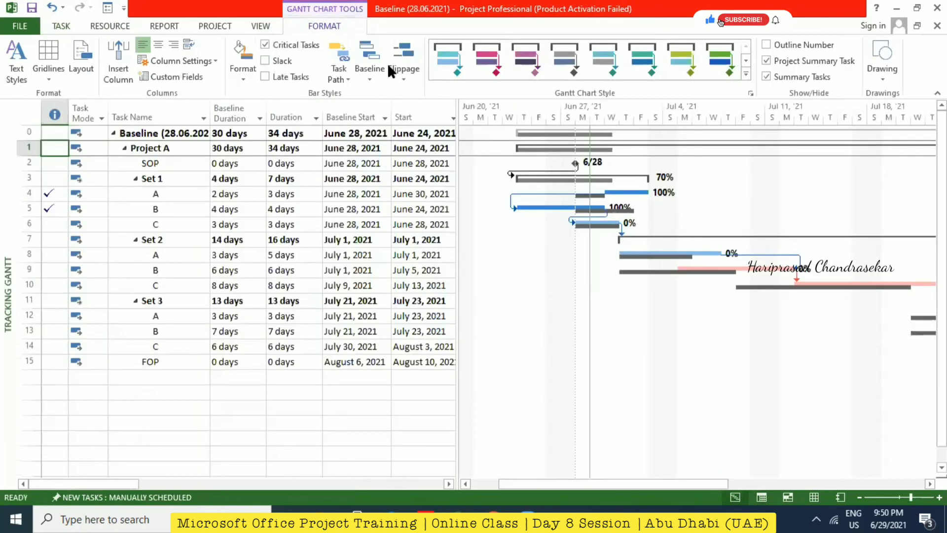
pyautogui.click(783, 61)
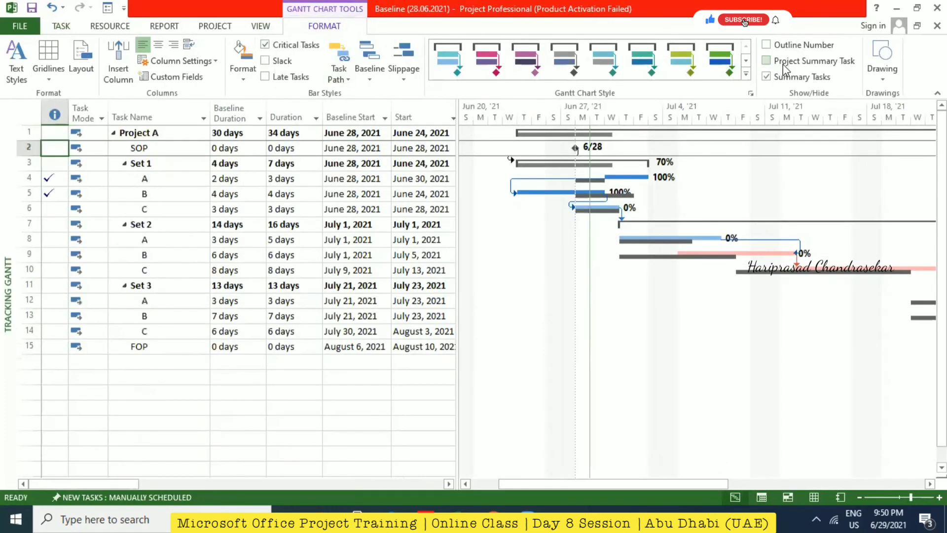
pyautogui.click(767, 61)
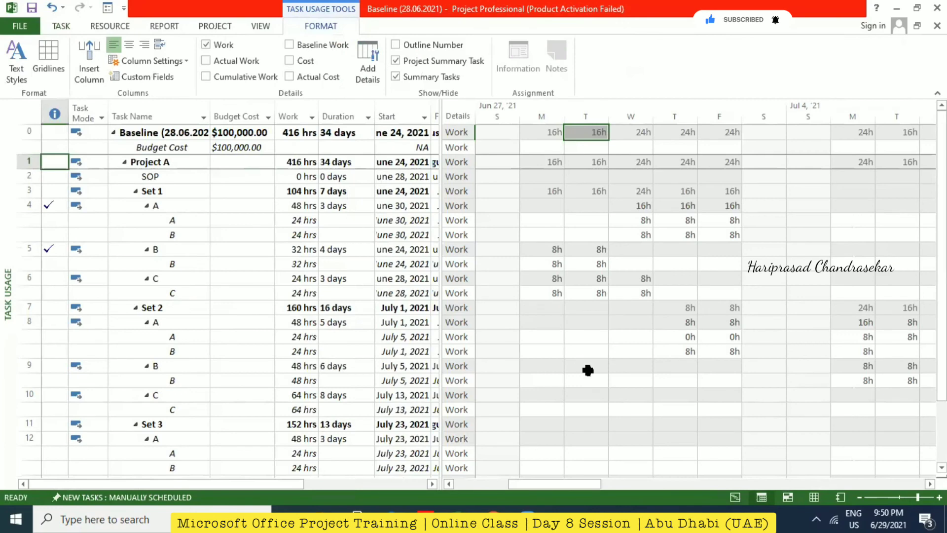
# Hide the project summary task in the Task Usage view.
pyautogui.click(405, 63)
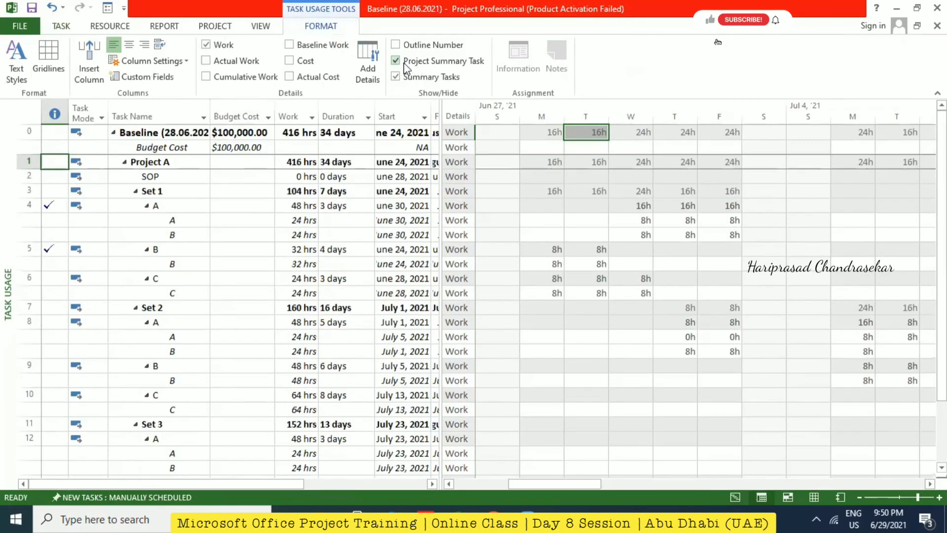
pyautogui.click(395, 61)
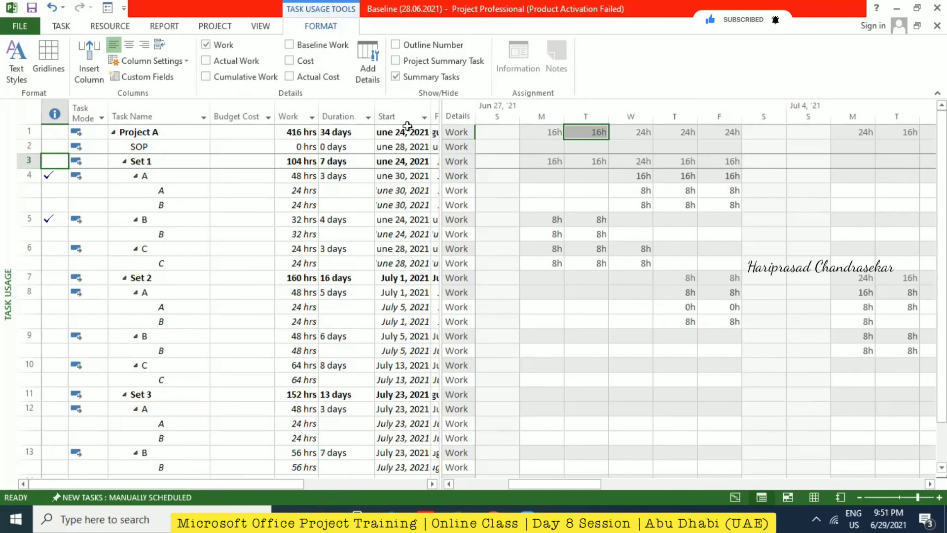
# Show Actual Work, Baseline Work, Cumulative Work, Cost and Actual Cost in the timephased details, and widen the Details column.
pyautogui.click(207, 60)
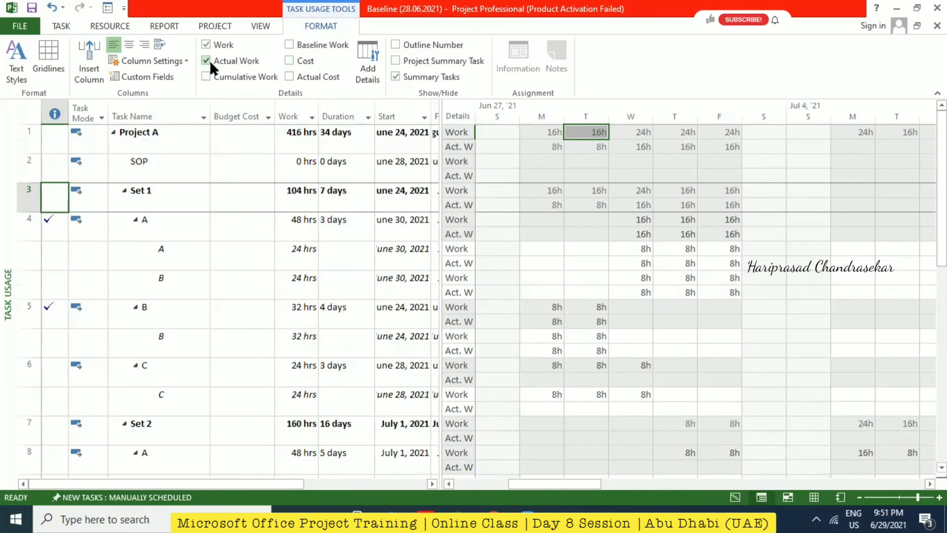
pyautogui.click(291, 47)
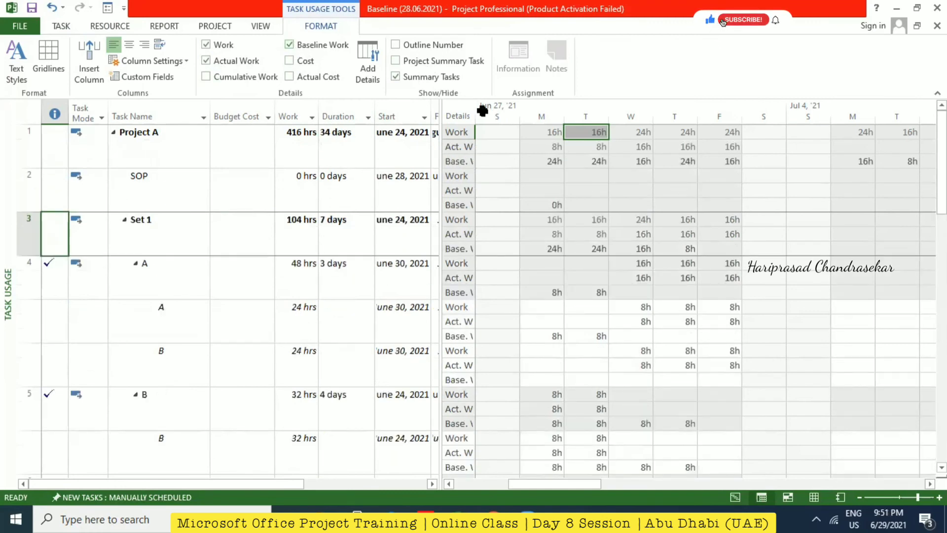
pyautogui.moveTo(475, 116); pyautogui.dragTo(496, 115)
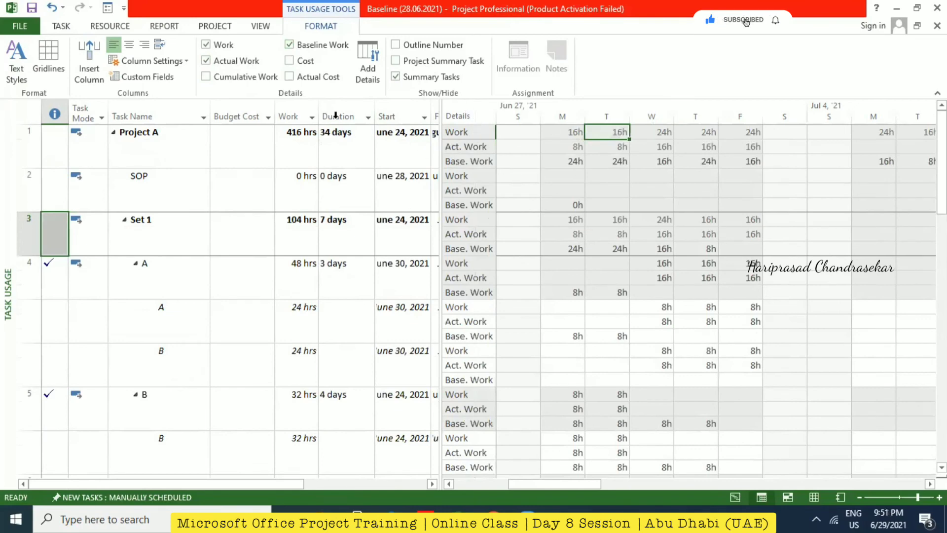
pyautogui.click(243, 80)
pyautogui.click(291, 61)
pyautogui.click(294, 77)
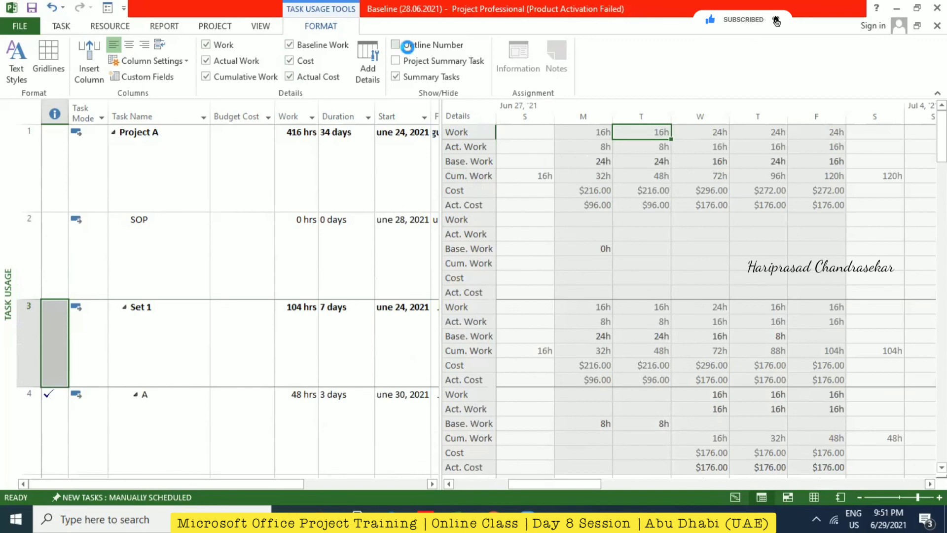
# Toggle the outline numbers and the project summary task on and off in the Task Usage view.
pyautogui.click(407, 45)
pyautogui.click(408, 48)
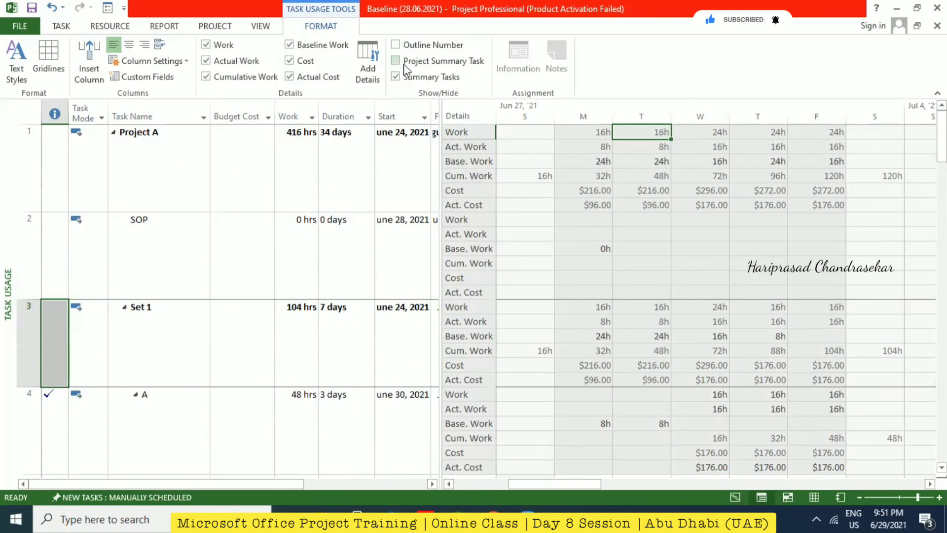
pyautogui.click(403, 64)
pyautogui.click(404, 64)
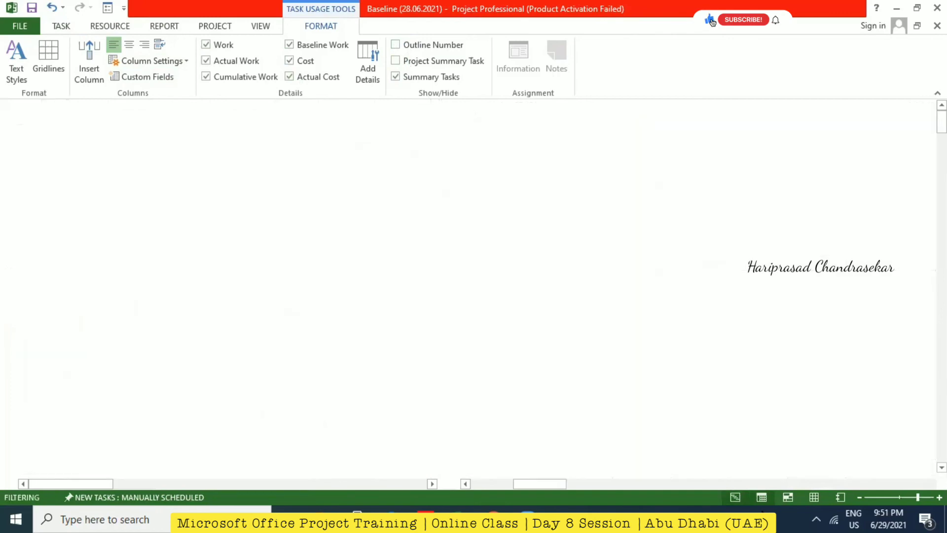
pyautogui.click(62, 25)
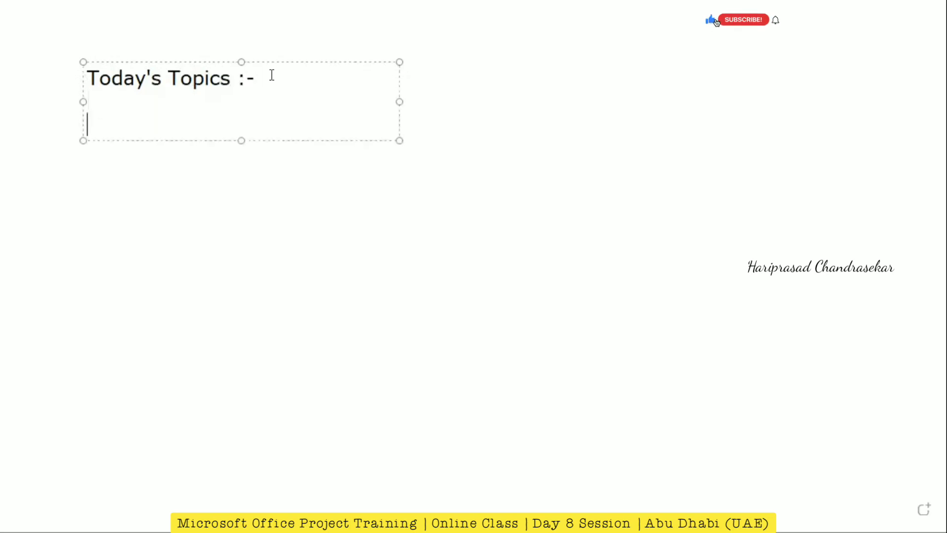
# Switch to the whiteboard and add the topic "How to update actual progress using custom fields ?" under Today's Topics.
pyautogui.write('Ho')
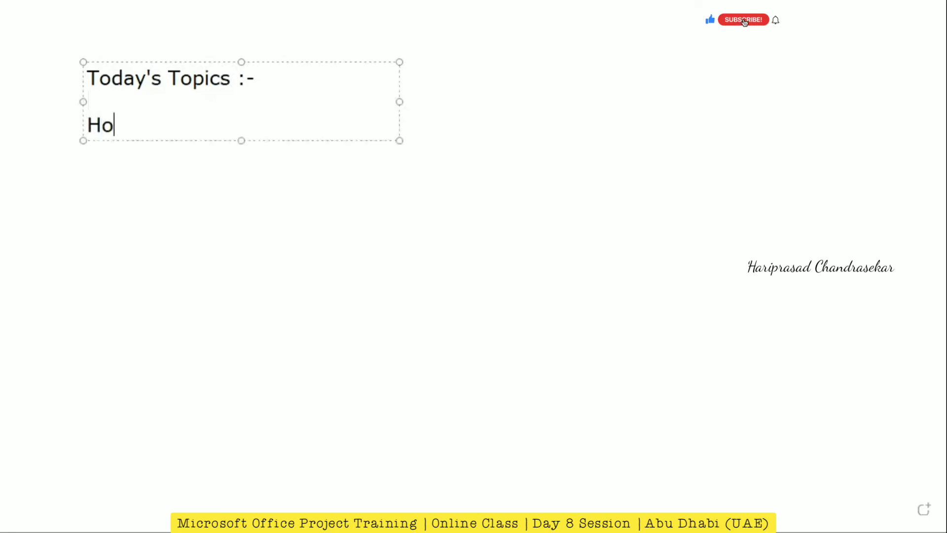
pyautogui.write('w to update ')
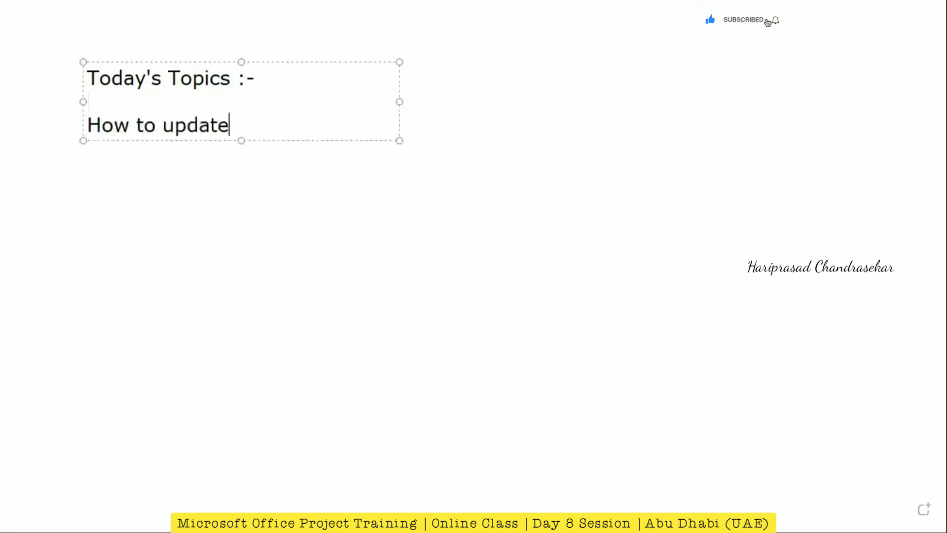
pyautogui.write('actual')
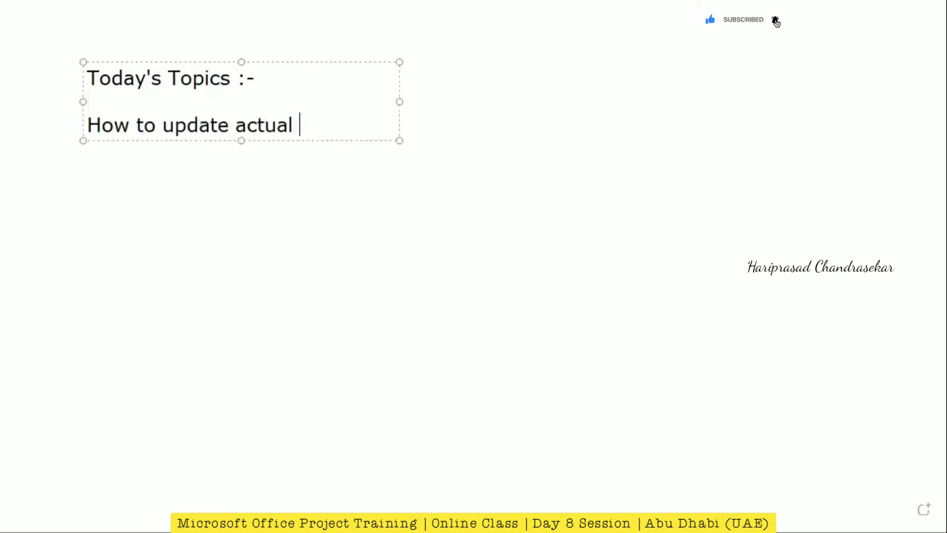
pyautogui.write(' progress')
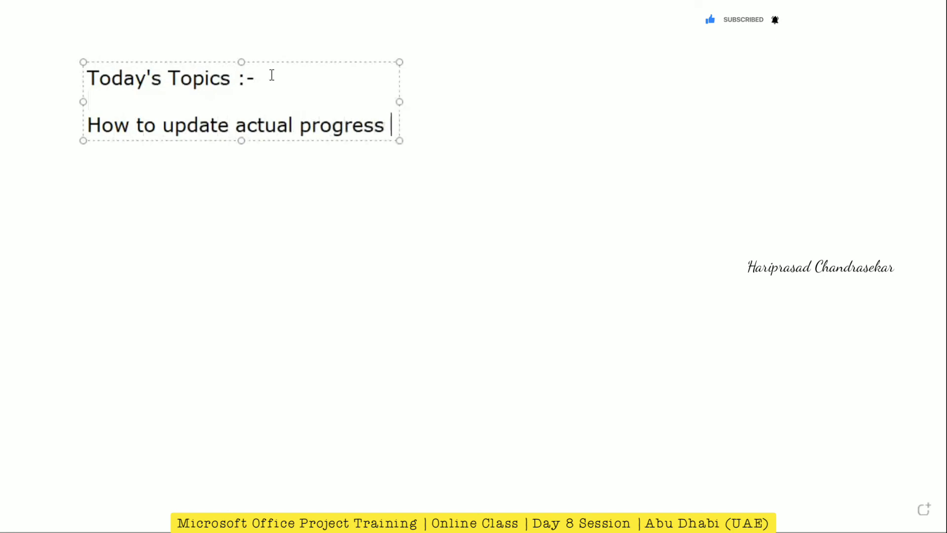
pyautogui.write(' using custo')
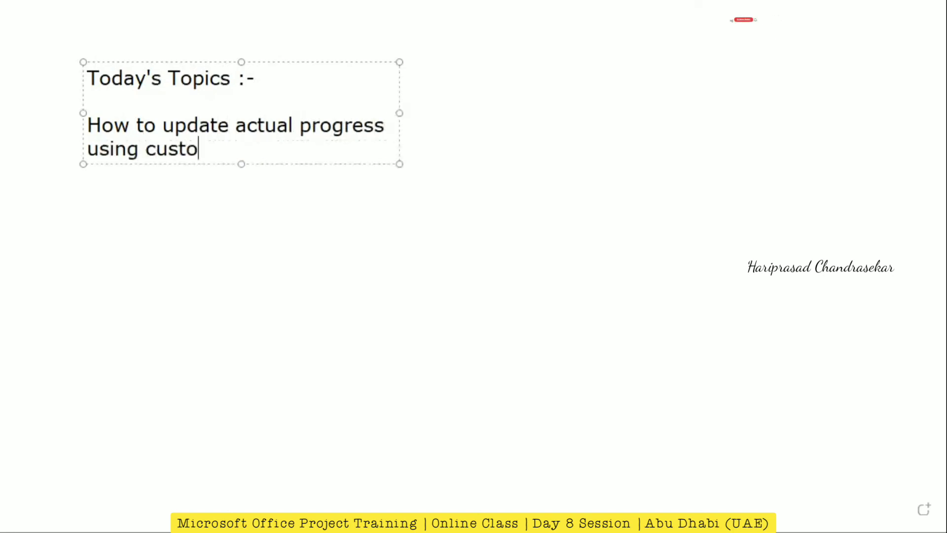
pyautogui.write('m fields')
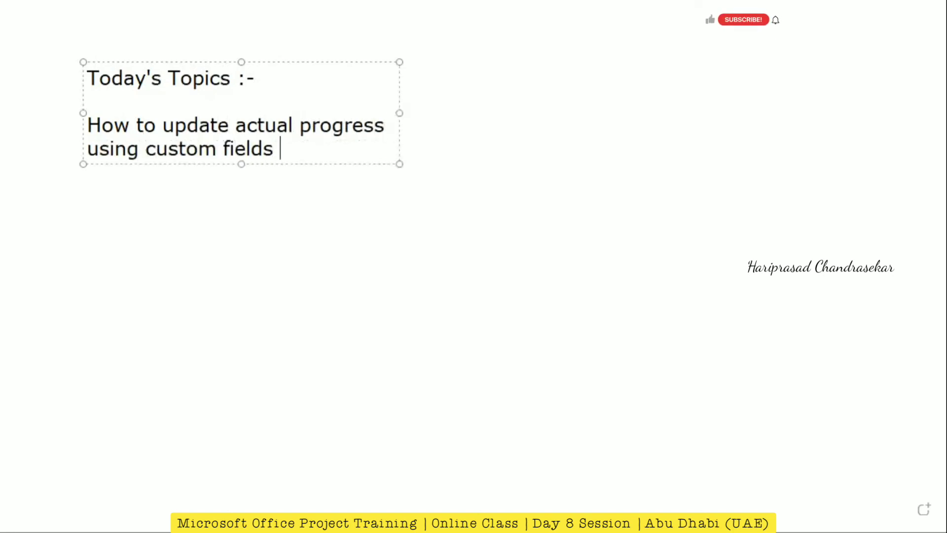
pyautogui.write(' ?')
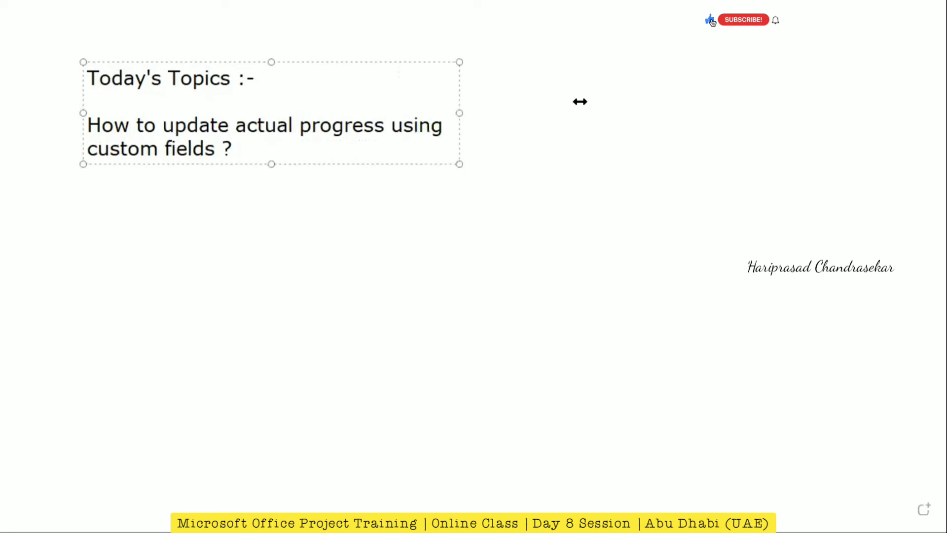